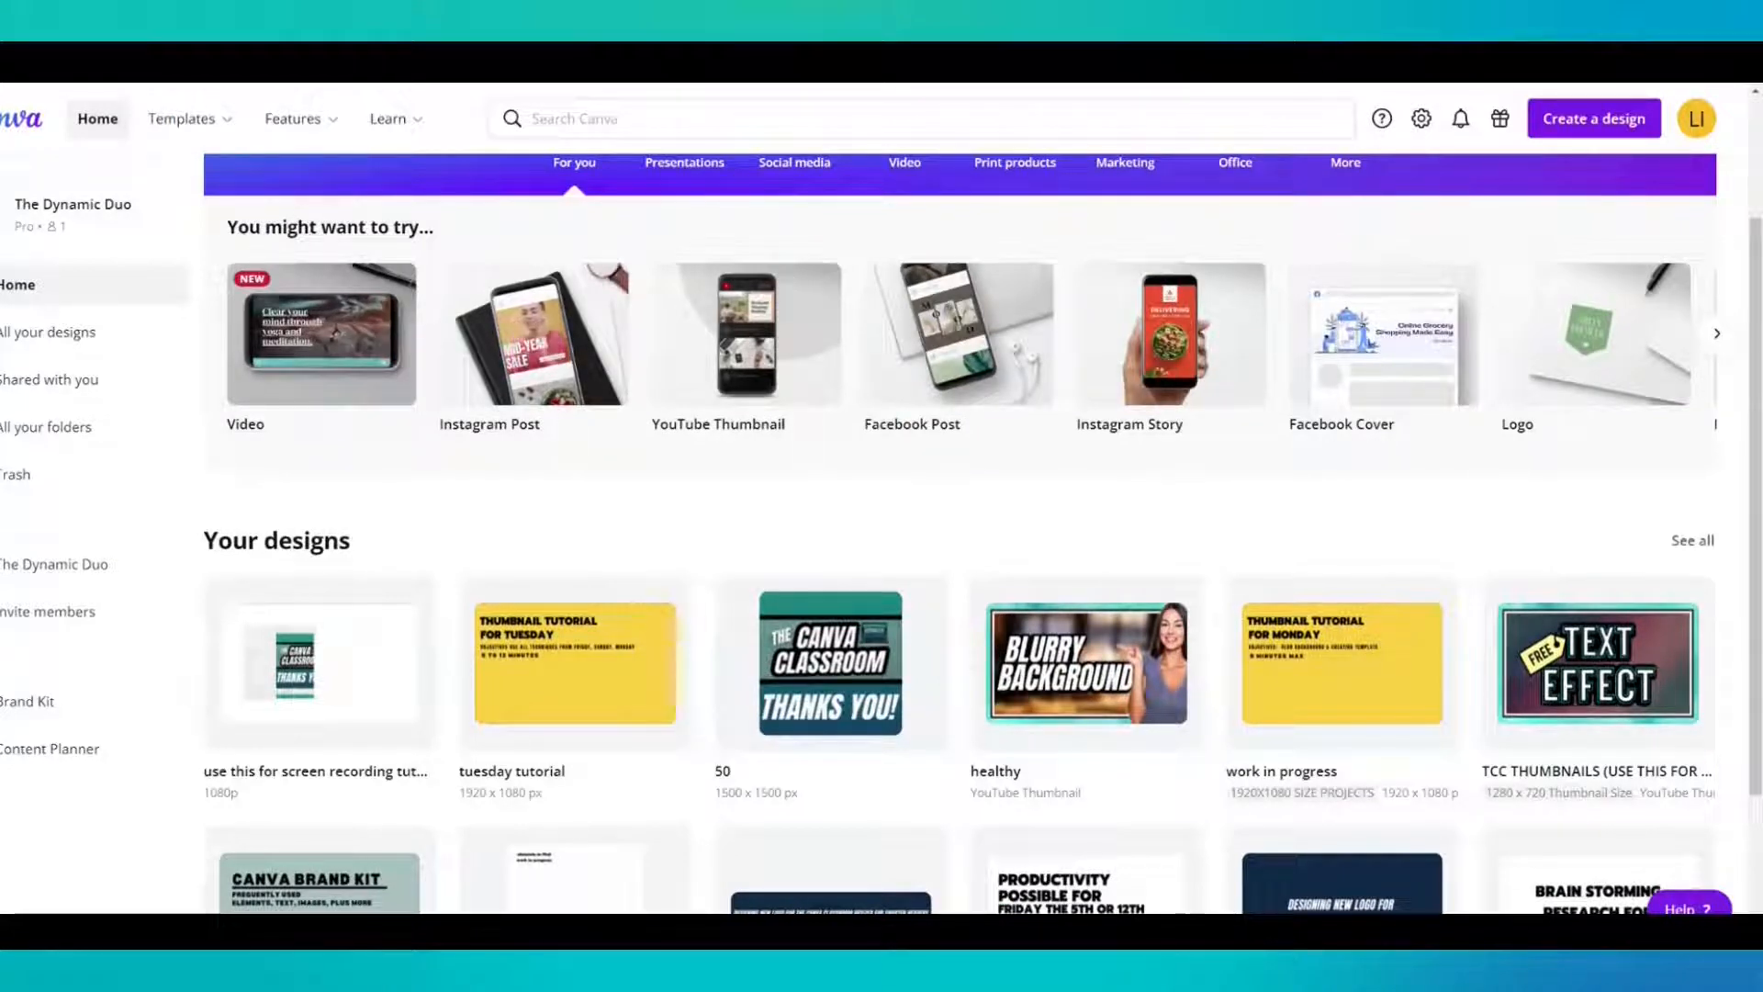
Search for "youtube thumbnails", choose the YouTube Thumbnail type and create a blank YouTube Thumbnail design
{"action": "scroll", "coordinate": [1541, 520], "scroll_direction": "down", "scroll_amount": 1}
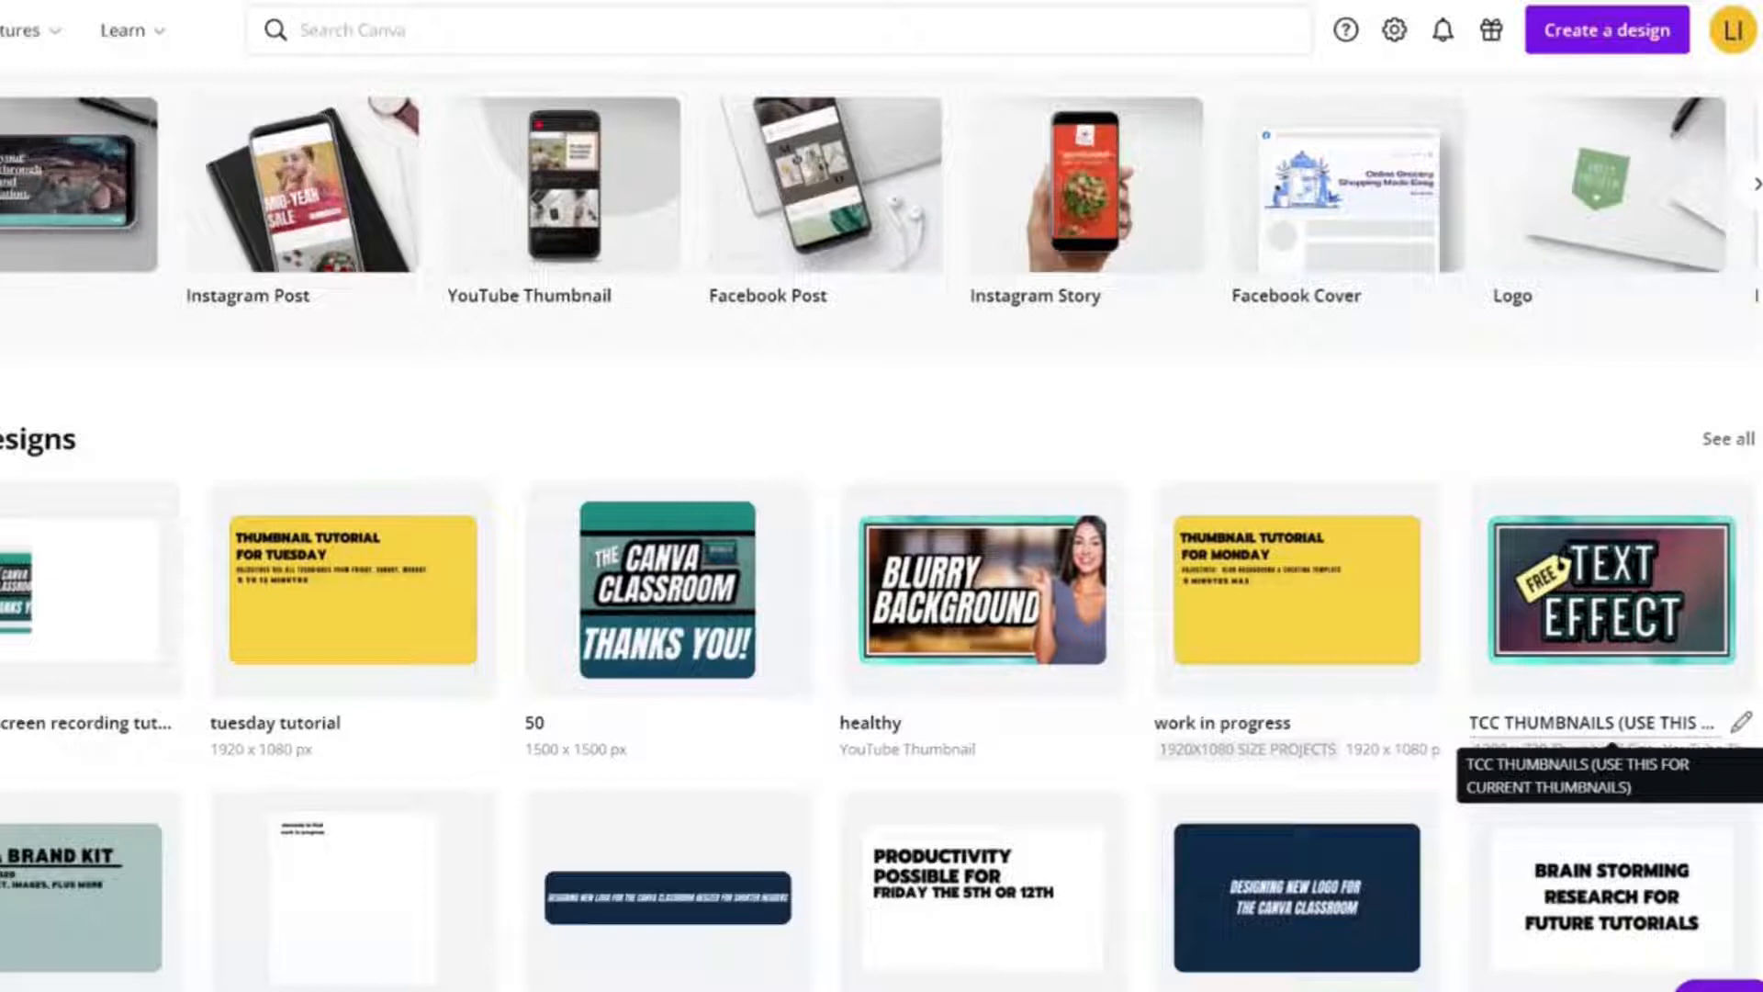
{"action": "mouse_move", "coordinate": [1578, 623]}
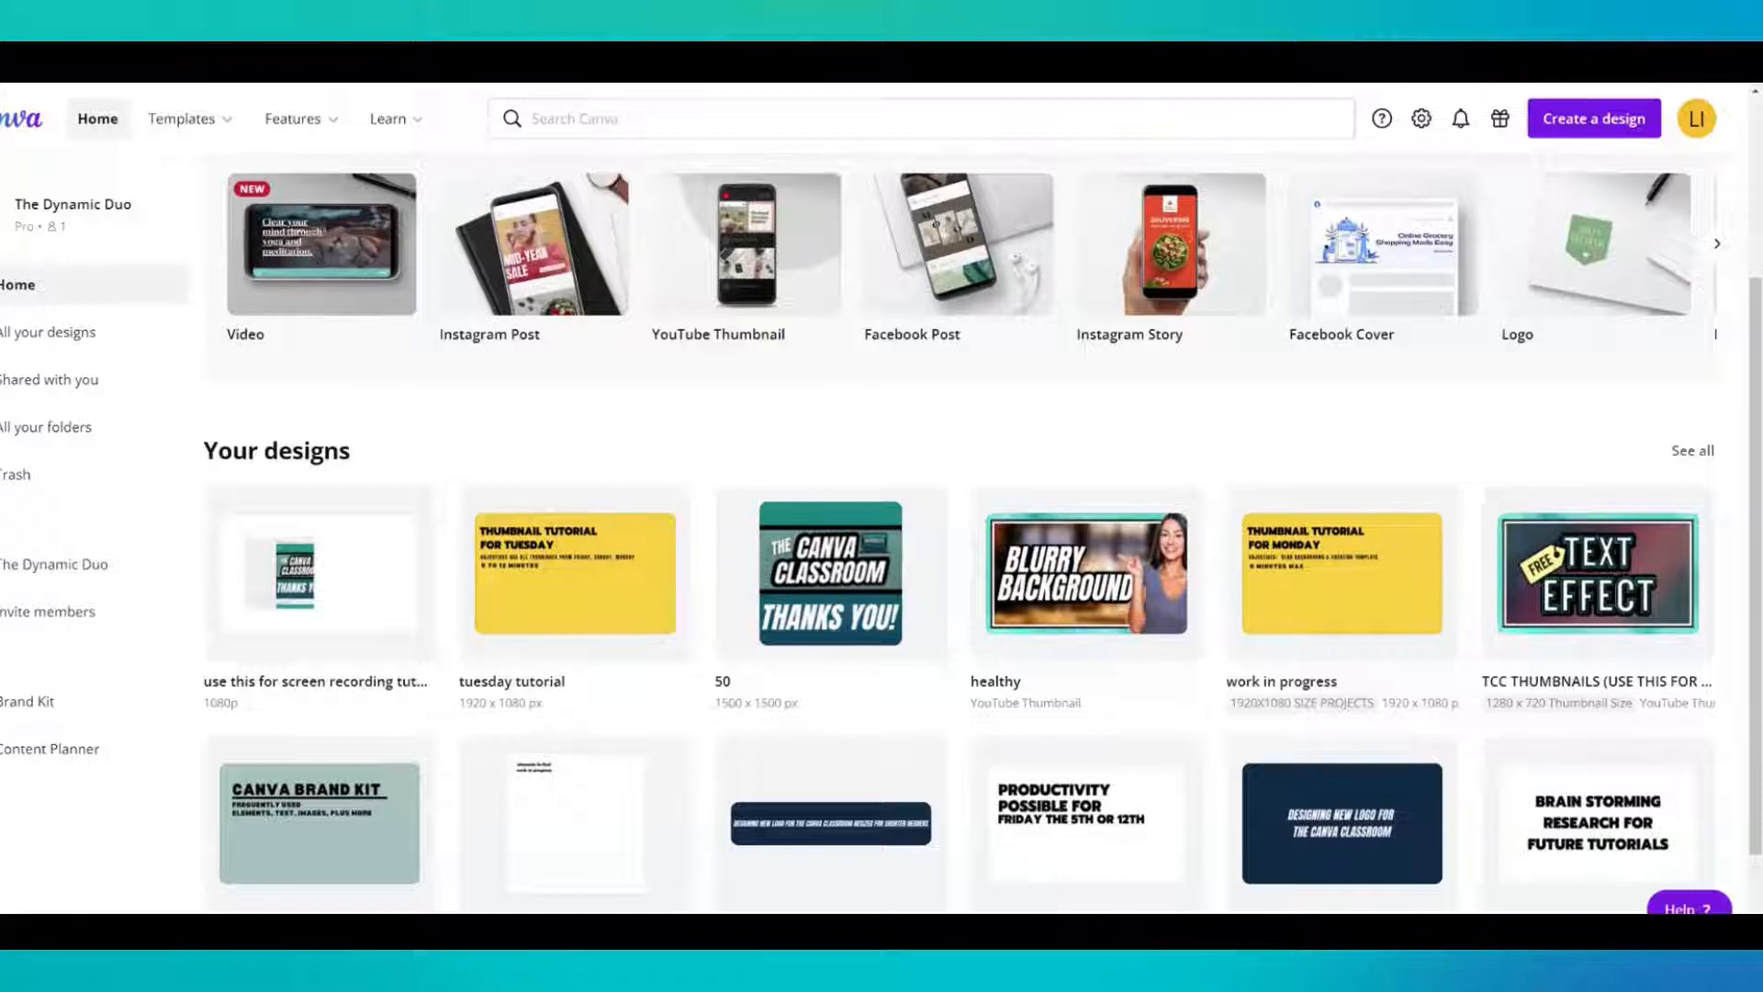
{"action": "left_click", "coordinate": [568, 128]}
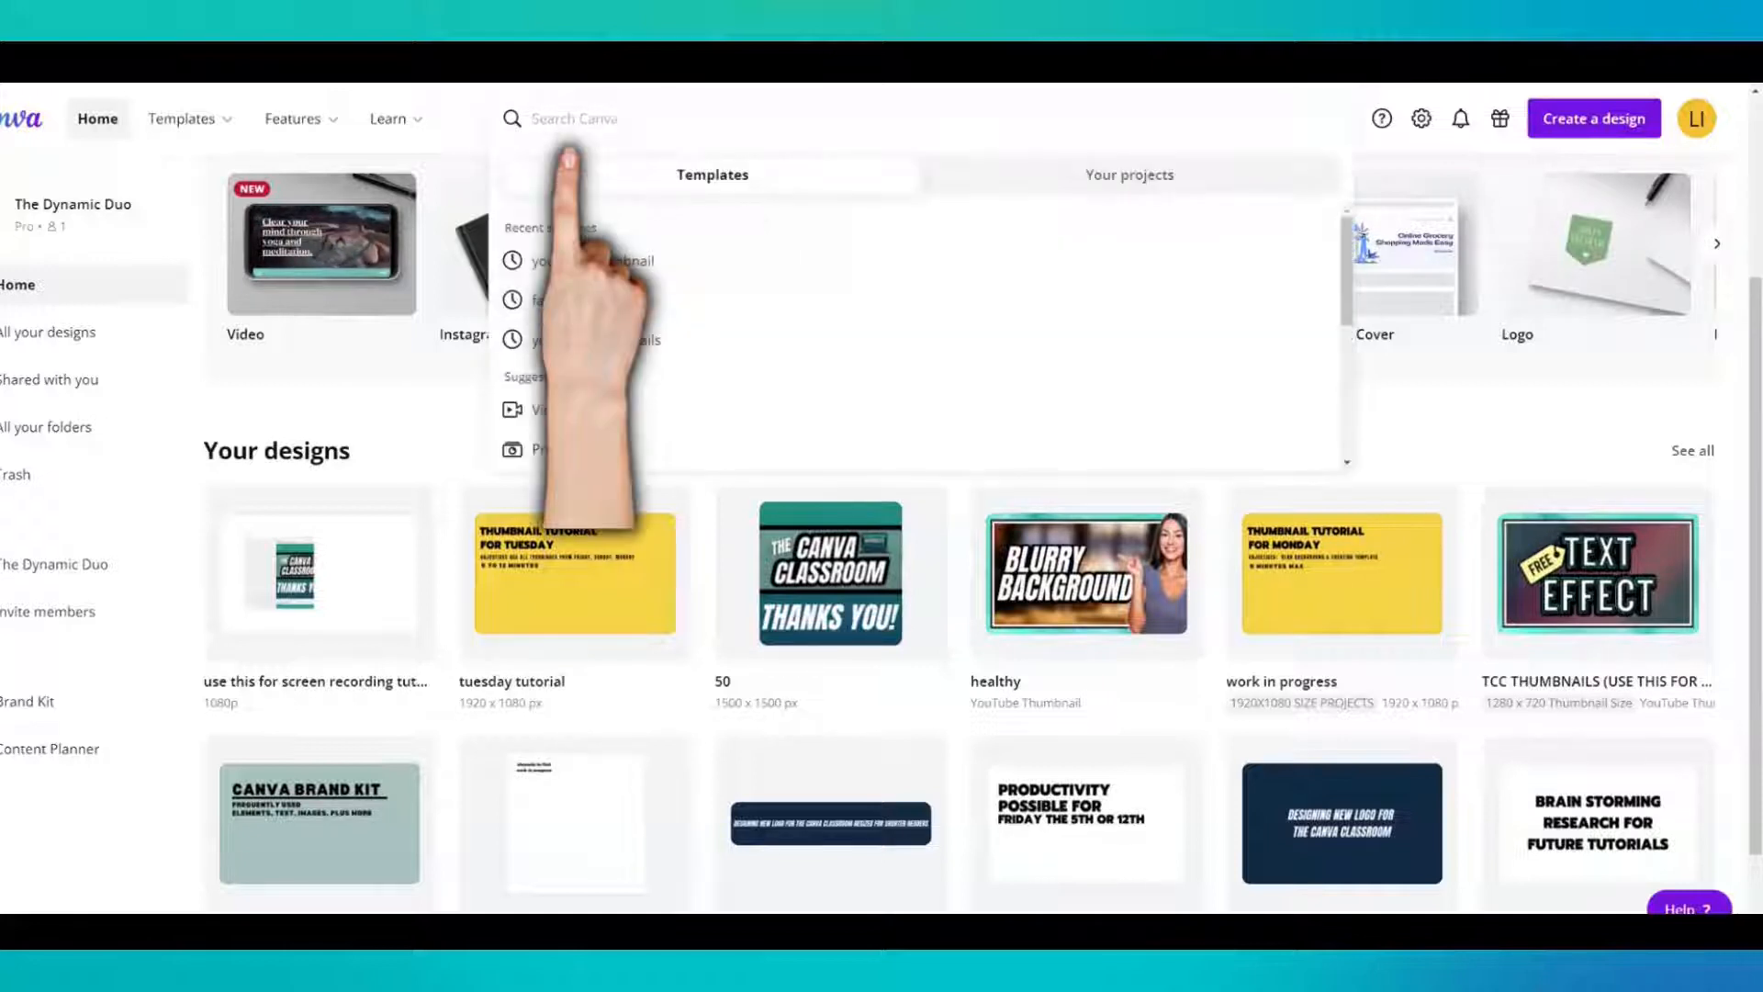
{"action": "type", "text": "youtube"}
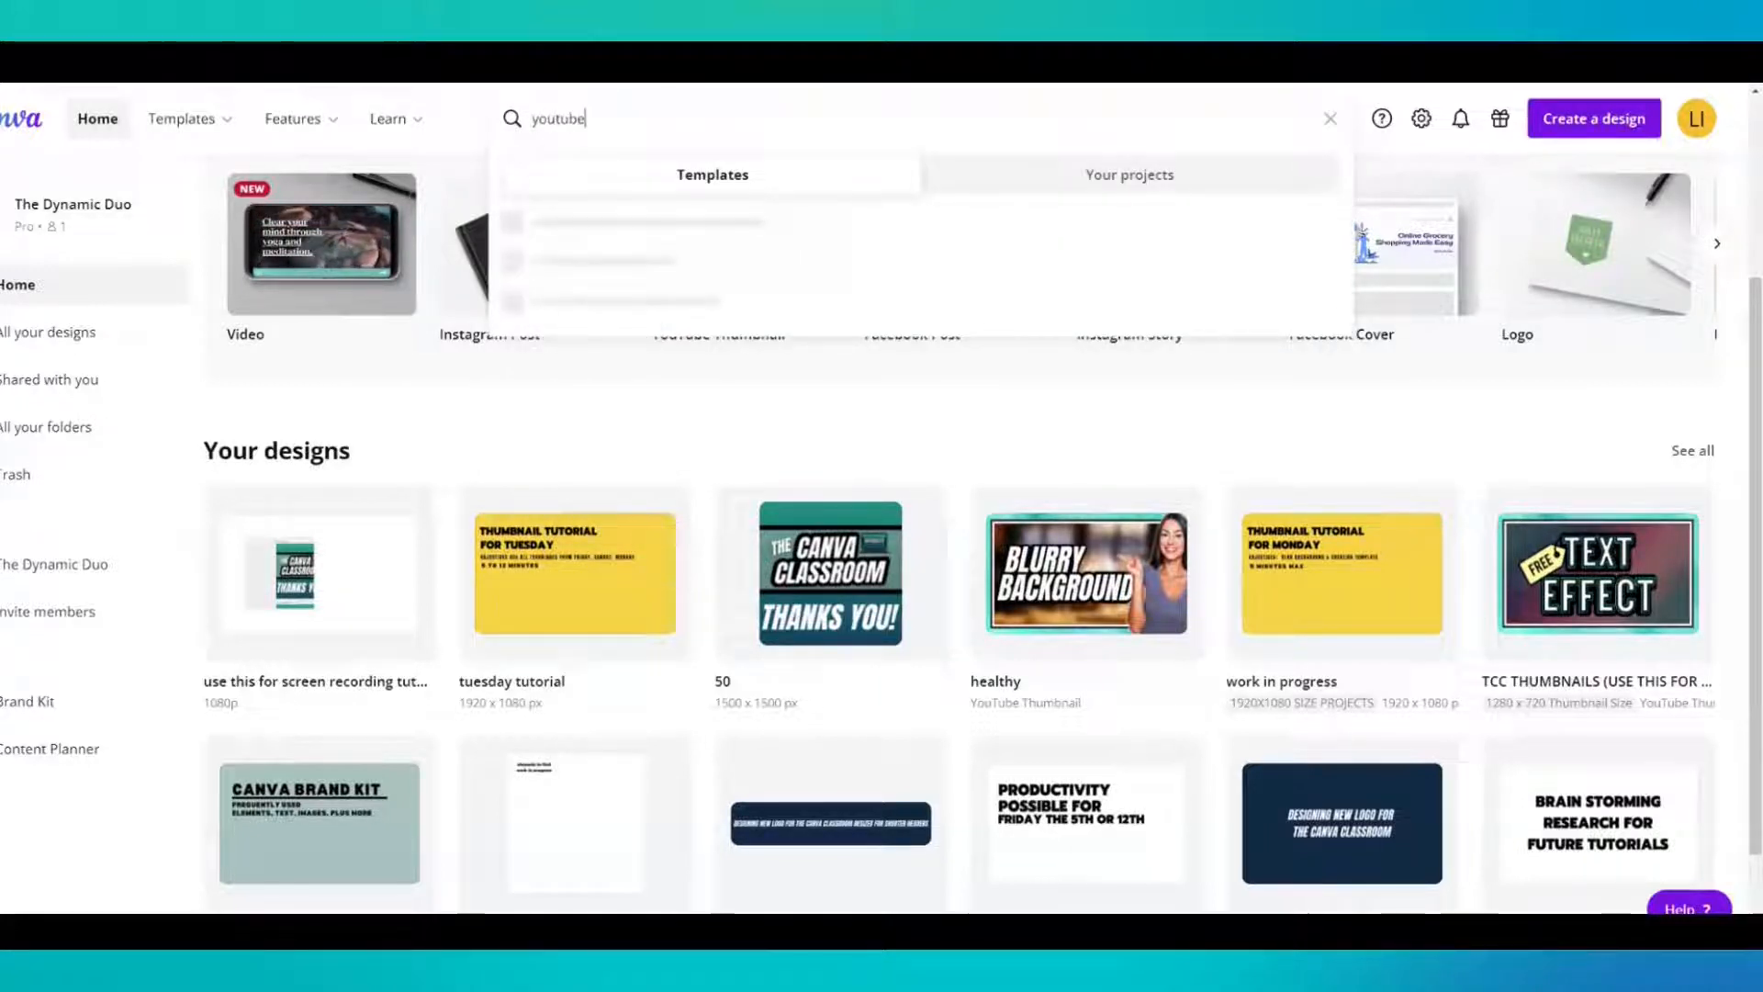
{"action": "type", "text": " thumbnails"}
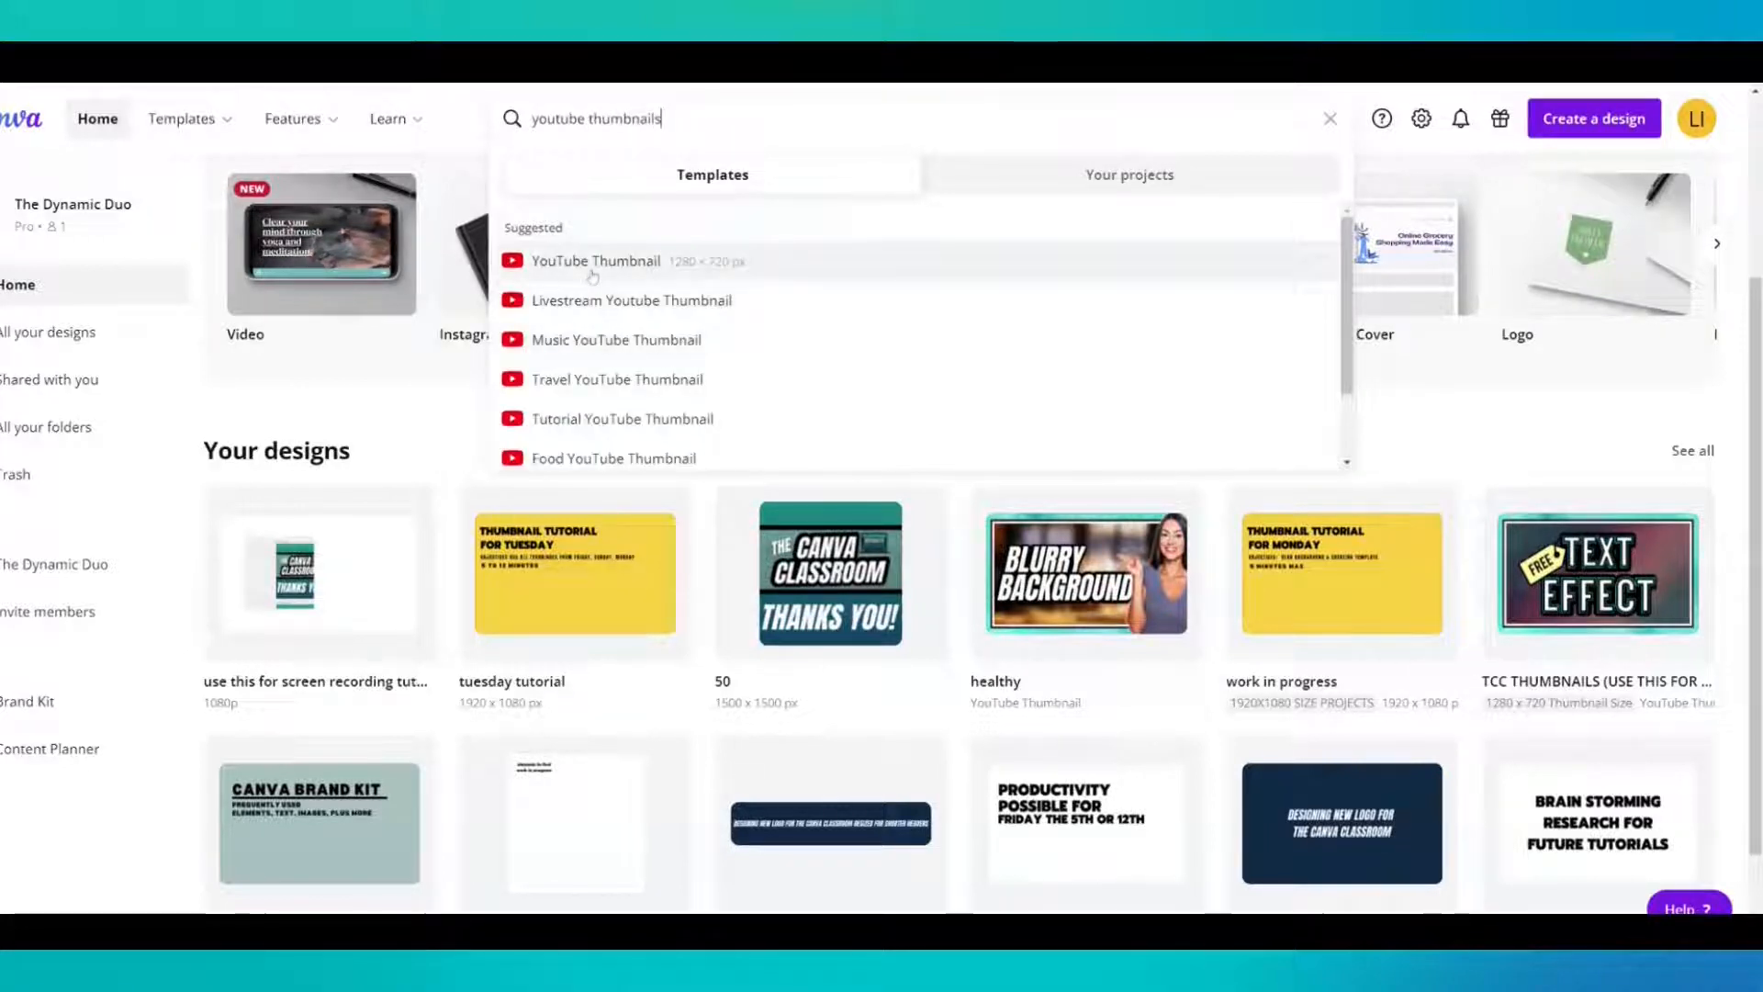
{"action": "left_click", "coordinate": [592, 275]}
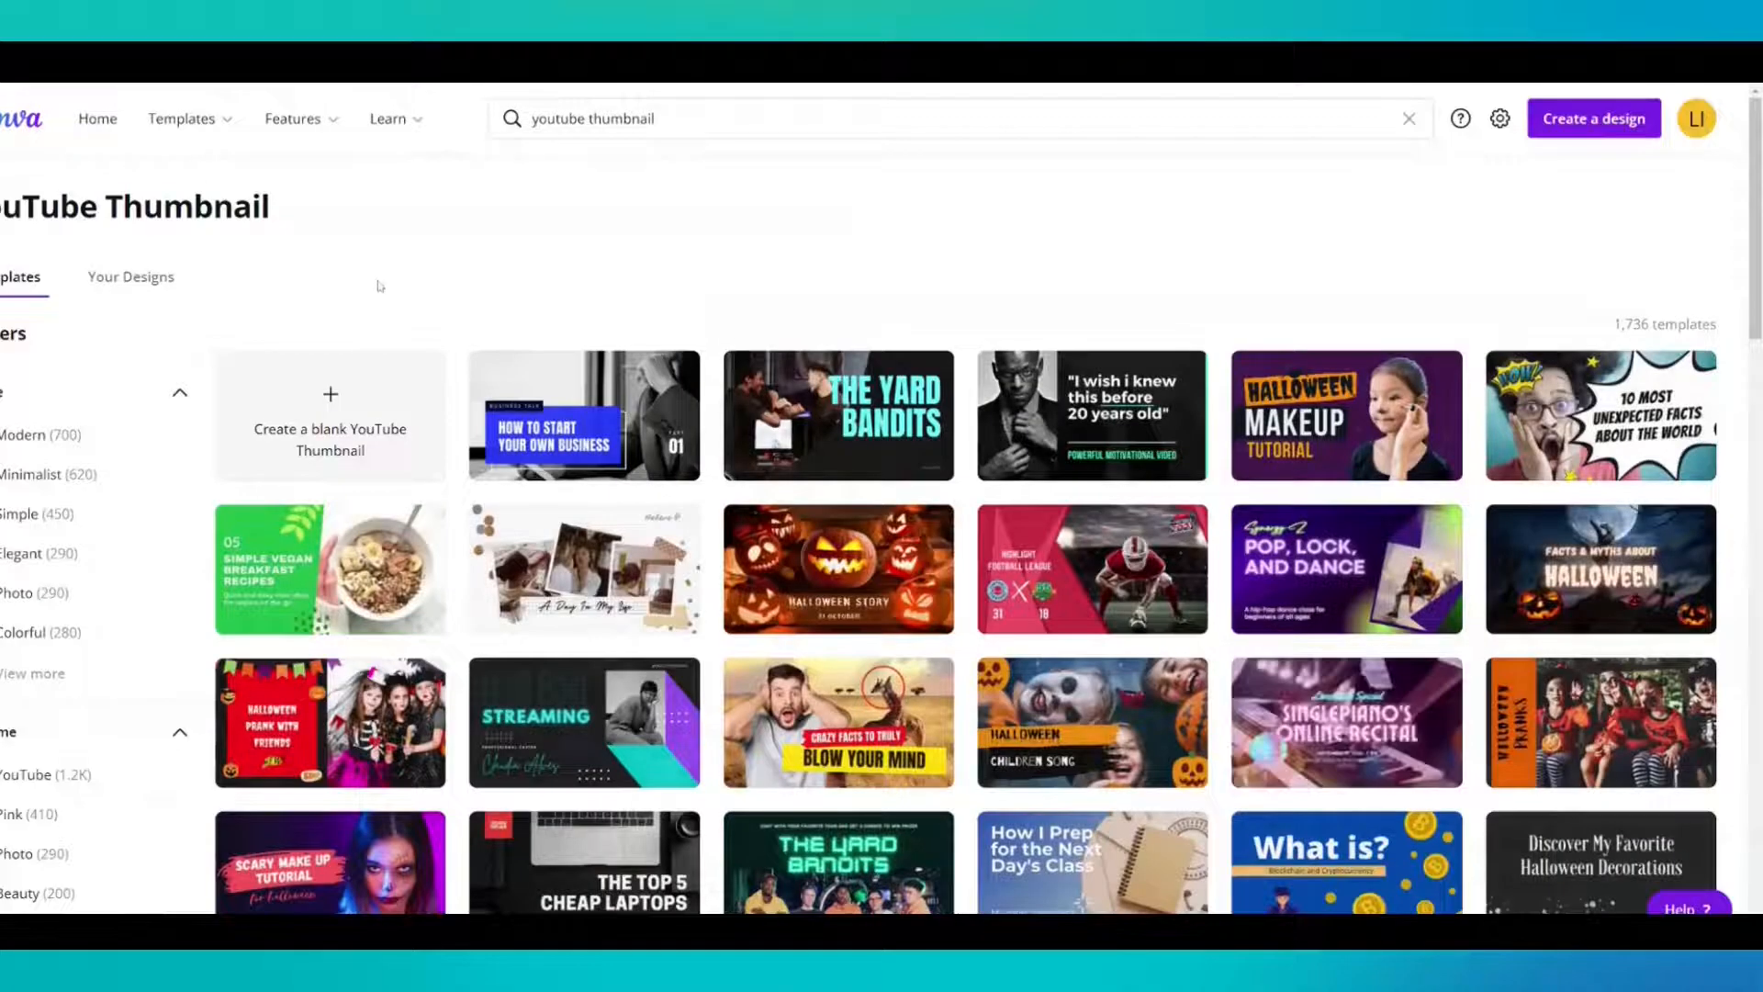
{"action": "left_click", "coordinate": [330, 409]}
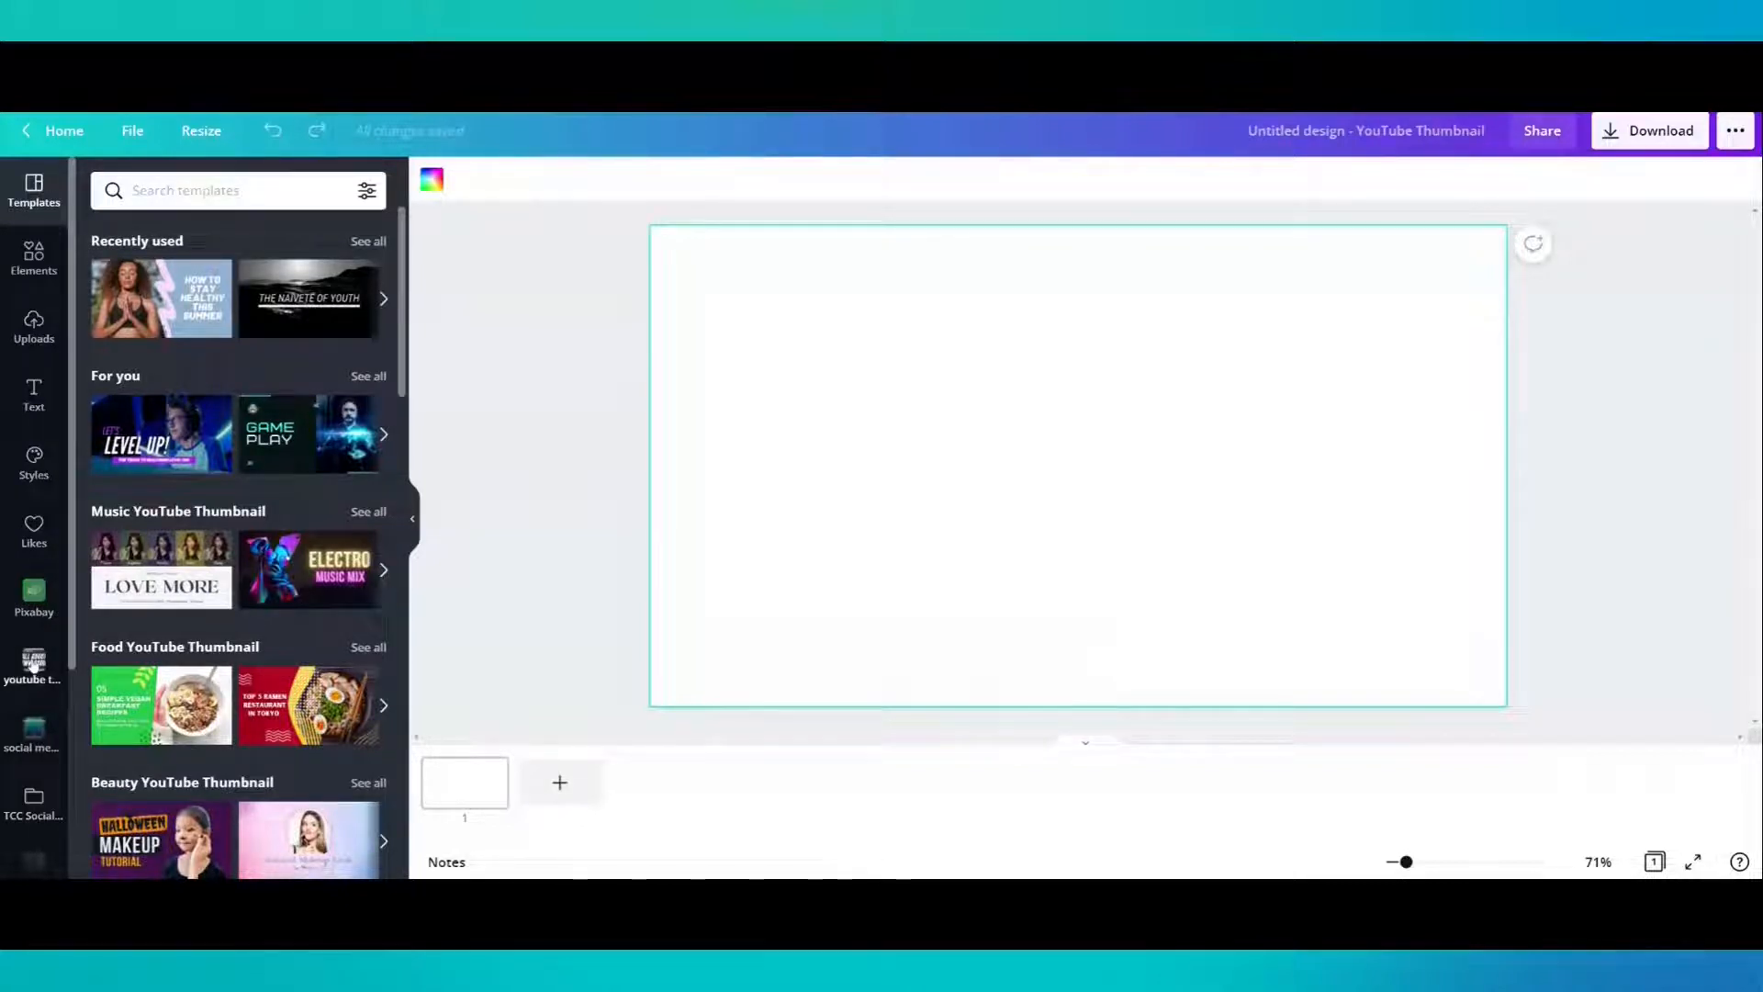
Add the blank framed chalkboard image from the "youtube thumbnails" folder and shift it slightly toward the page's upper left
{"action": "left_click", "coordinate": [34, 663]}
{"action": "scroll", "coordinate": [280, 424], "scroll_direction": "down", "scroll_amount": 5}
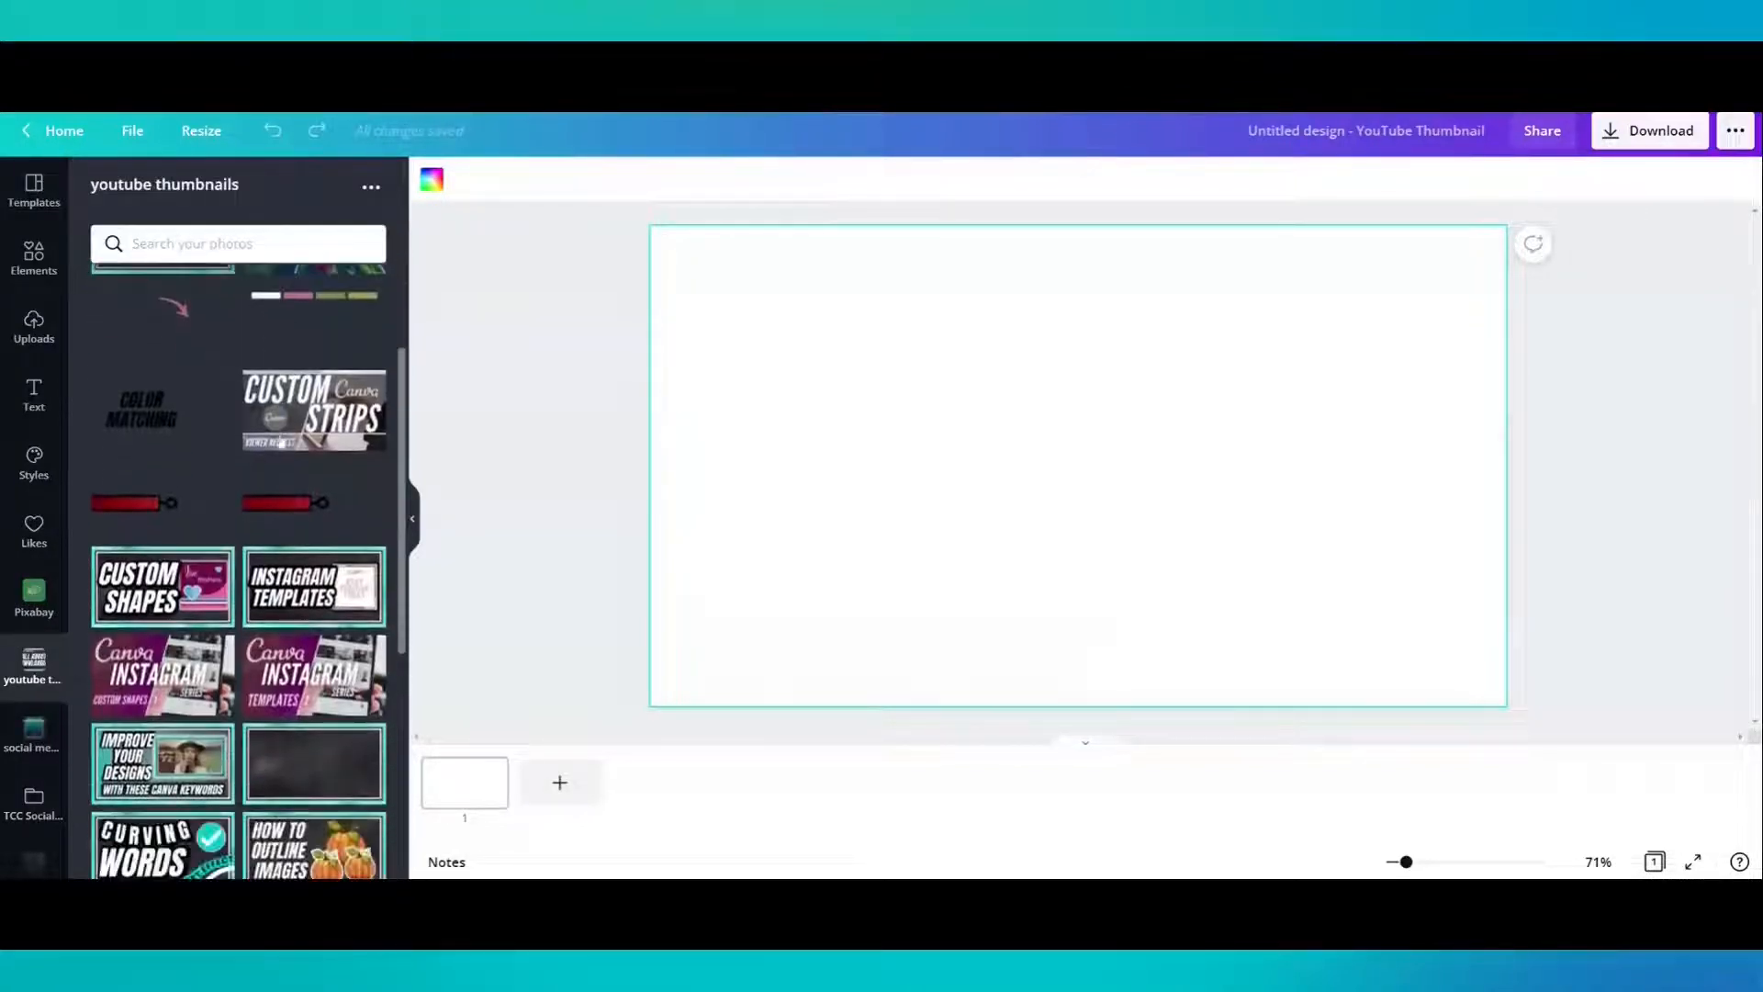
{"action": "left_click", "coordinate": [305, 505]}
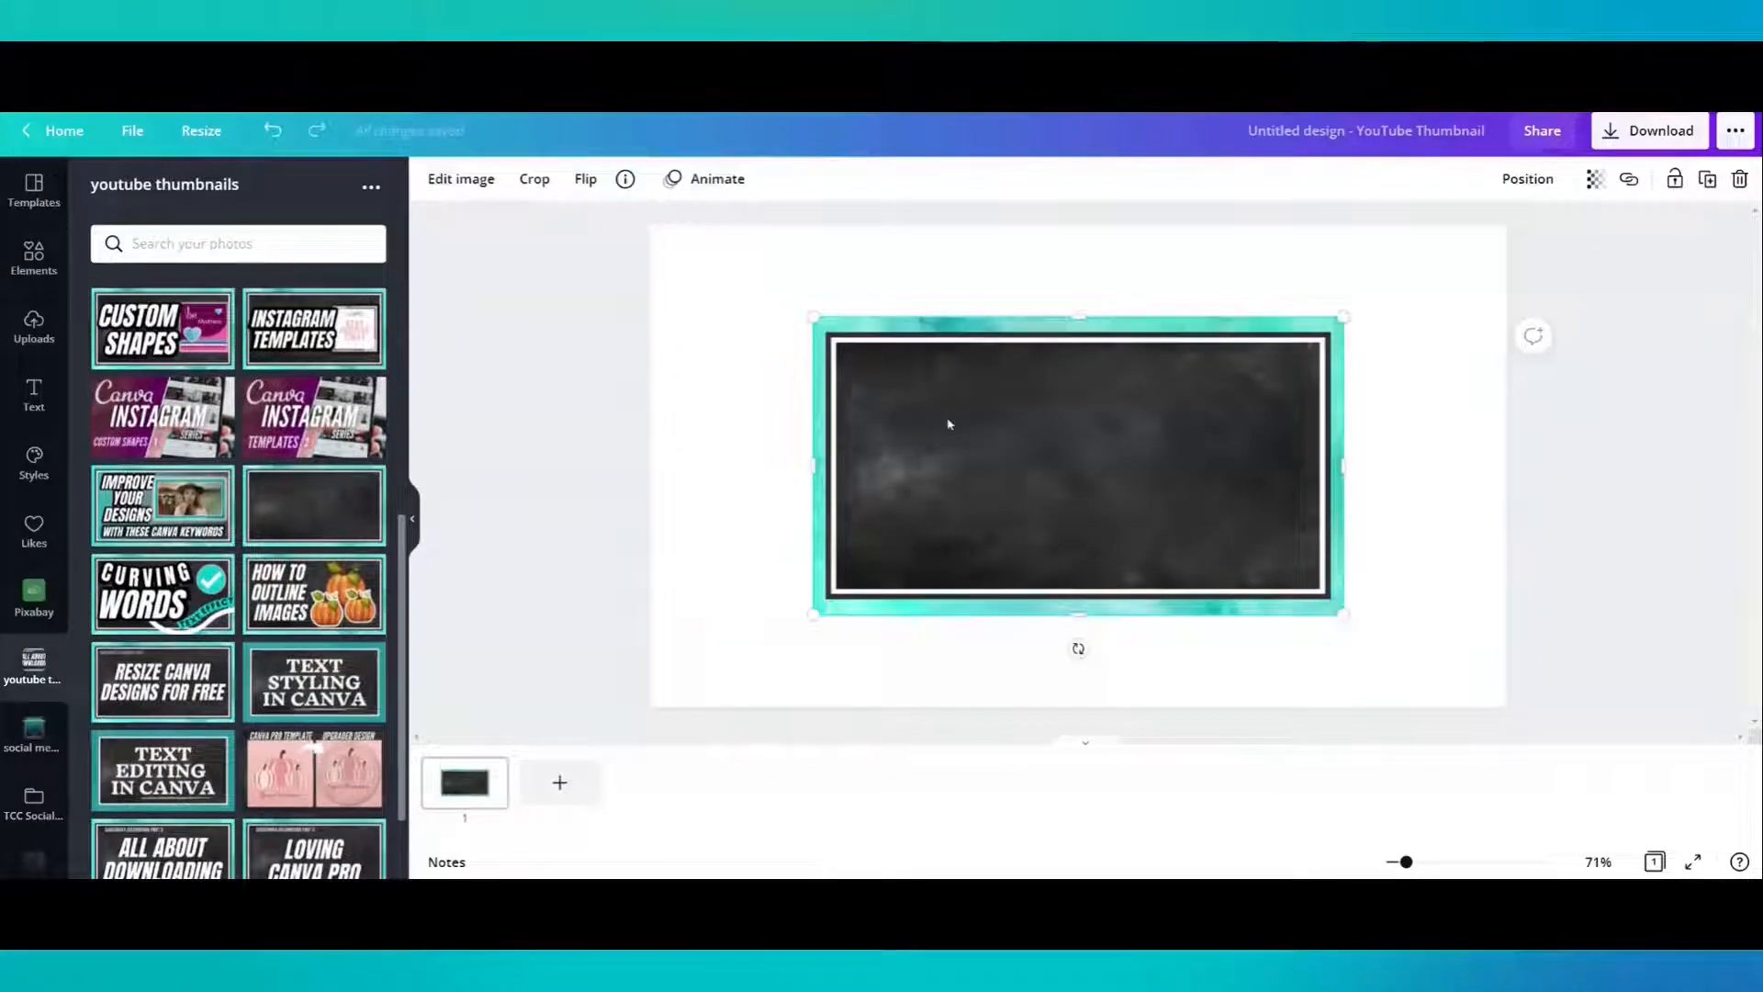
{"action": "left_click_drag", "start_coordinate": [1023, 497], "coordinate": [940, 477]}
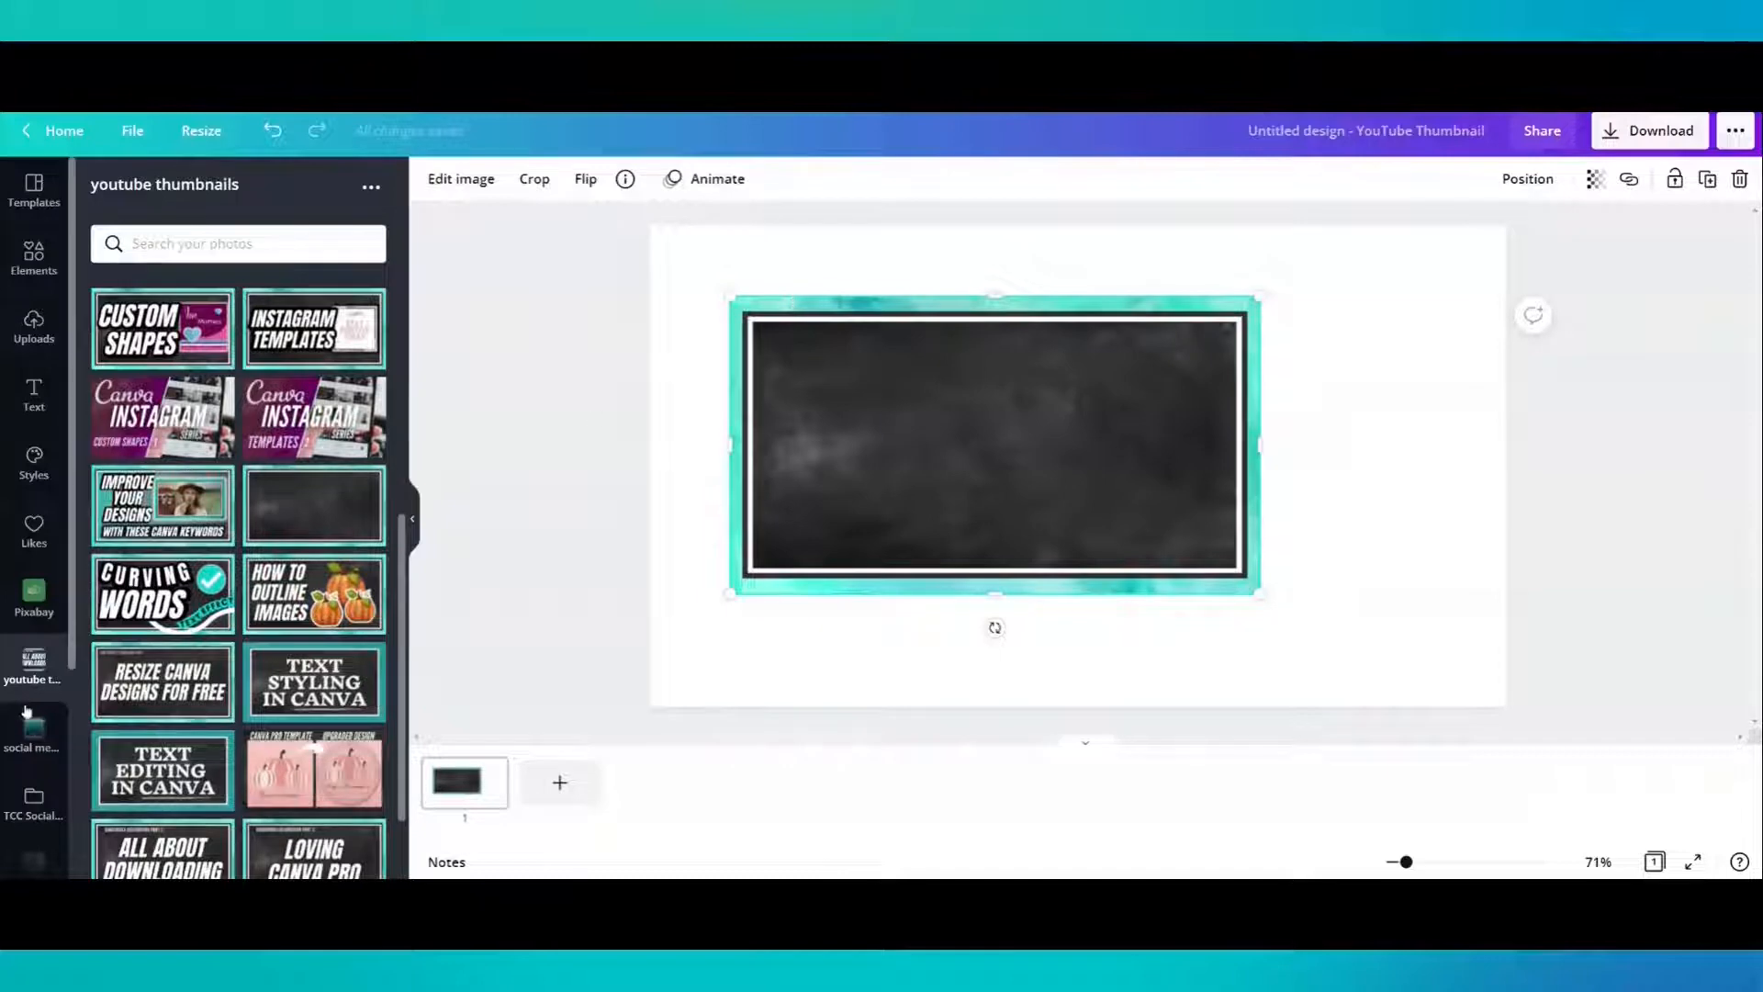
Set the teal watercolor image from the "USED IN TUTORIALS PREVIOUSLY" folder as the background and nudge the framed chalkboard toward the page centre
{"action": "scroll", "coordinate": [29, 773], "scroll_direction": "down", "scroll_amount": 4}
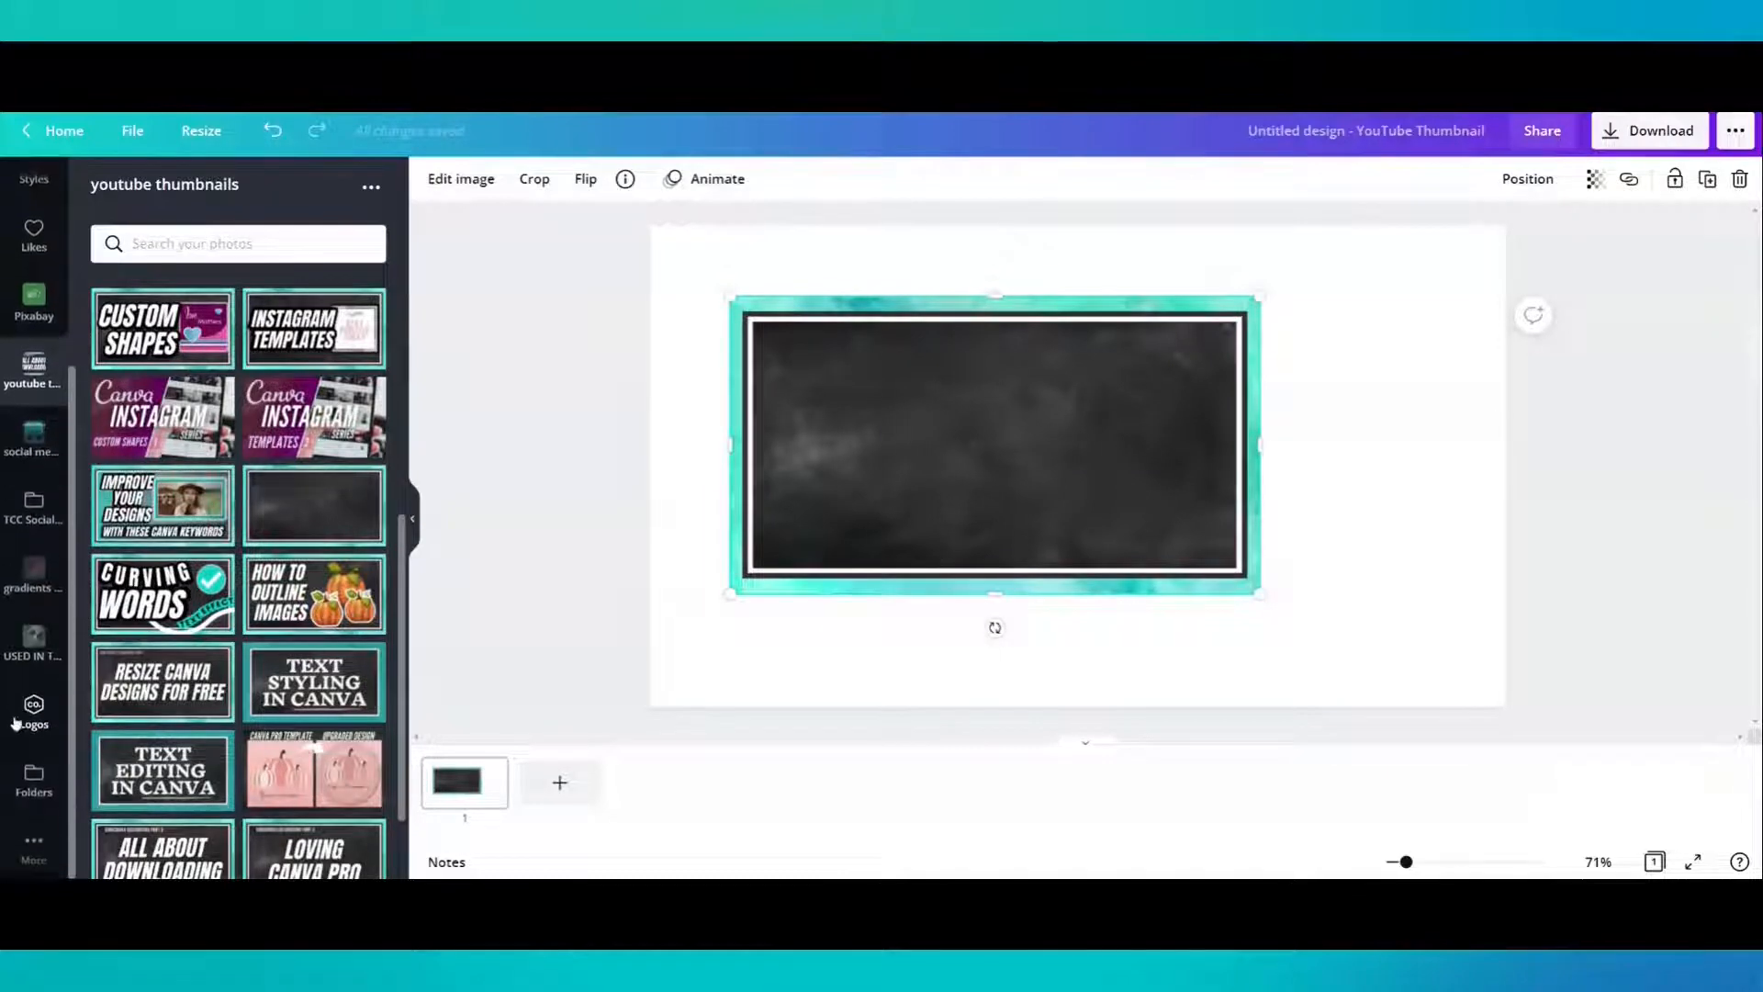
{"action": "left_click", "coordinate": [33, 637]}
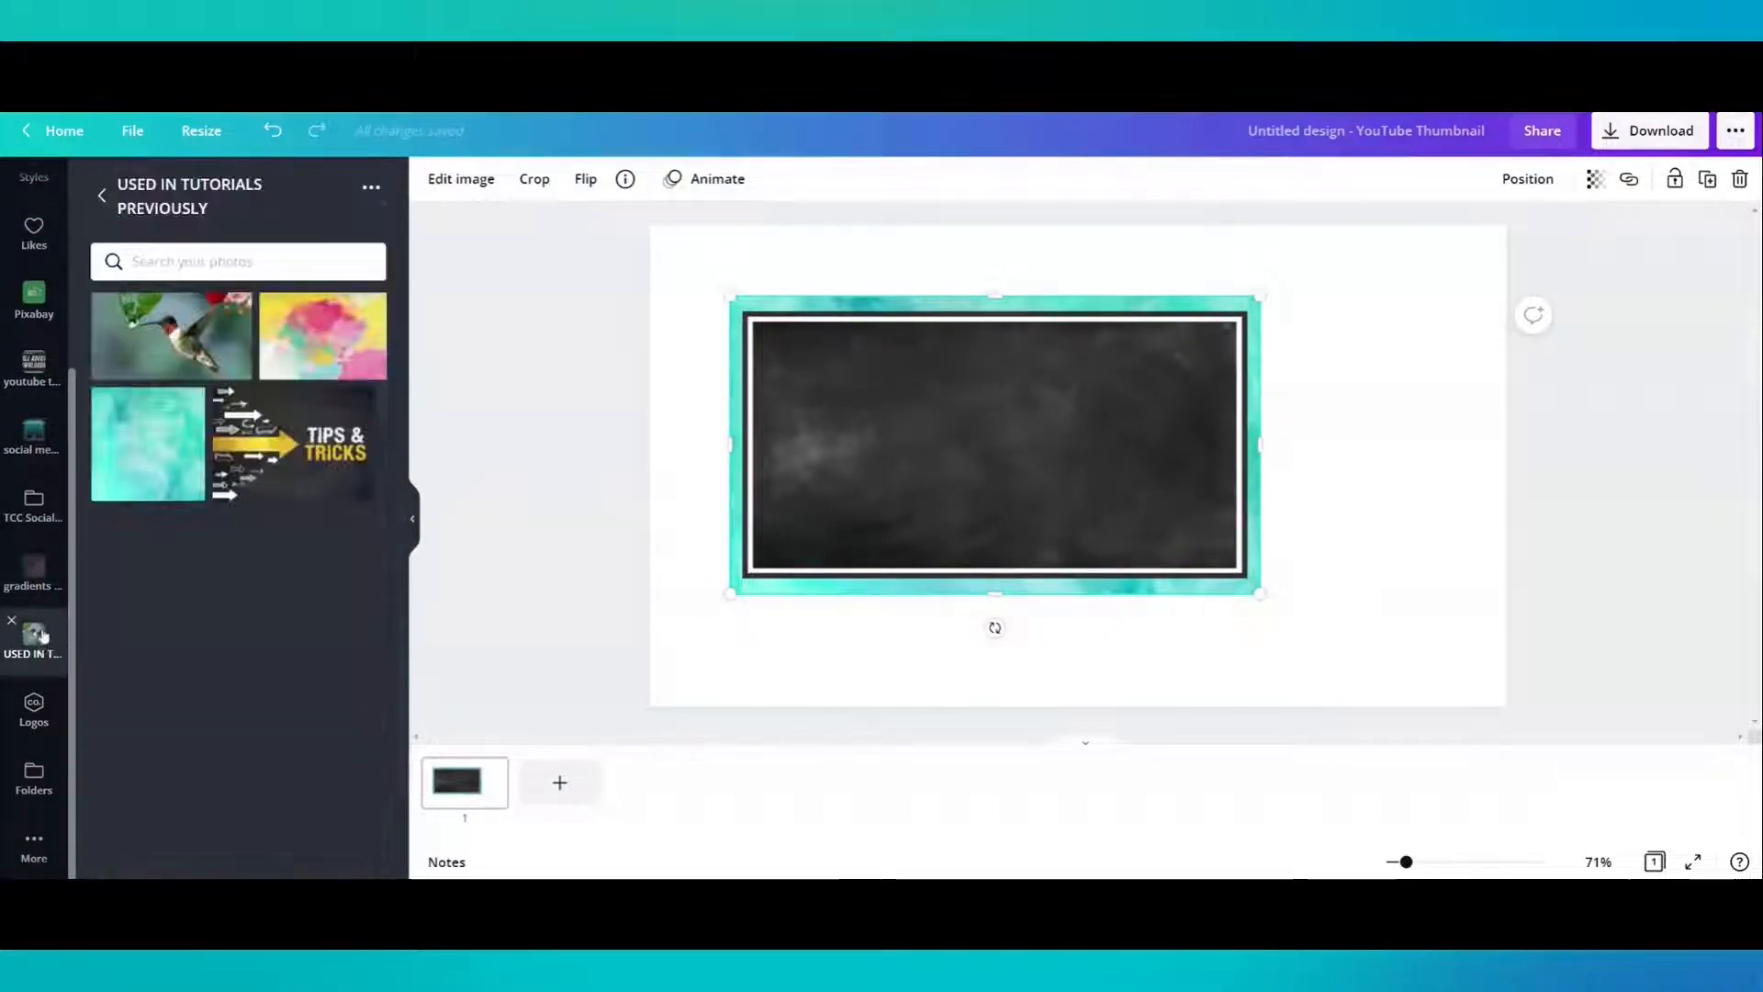
{"action": "left_click", "coordinate": [147, 443]}
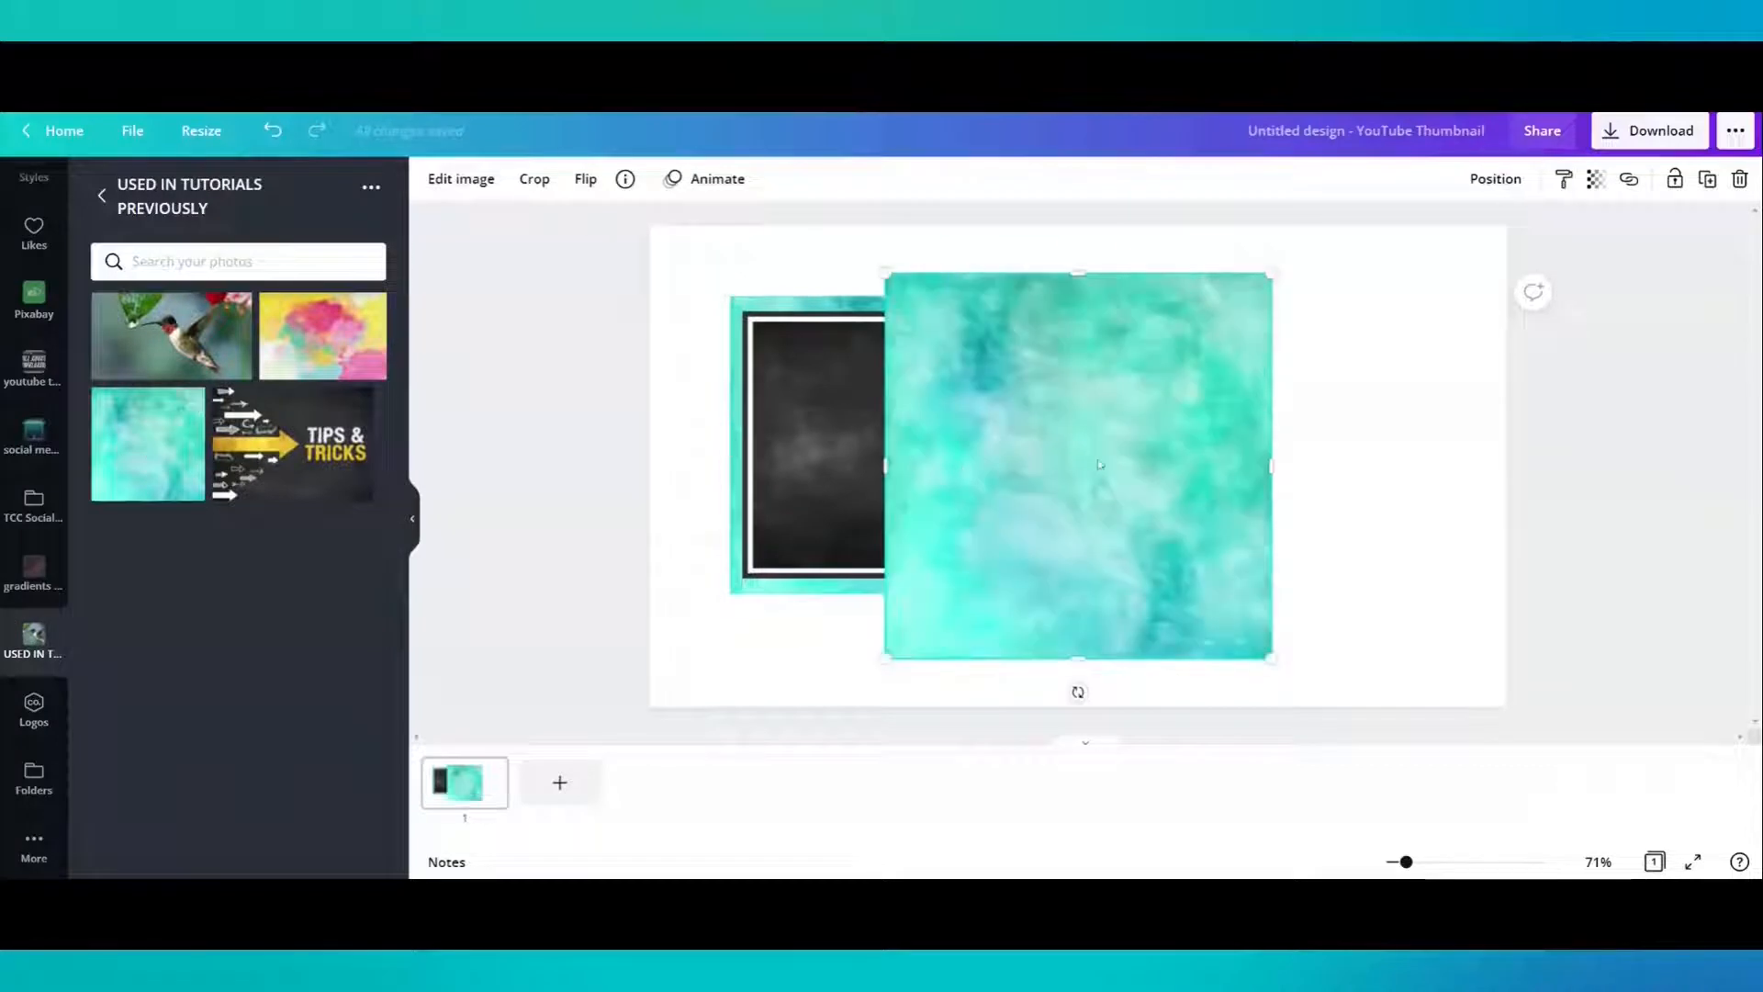
{"action": "right_click", "coordinate": [1043, 381]}
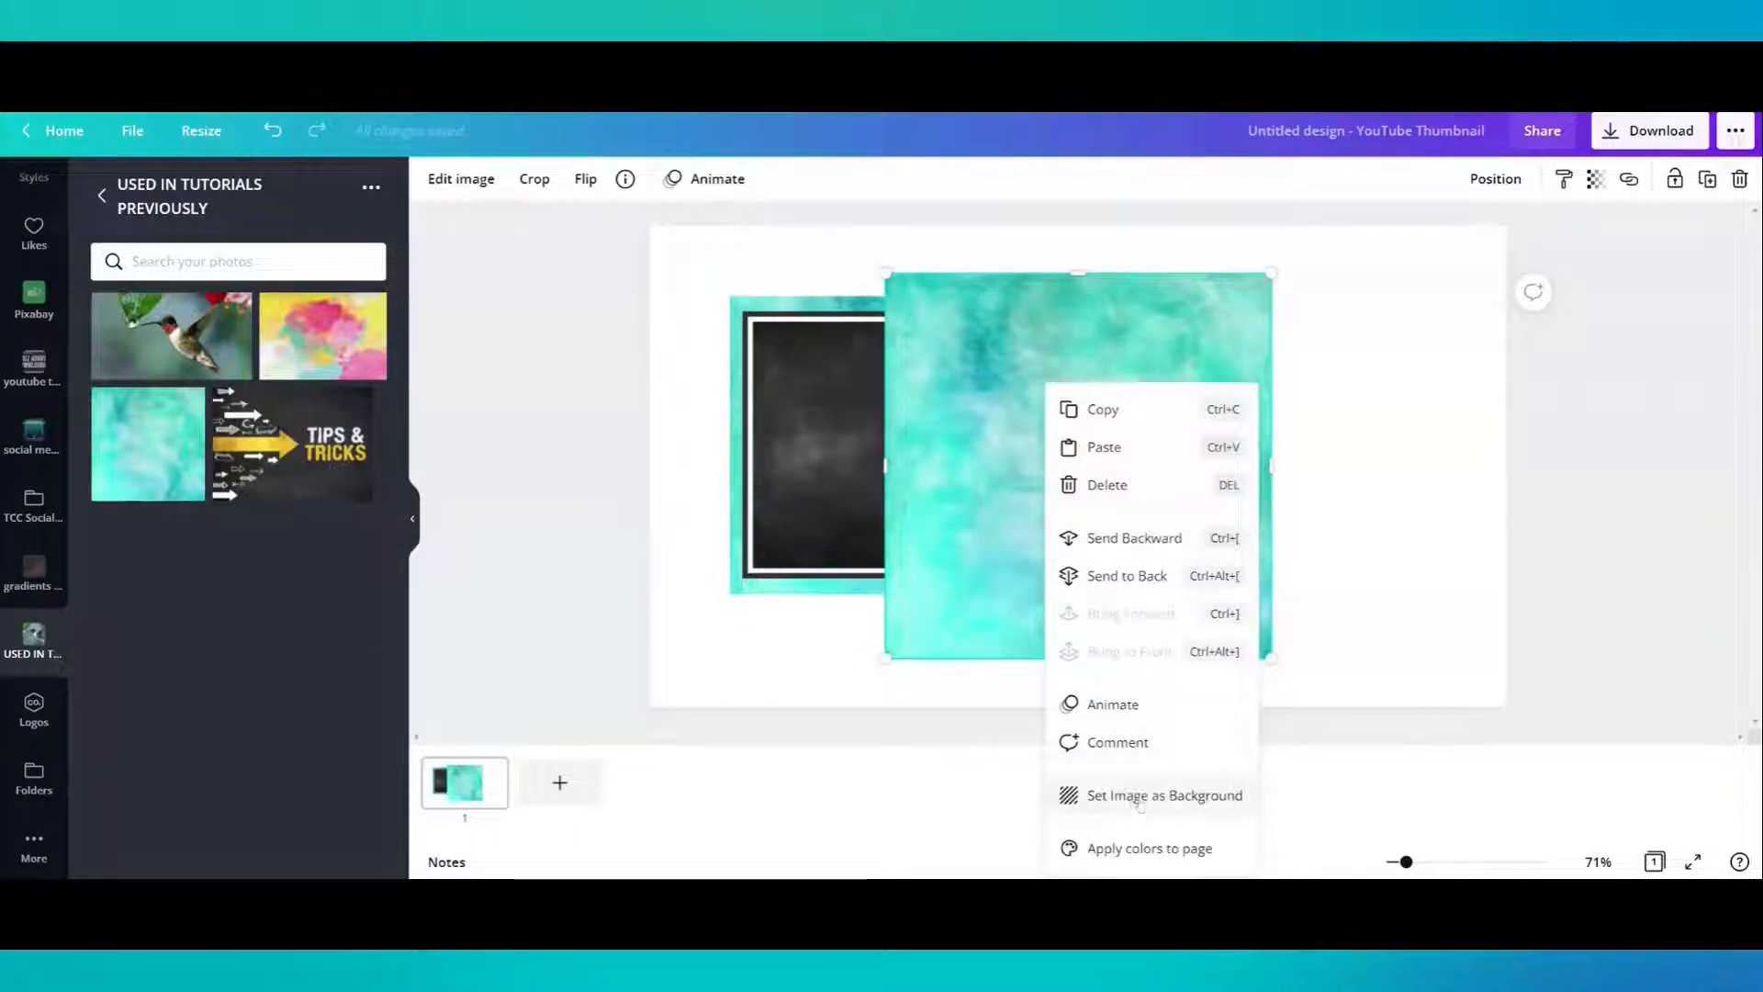
{"action": "left_click", "coordinate": [1134, 792]}
{"action": "left_click_drag", "start_coordinate": [835, 419], "coordinate": [887, 421]}
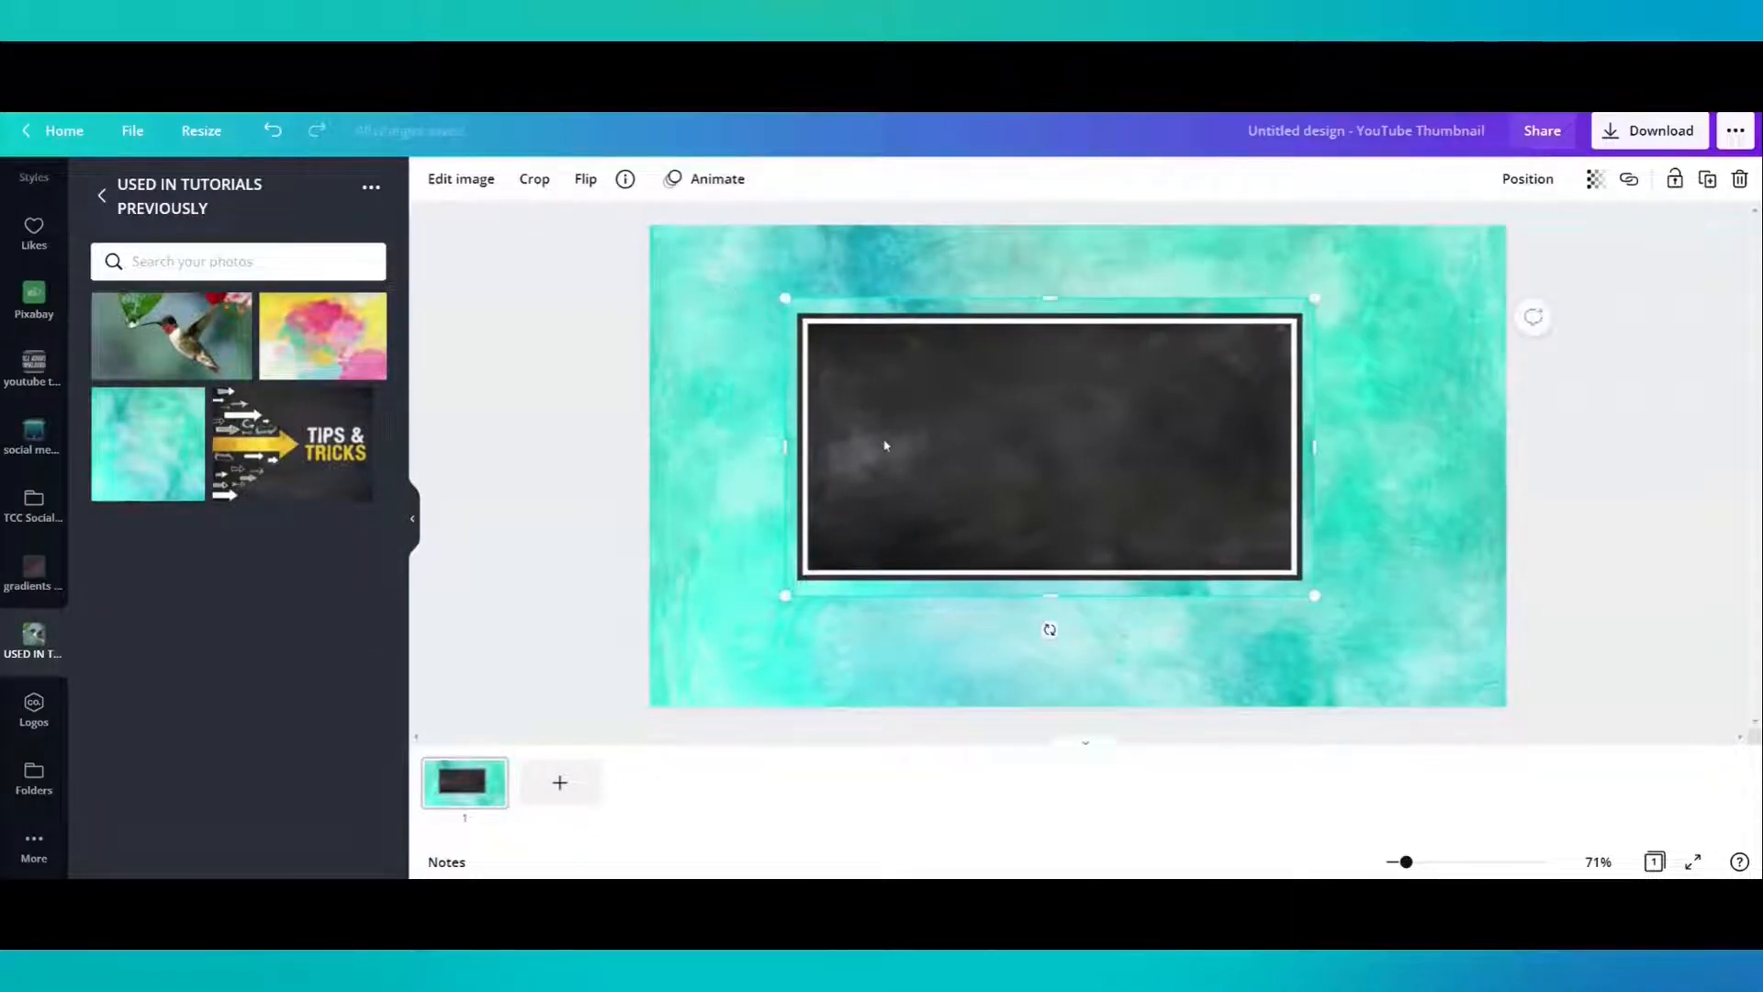
Search the elements for "rectangle" and add the square-cornered outline rectangle to the page
{"action": "scroll", "coordinate": [52, 397], "scroll_direction": "up", "scroll_amount": 3}
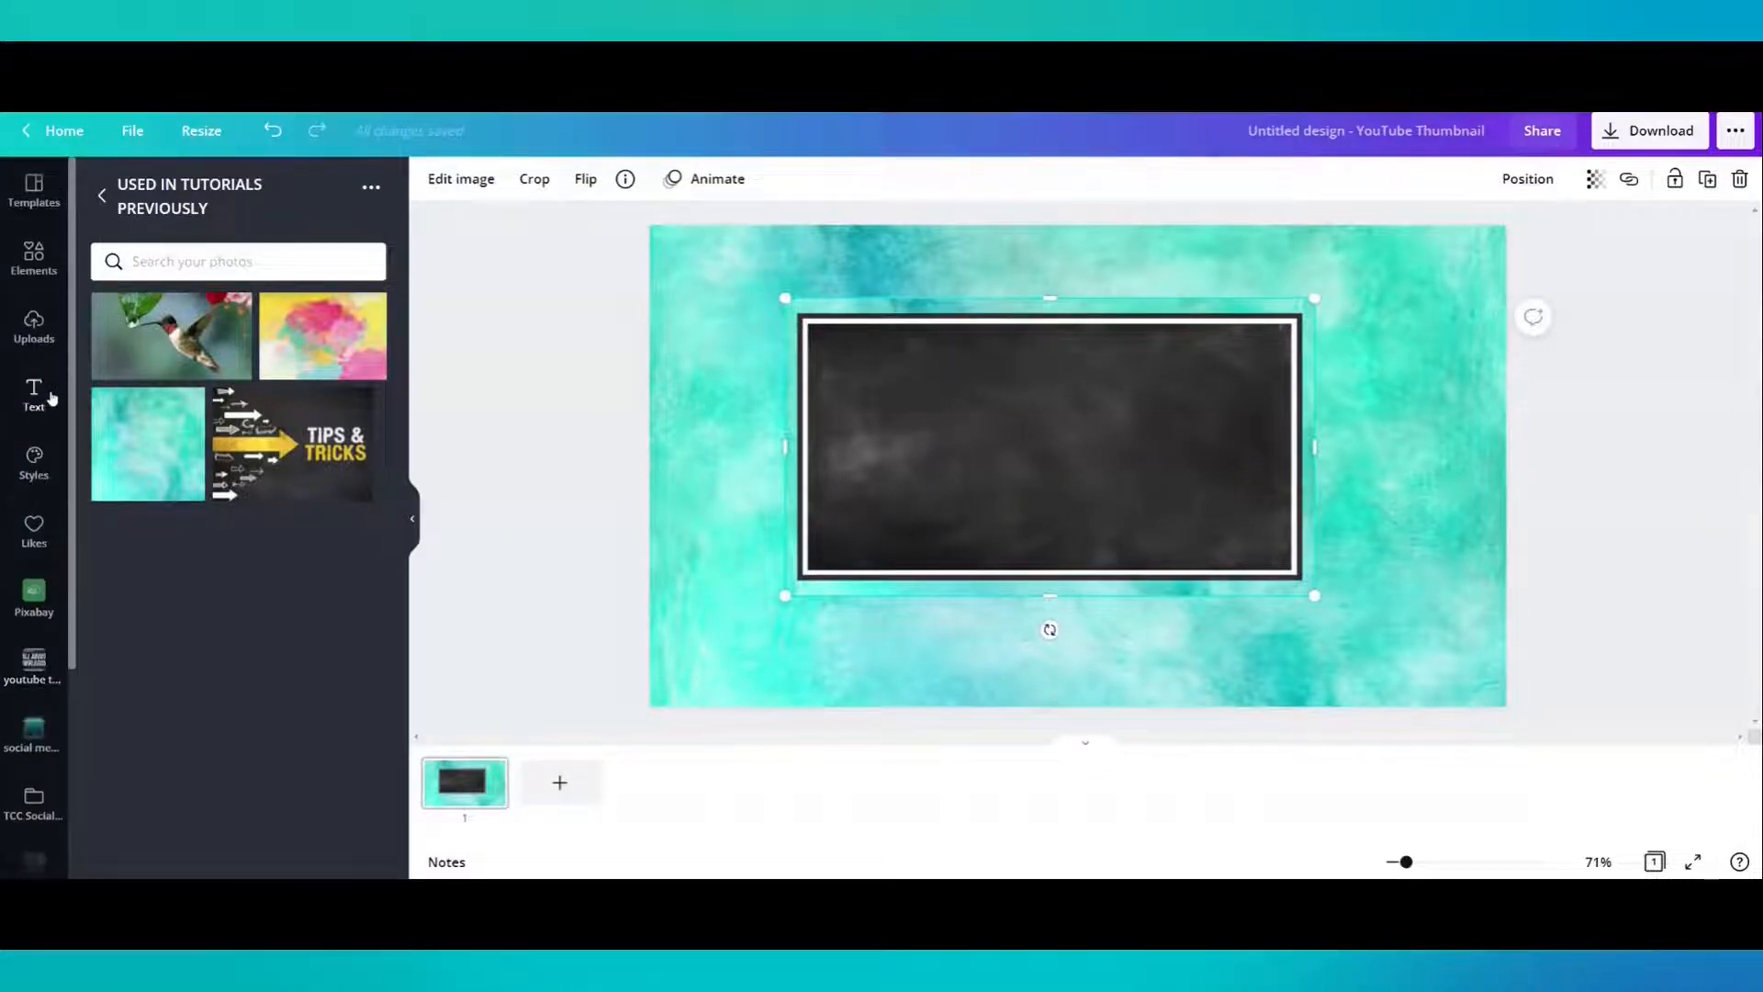
{"action": "left_click", "coordinate": [14, 277]}
{"action": "left_click", "coordinate": [166, 191]}
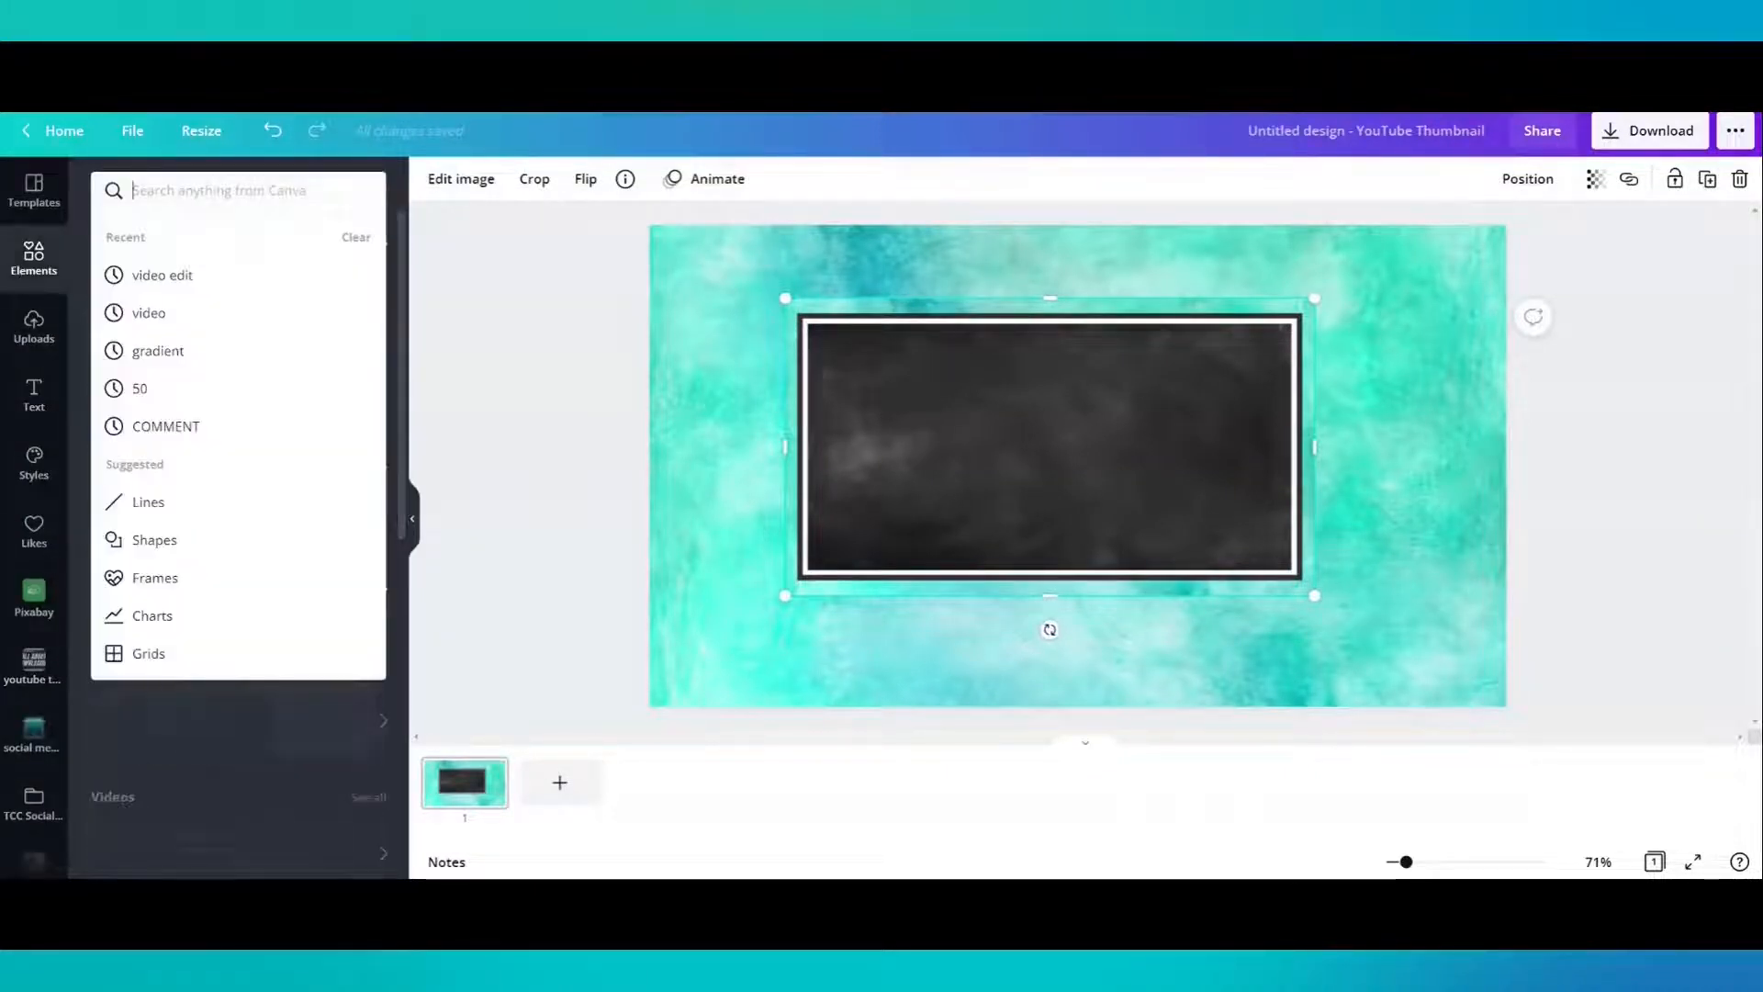
{"action": "type", "text": "s"}
{"action": "key", "text": "BackSpace"}
{"action": "type", "text": "rectangle"}
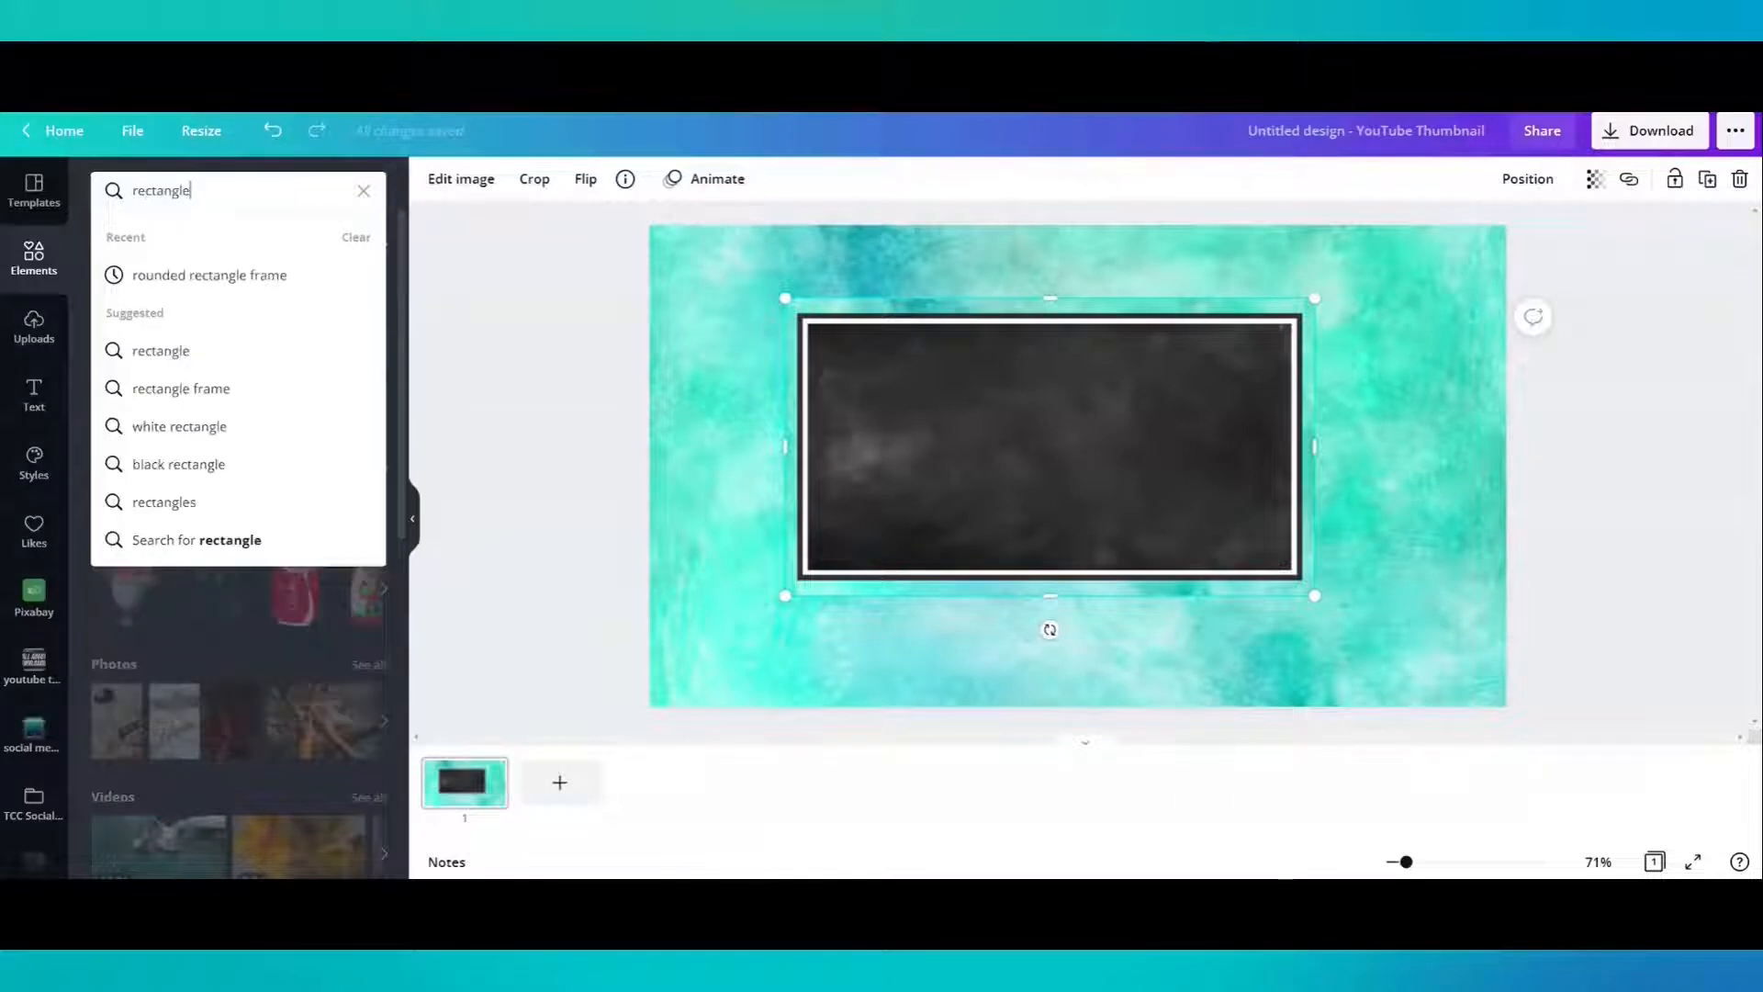
{"action": "key", "text": "Return"}
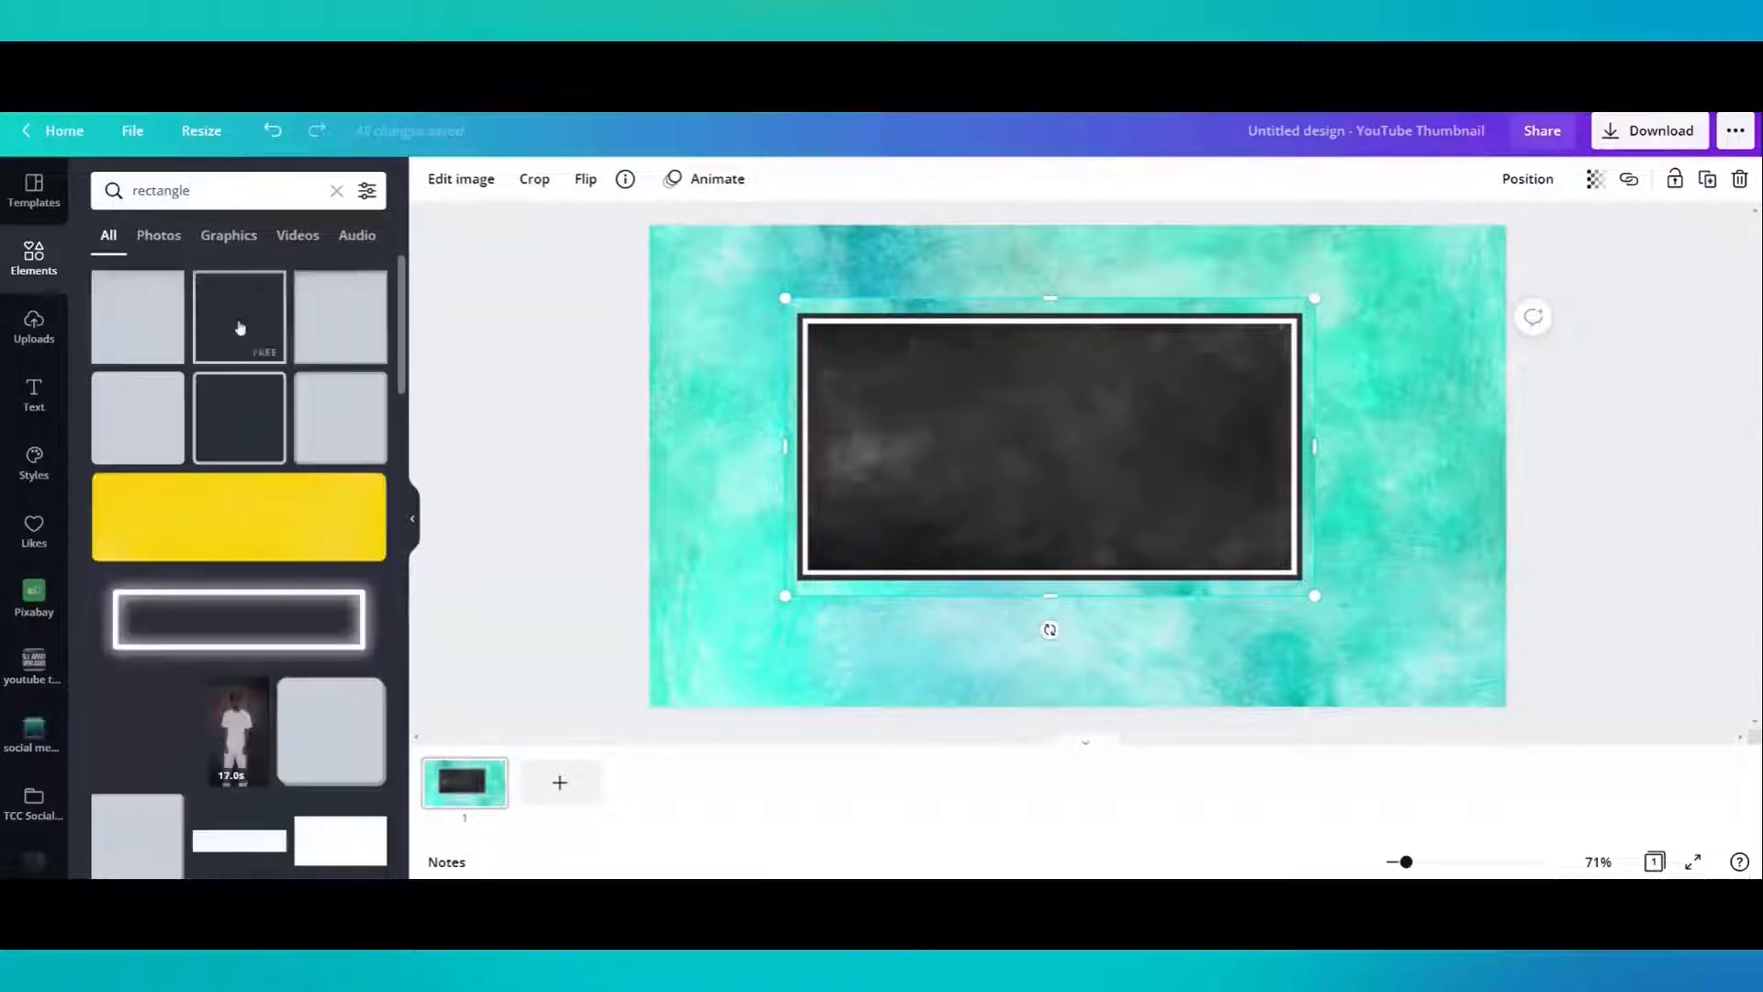
{"action": "left_click", "coordinate": [240, 328]}
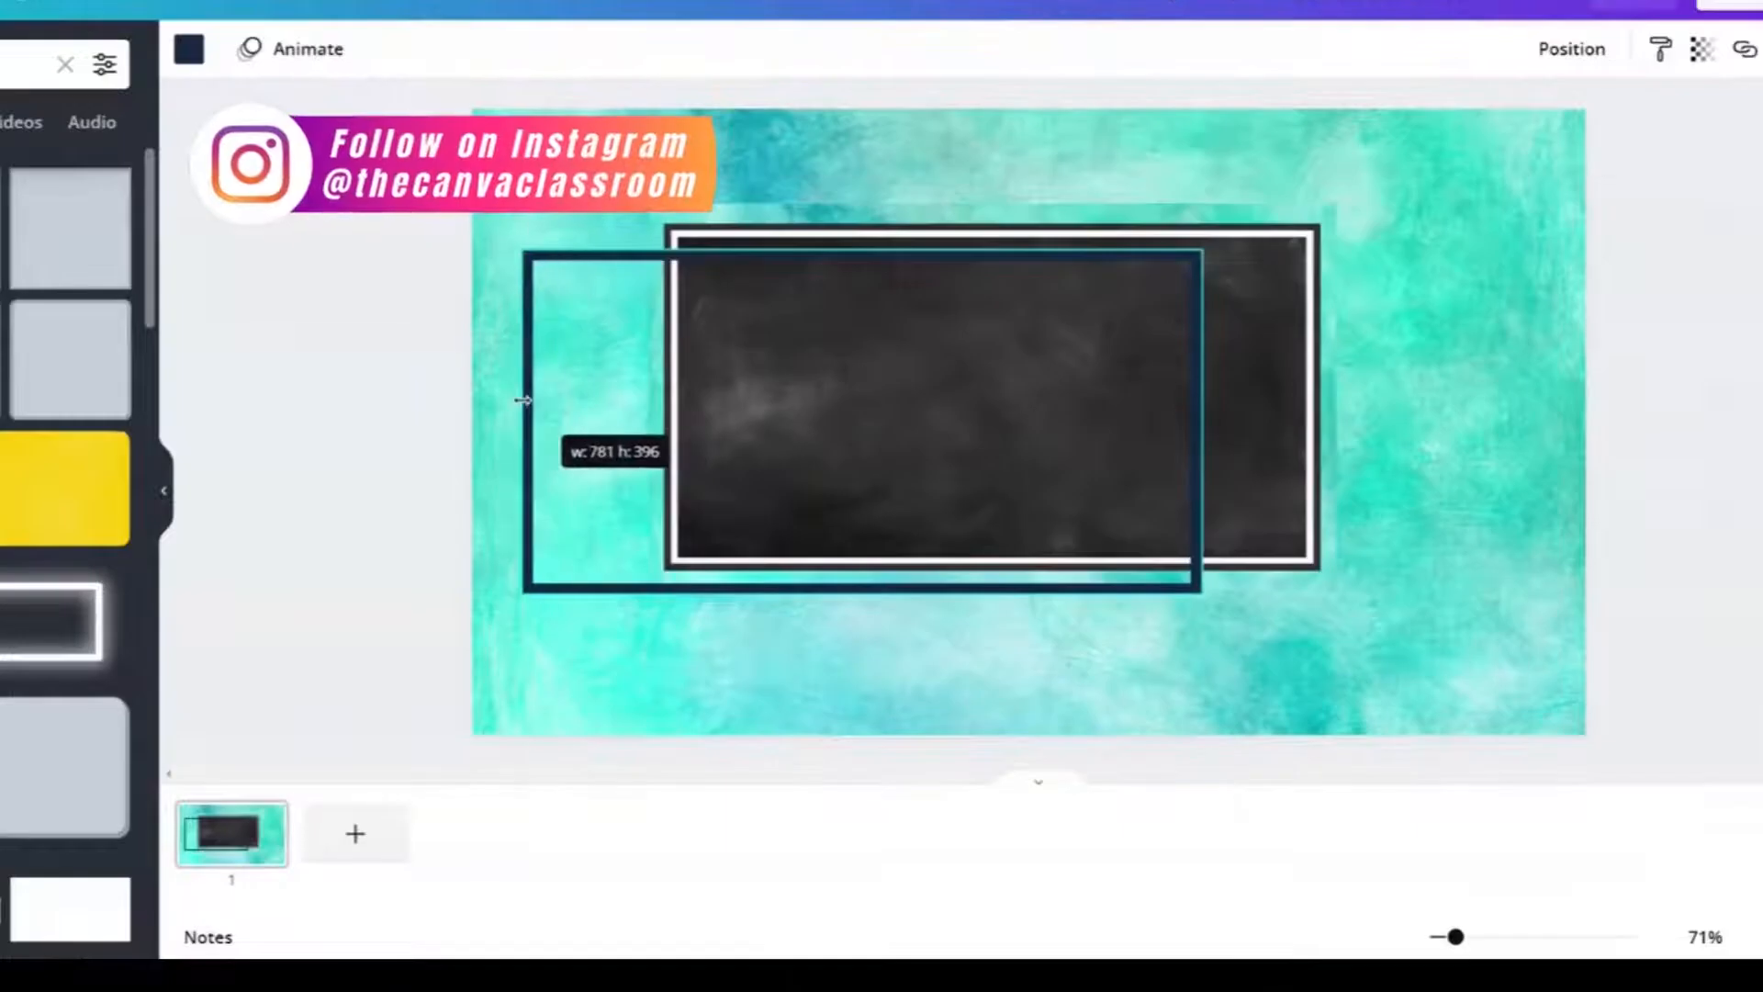
Stretch the outline rectangle into a border just inside the page edges and color it dark gray
{"action": "left_click_drag", "start_coordinate": [689, 450], "coordinate": [929, 469]}
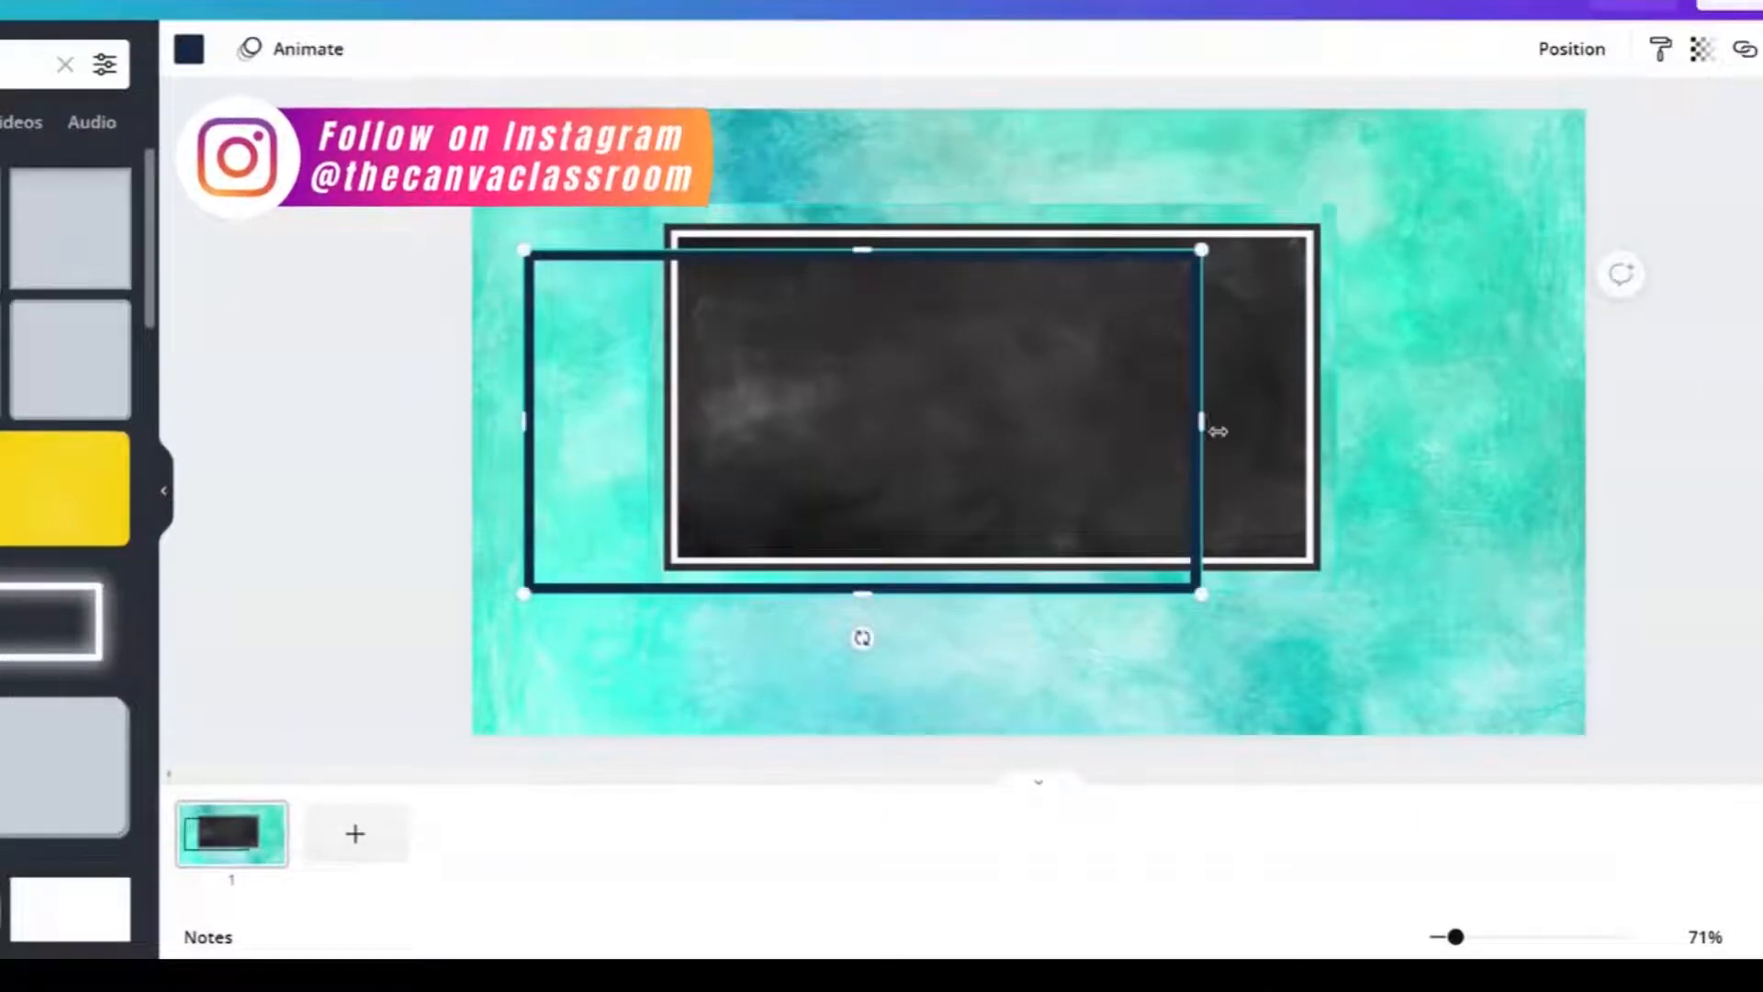
{"action": "left_click_drag", "start_coordinate": [1203, 426], "coordinate": [1554, 418]}
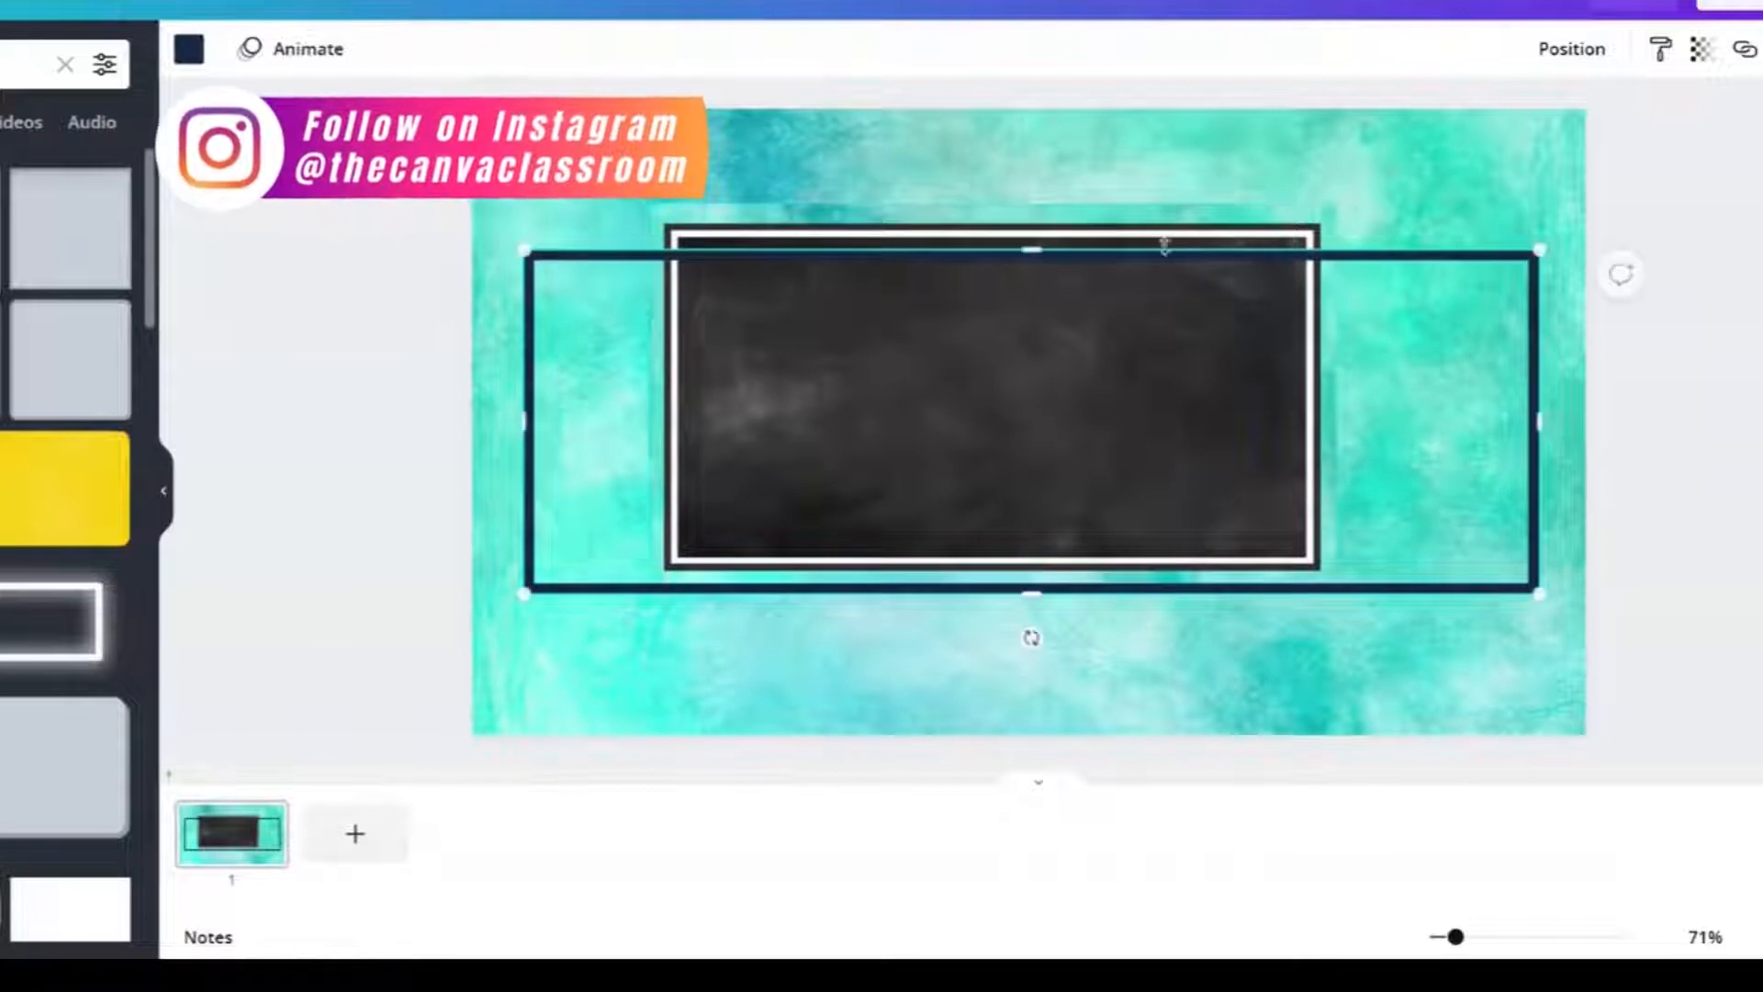
{"action": "left_click_drag", "start_coordinate": [1030, 251], "coordinate": [1069, 134]}
{"action": "left_click_drag", "start_coordinate": [1003, 599], "coordinate": [992, 703]}
{"action": "left_click", "coordinate": [187, 54]}
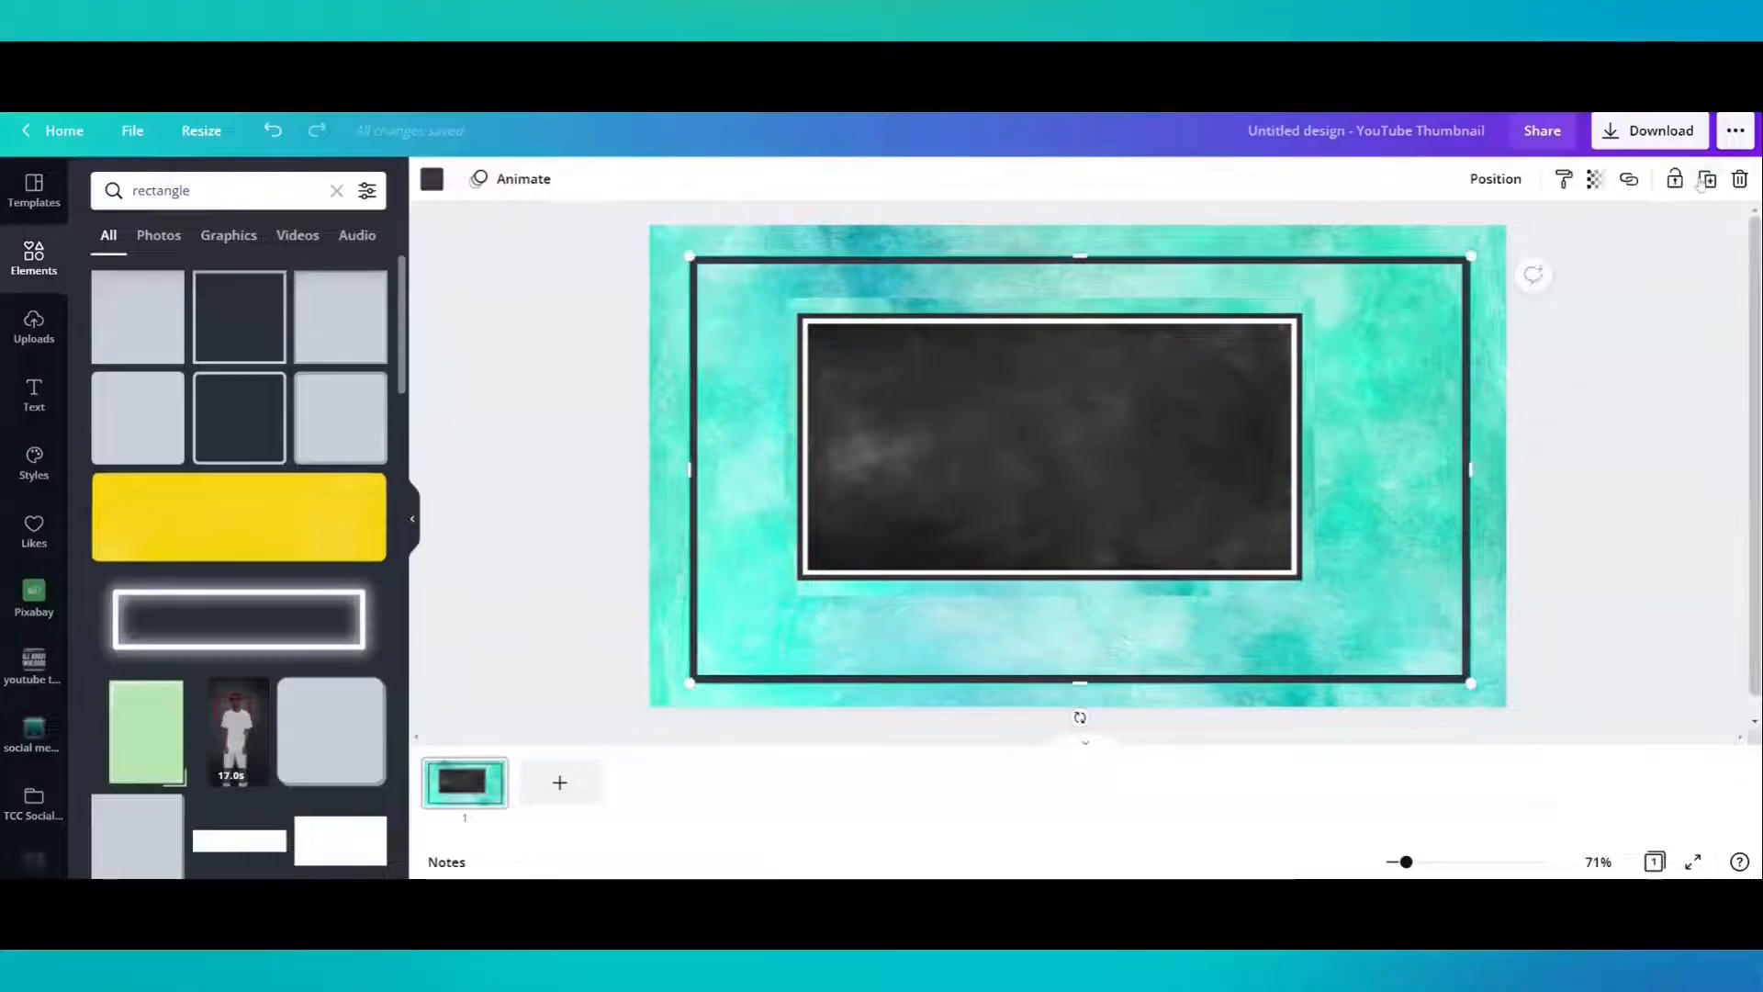
Duplicate the dark gray border and shrink the copy to nest directly inside the original
{"action": "left_click", "coordinate": [1706, 180]}
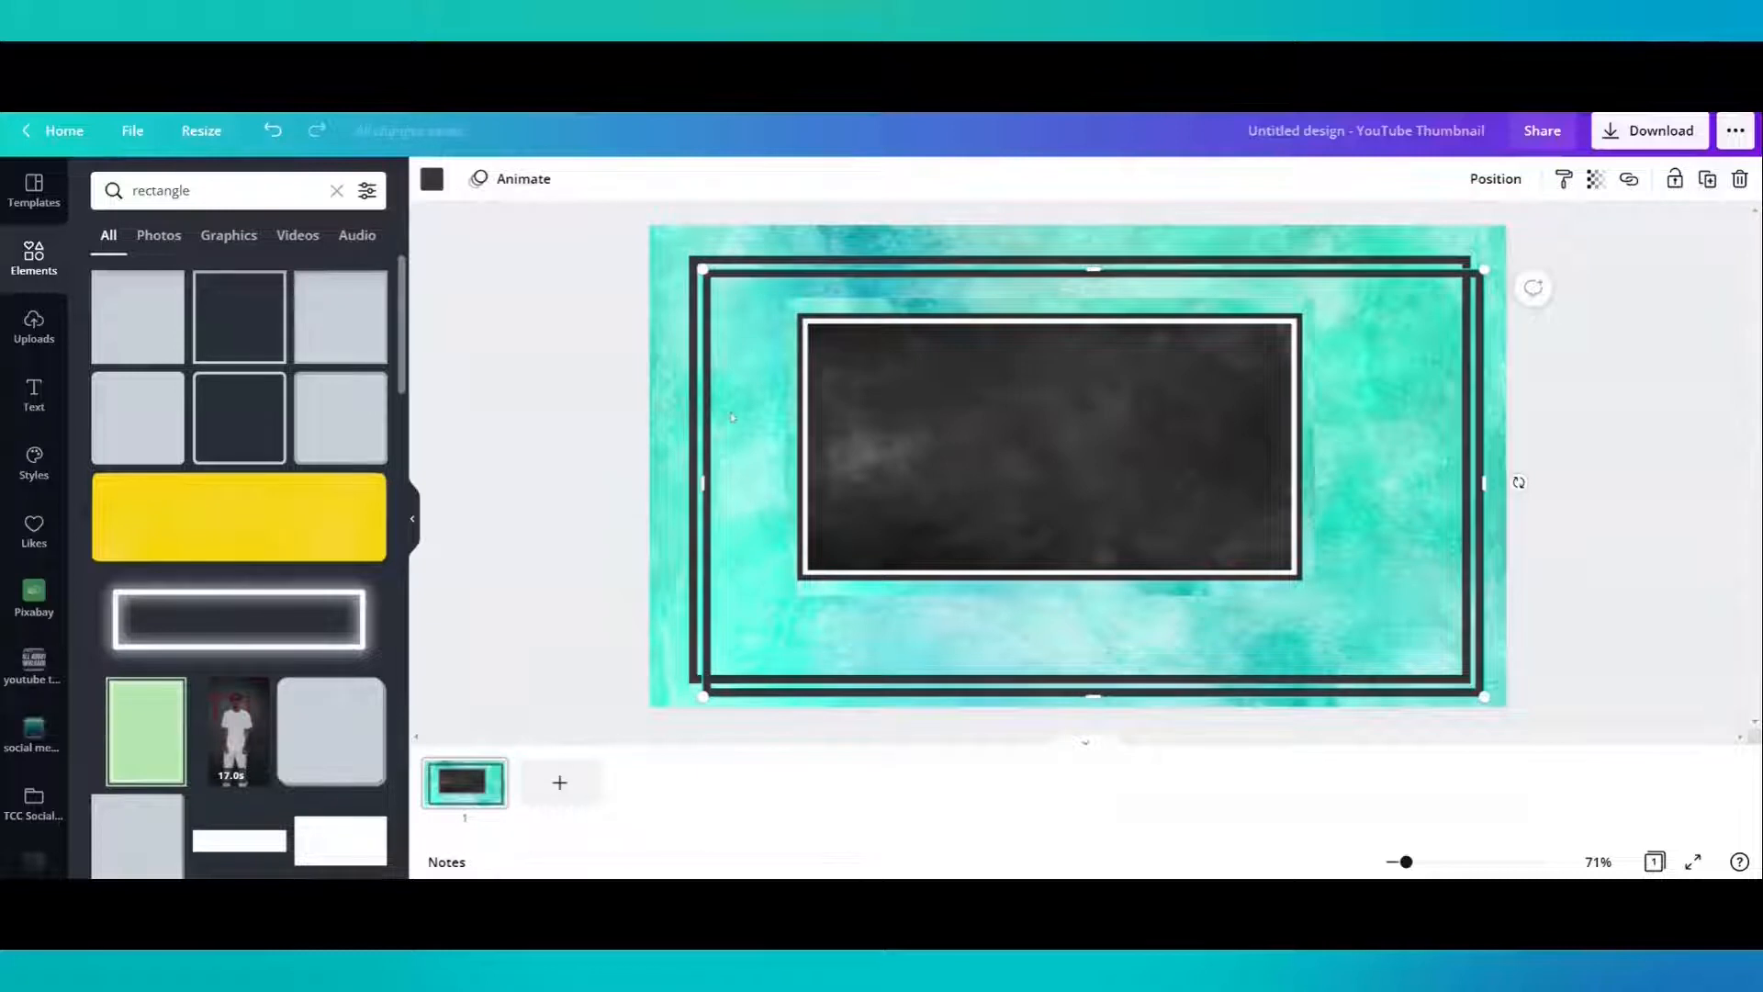
{"action": "left_click_drag", "start_coordinate": [732, 417], "coordinate": [728, 413]}
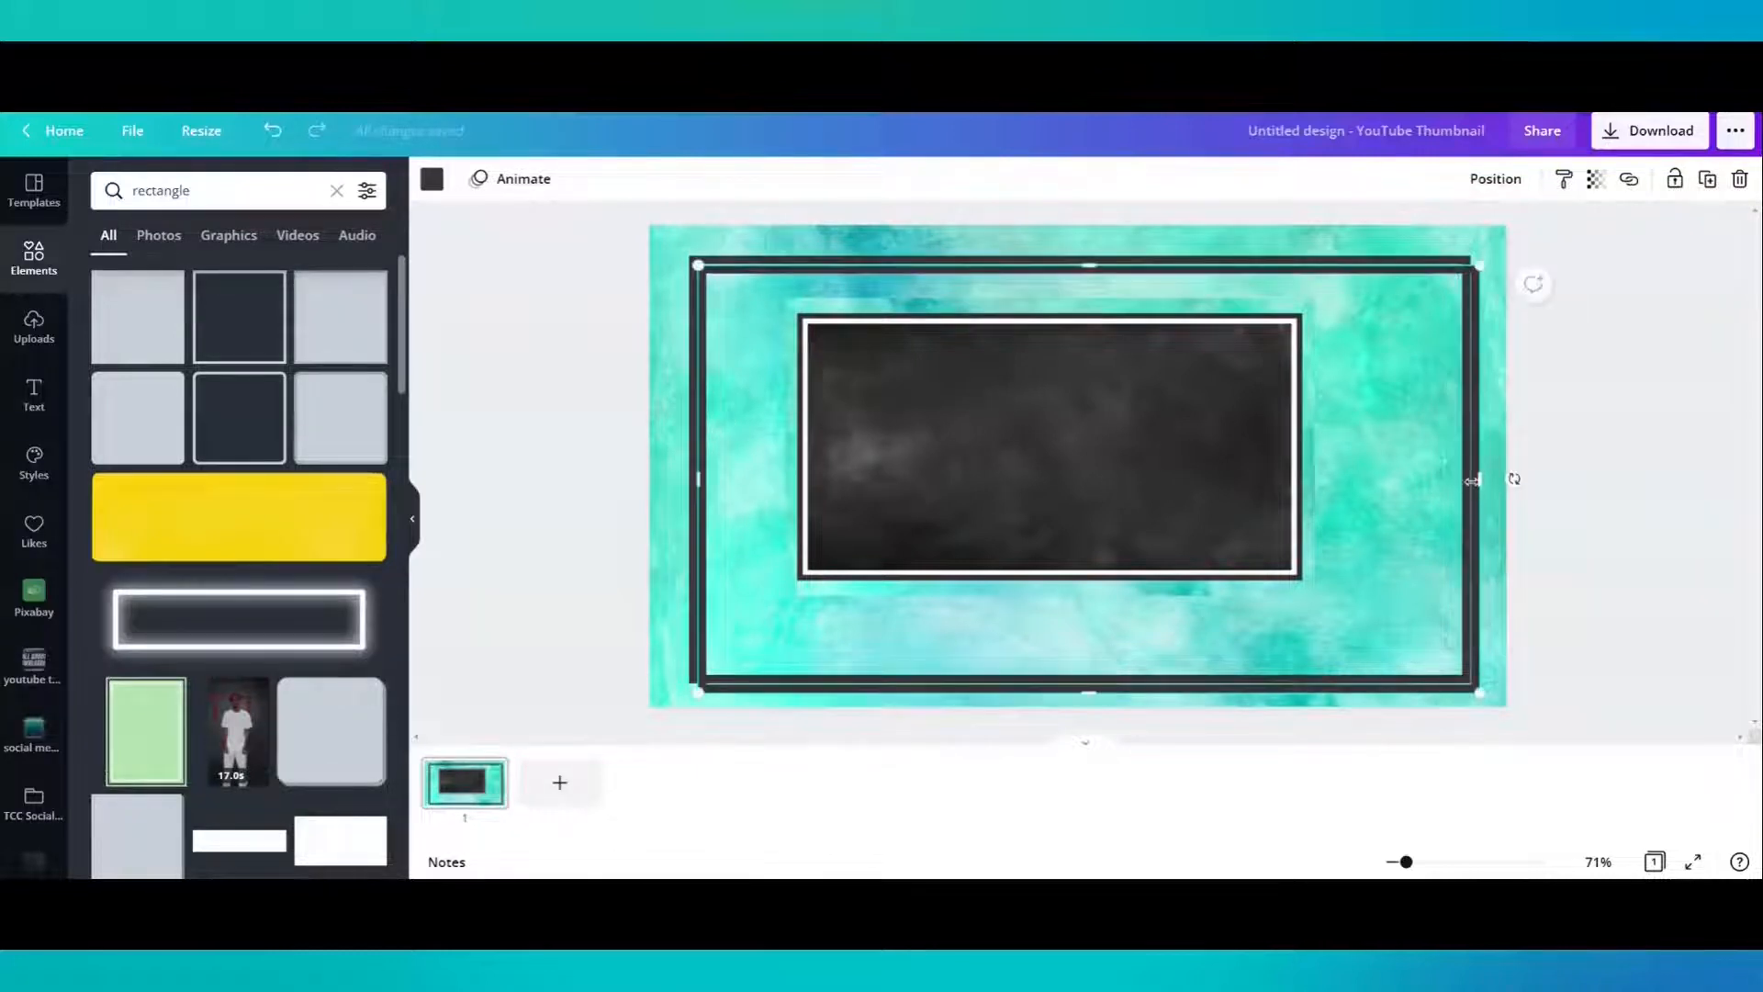
{"action": "left_click_drag", "start_coordinate": [1472, 480], "coordinate": [1457, 483]}
{"action": "left_click_drag", "start_coordinate": [1084, 687], "coordinate": [1091, 673]}
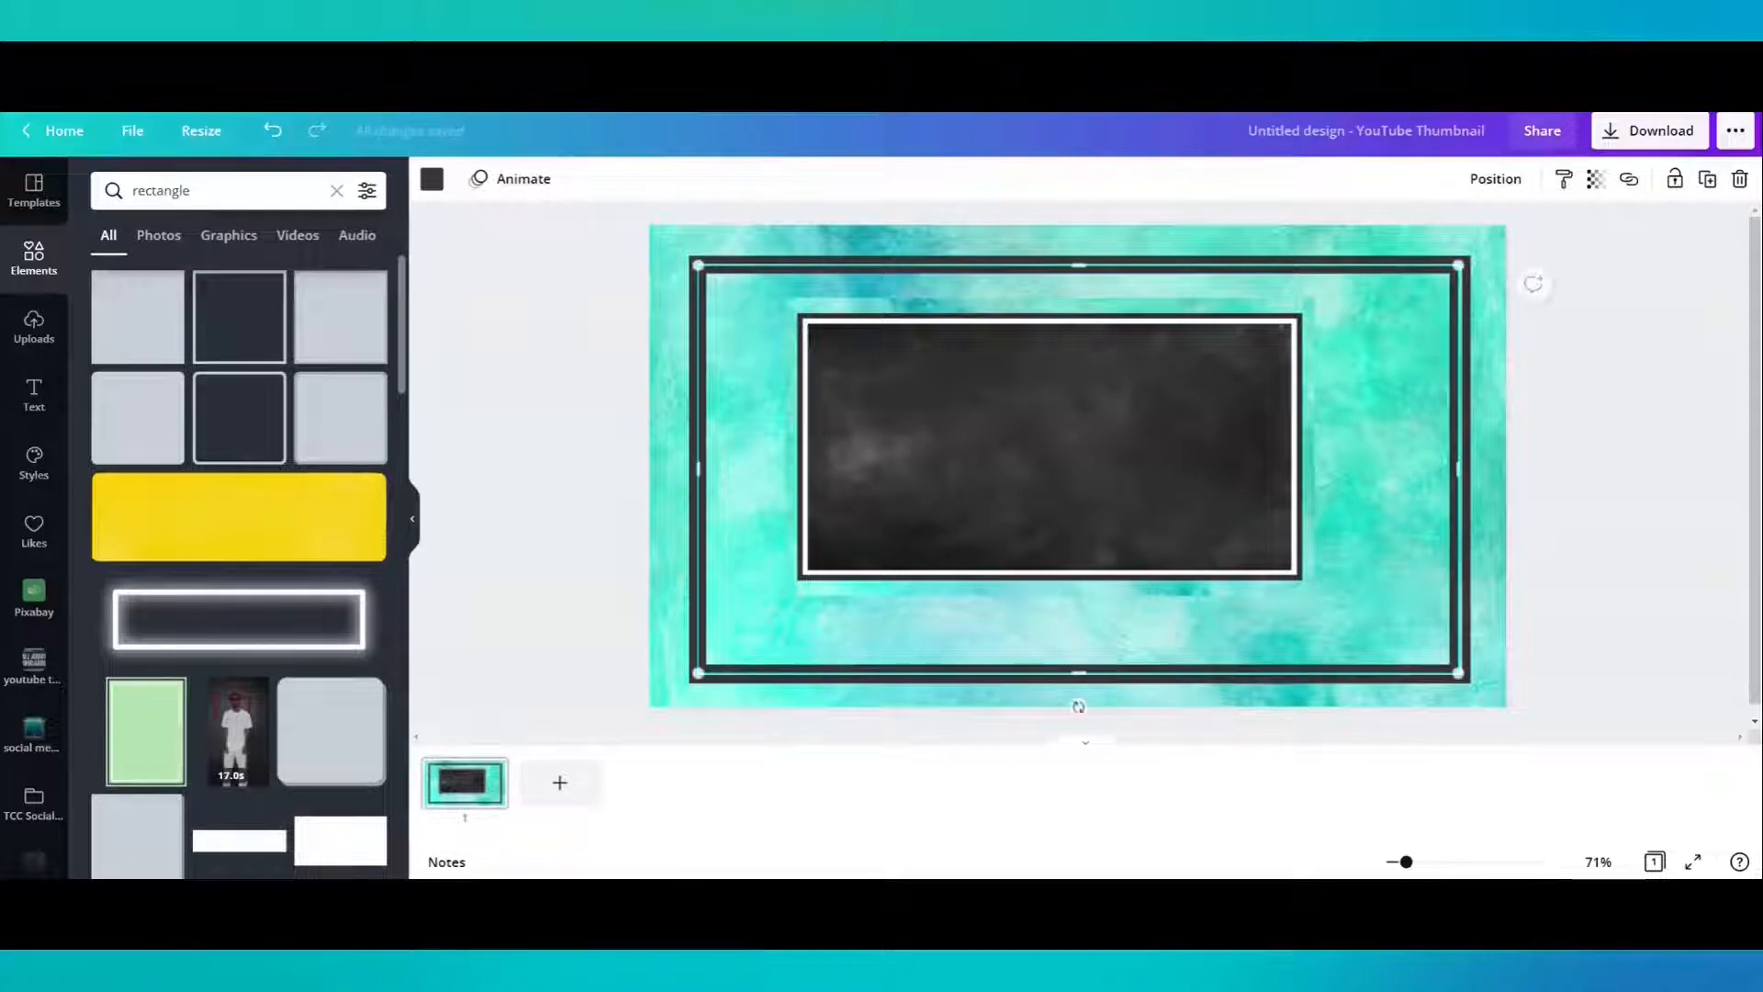
Change the inner border's color to white
{"action": "left_click", "coordinate": [431, 178]}
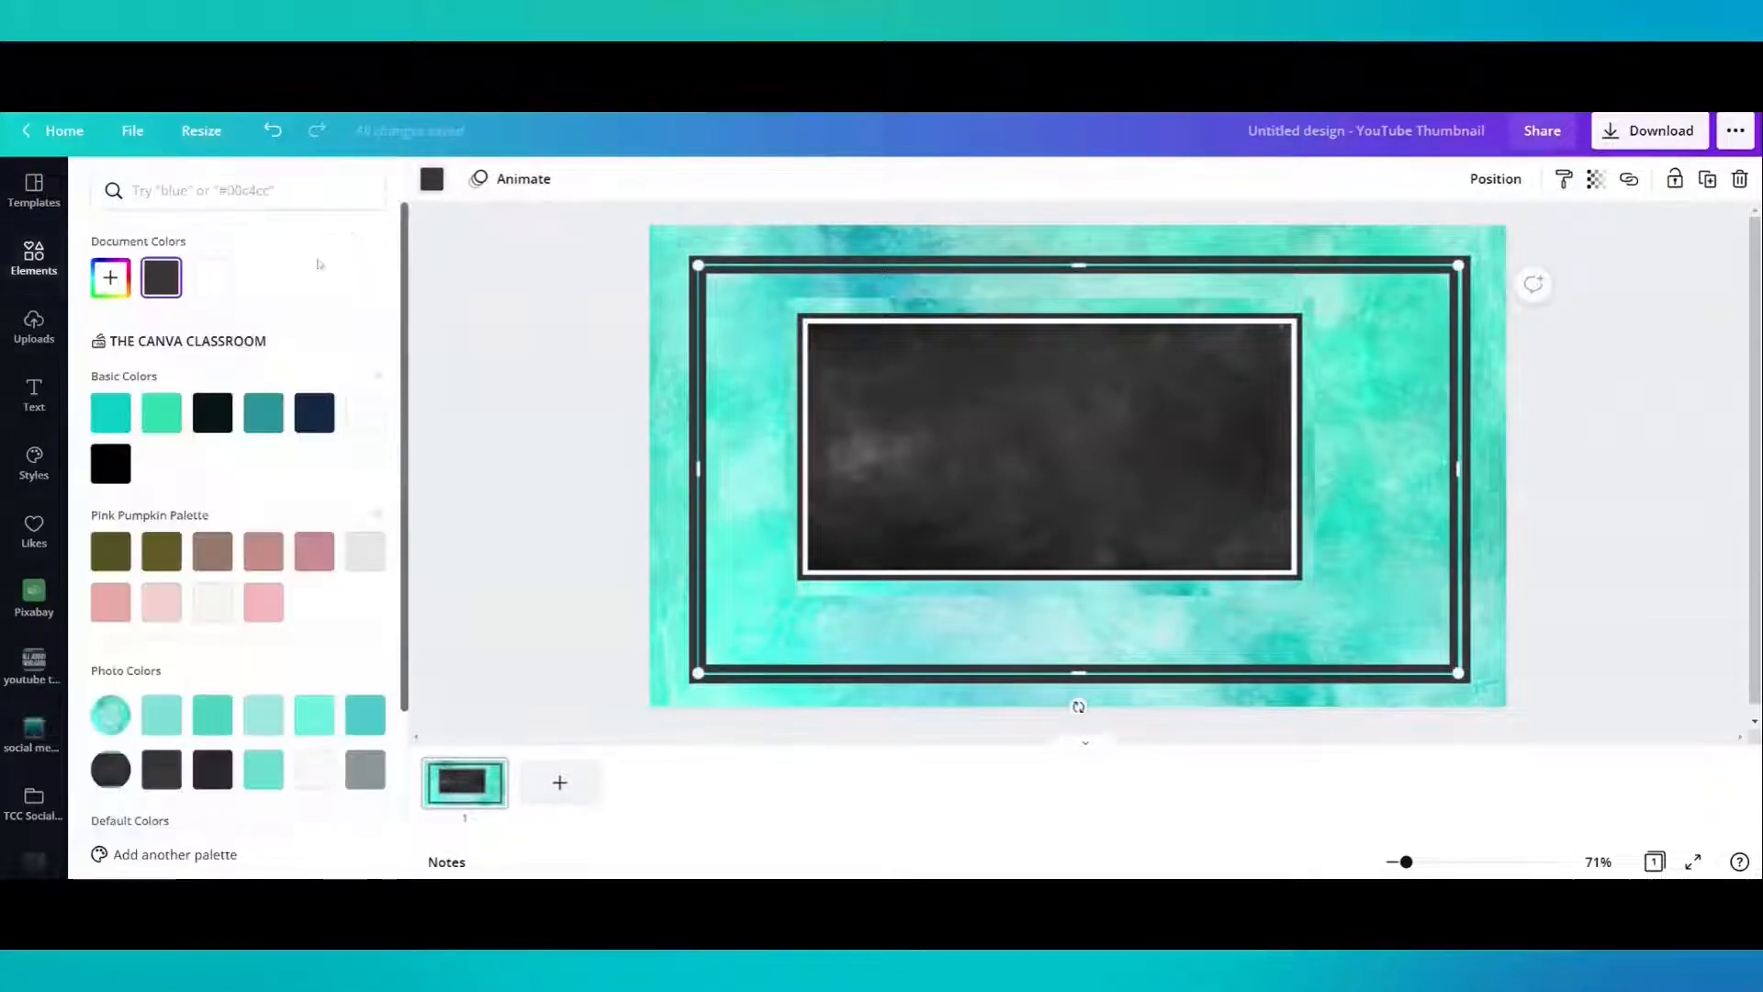
{"action": "left_click", "coordinate": [211, 278]}
{"action": "left_click", "coordinate": [488, 384]}
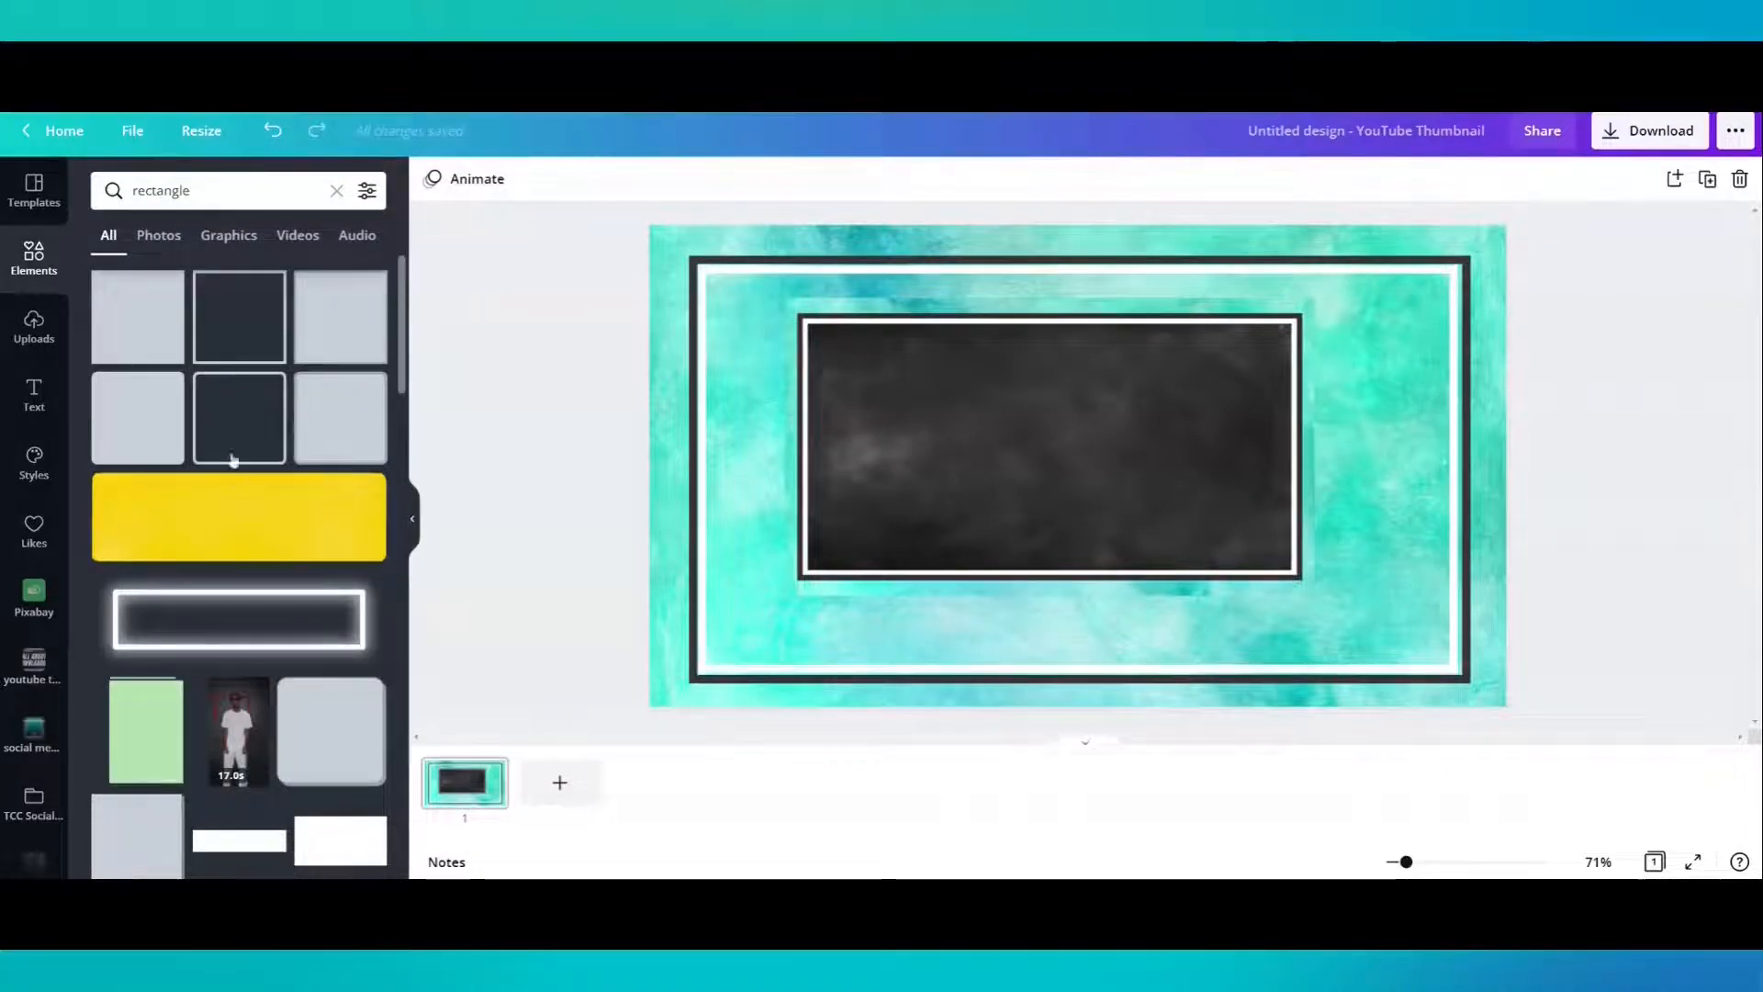
Search the elements for "chalkboard", add the dark chalkboard photo and size it to fill the area inside the white border
{"action": "scroll", "coordinate": [46, 703], "scroll_direction": "down", "scroll_amount": 3}
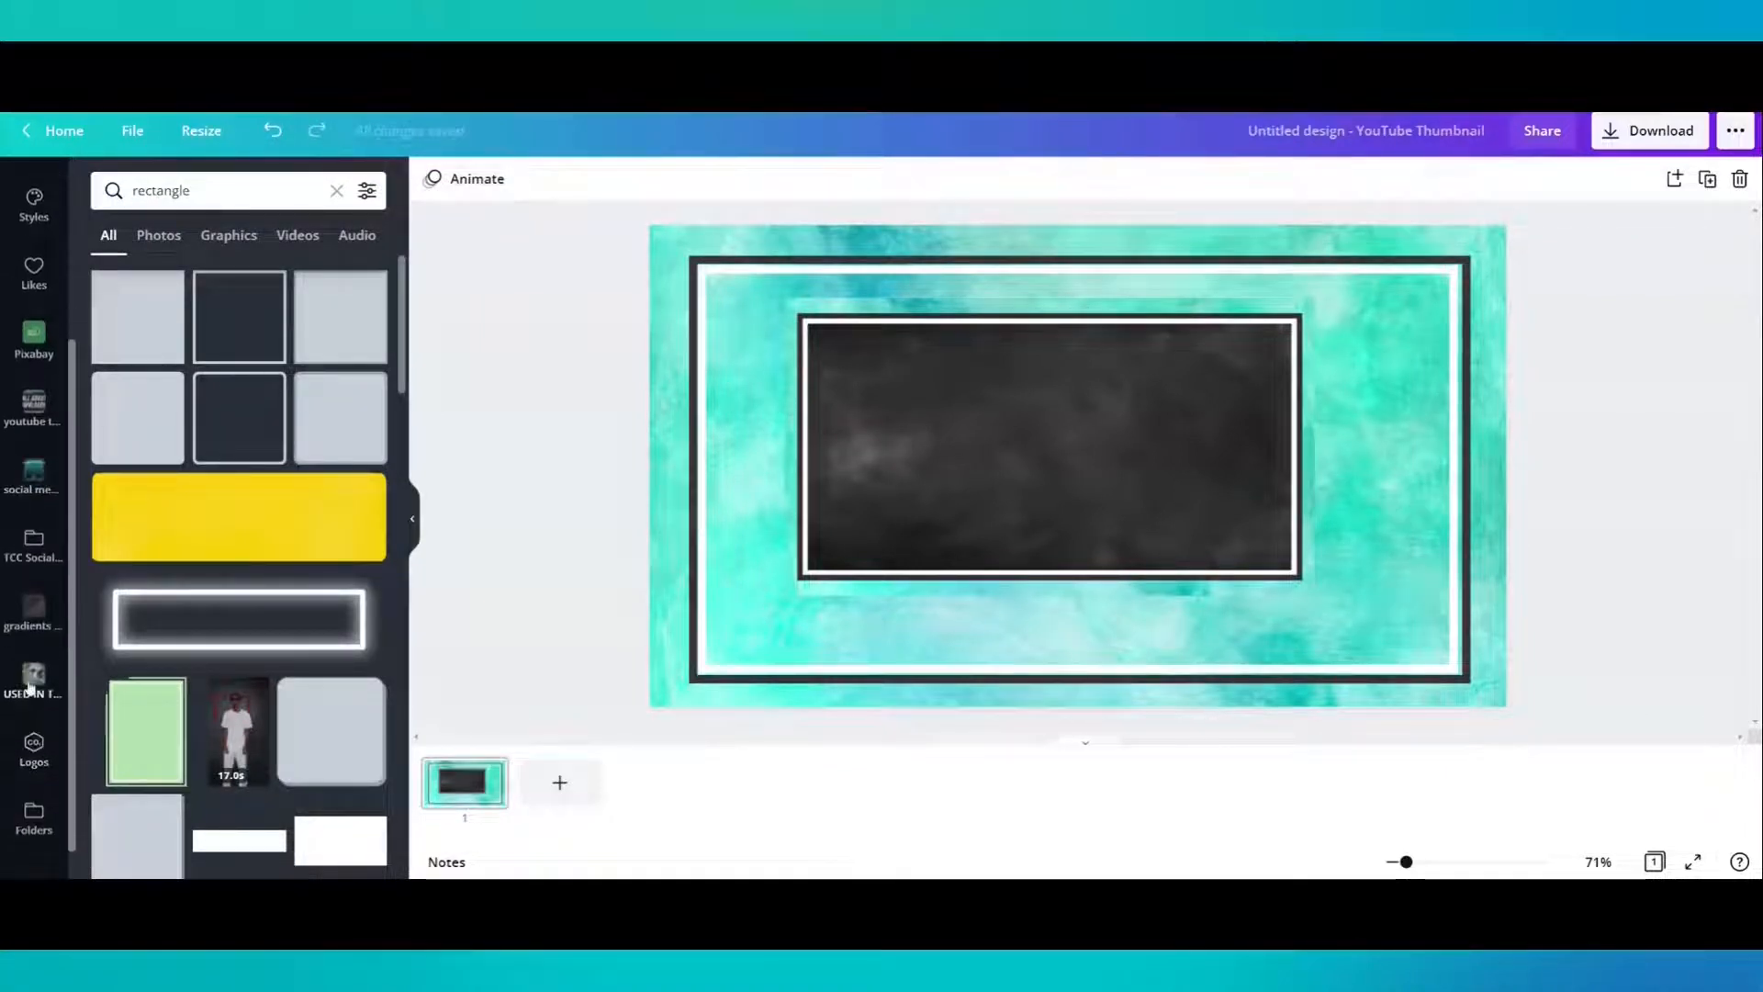
{"action": "left_click", "coordinate": [337, 190]}
{"action": "type", "text": "ch"}
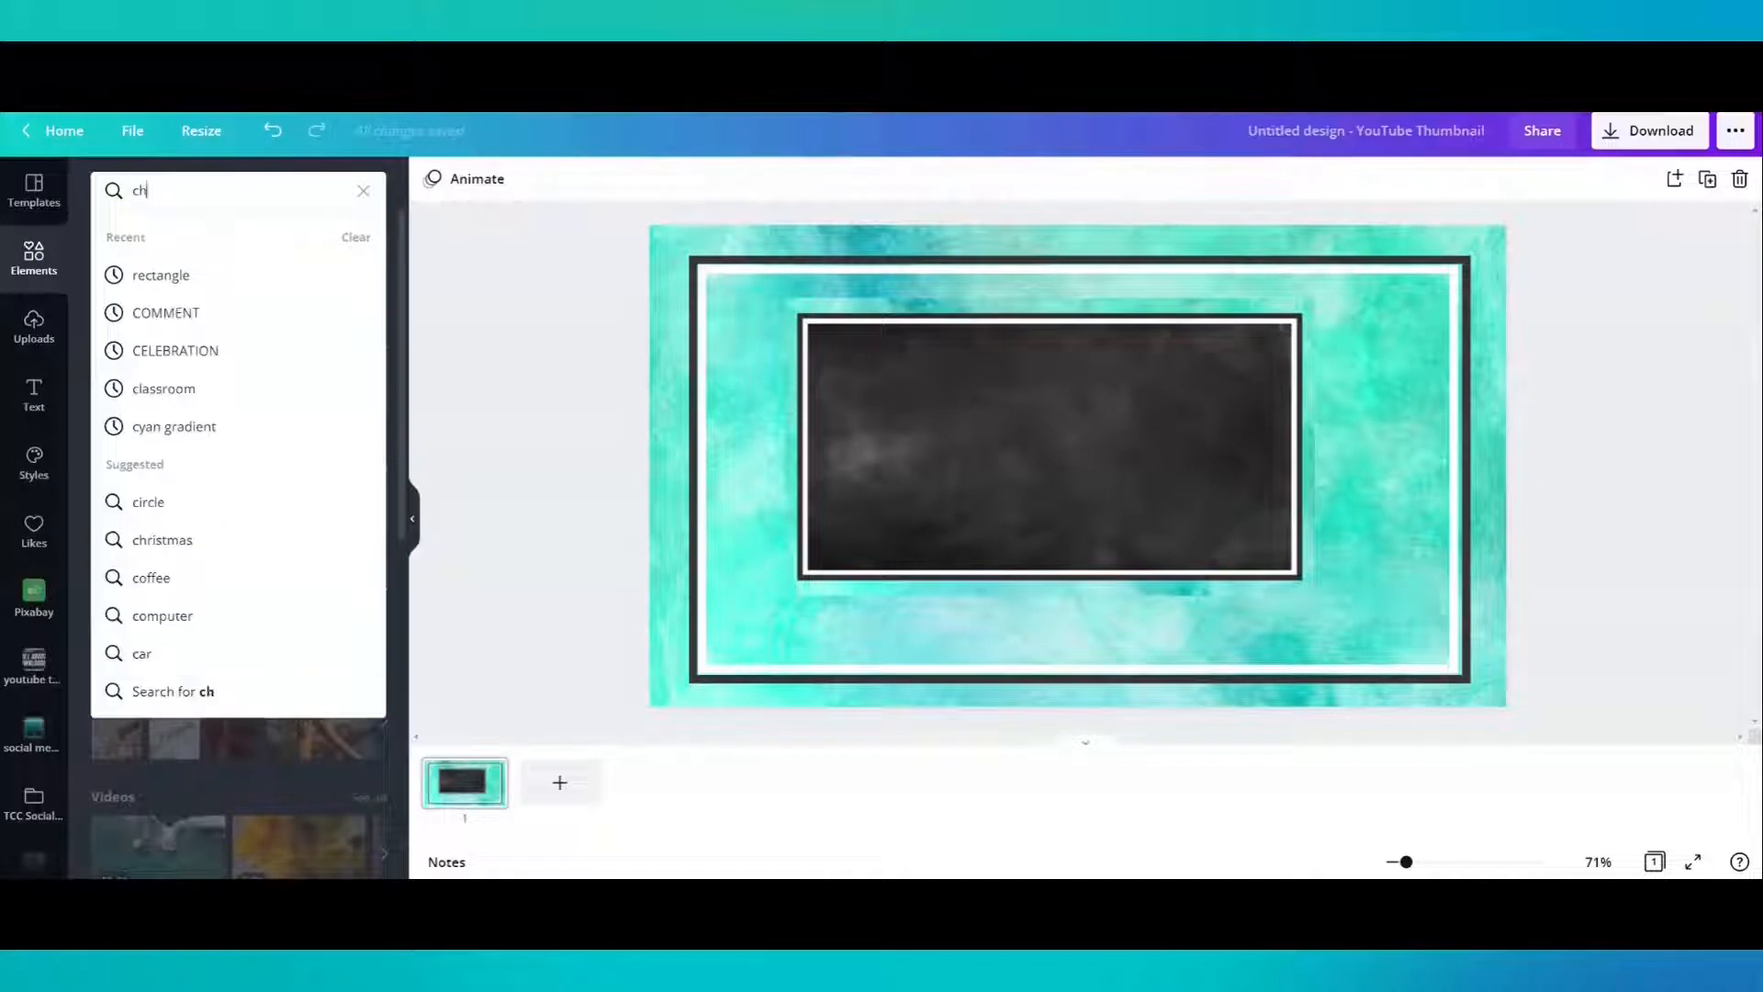
{"action": "type", "text": "alkboard"}
{"action": "key", "text": "Return"}
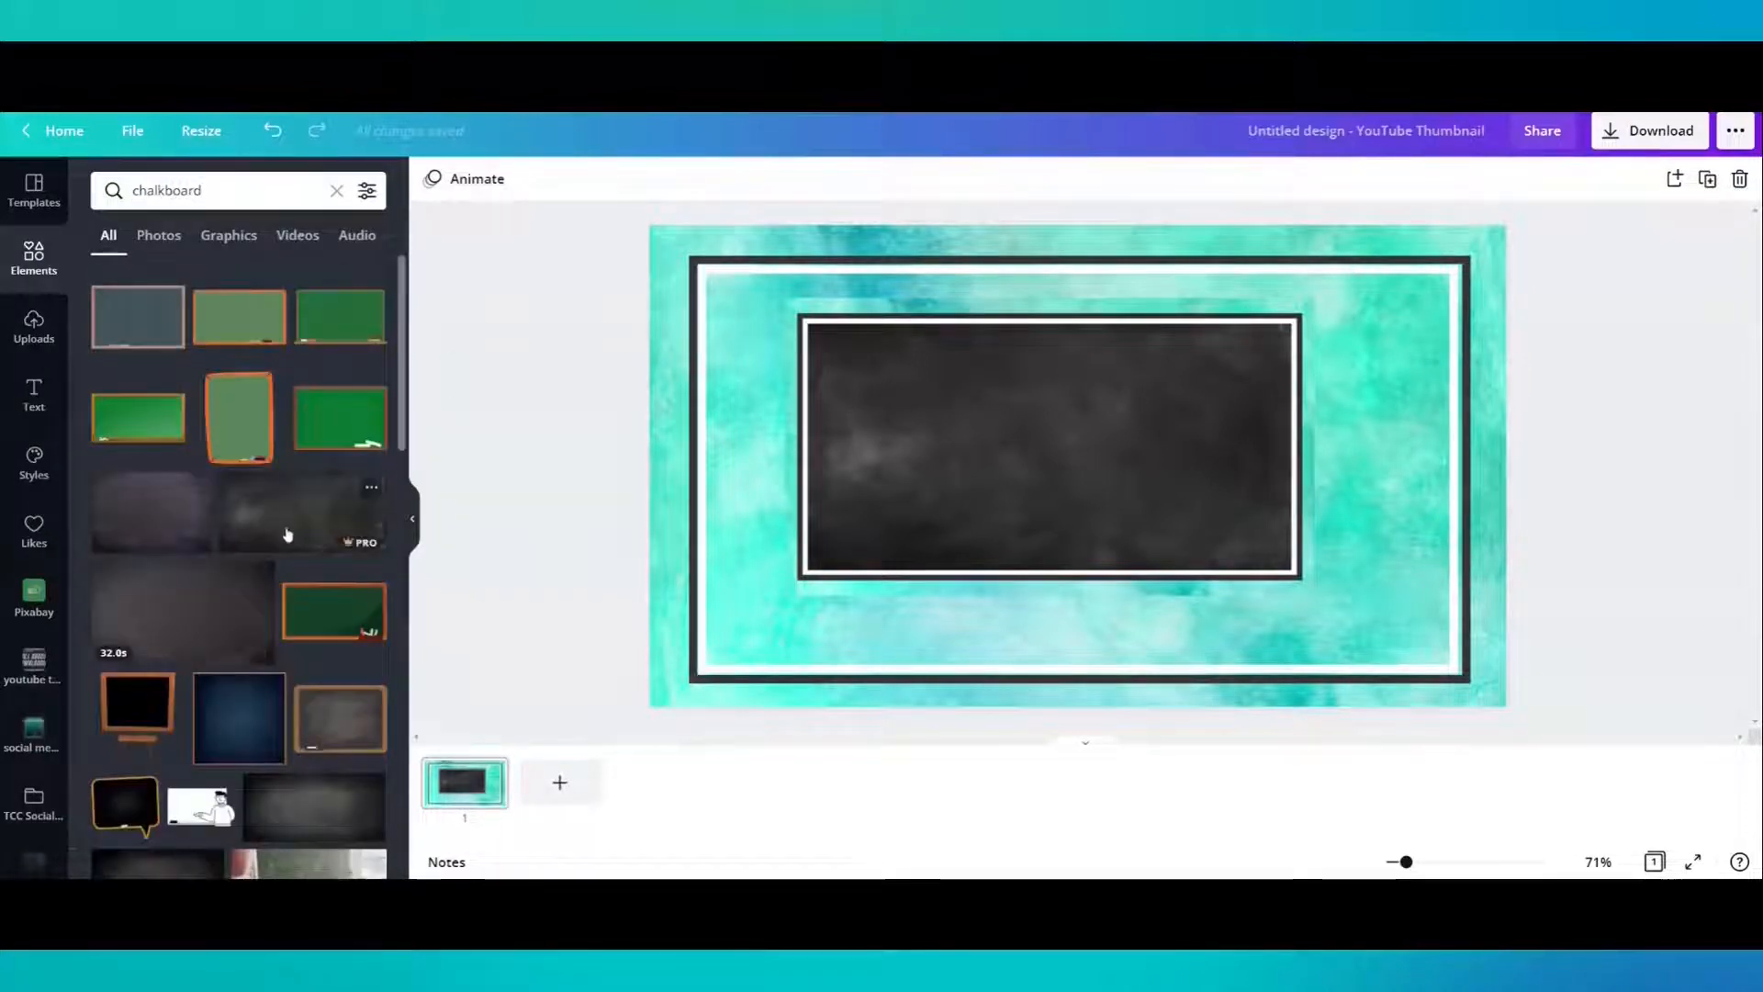
{"action": "left_click_drag", "start_coordinate": [287, 530], "coordinate": [1082, 272]}
{"action": "left_click_drag", "start_coordinate": [1066, 648], "coordinate": [1067, 674]}
{"action": "left_click_drag", "start_coordinate": [706, 474], "coordinate": [716, 480]}
Group the chalkboard with both borders, enlarge the group toward the page edges and centre it on the page
{"action": "left_click_drag", "start_coordinate": [680, 243], "coordinate": [1508, 700]}
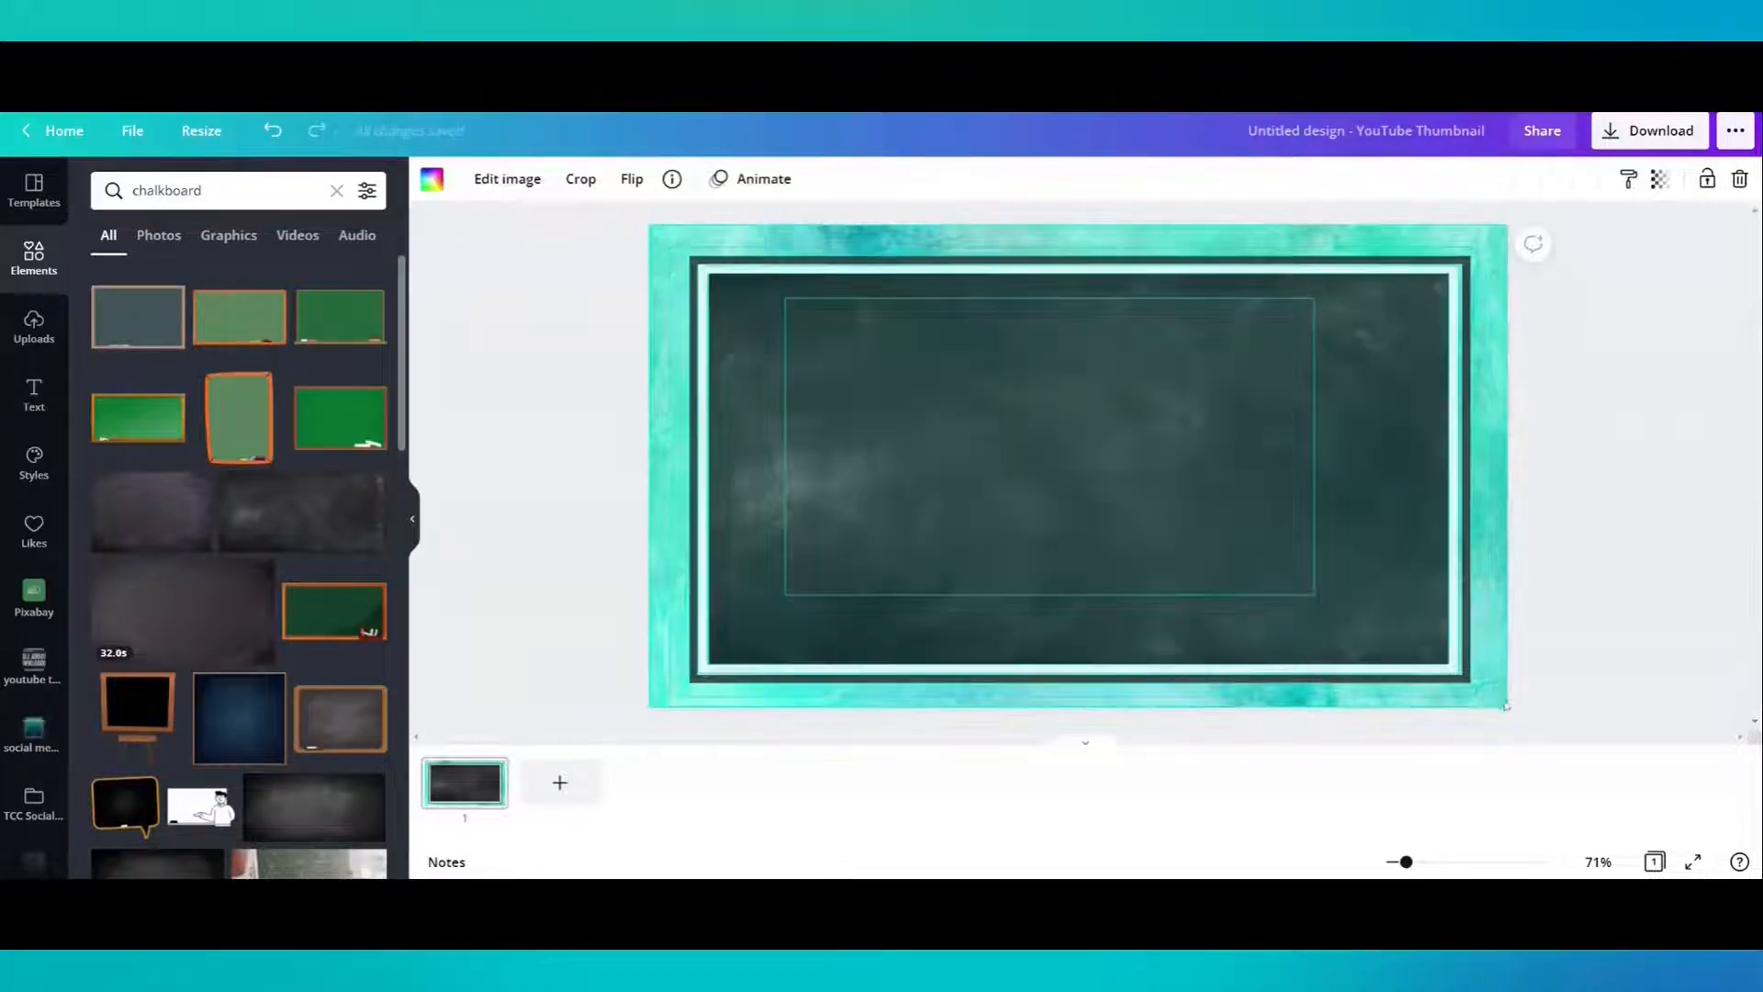
{"action": "left_click_drag", "start_coordinate": [684, 250], "coordinate": [661, 236]}
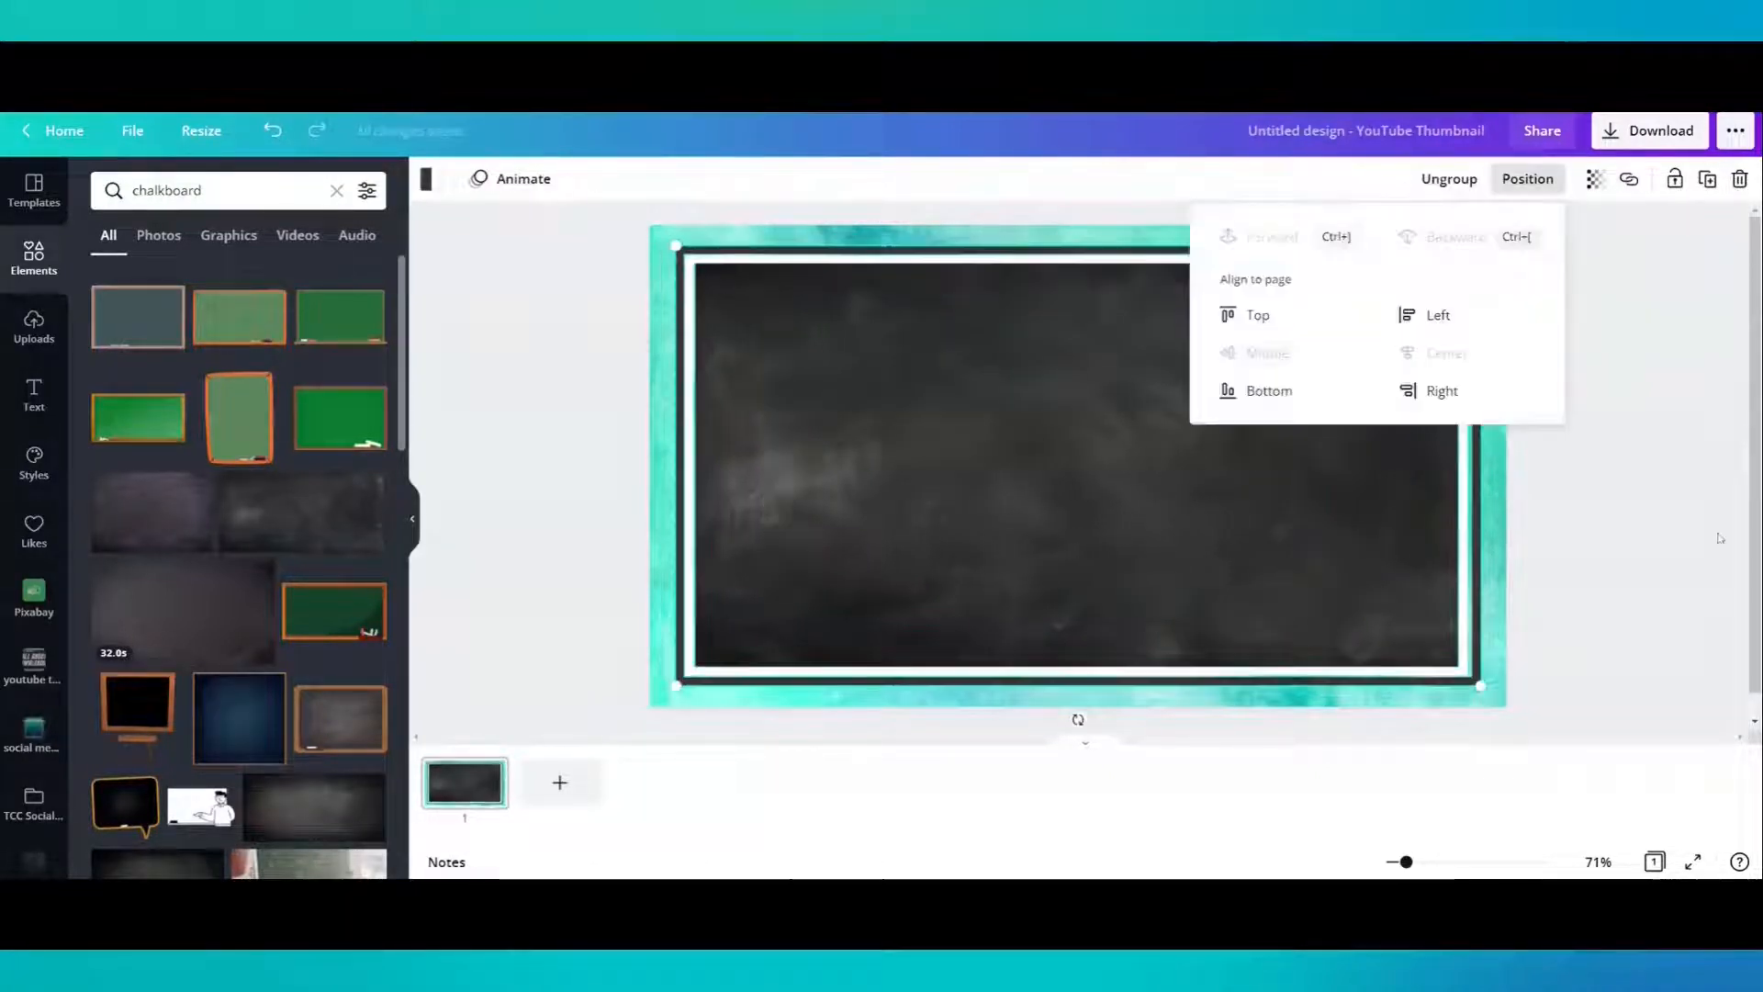
{"action": "left_click", "coordinate": [1720, 537]}
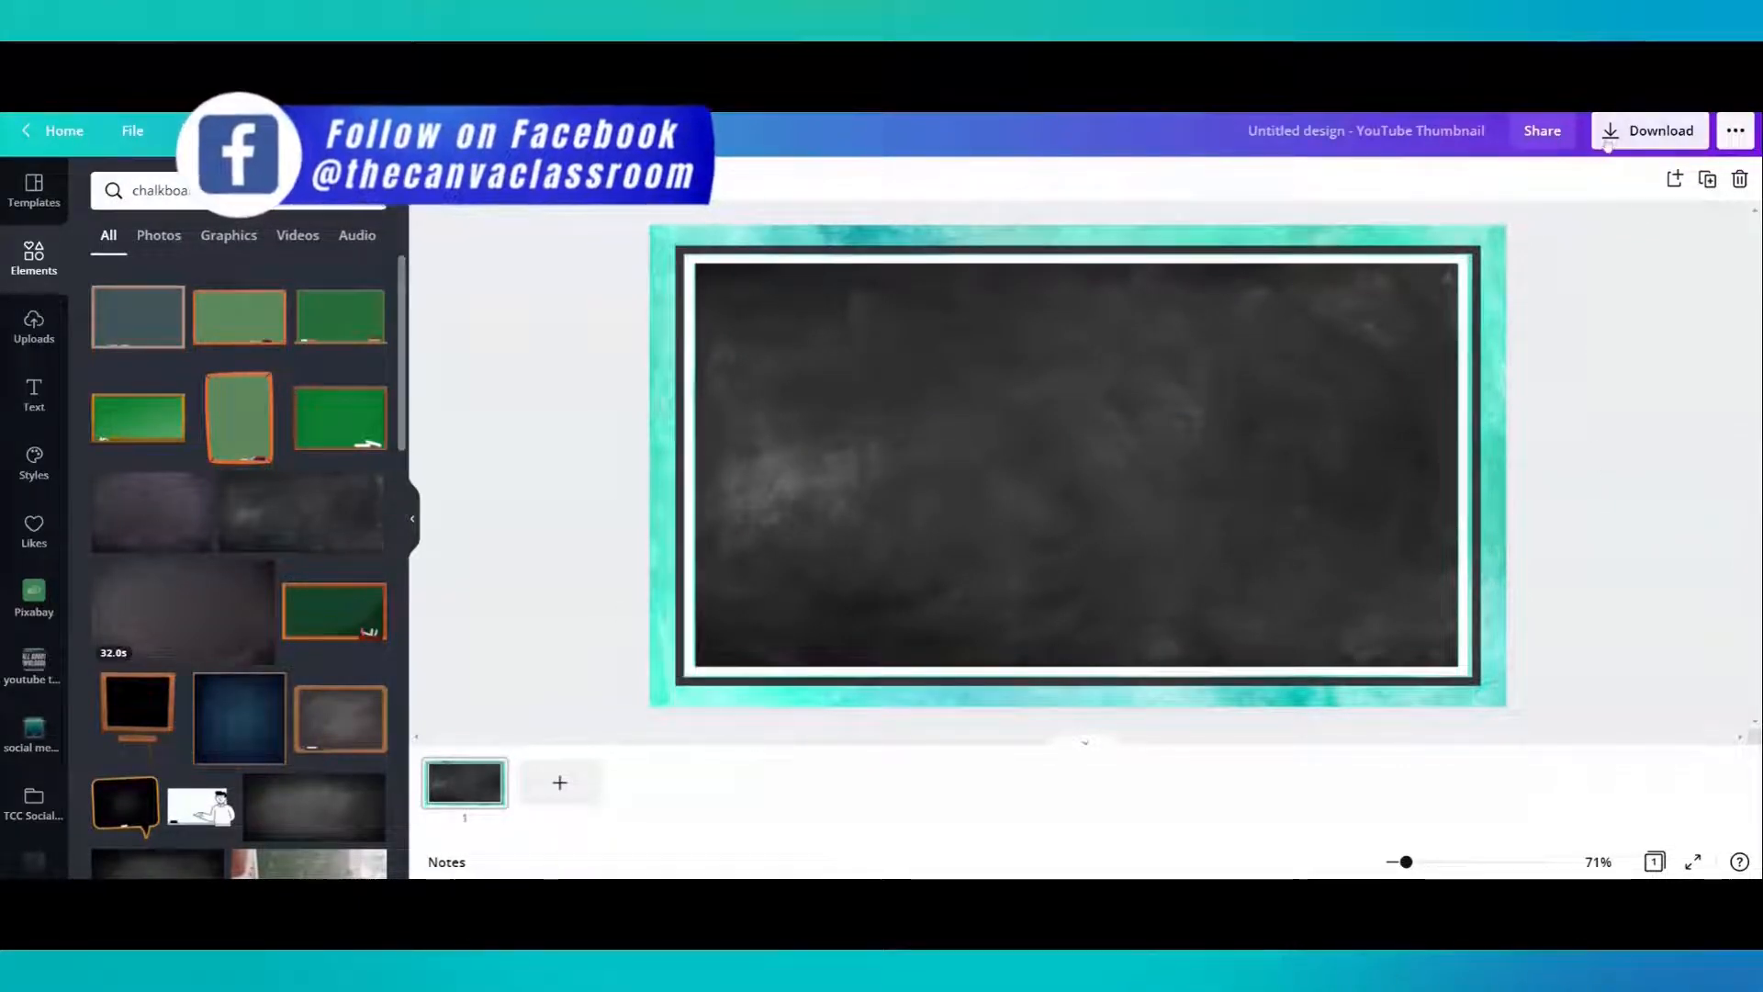
Download the finished chalkboard thumbnail background as a PNG file
{"action": "left_click", "coordinate": [1608, 142]}
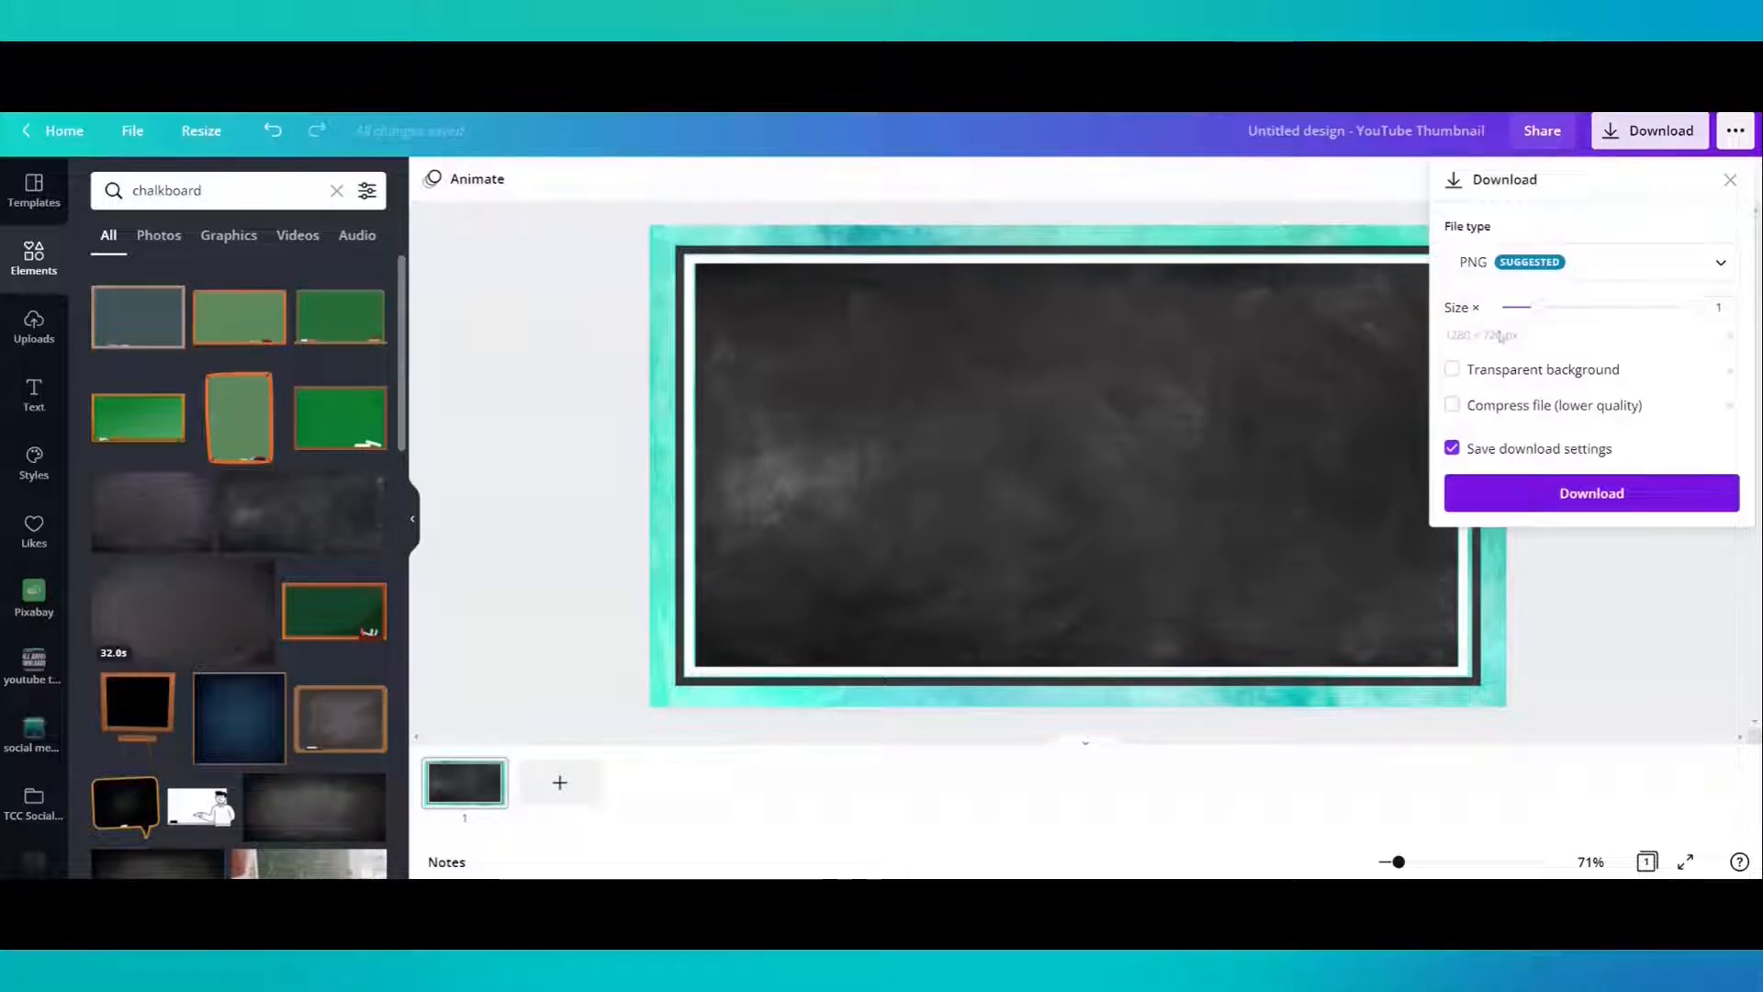
{"action": "left_click", "coordinate": [1537, 497]}
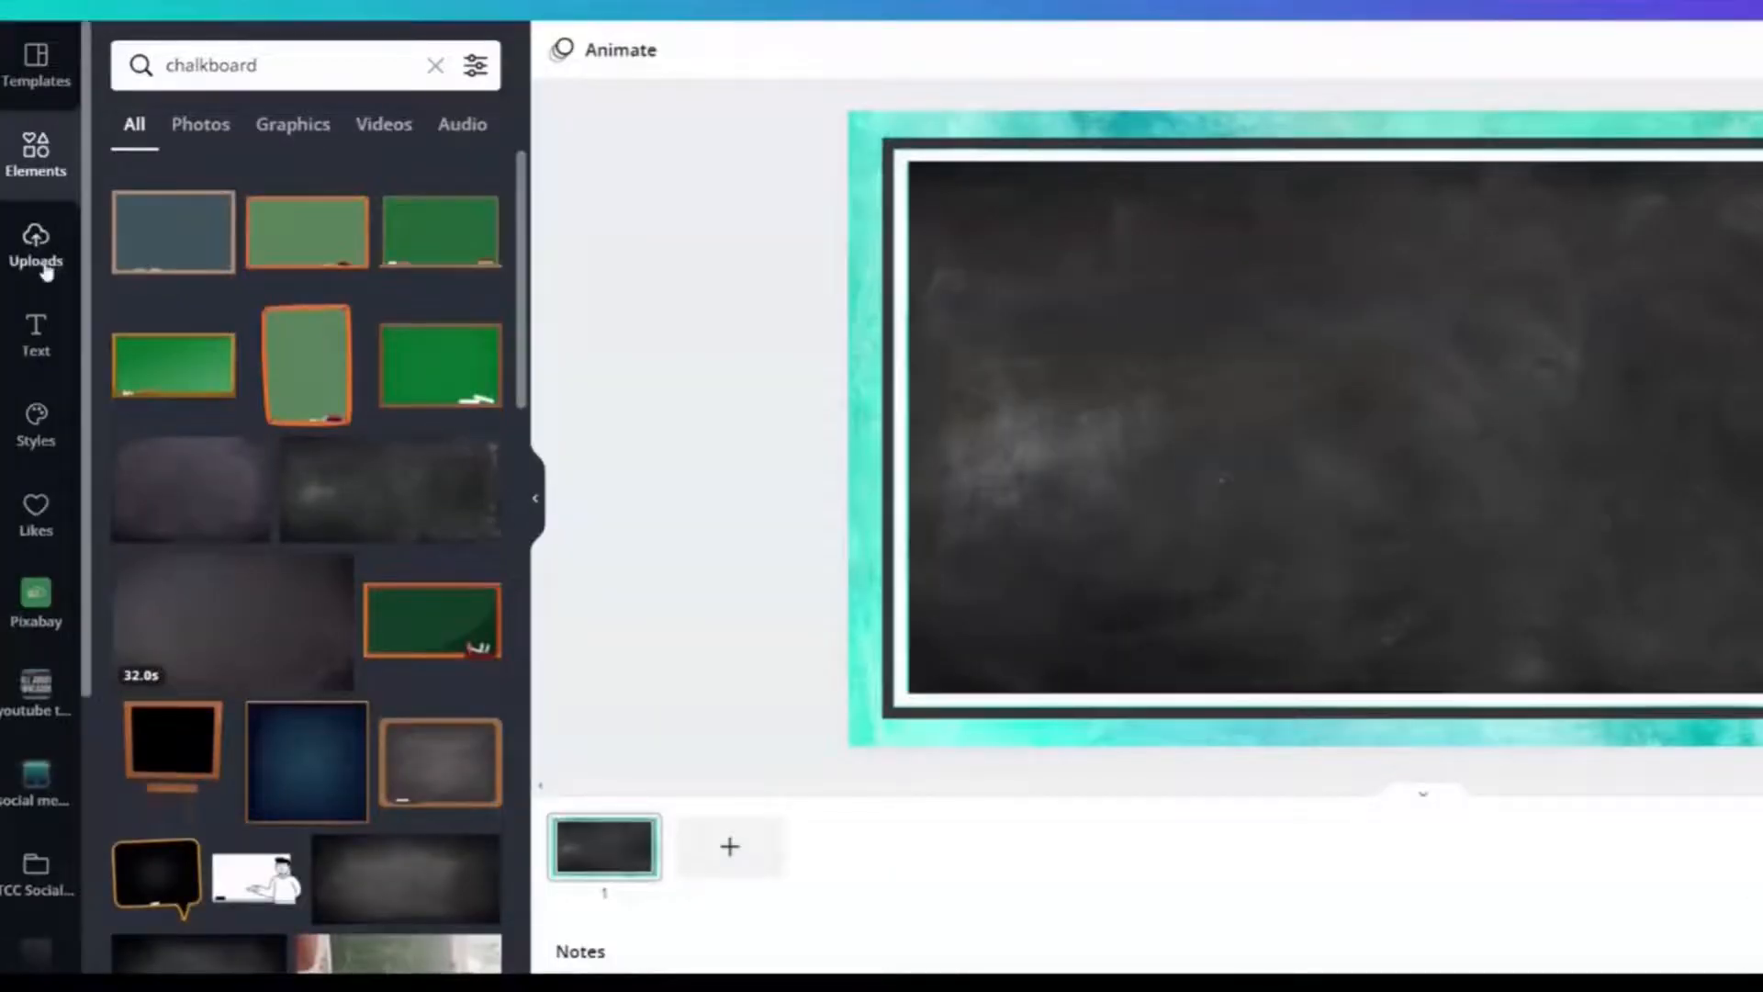
Upload the downloaded background image and place it on a new second page
{"action": "left_click", "coordinate": [46, 270]}
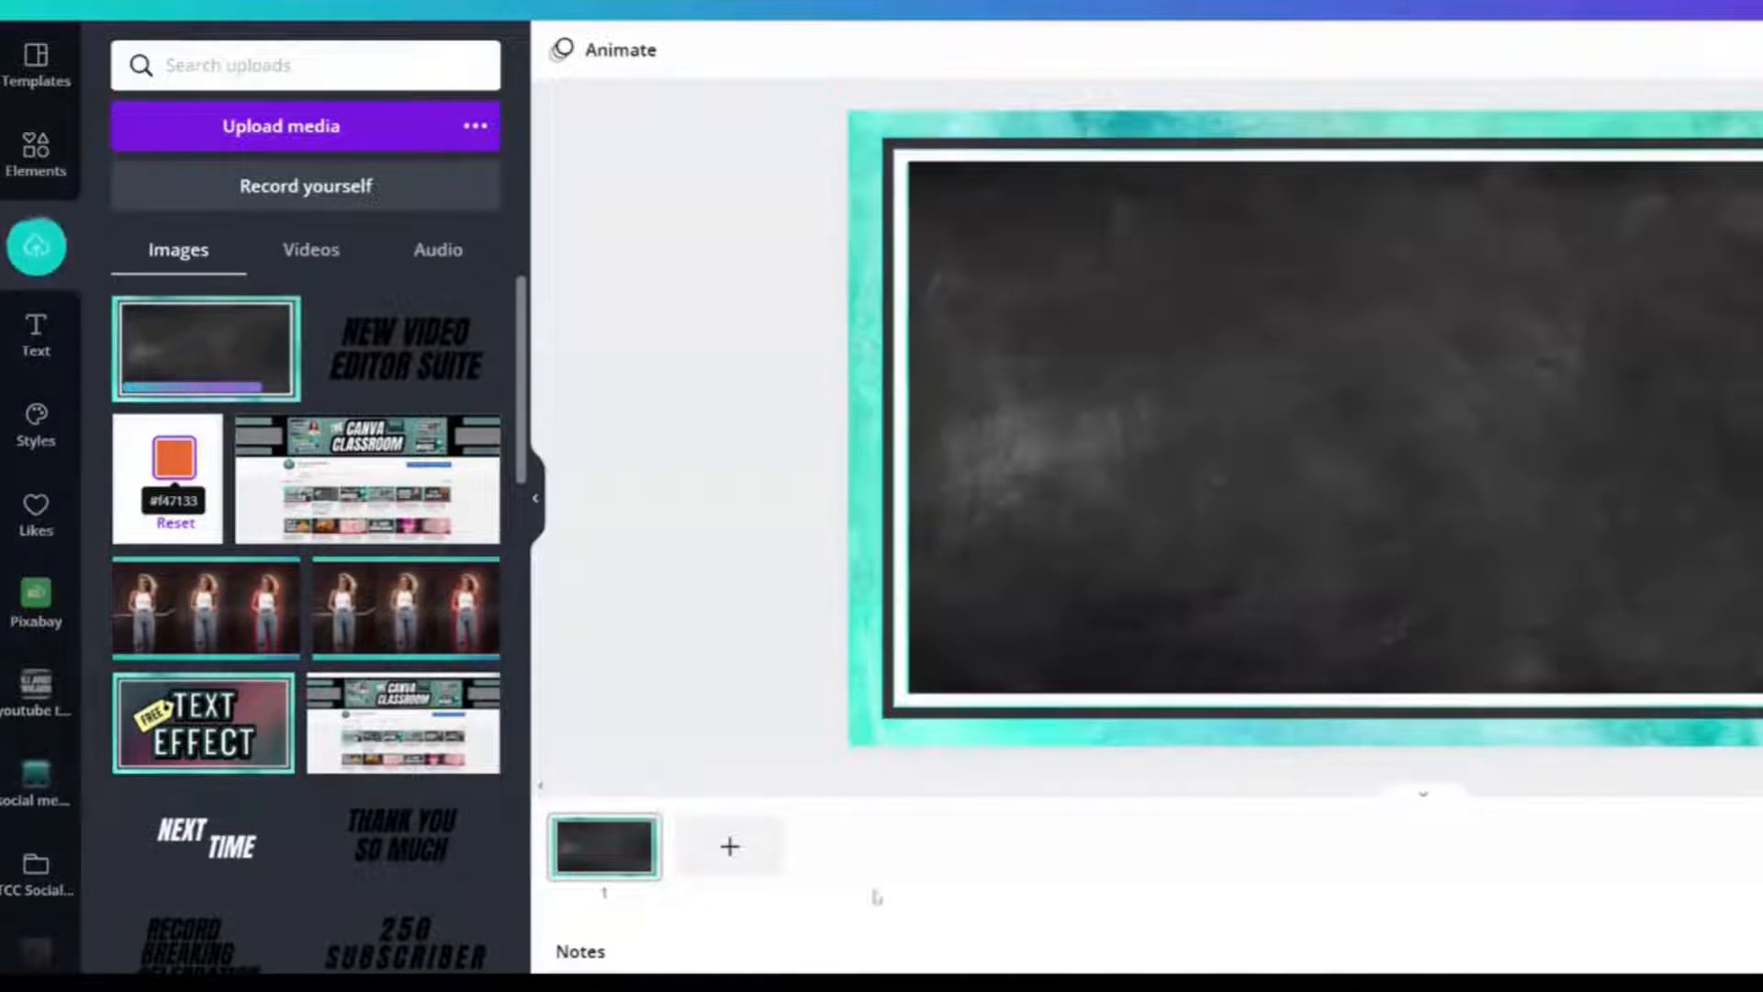
{"action": "left_click", "coordinate": [729, 847]}
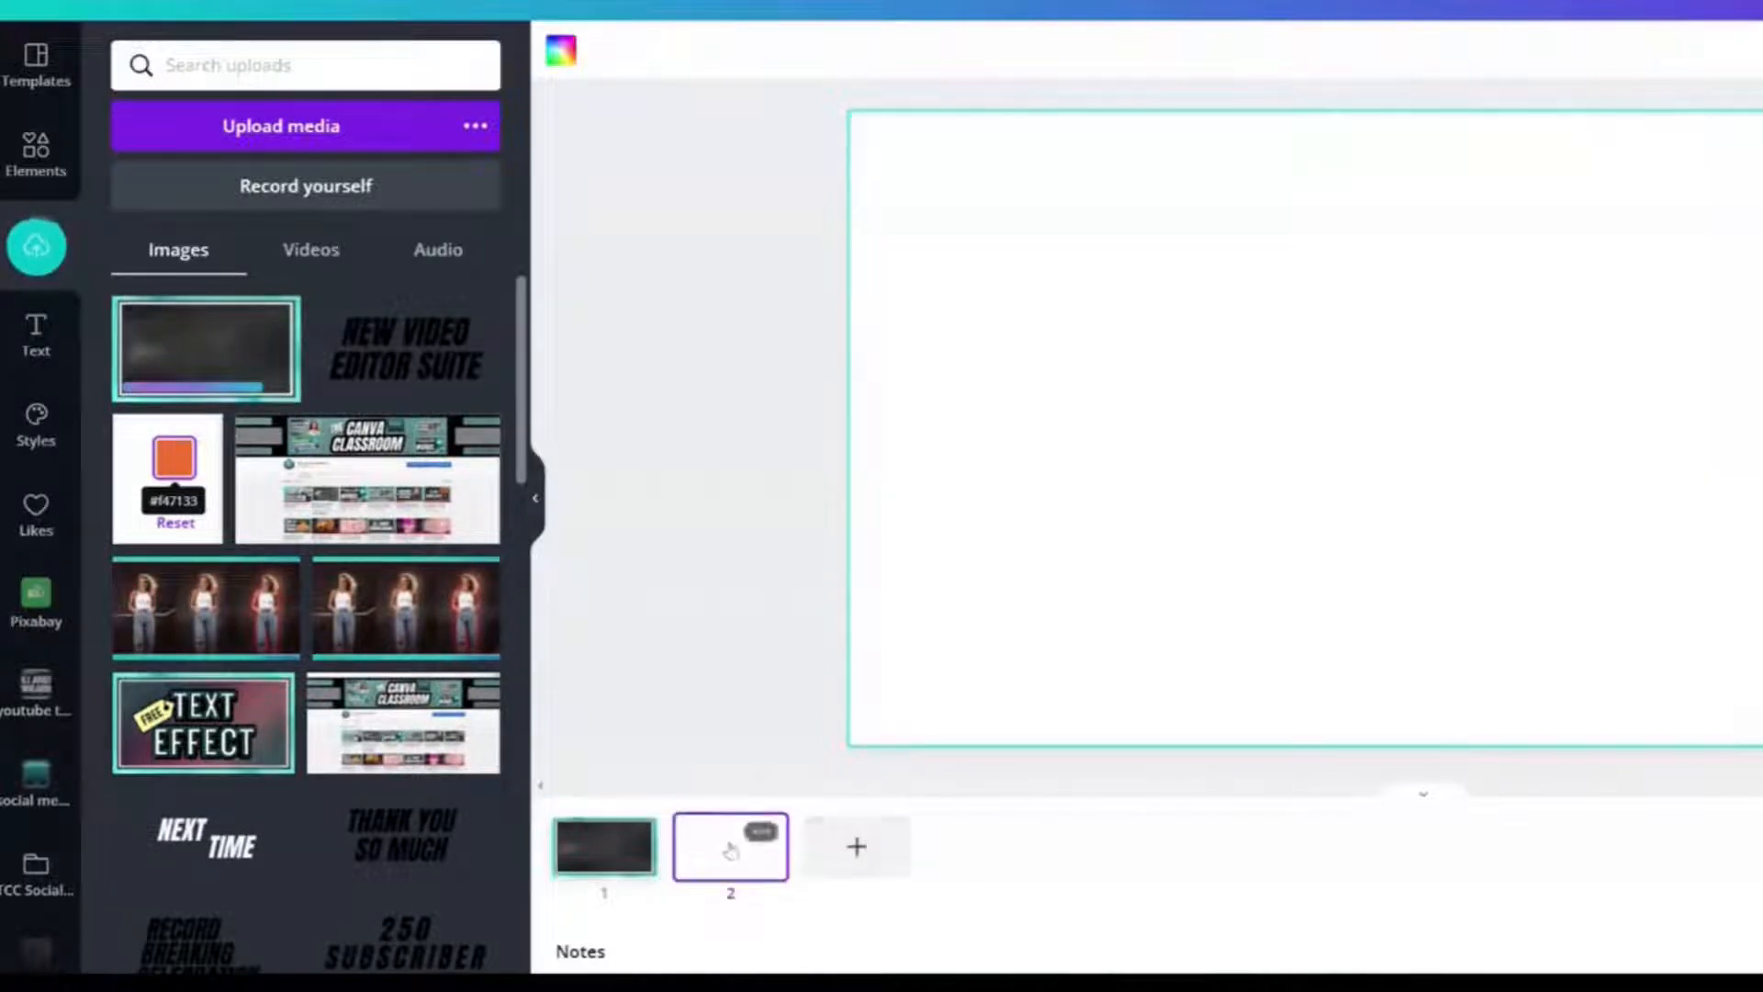
{"action": "left_click", "coordinate": [255, 366]}
{"action": "left_click_drag", "start_coordinate": [1354, 355], "coordinate": [1289, 347]}
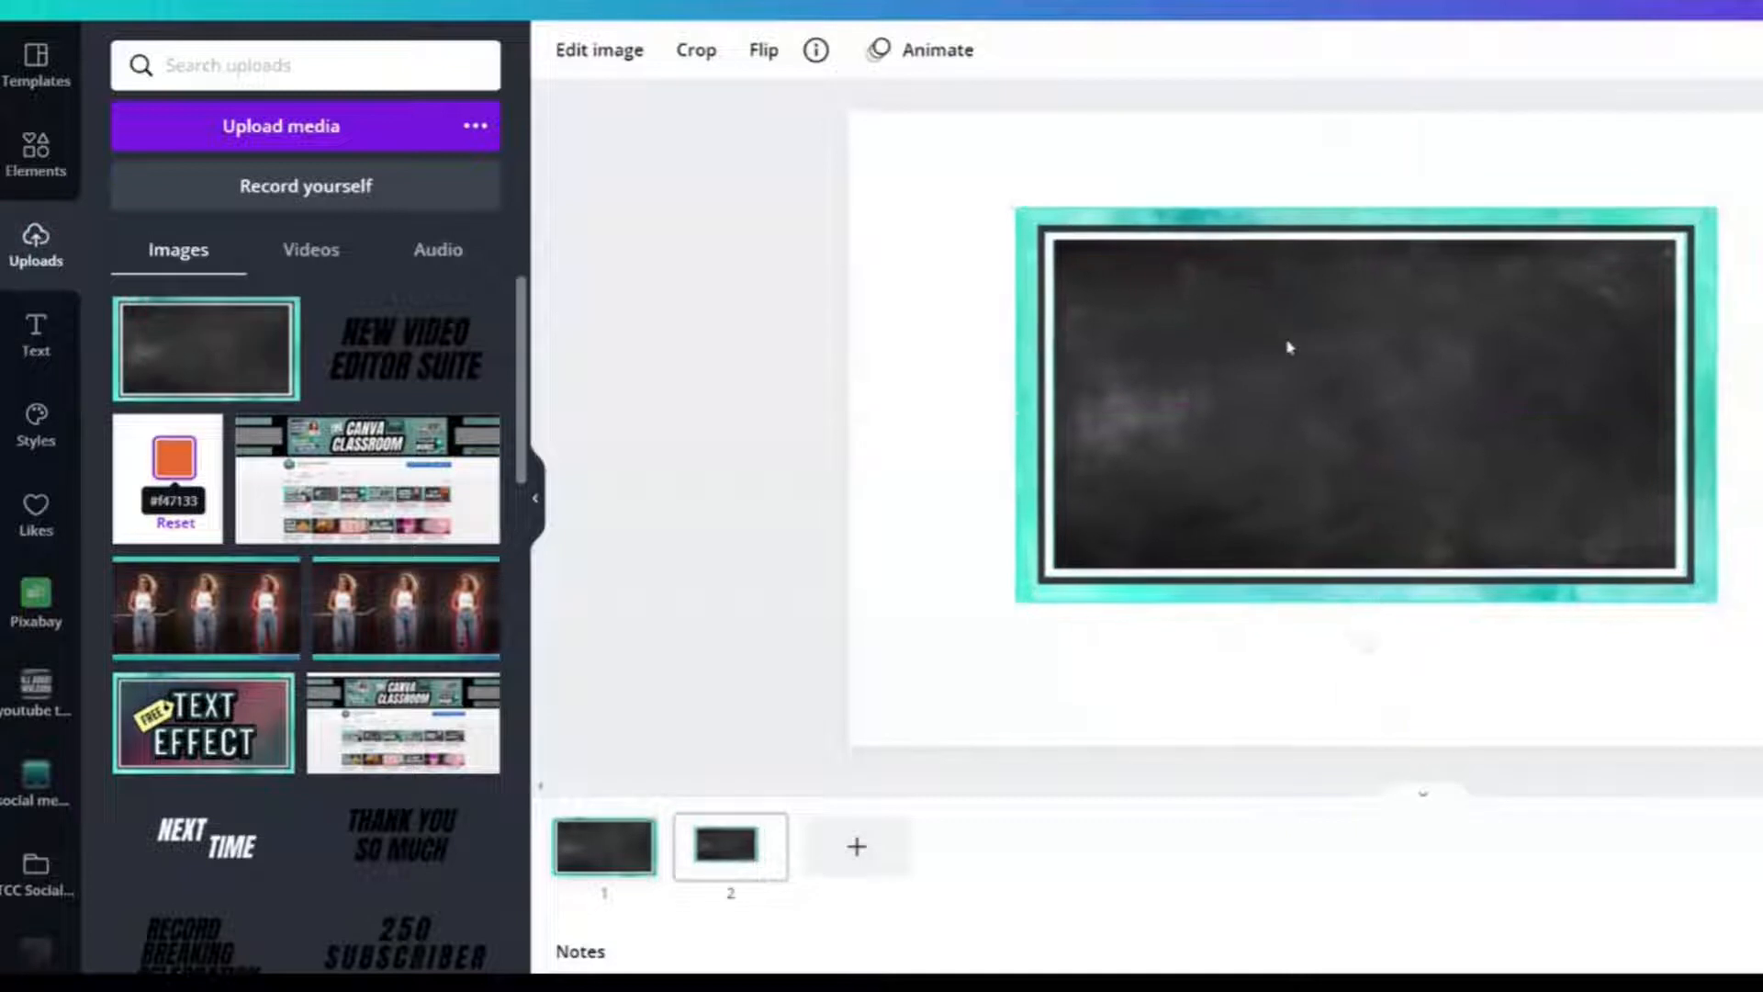
Try cropping the left side off the placed background image and undo the crop
{"action": "right_click", "coordinate": [773, 357]}
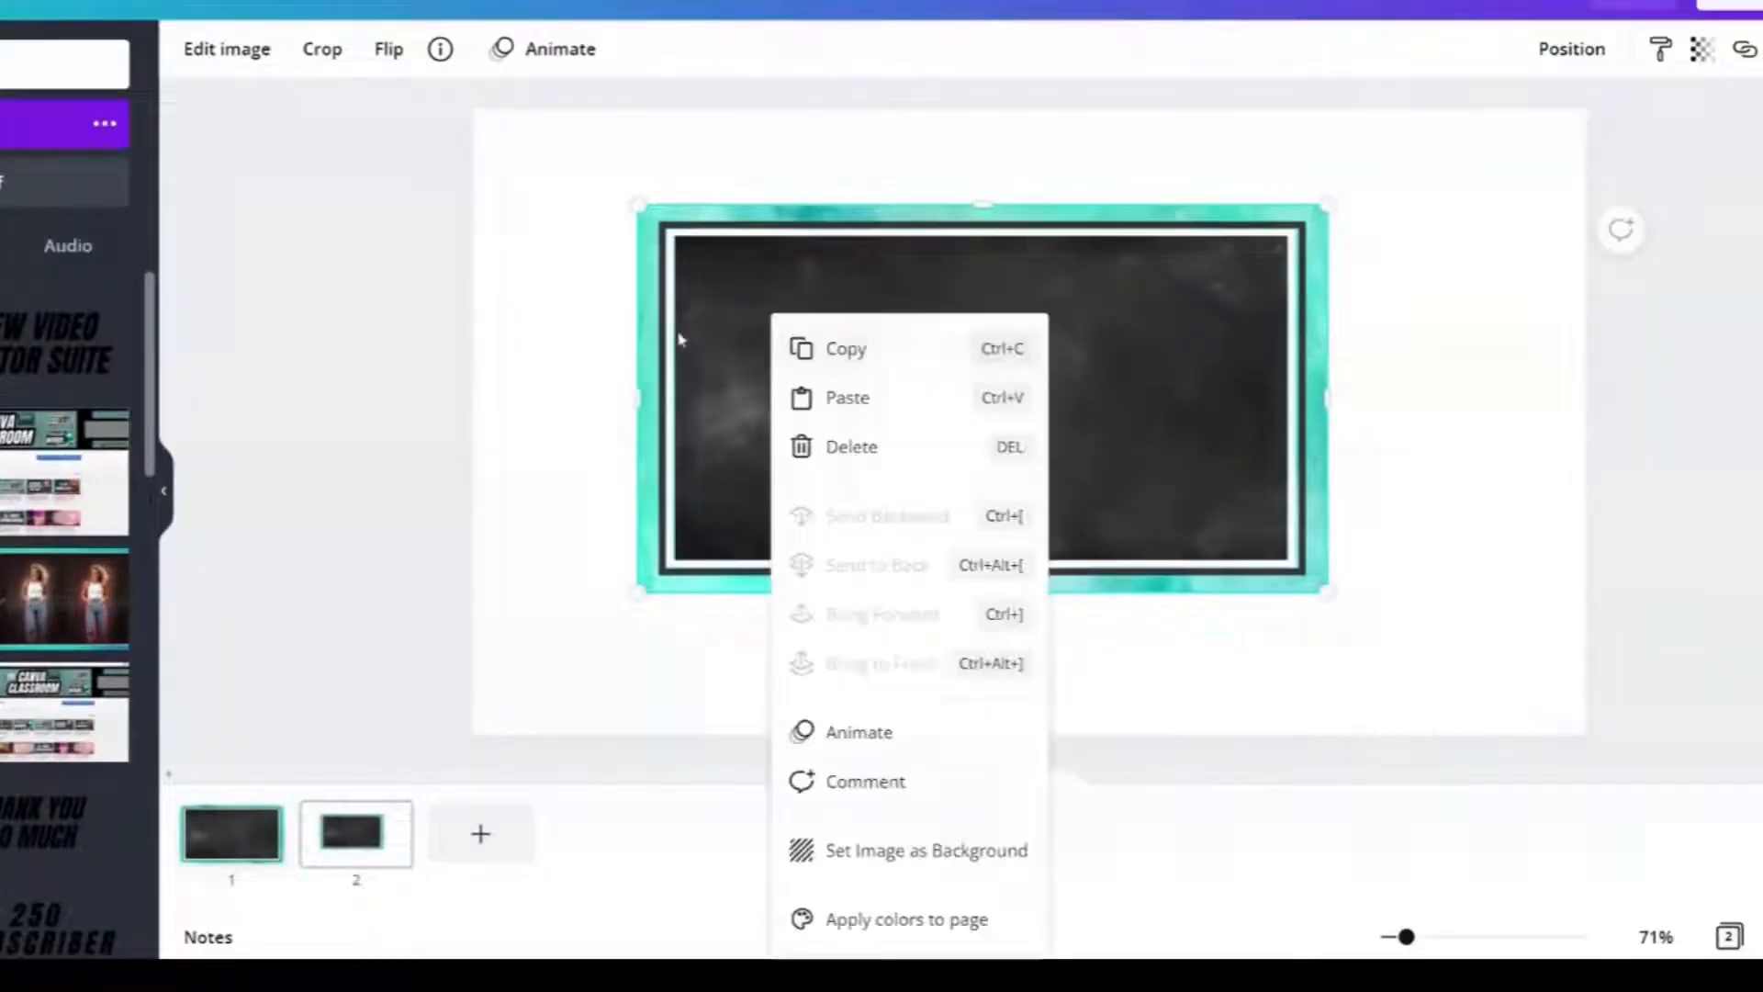
{"action": "left_click", "coordinate": [675, 333]}
{"action": "left_click_drag", "start_coordinate": [638, 336], "coordinate": [813, 270]}
{"action": "left_click", "coordinate": [656, 350]}
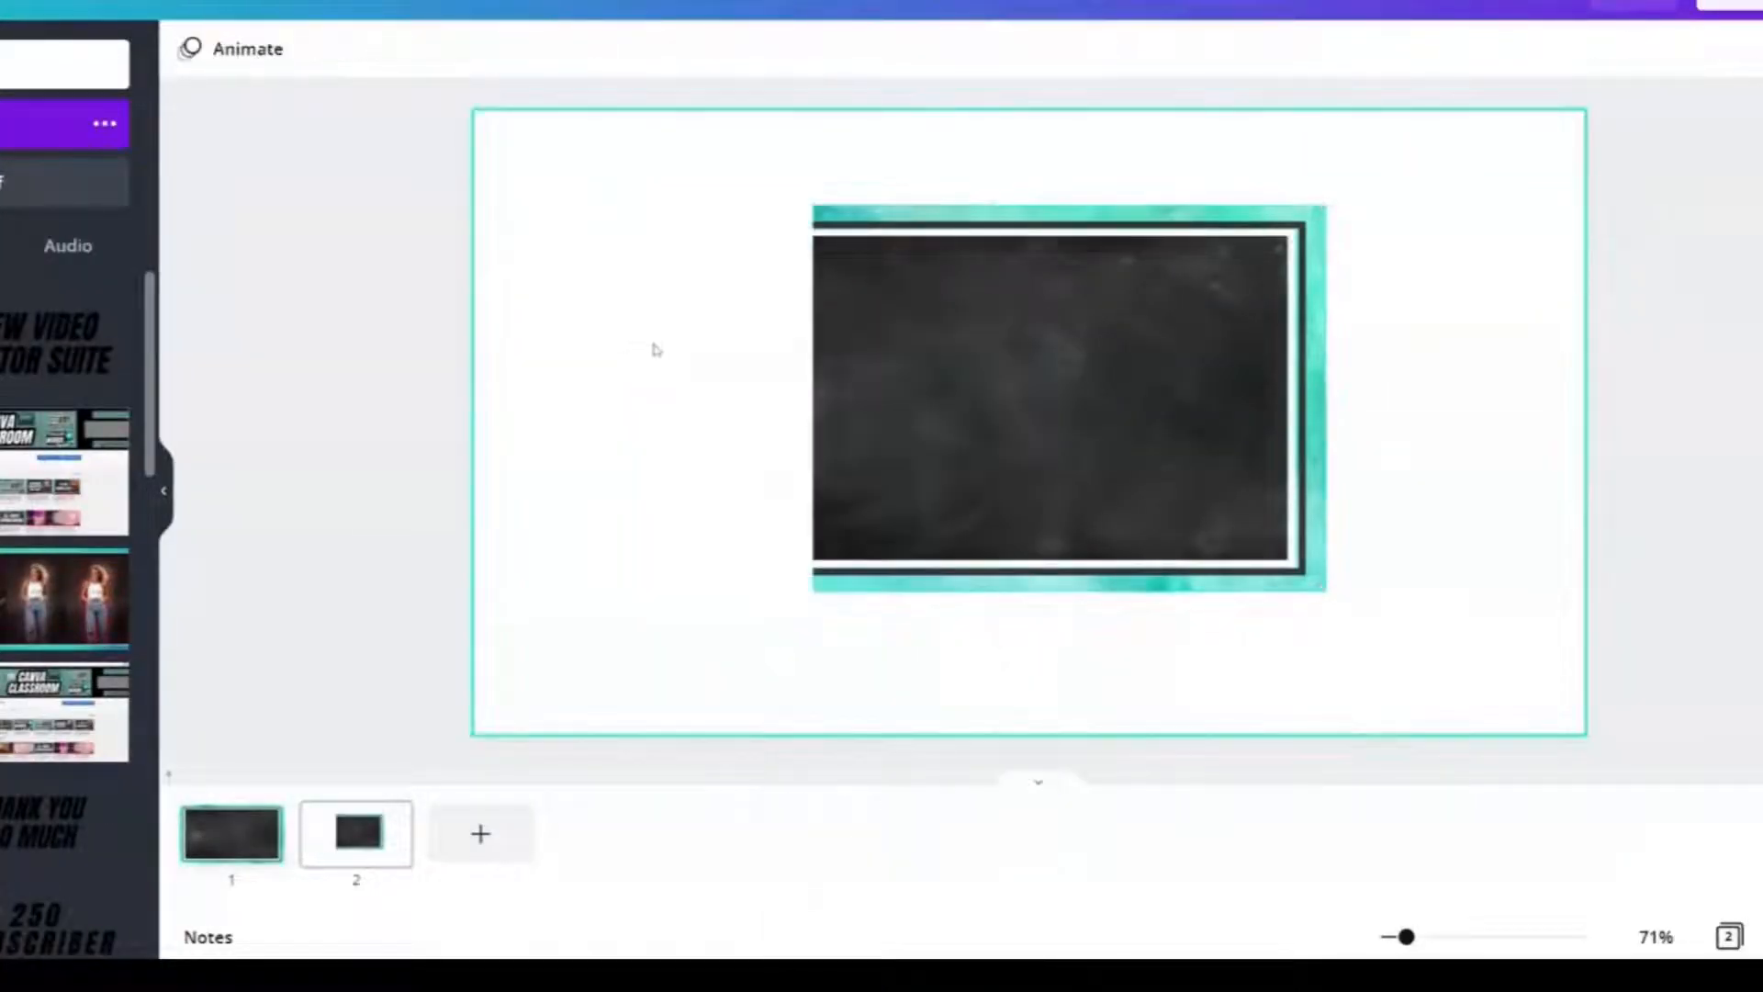
{"action": "left_click", "coordinate": [874, 355]}
{"action": "key", "text": "ctrl+z"}
Set the uploaded chalkboard image as the background of page 2
{"action": "right_click", "coordinate": [956, 441]}
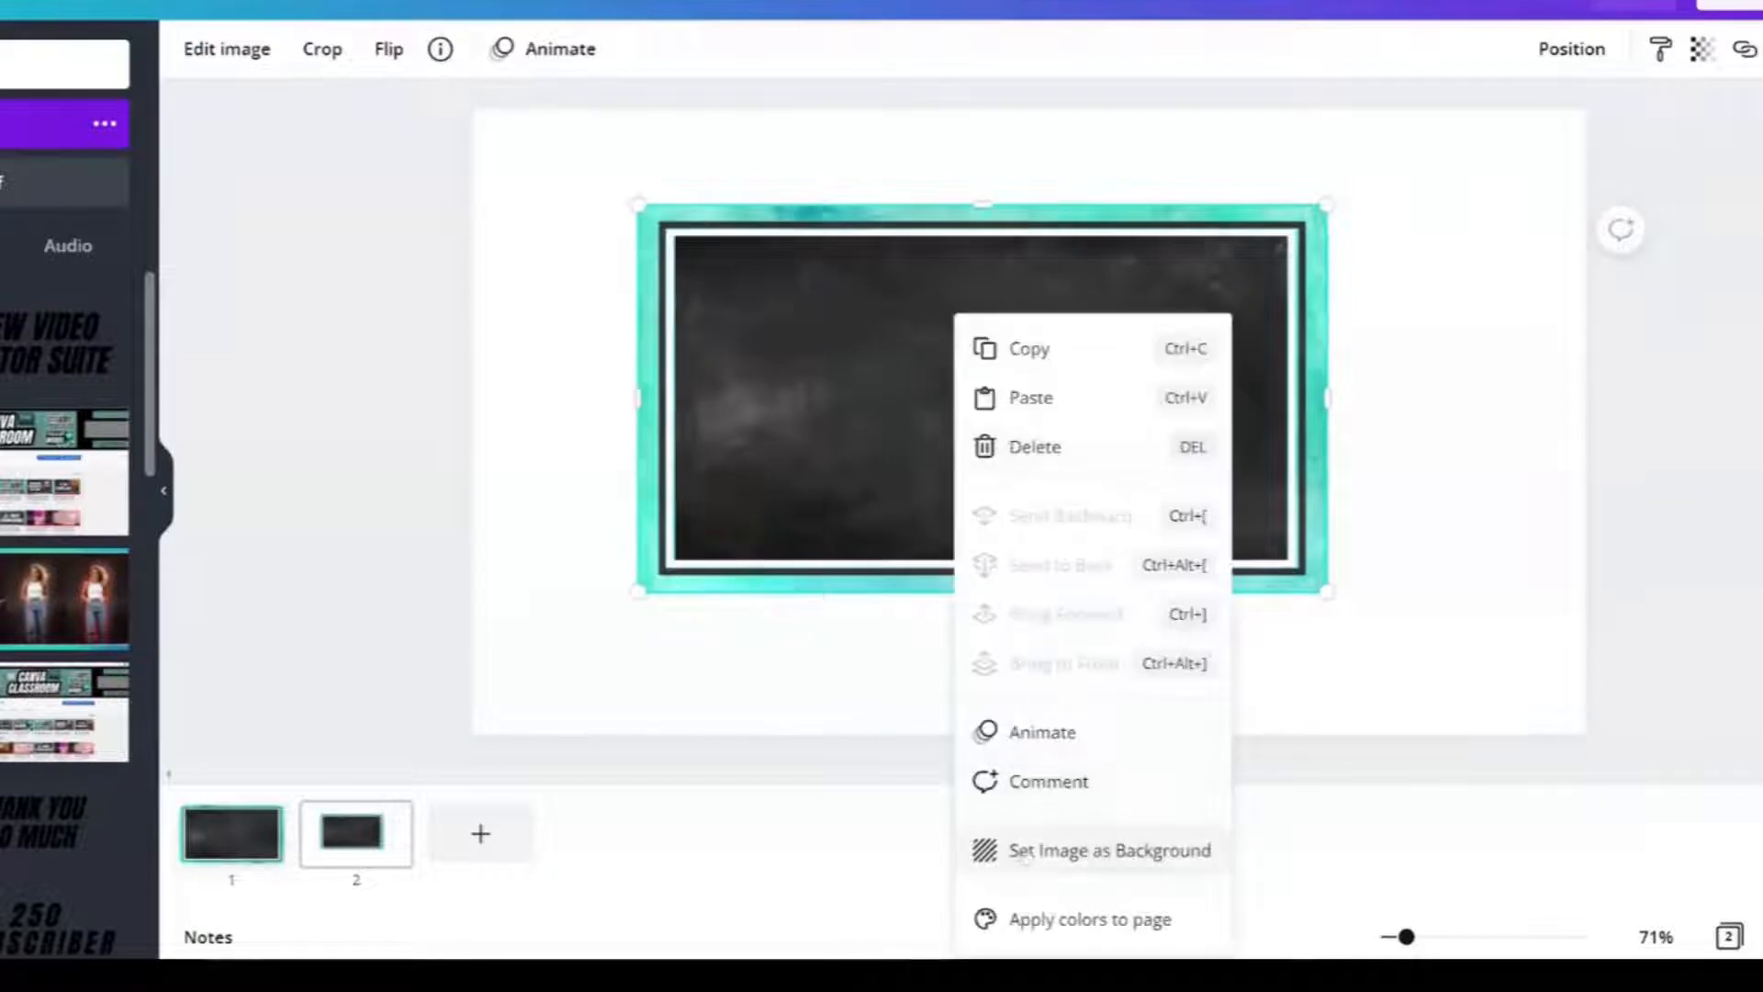
{"action": "left_click", "coordinate": [1032, 853]}
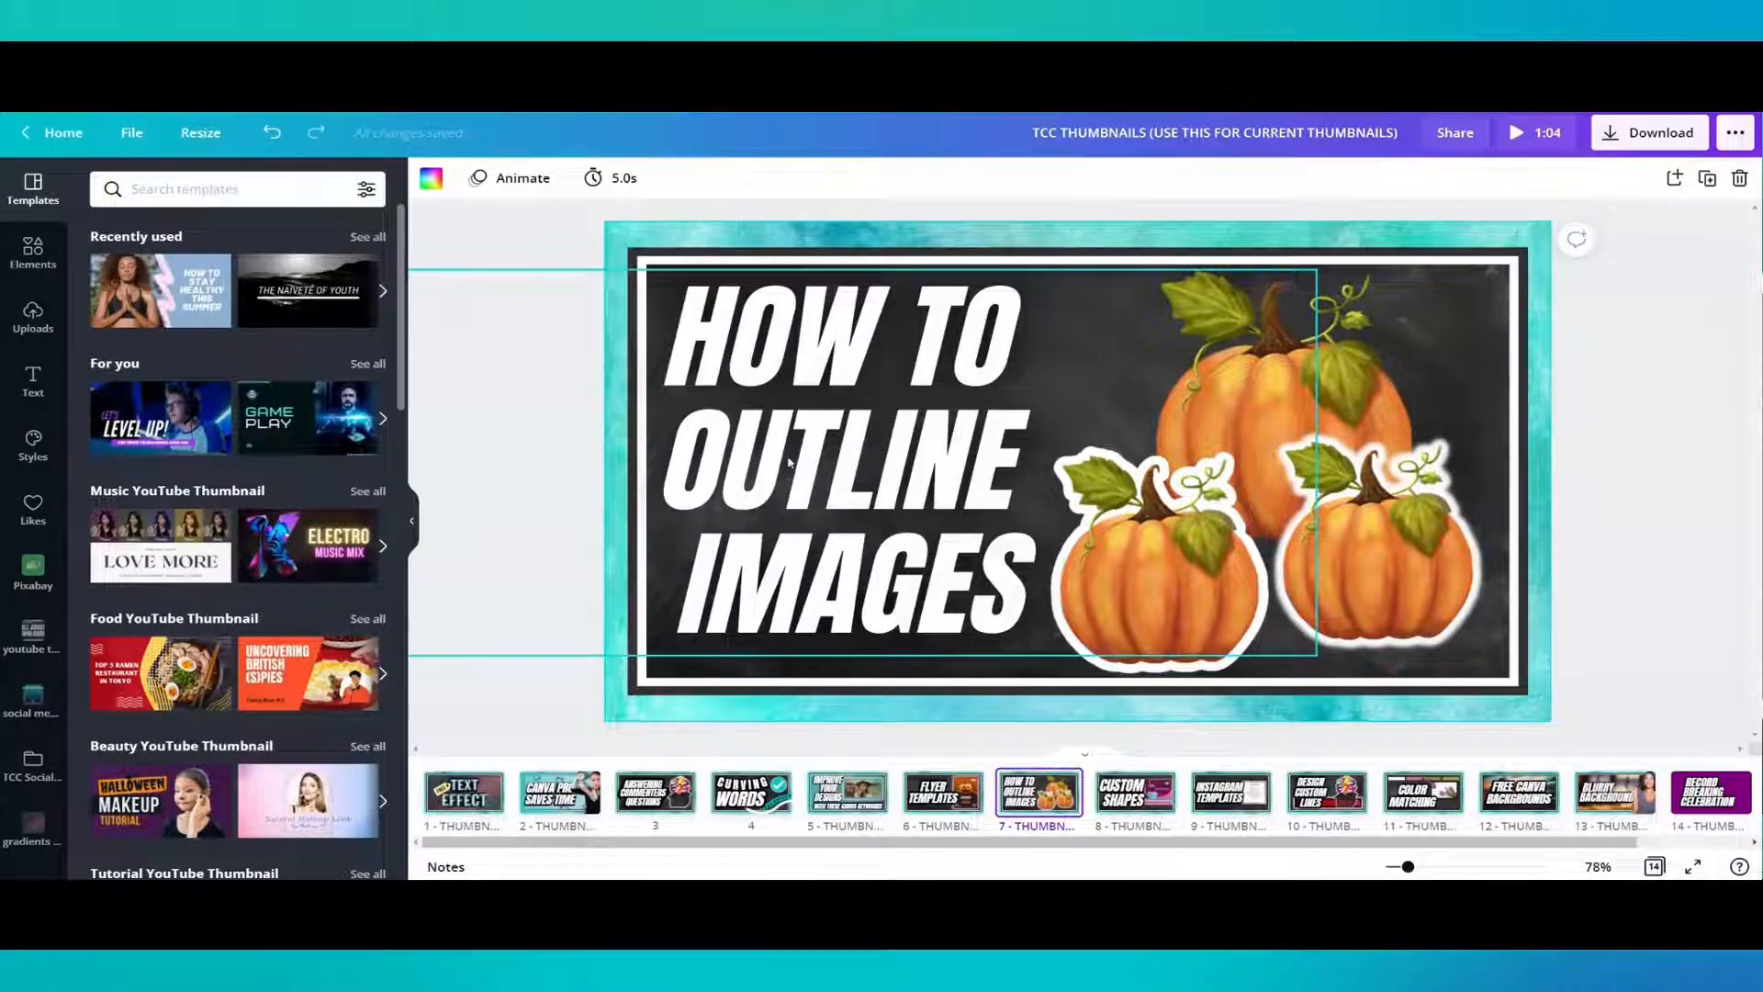
Open the "Flyer Templates" page of the TCC thumbnails design and move its title text slightly upward
{"action": "left_click", "coordinate": [772, 503]}
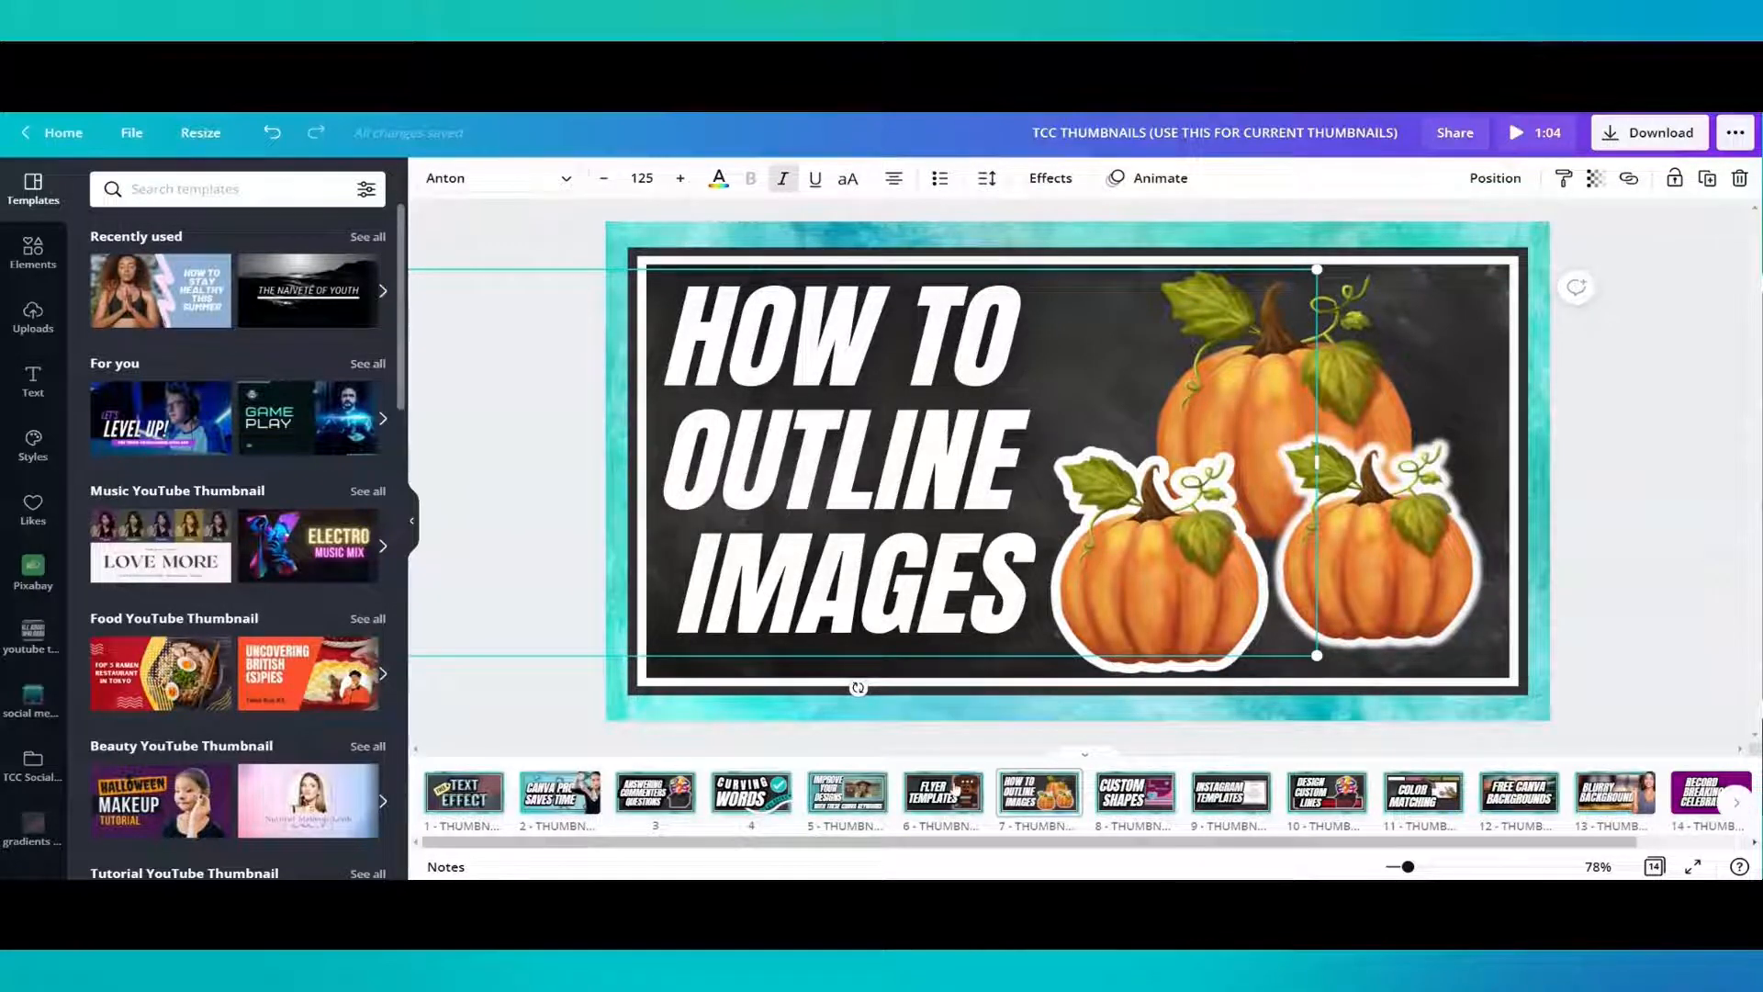
{"action": "left_click", "coordinate": [956, 788]}
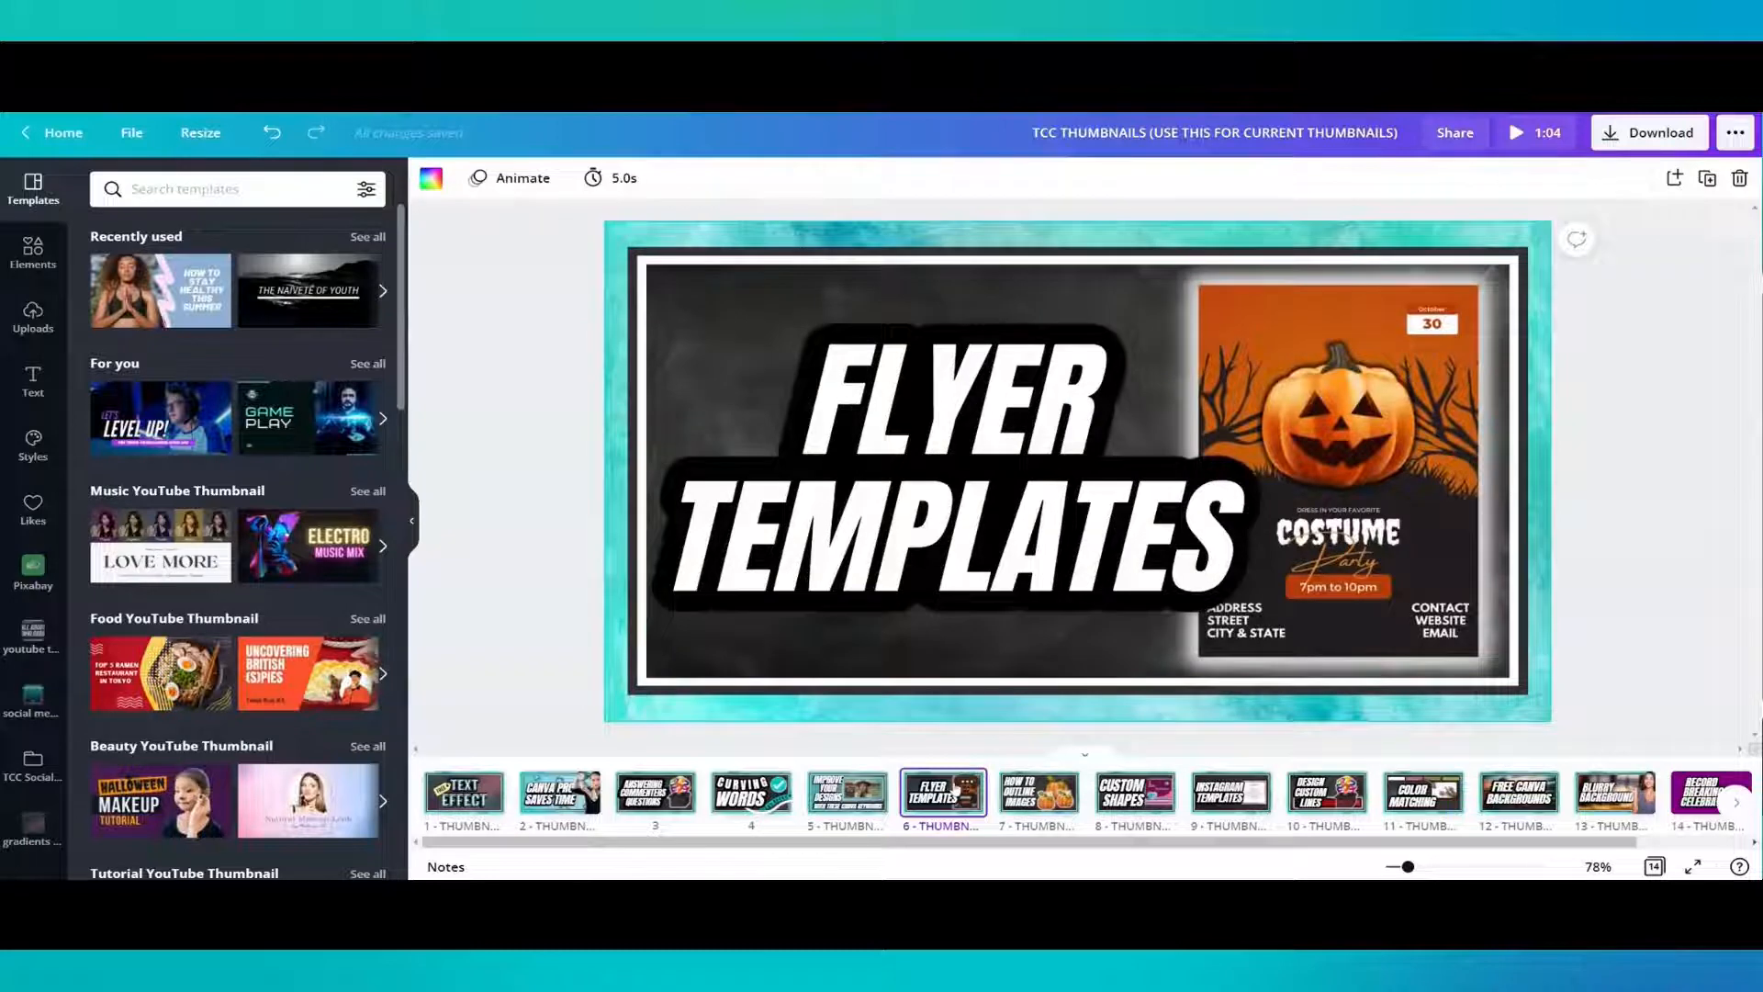
{"action": "left_click", "coordinate": [988, 448]}
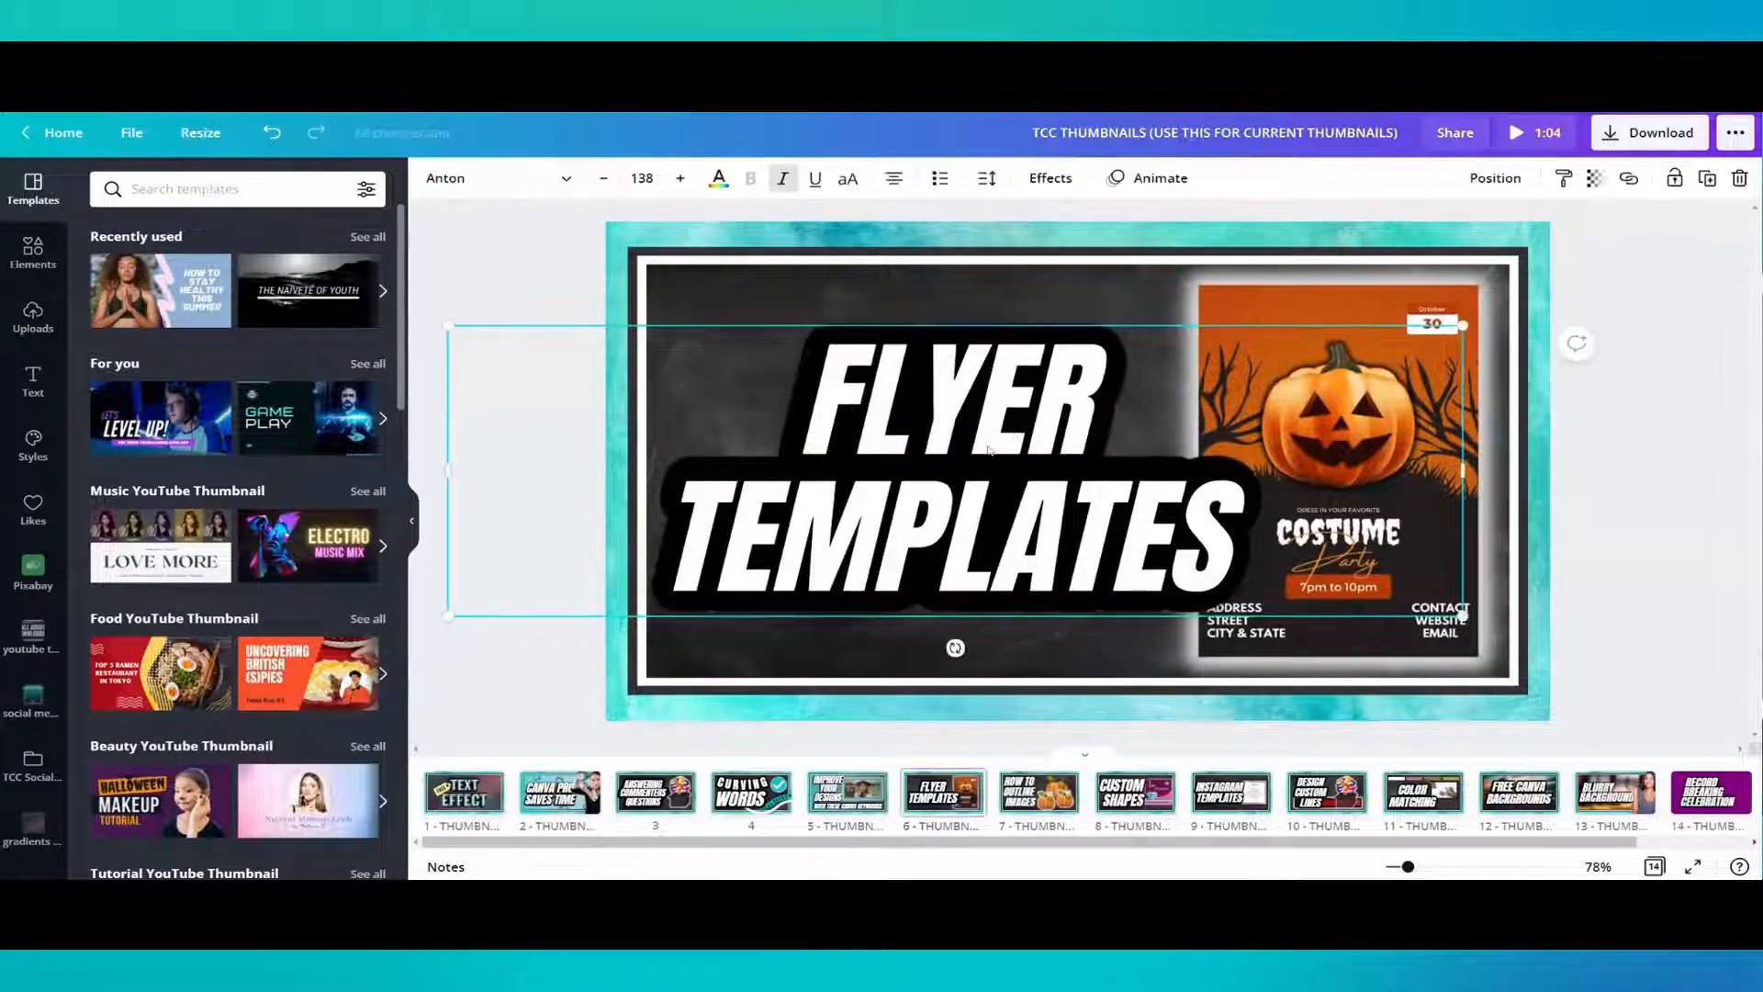
{"action": "left_click_drag", "start_coordinate": [981, 451], "coordinate": [974, 403]}
{"action": "left_click", "coordinate": [961, 432]}
{"action": "left_click", "coordinate": [974, 570]}
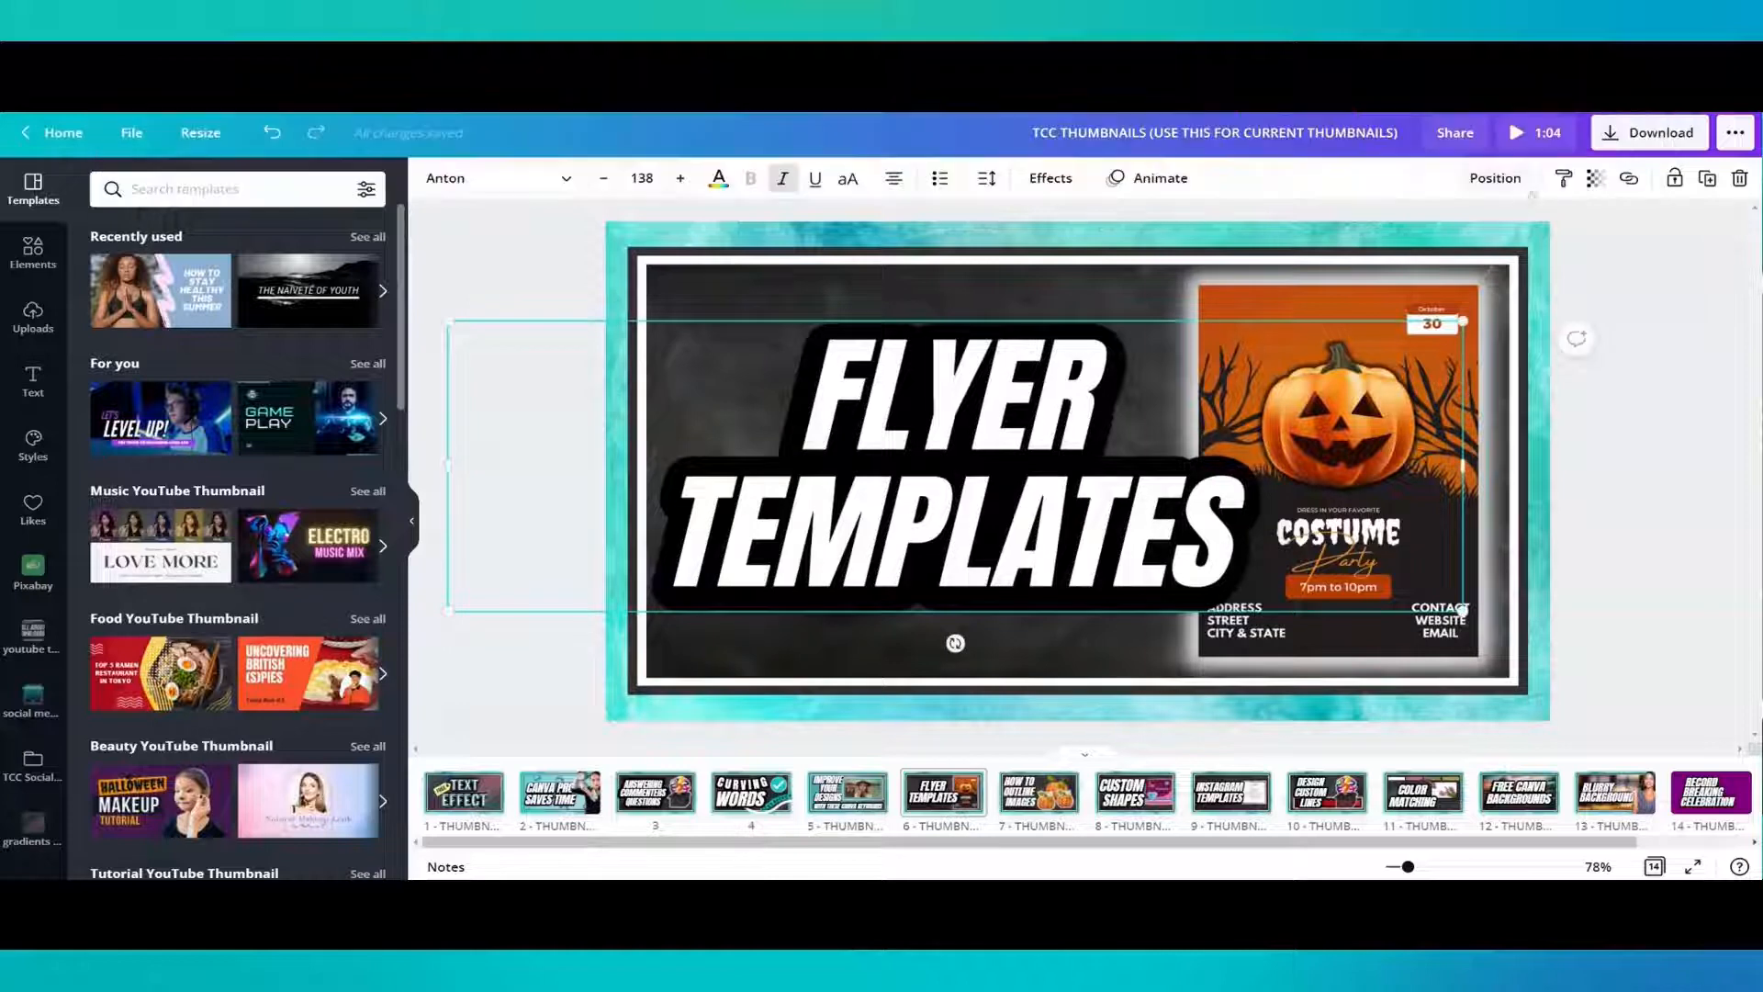
Set the download options to PNG with a transparent background, without downloading
{"action": "left_click", "coordinate": [1644, 133]}
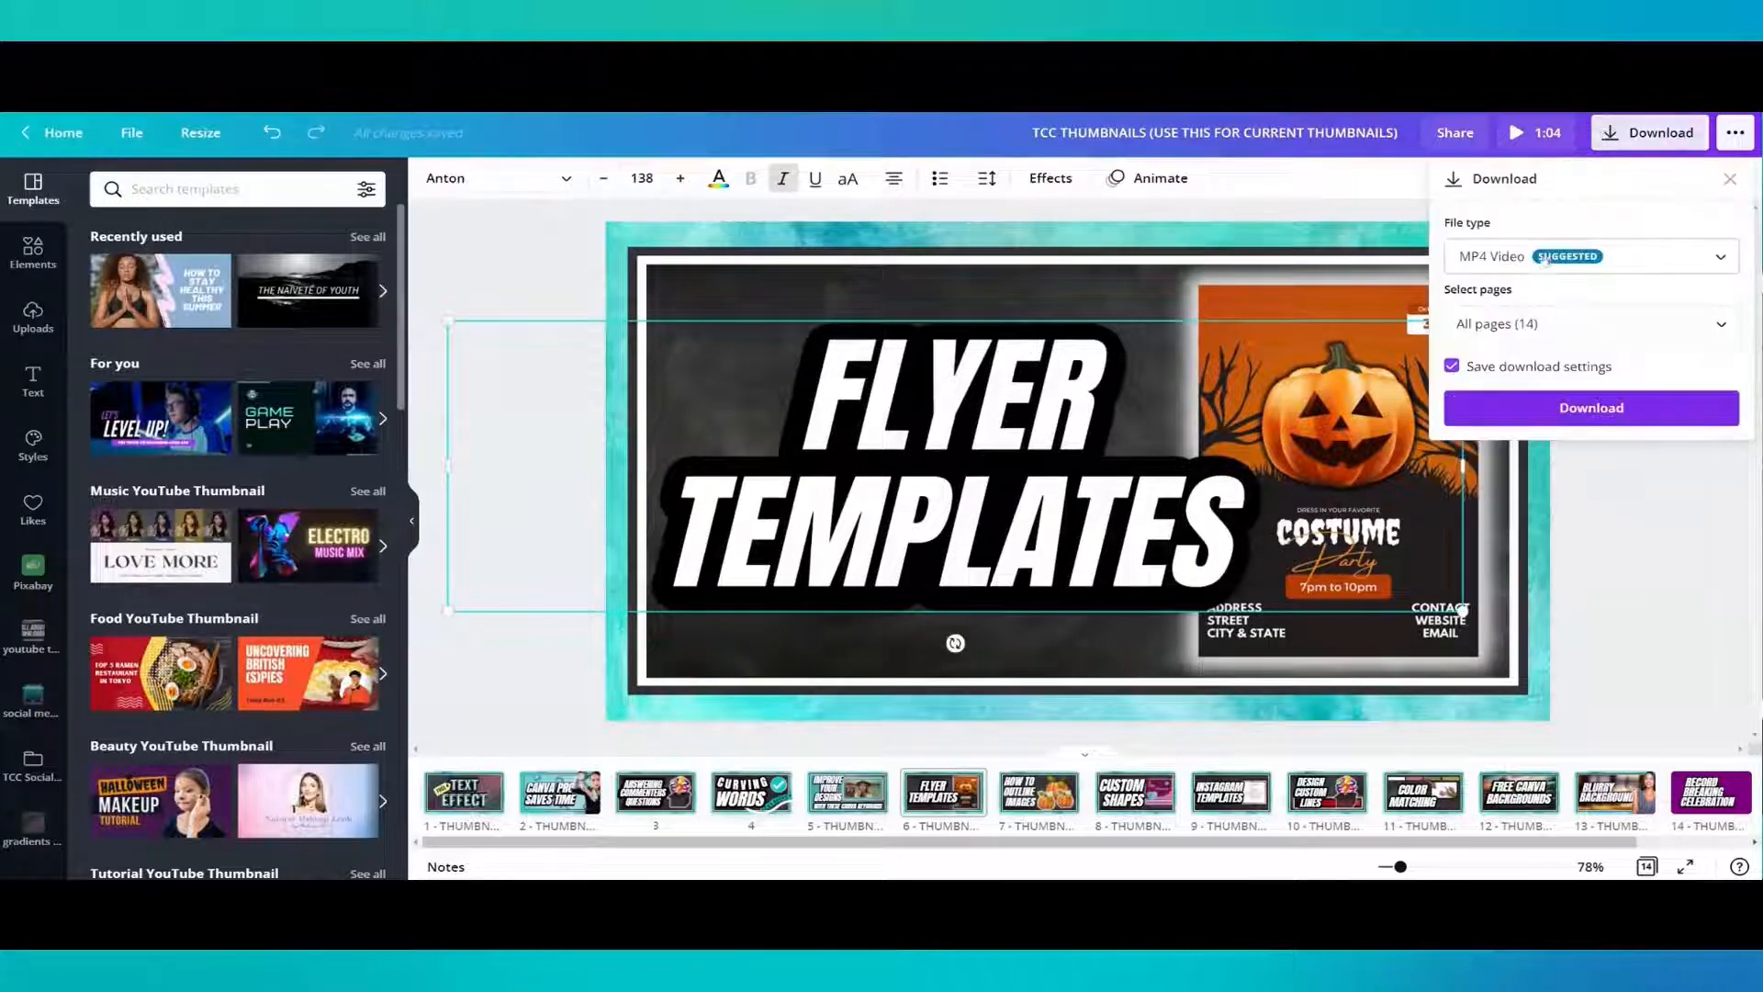
{"action": "left_click", "coordinate": [1547, 259]}
{"action": "left_click", "coordinate": [1473, 136]}
{"action": "left_click", "coordinate": [1452, 357]}
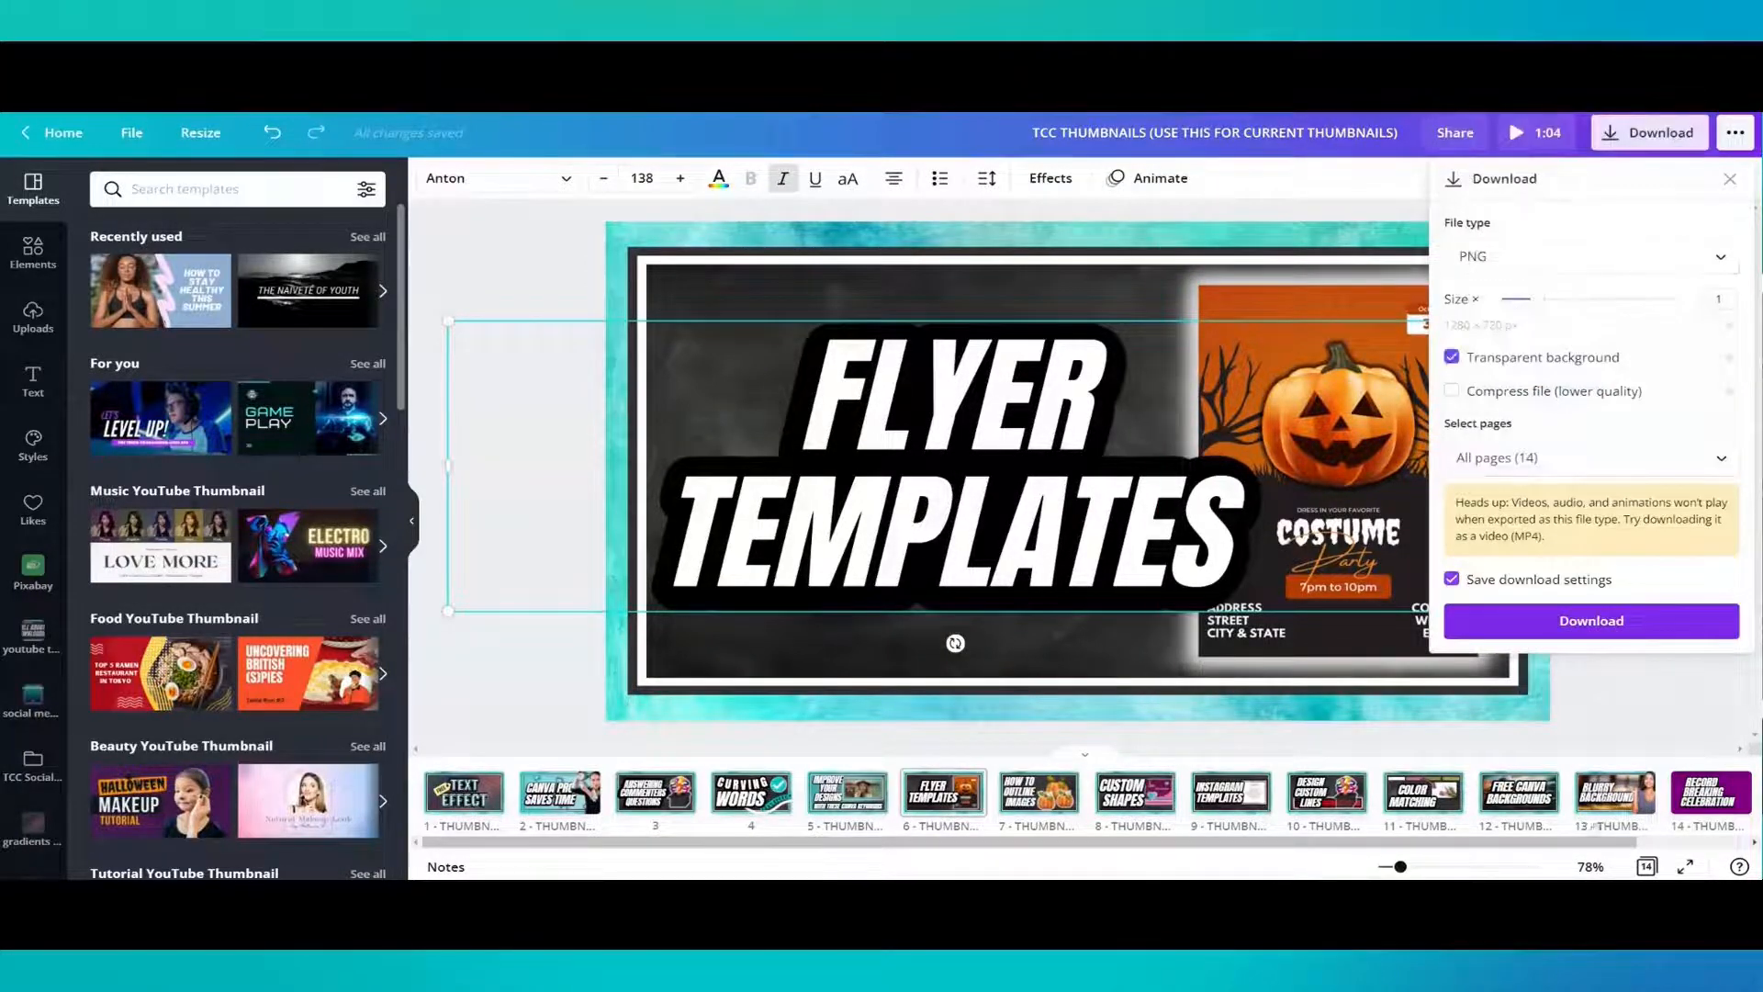
Look through the finished thumbnail pages, examining the title lines on the purple page and the text and graphics on the others
{"action": "left_click", "coordinate": [1708, 792]}
{"action": "left_click", "coordinate": [949, 575]}
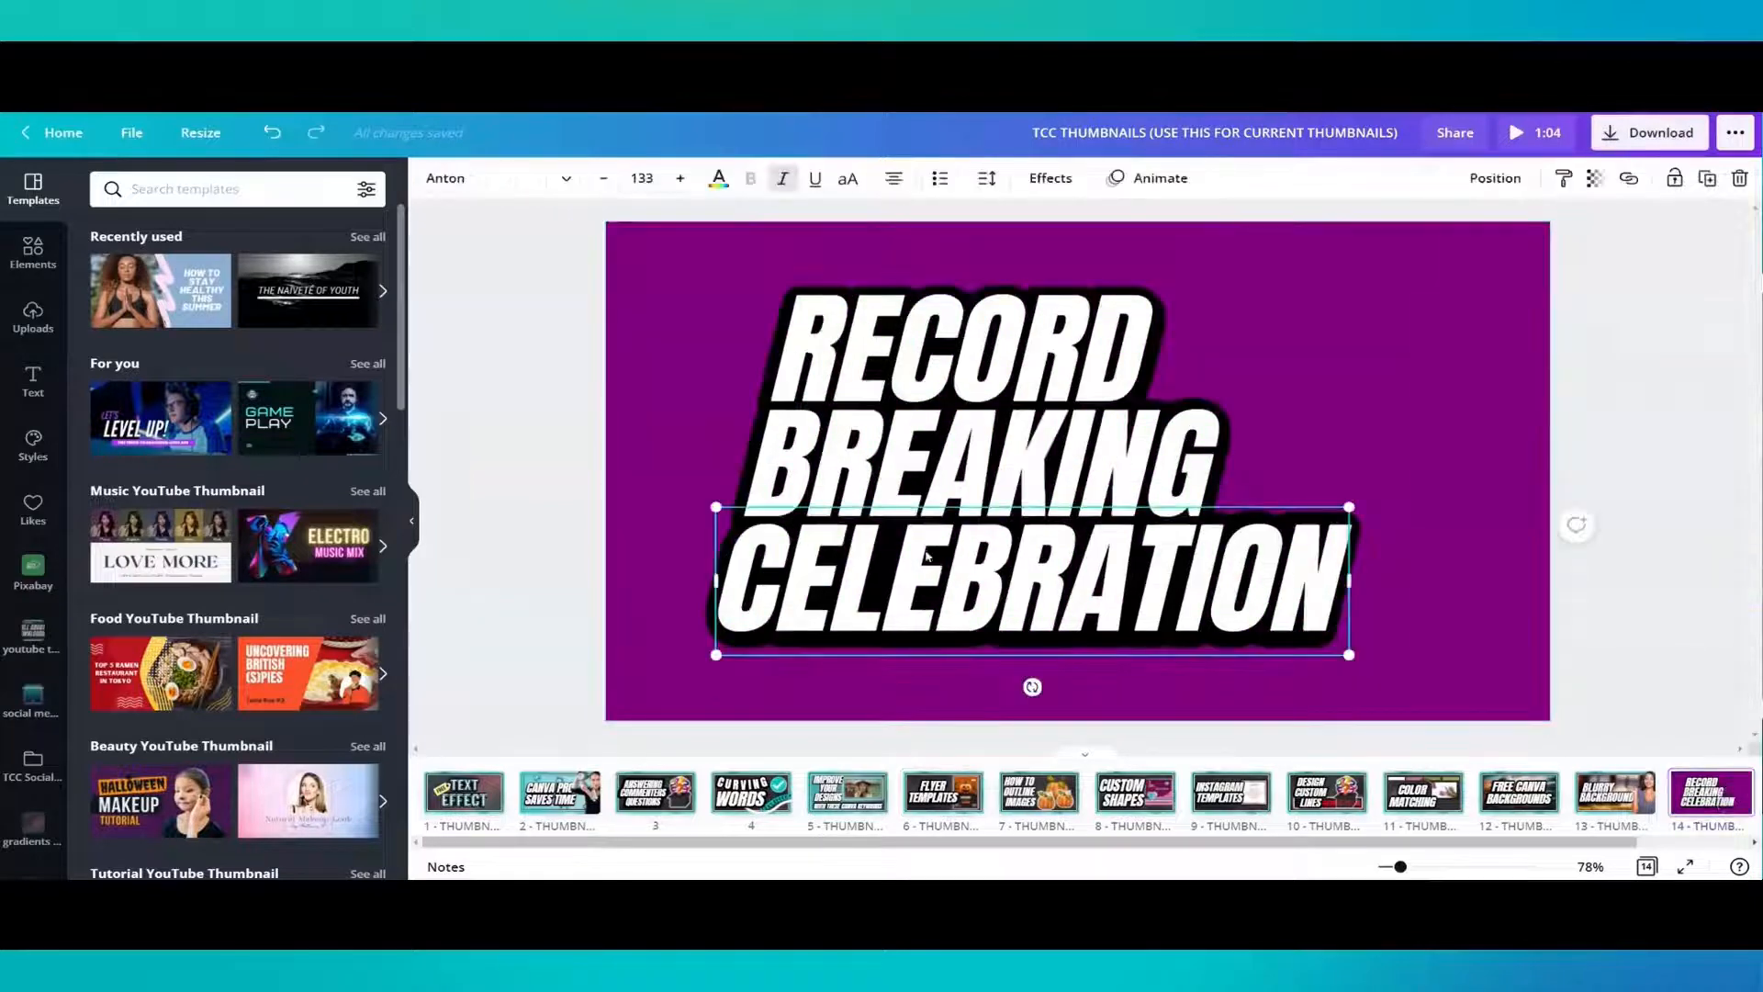
{"action": "mouse_move", "coordinate": [1005, 354]}
{"action": "left_mouse_down"}
{"action": "mouse_move", "coordinate": [1298, 331]}
{"action": "mouse_move", "coordinate": [1006, 350]}
{"action": "left_mouse_up"}
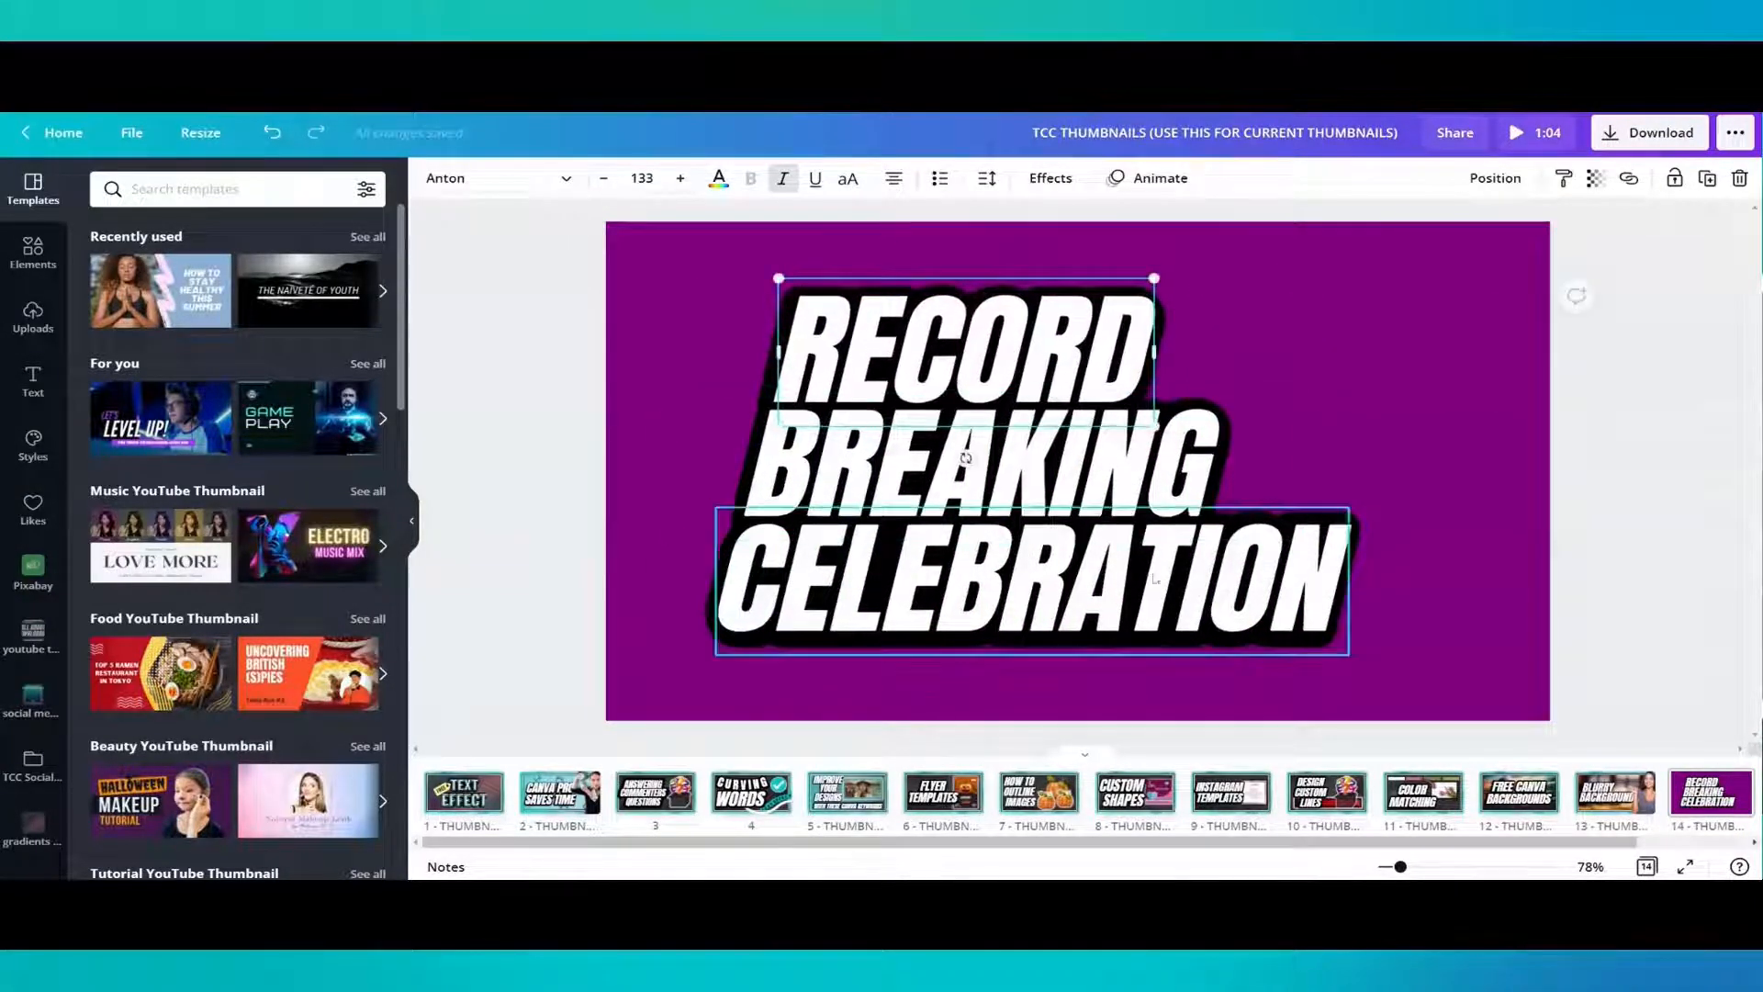
{"action": "left_click", "coordinate": [940, 795]}
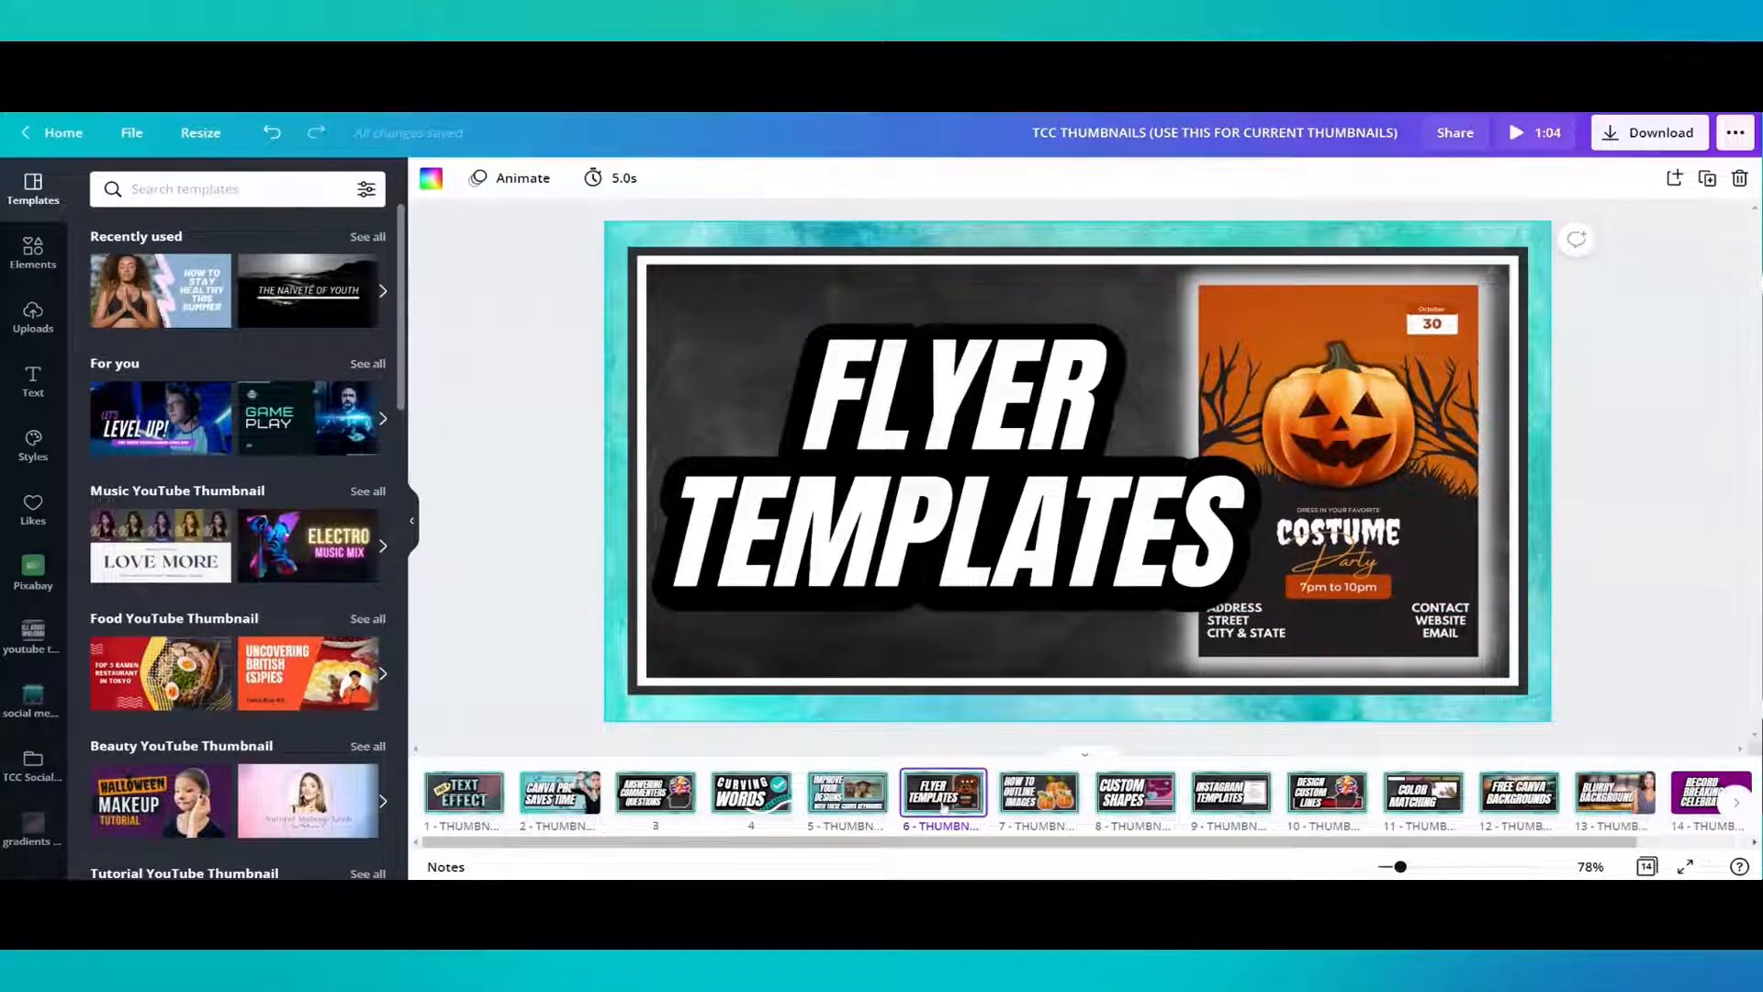
{"action": "left_click", "coordinate": [656, 792]}
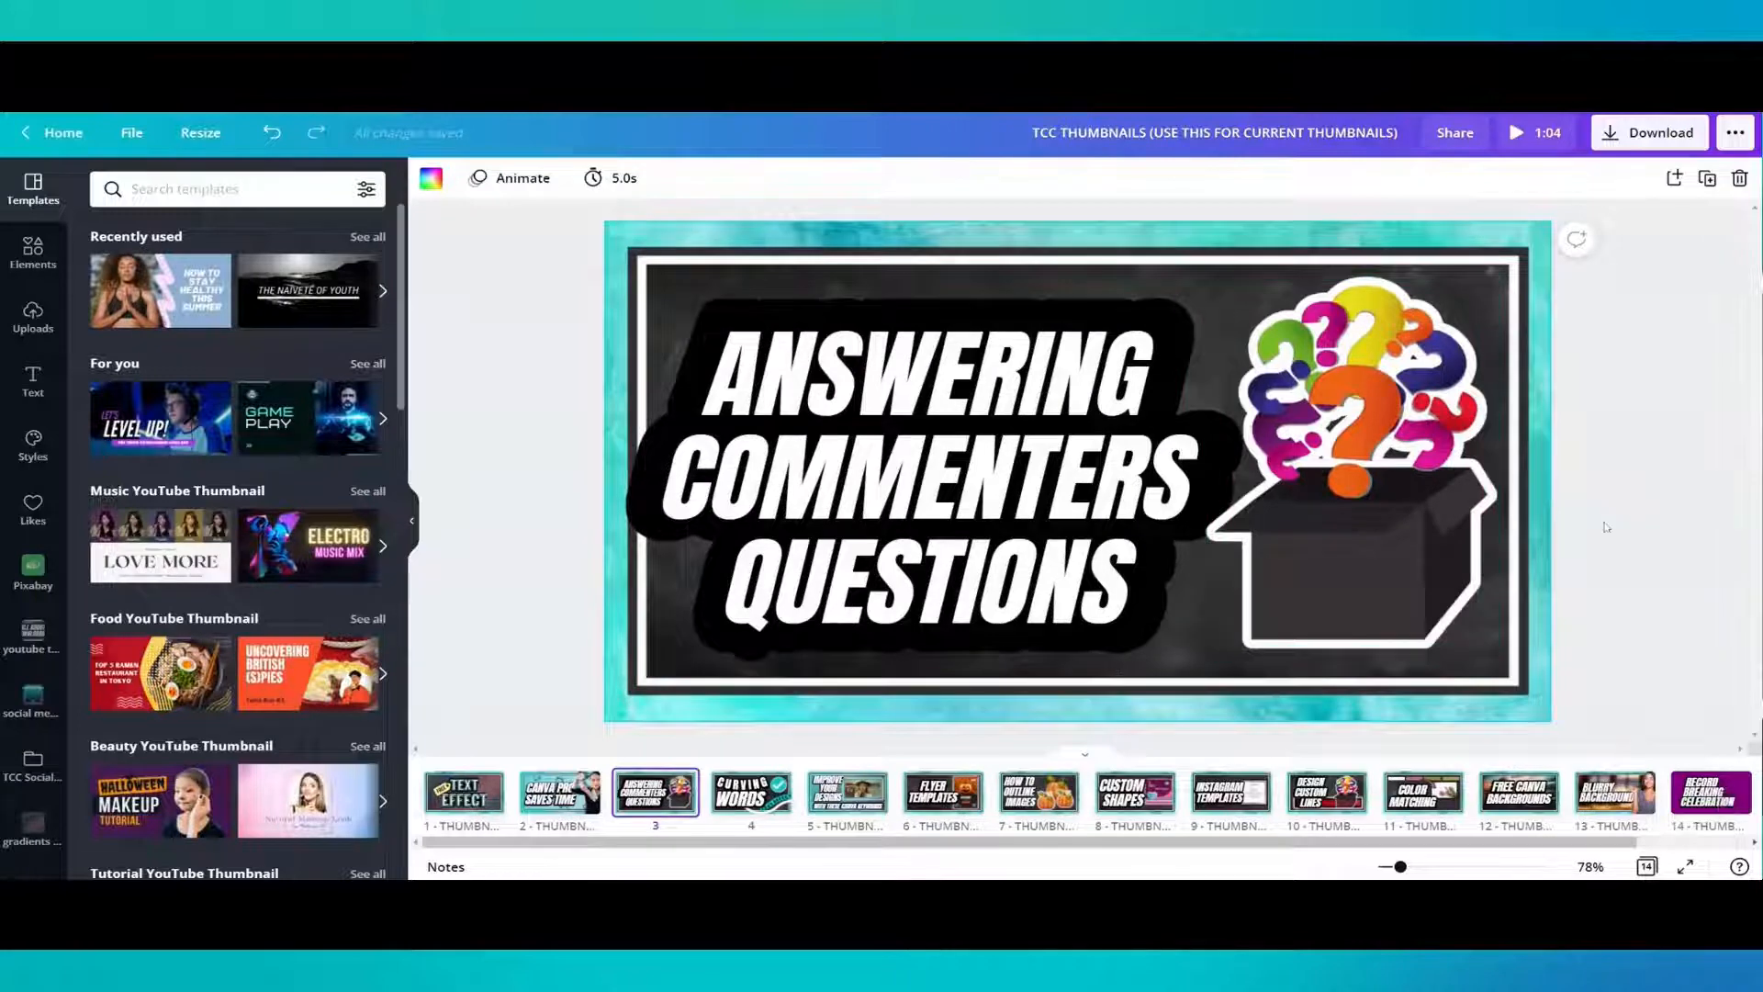
{"action": "left_click", "coordinate": [1307, 565]}
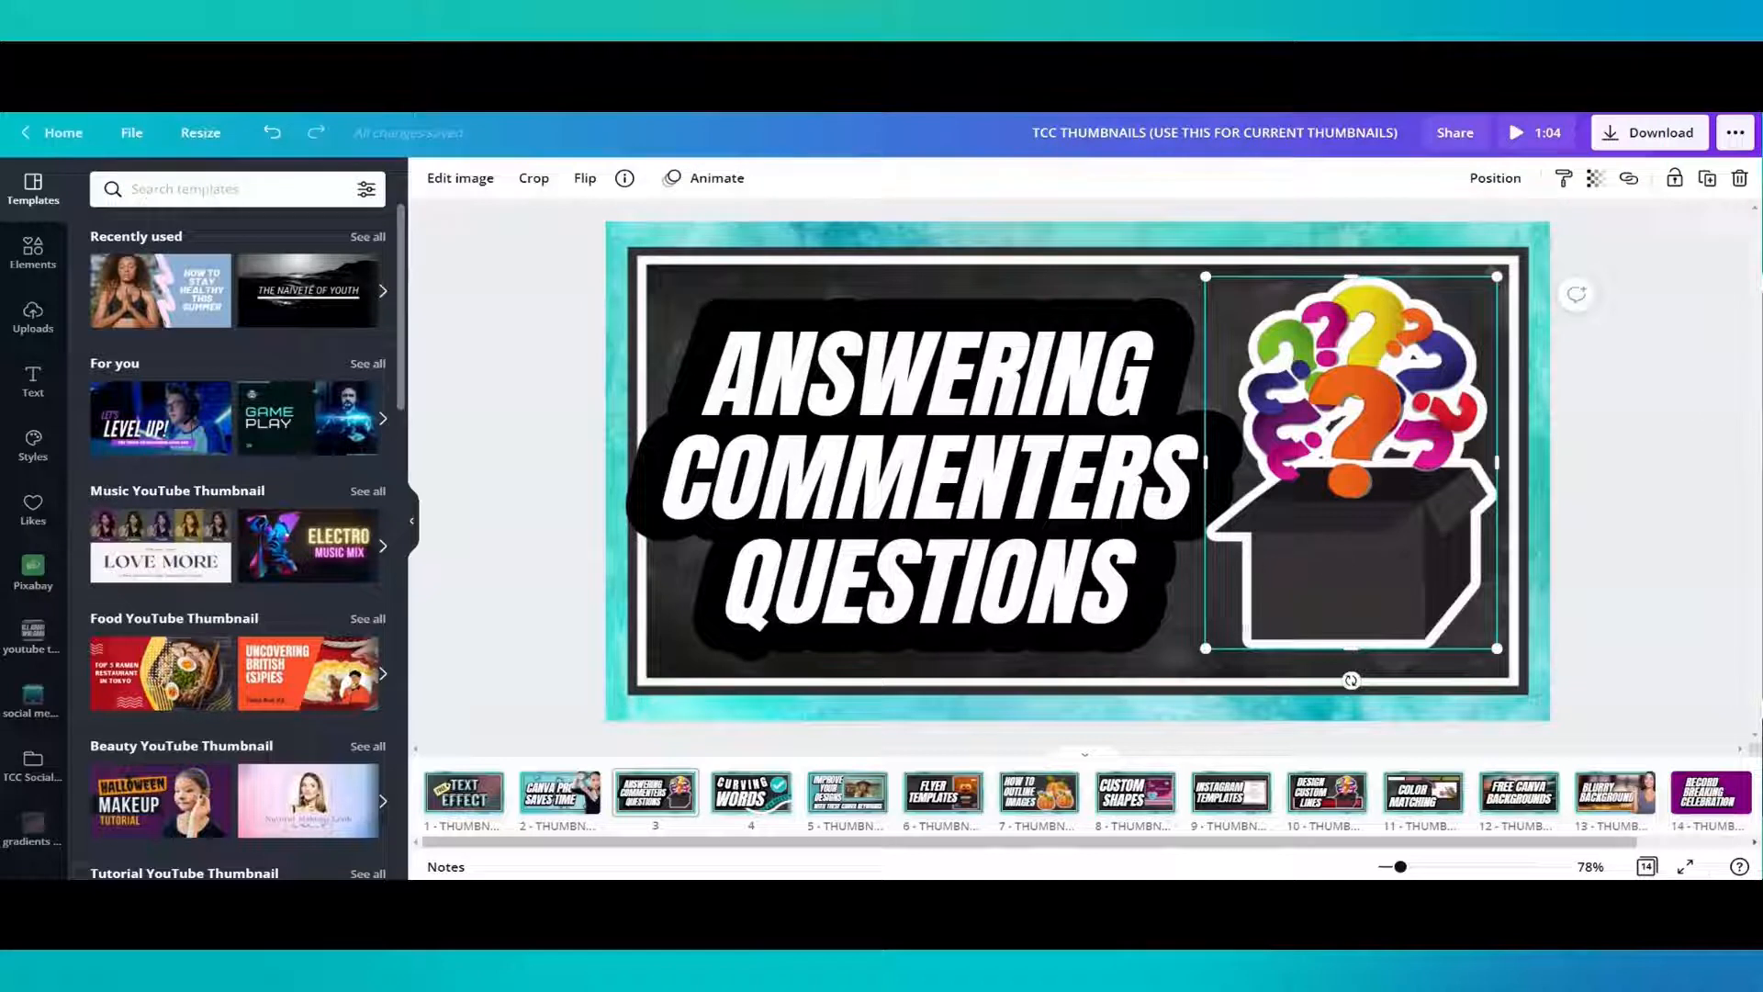
{"action": "left_click", "coordinate": [560, 791]}
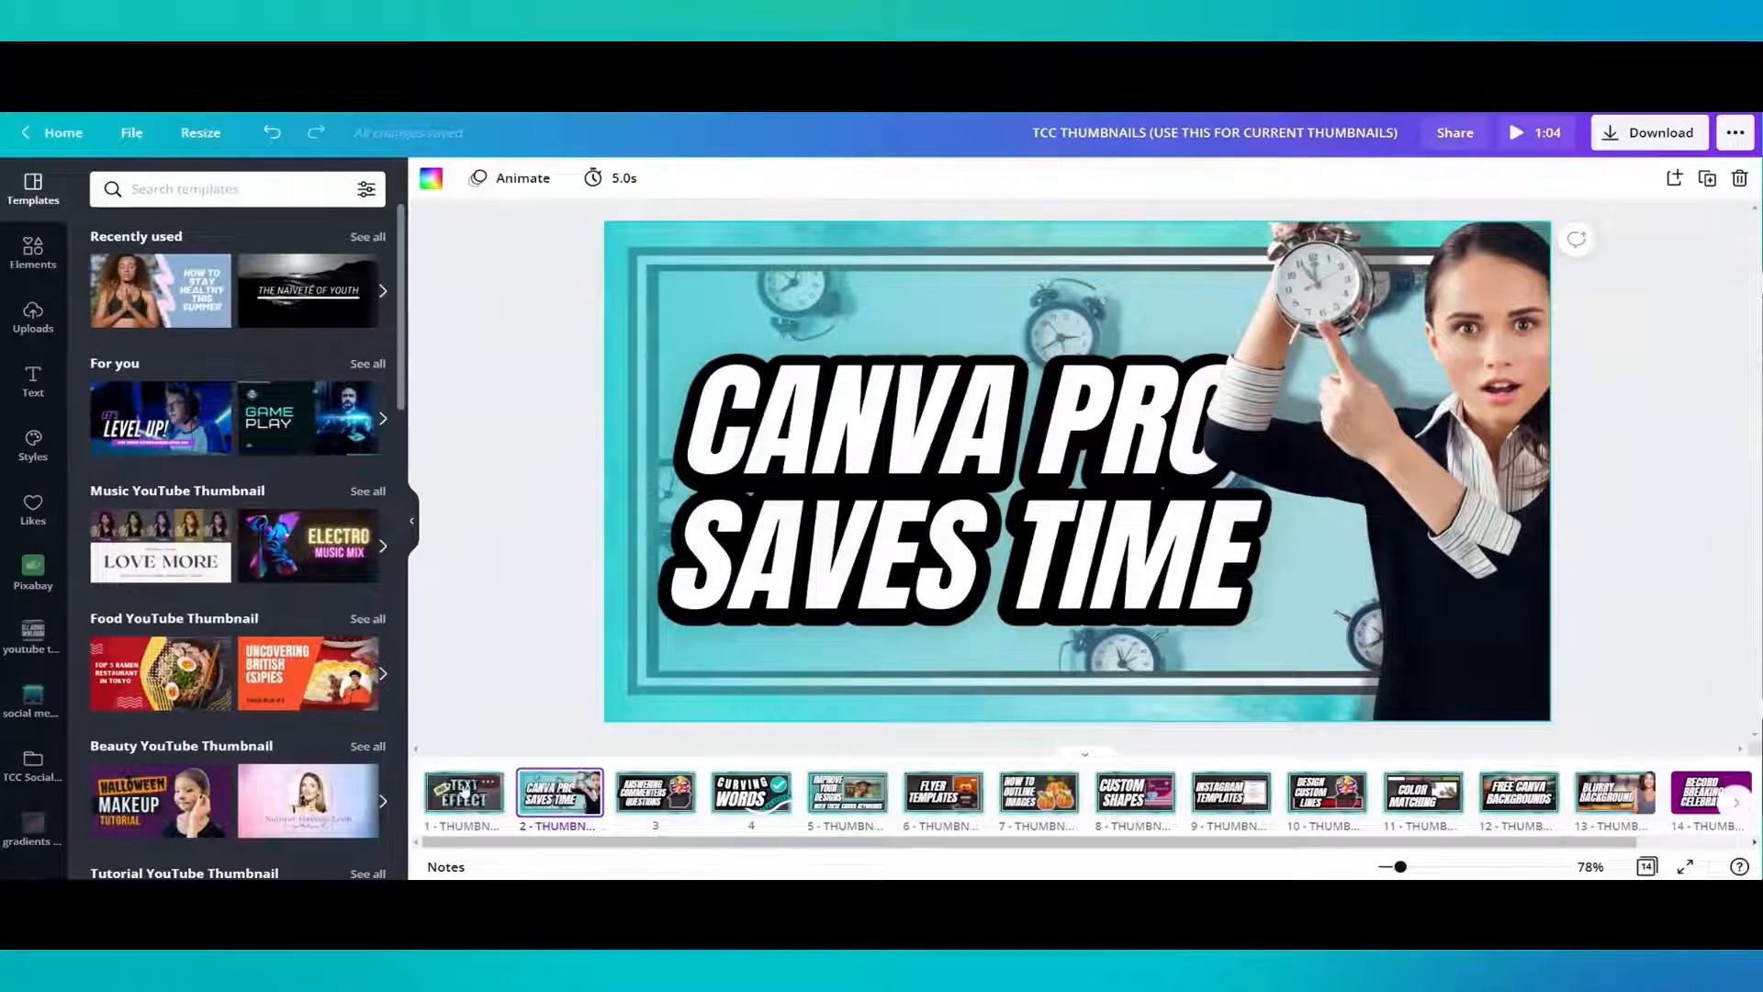
{"action": "left_click", "coordinate": [484, 792]}
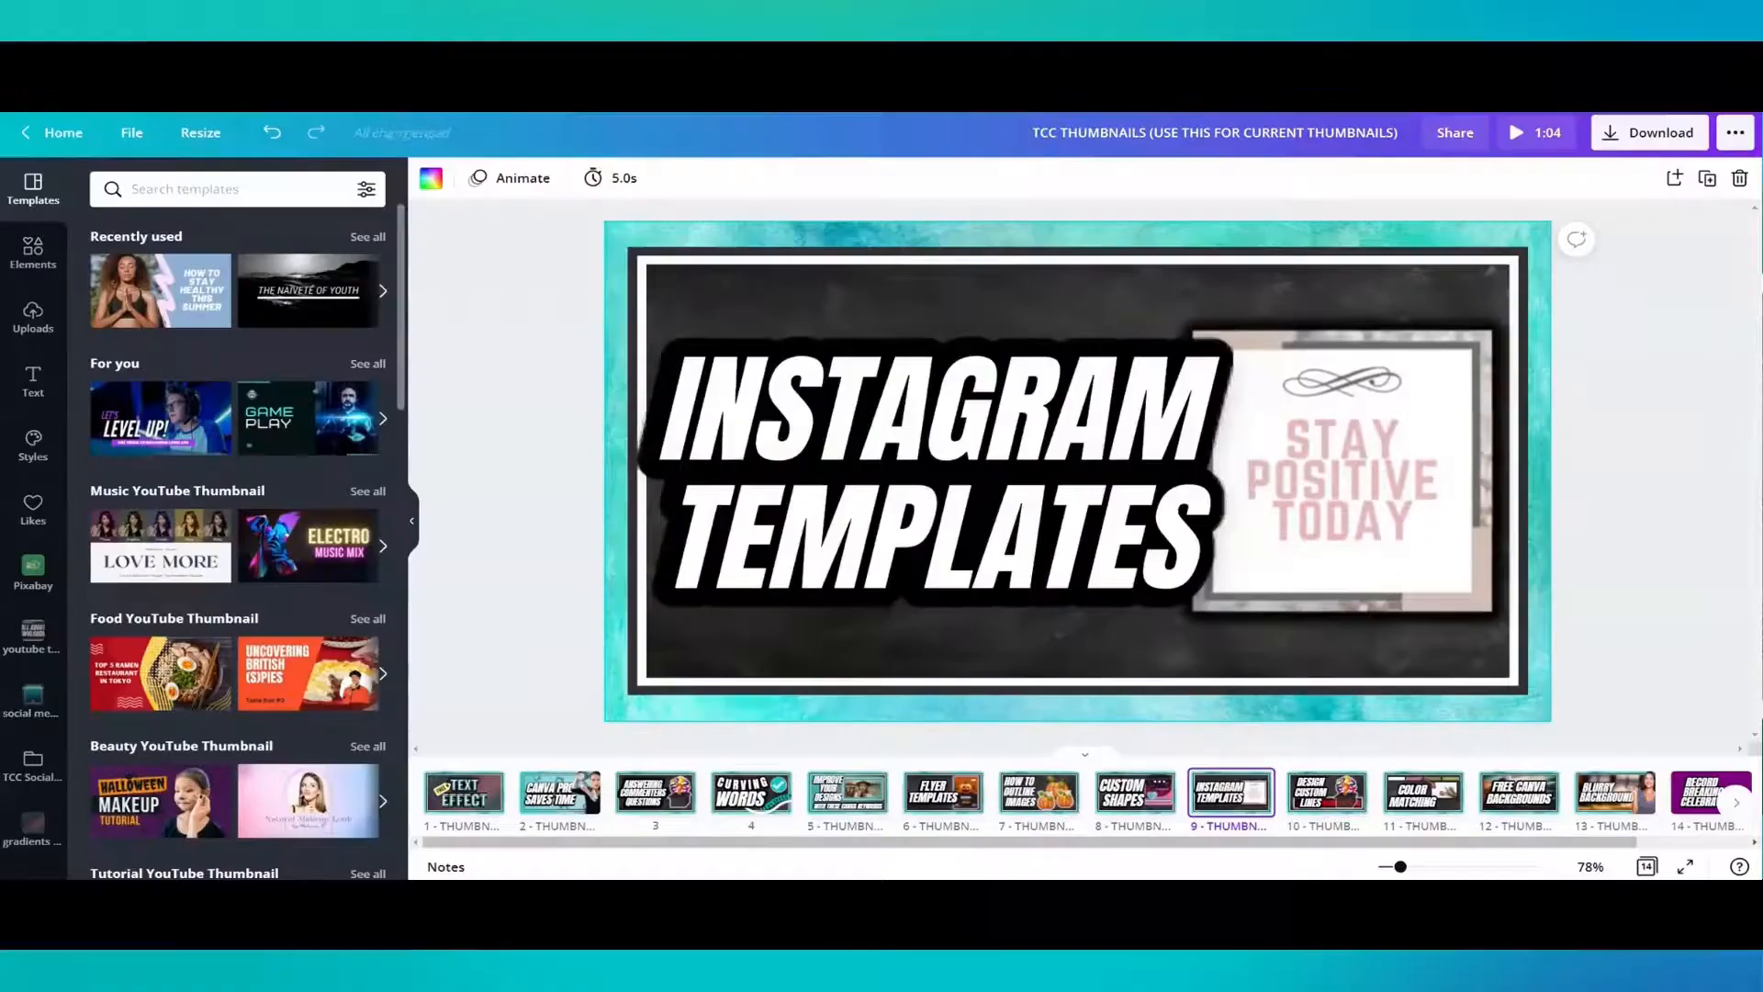
{"action": "left_click", "coordinate": [1326, 792]}
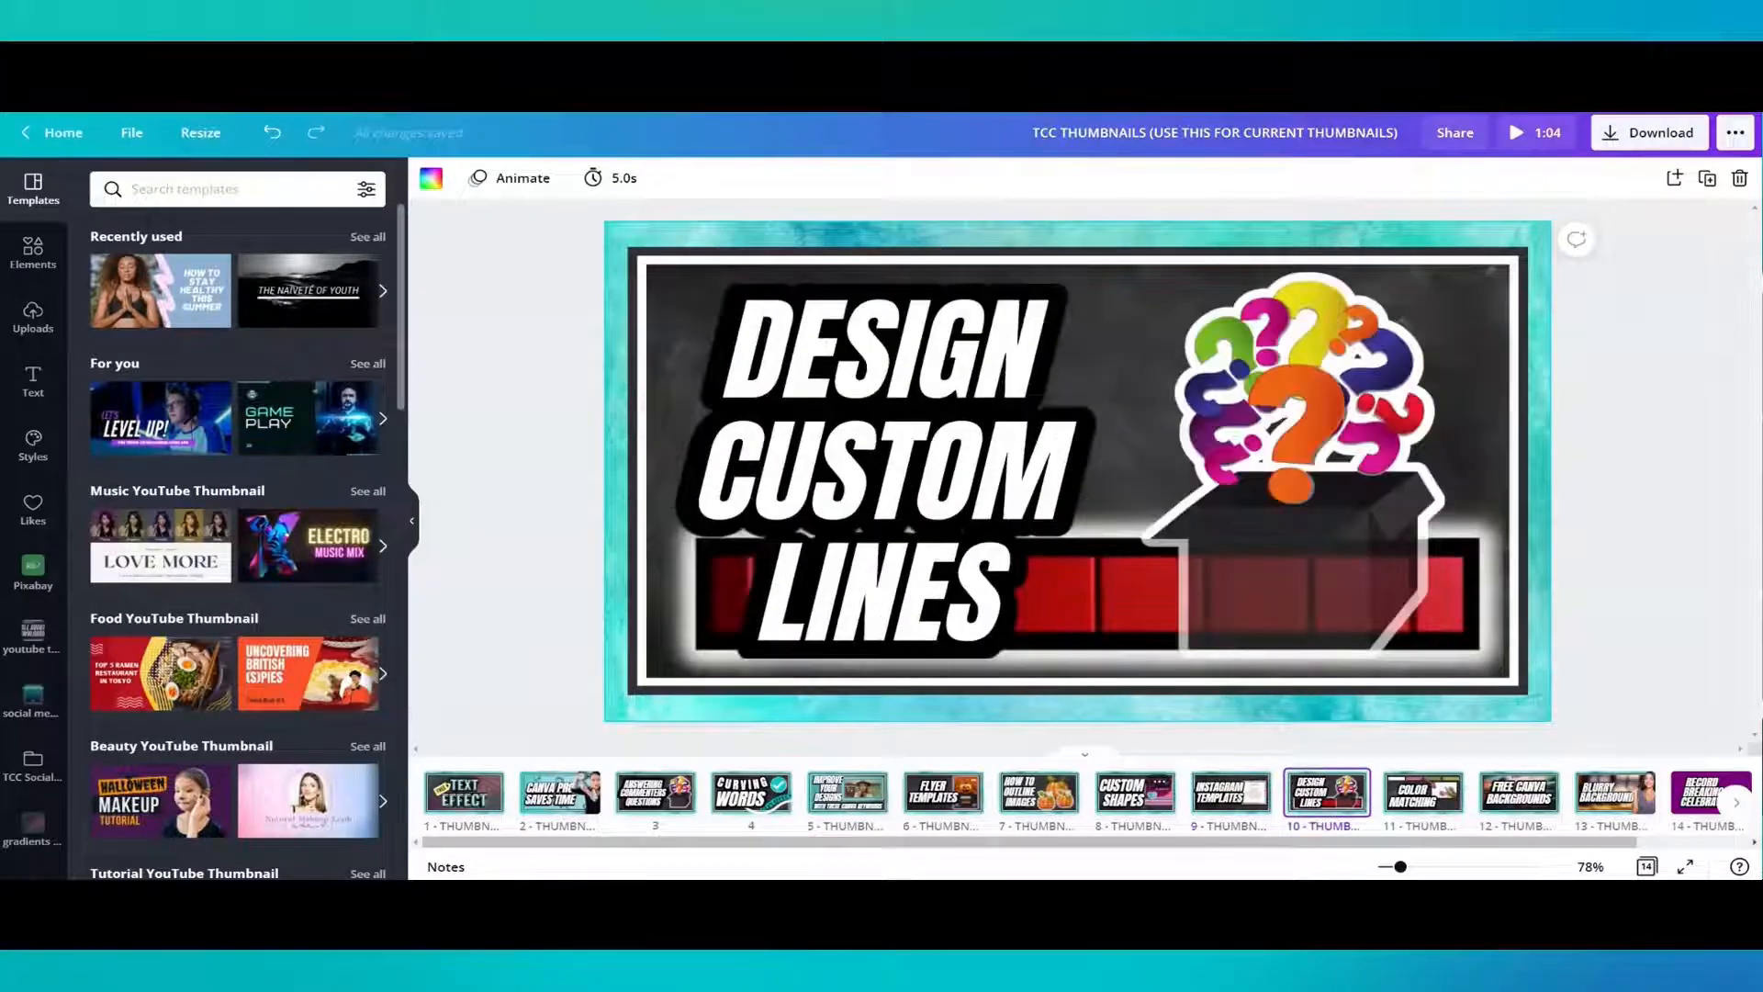
{"action": "left_click", "coordinate": [1423, 792]}
{"action": "left_click", "coordinate": [1518, 792]}
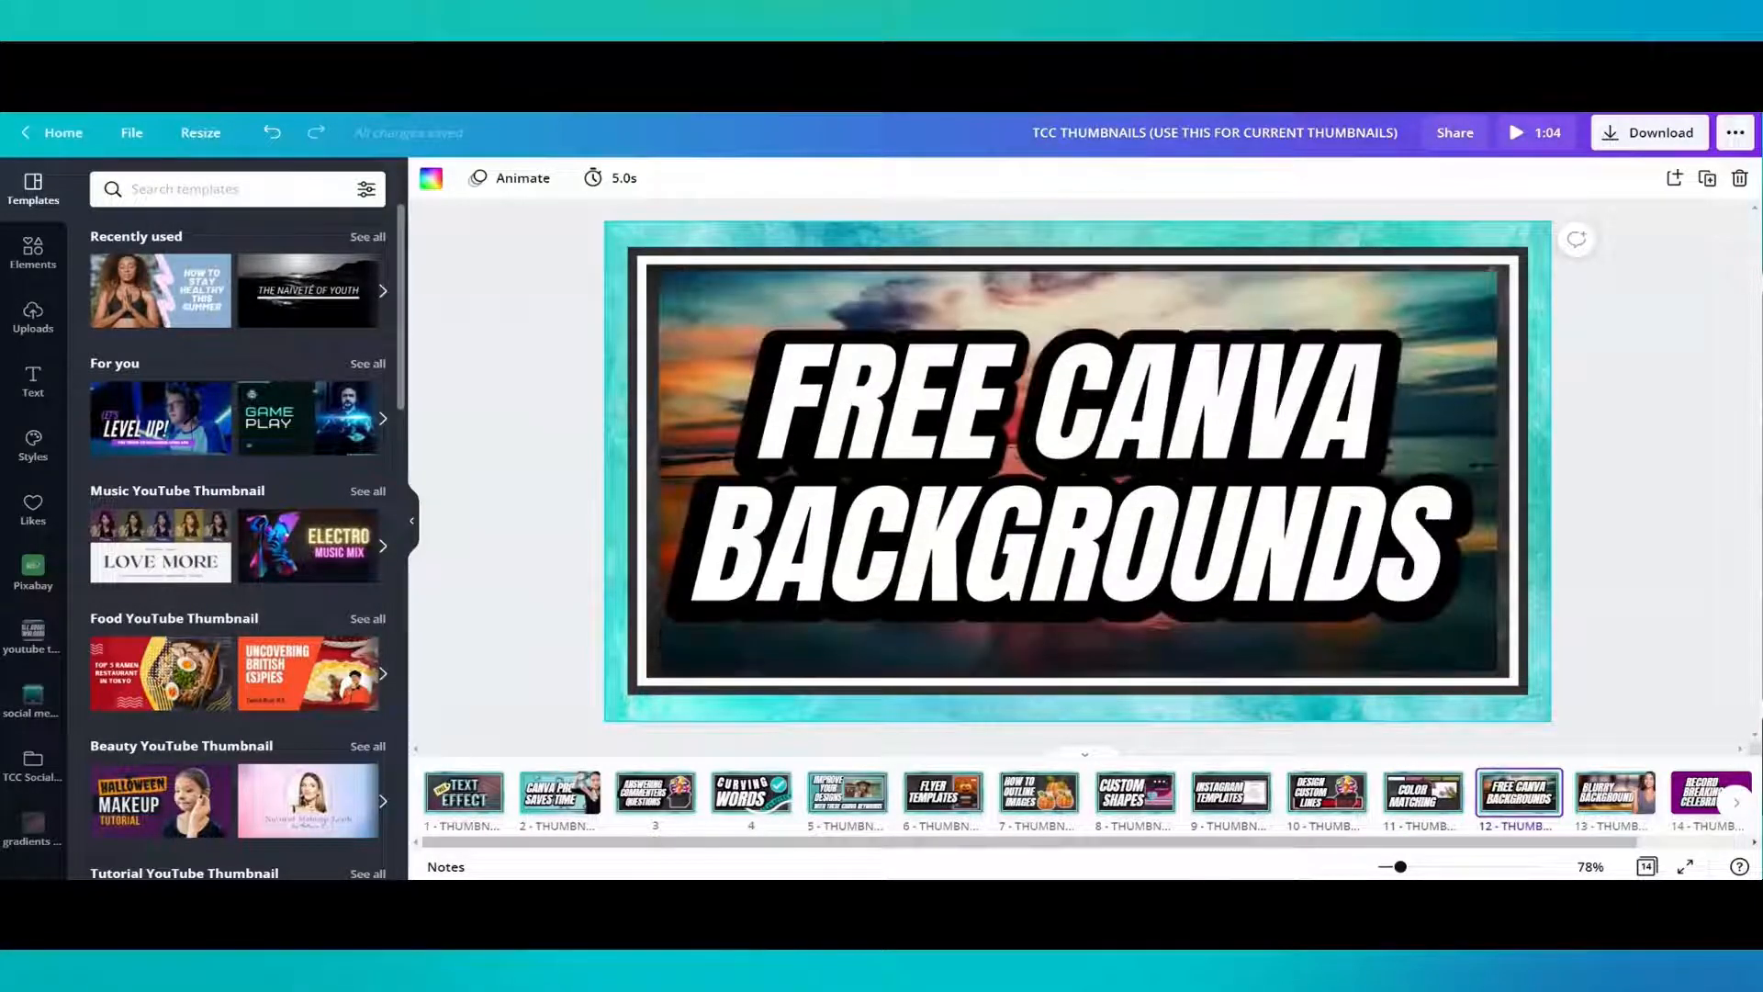
Duplicate the "Blurry Background" thumbnail page
{"action": "left_click", "coordinate": [1614, 791]}
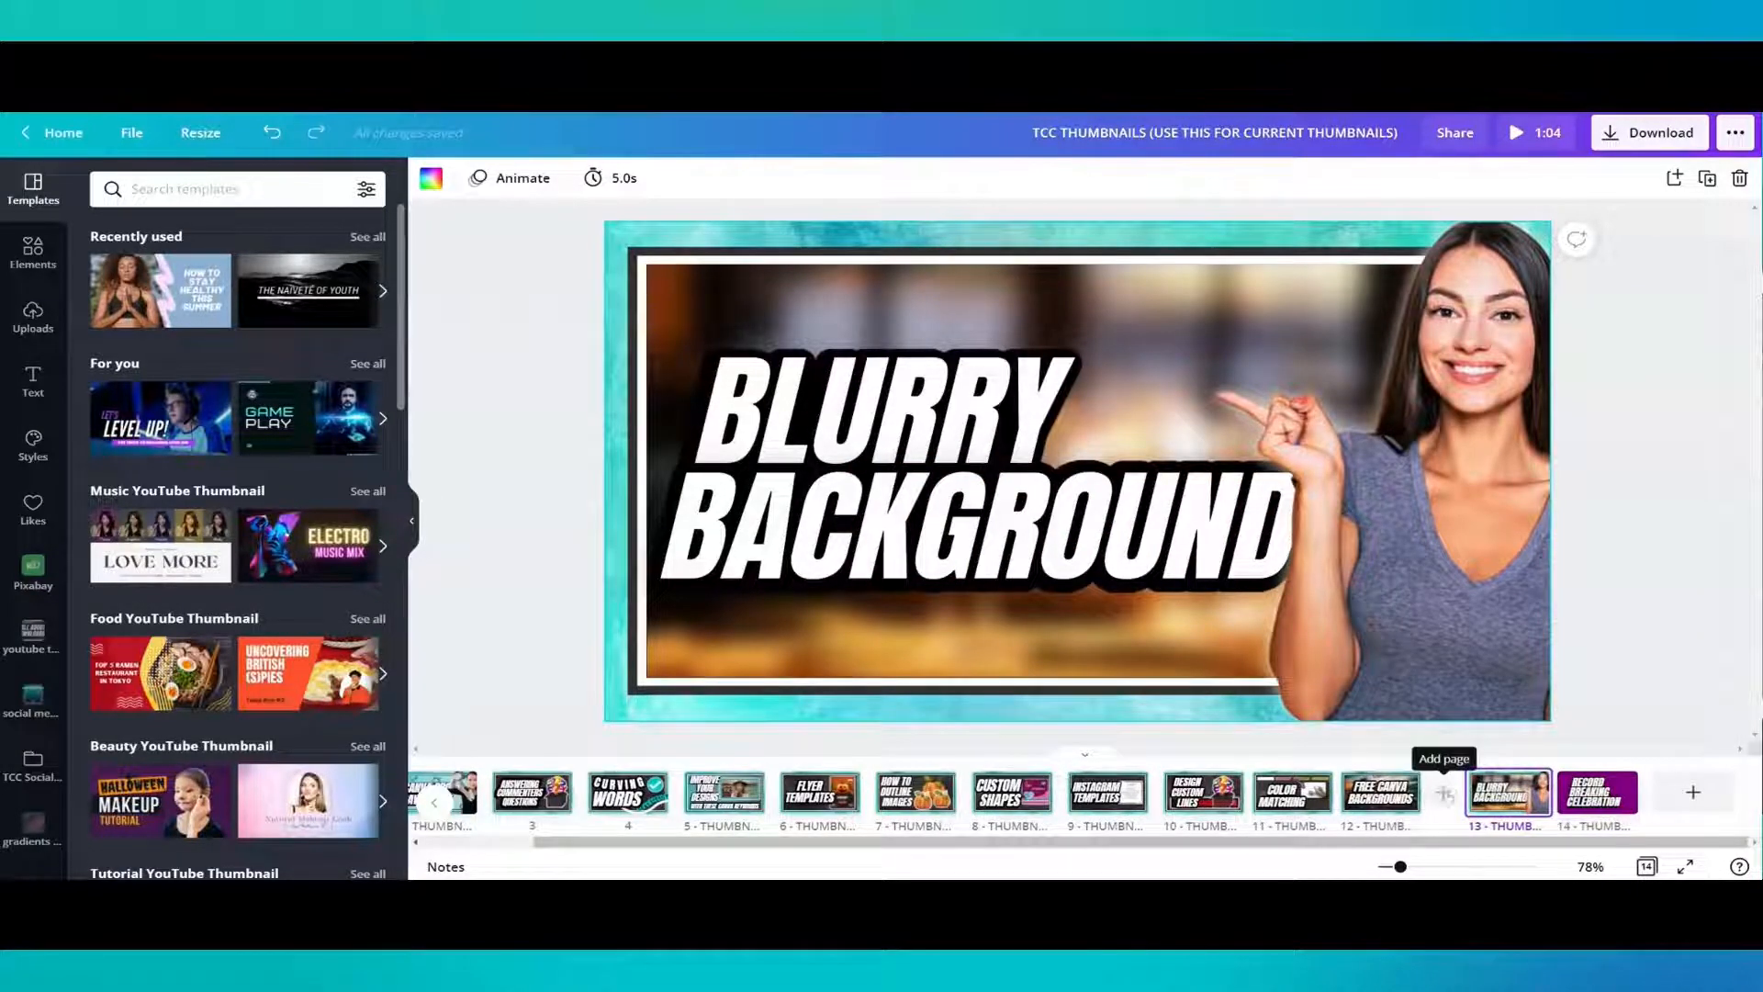
{"action": "left_click", "coordinate": [1516, 783]}
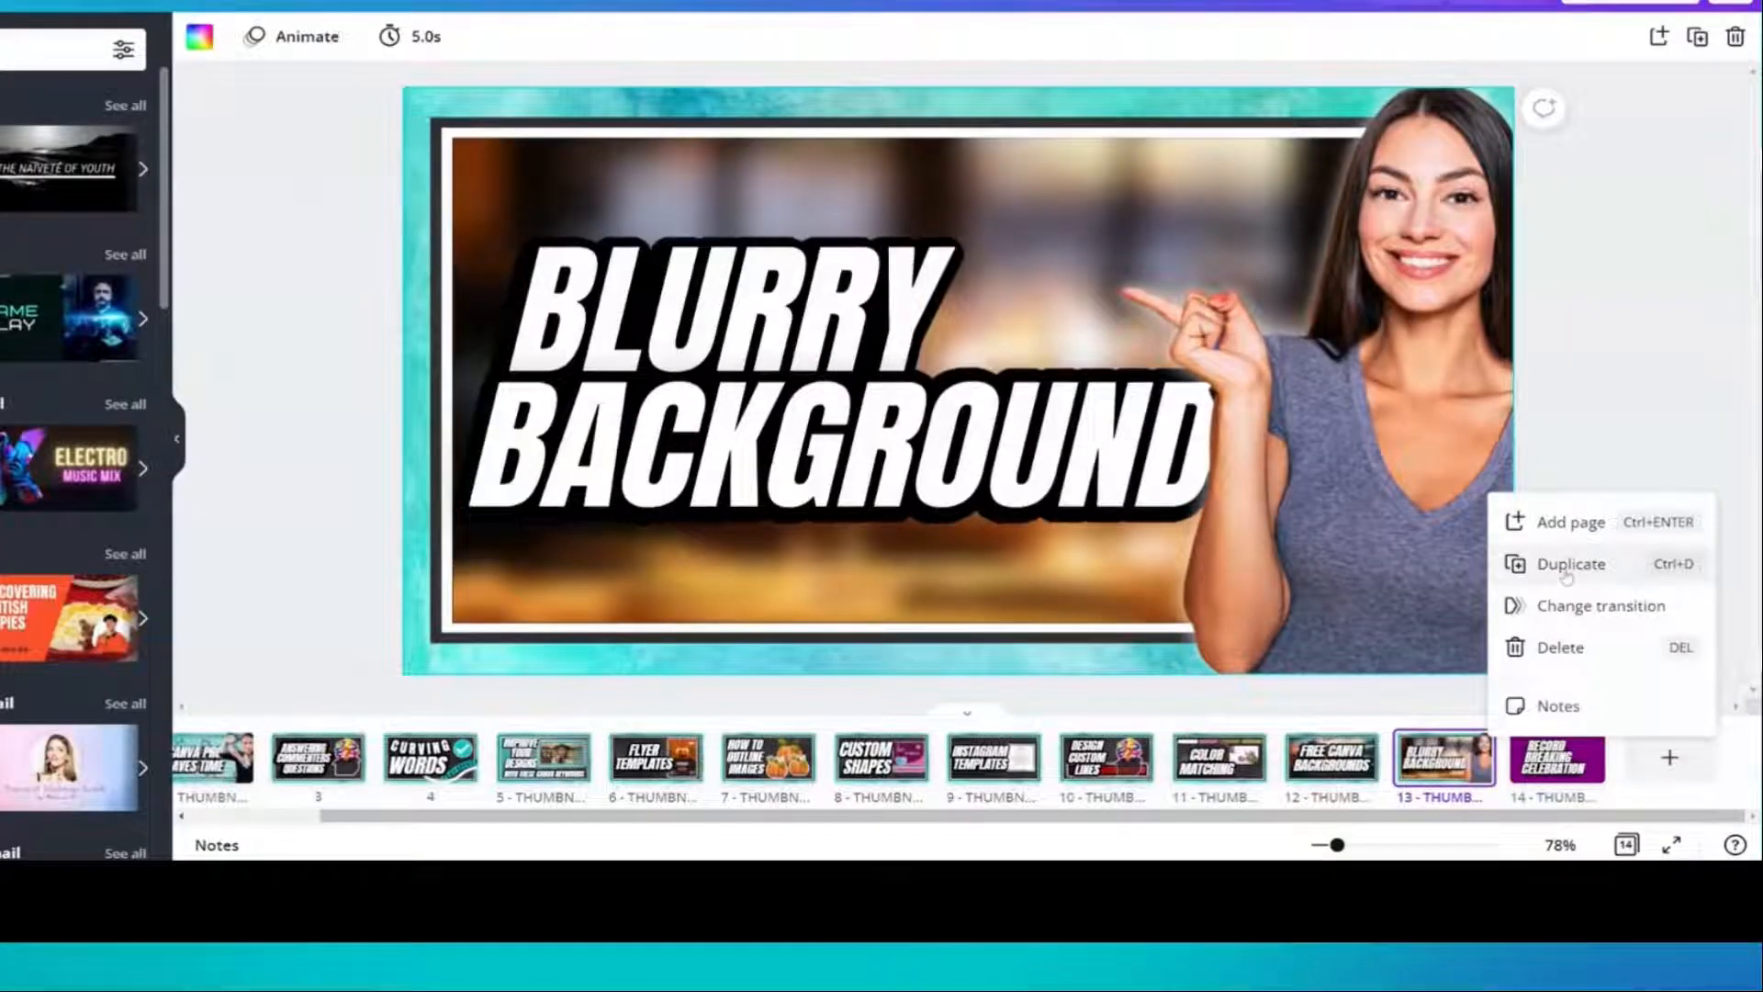
{"action": "left_click", "coordinate": [1590, 627]}
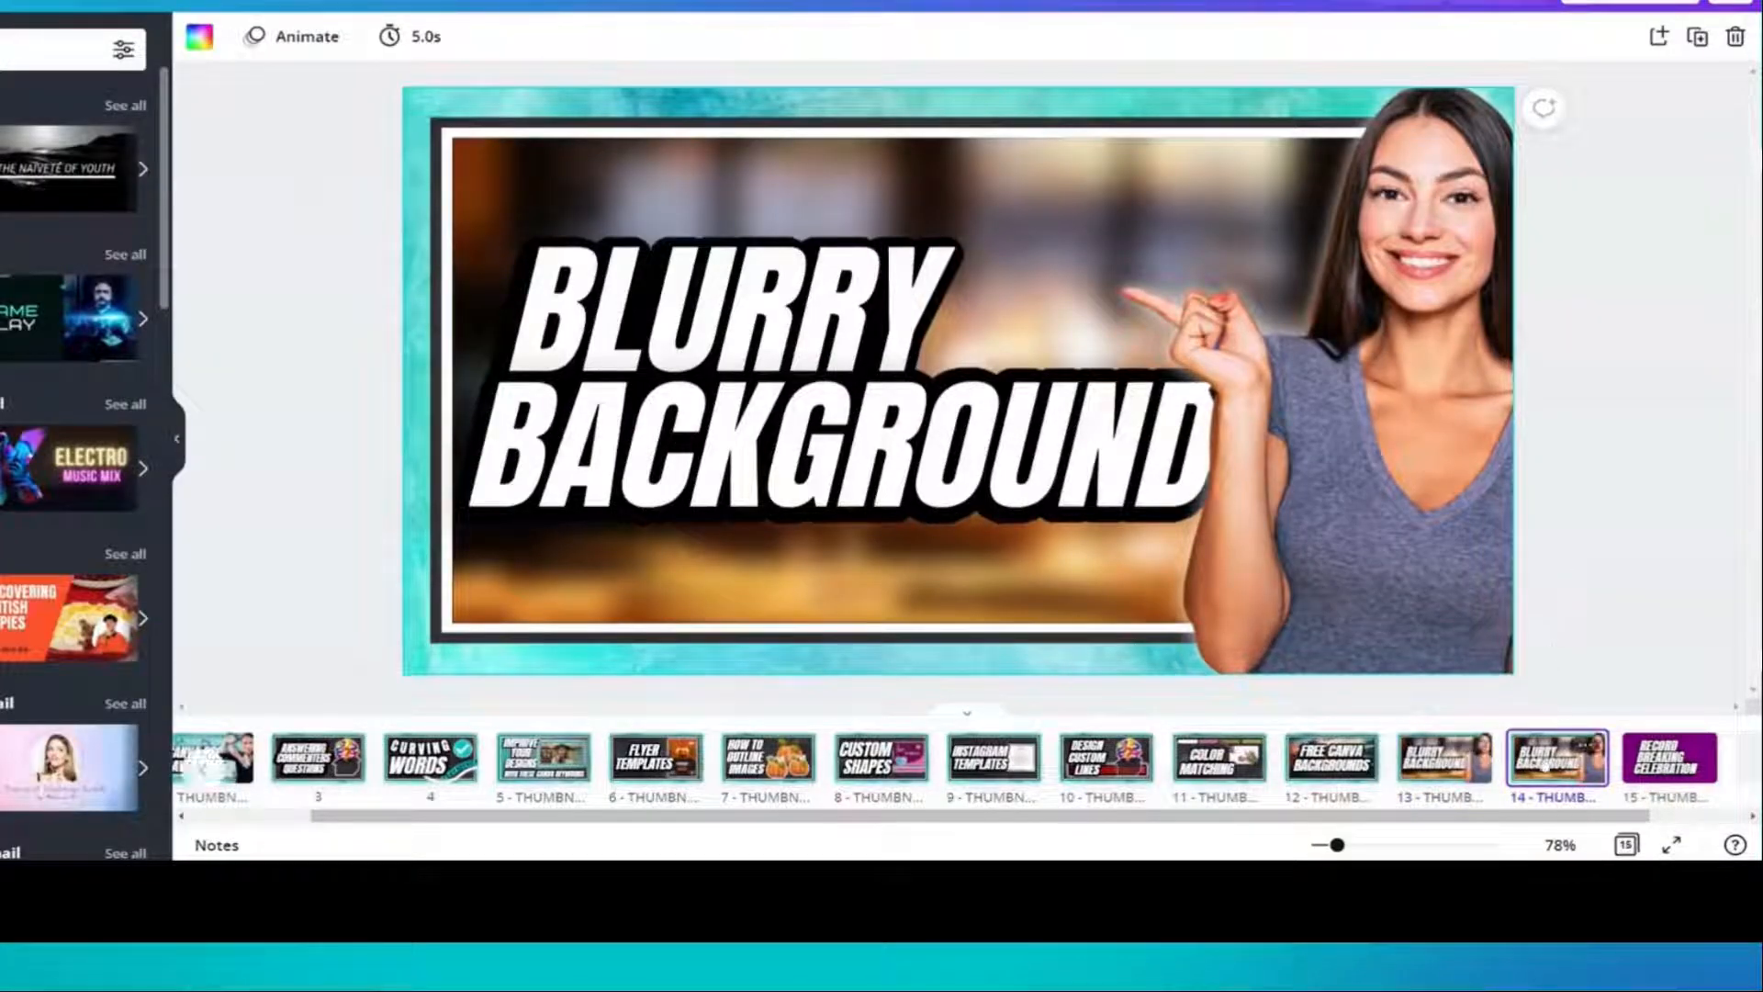
Delete all the "Record Breaking Celebration" title text from the purple page at the end of the design
{"action": "left_click", "coordinate": [1669, 757]}
{"action": "left_click", "coordinate": [941, 266]}
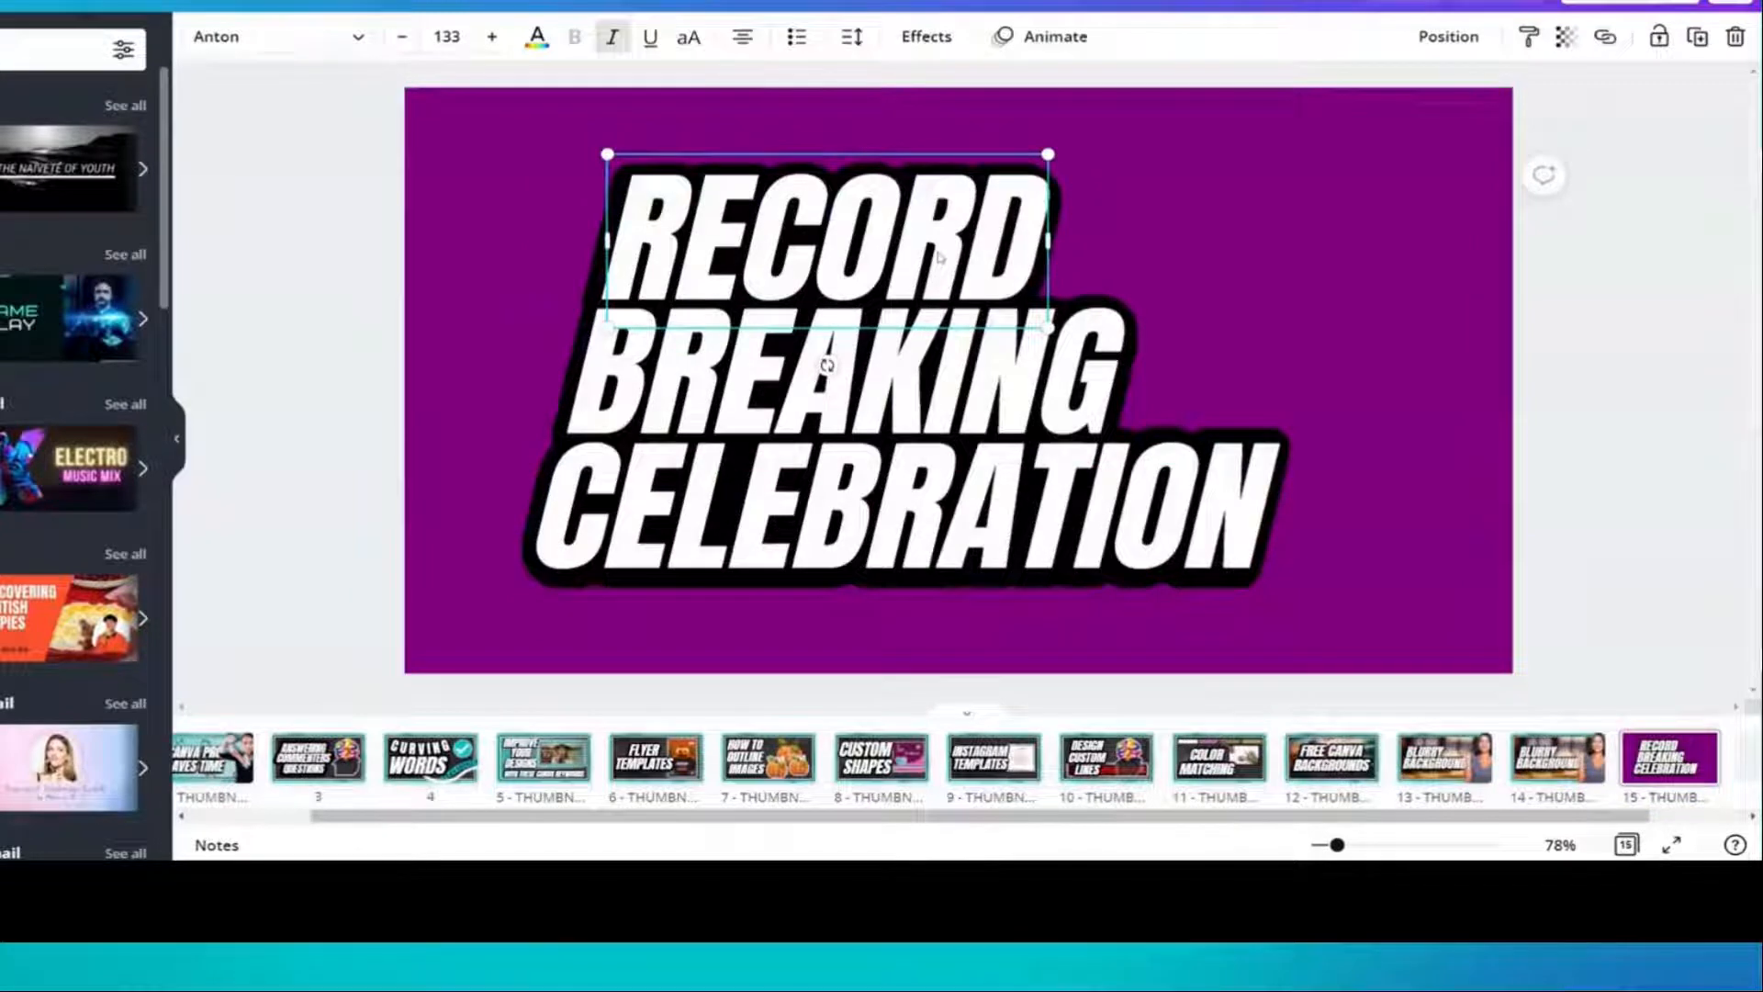
{"action": "key", "text": "Delete"}
{"action": "left_click", "coordinate": [904, 422]}
{"action": "key", "text": "Delete"}
{"action": "left_click", "coordinate": [898, 448]}
{"action": "key", "text": "Delete"}
{"action": "left_click", "coordinate": [886, 453]}
{"action": "key", "text": "Delete"}
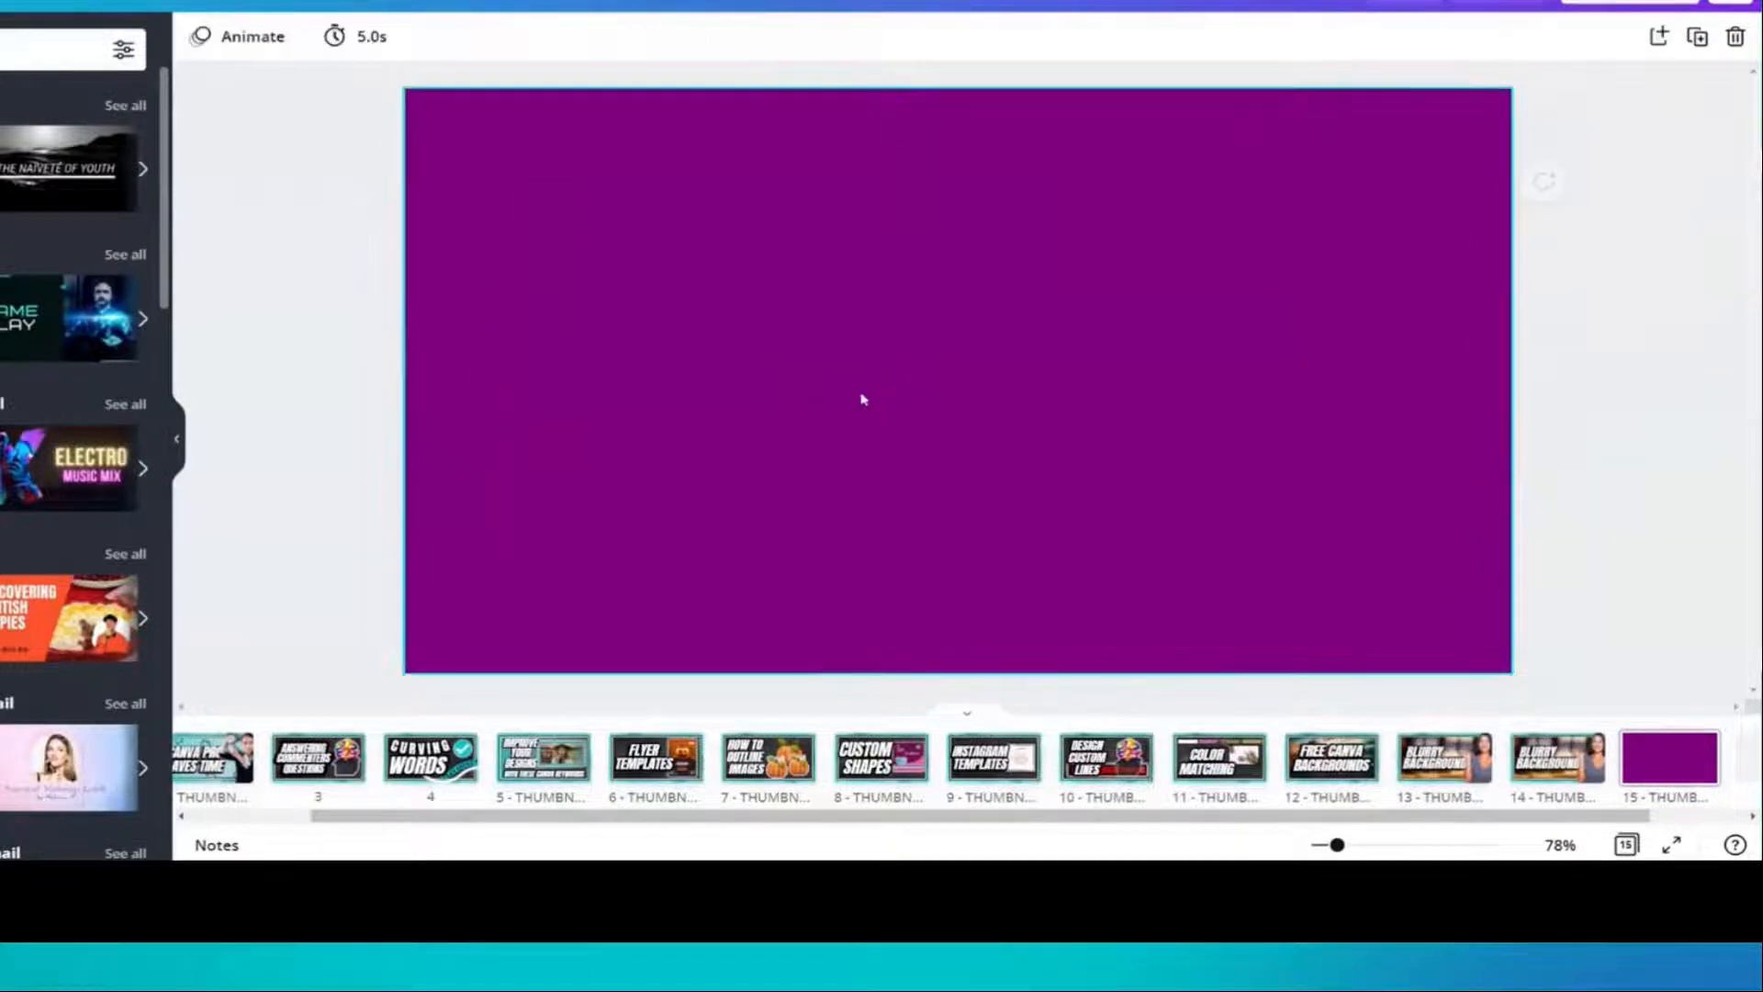
Move the grouped "Blurry Background" title from the duplicated page onto the empty purple page
{"action": "left_click", "coordinate": [1559, 757]}
{"action": "left_click", "coordinate": [675, 334]}
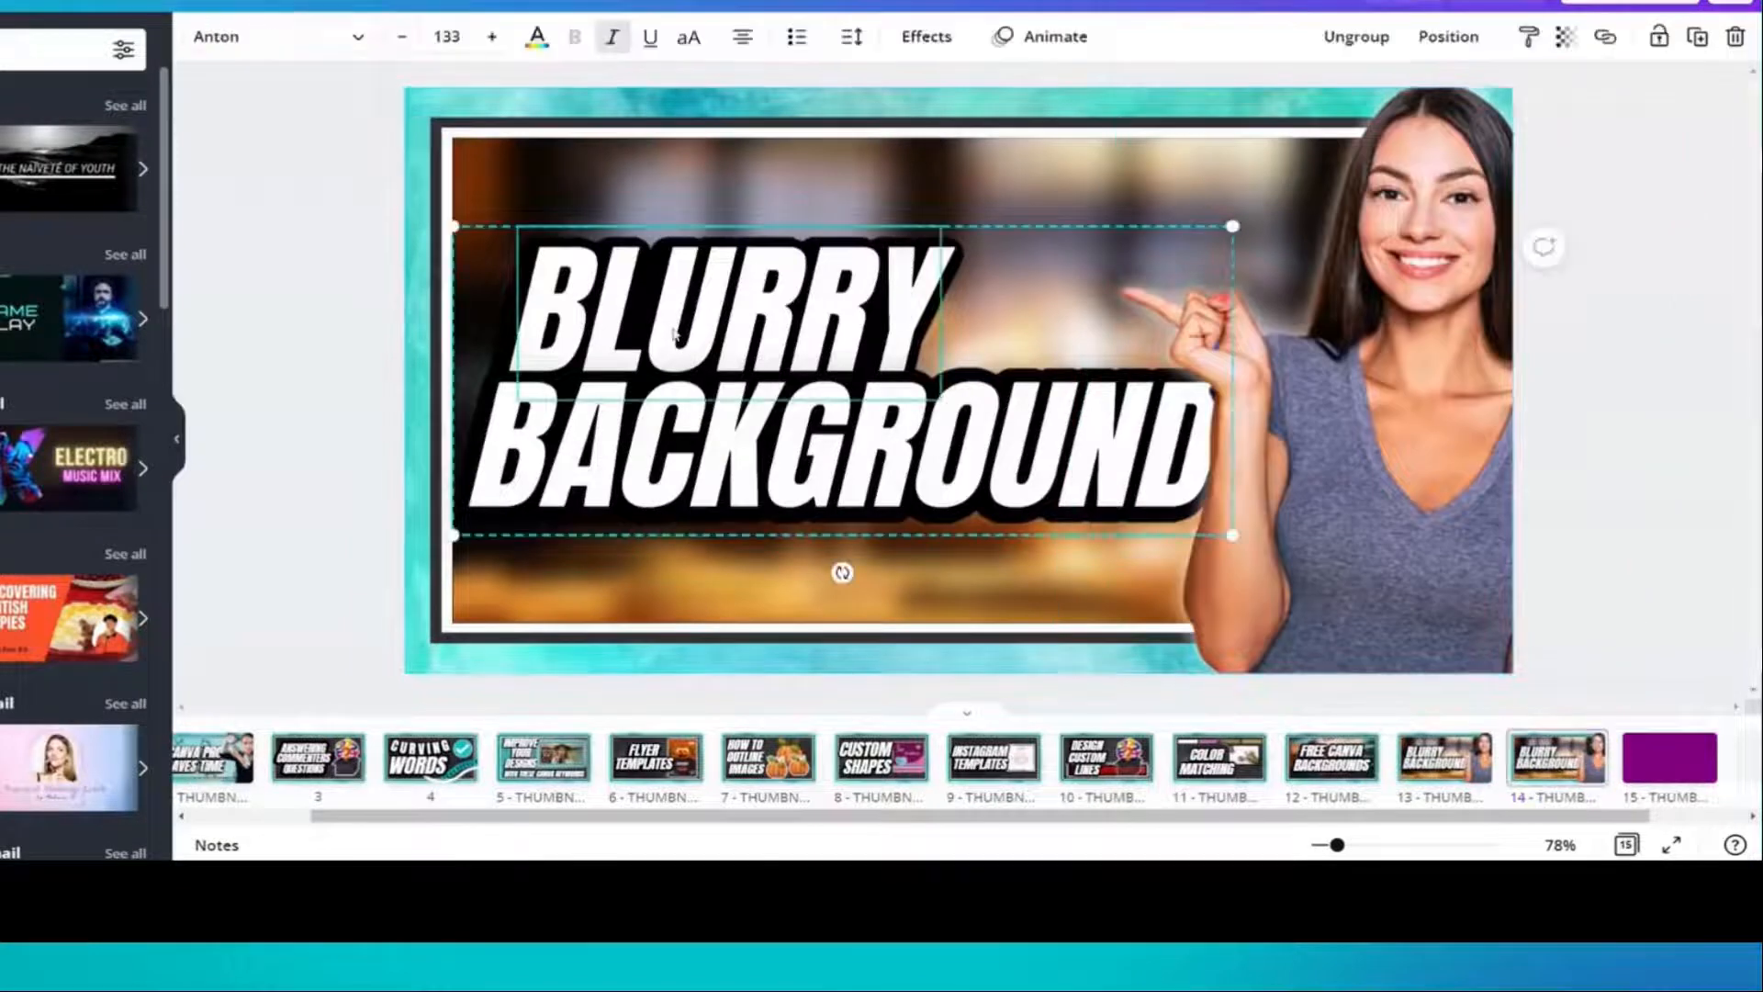
{"action": "left_click_drag", "start_coordinate": [687, 336], "coordinate": [1680, 764]}
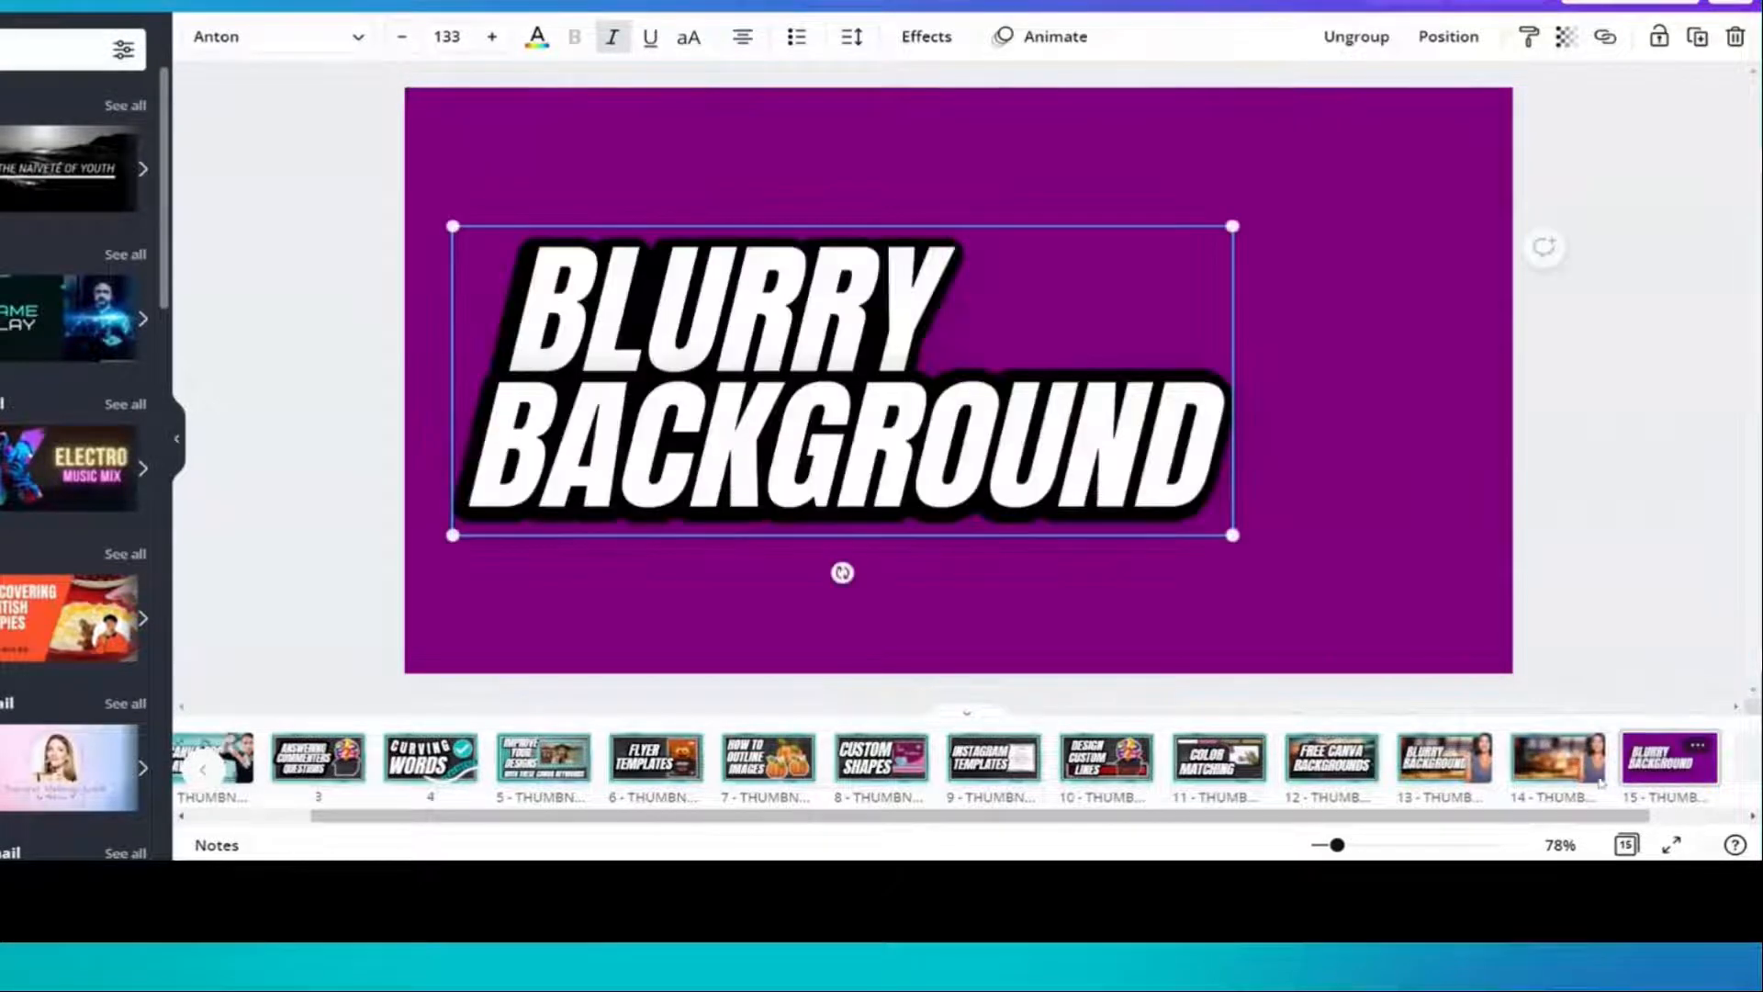
Delete the cutout photo of the woman from the duplicated thumbnail on page 14
{"action": "left_click", "coordinate": [1581, 767]}
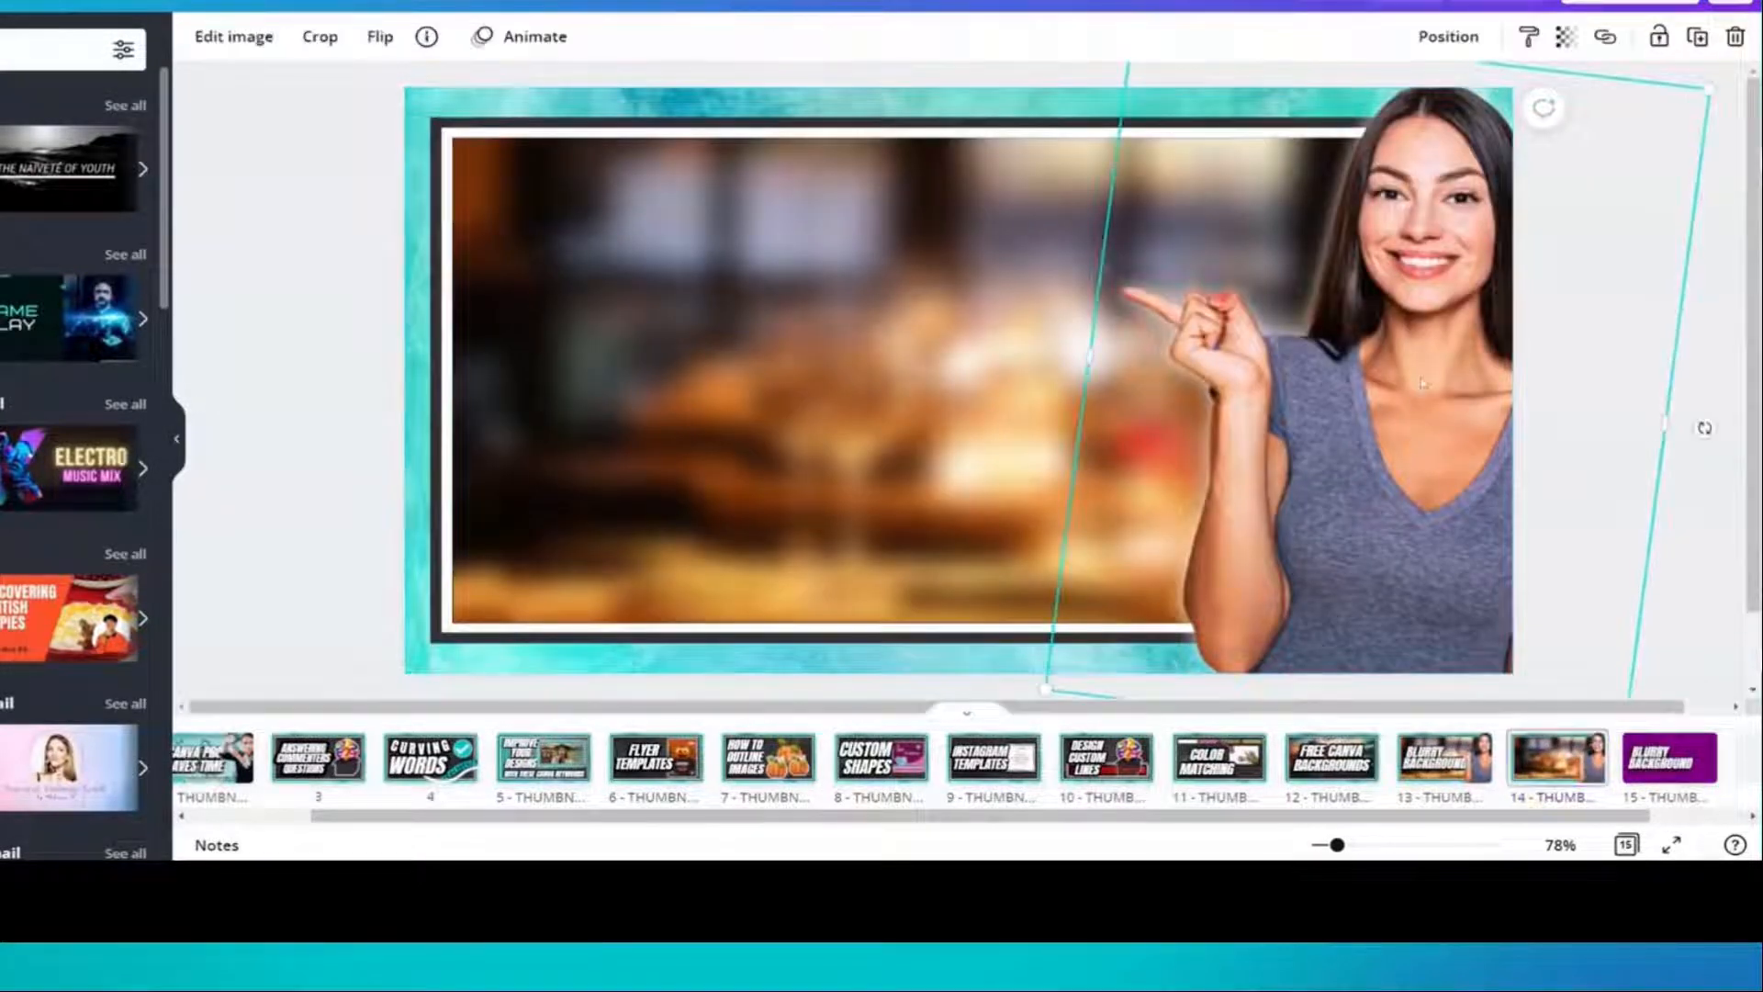
{"action": "key", "text": "Delete"}
{"action": "left_click", "coordinate": [1422, 383]}
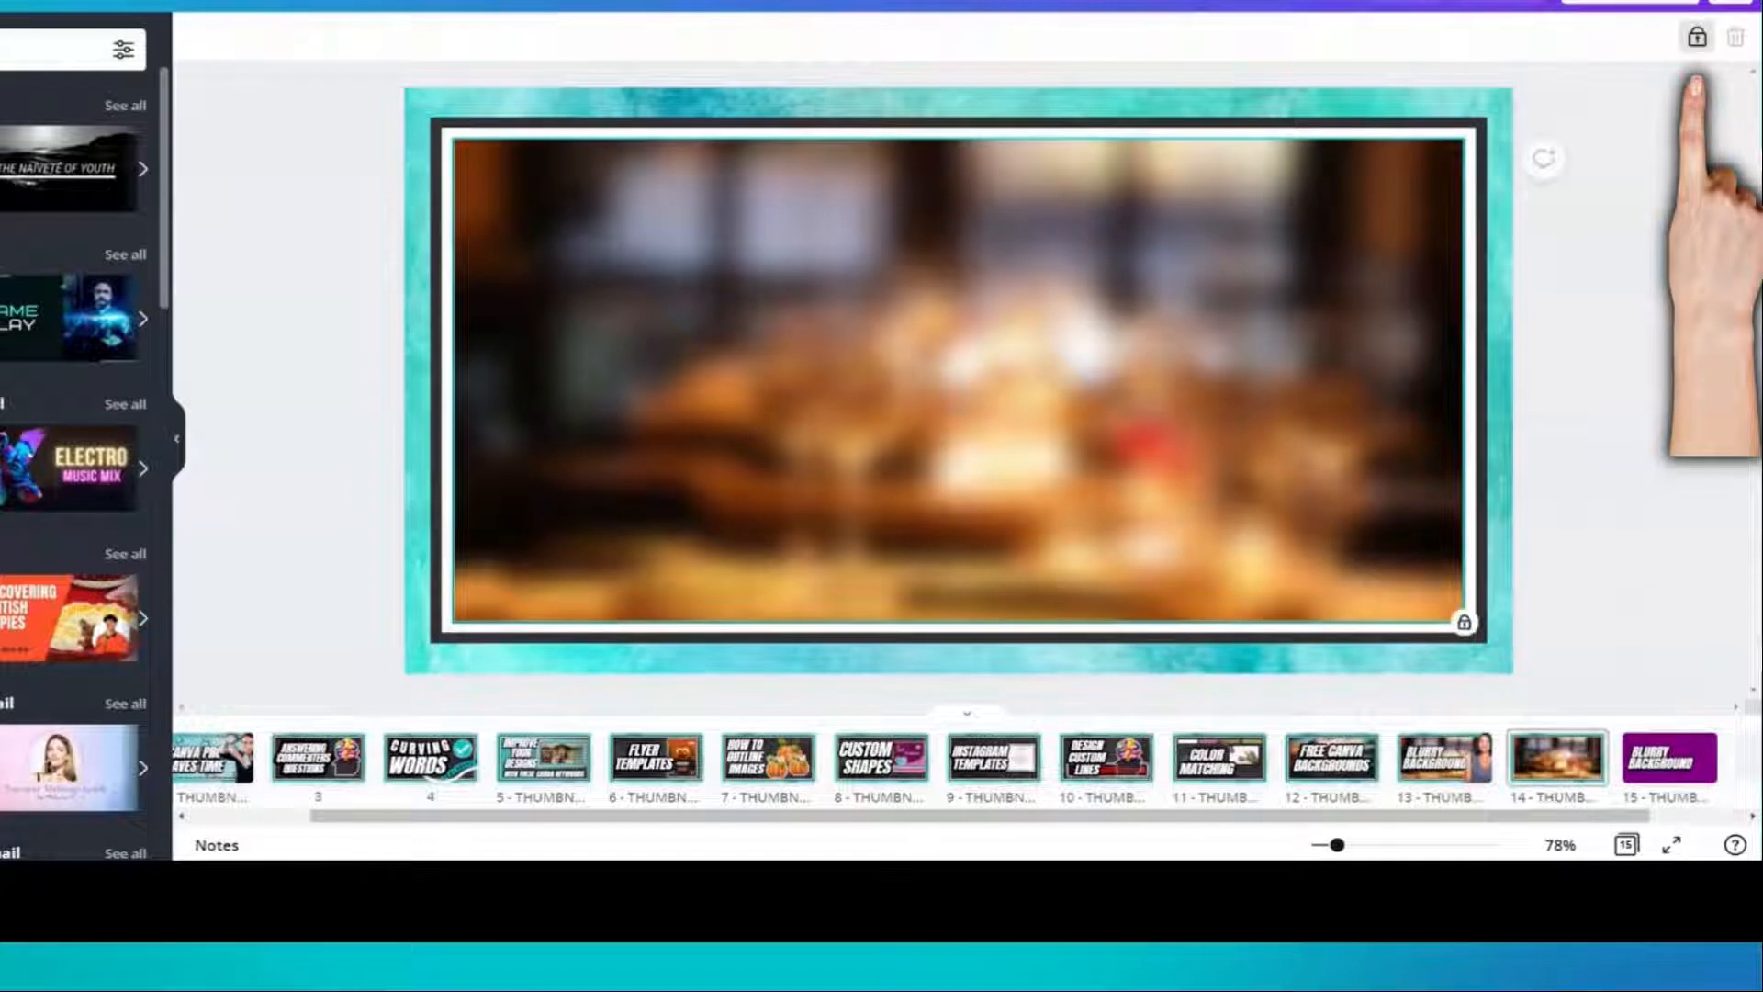
Unlock the blurred photo on page 14 and detach it from its frame inside the border
{"action": "left_click", "coordinate": [1697, 37]}
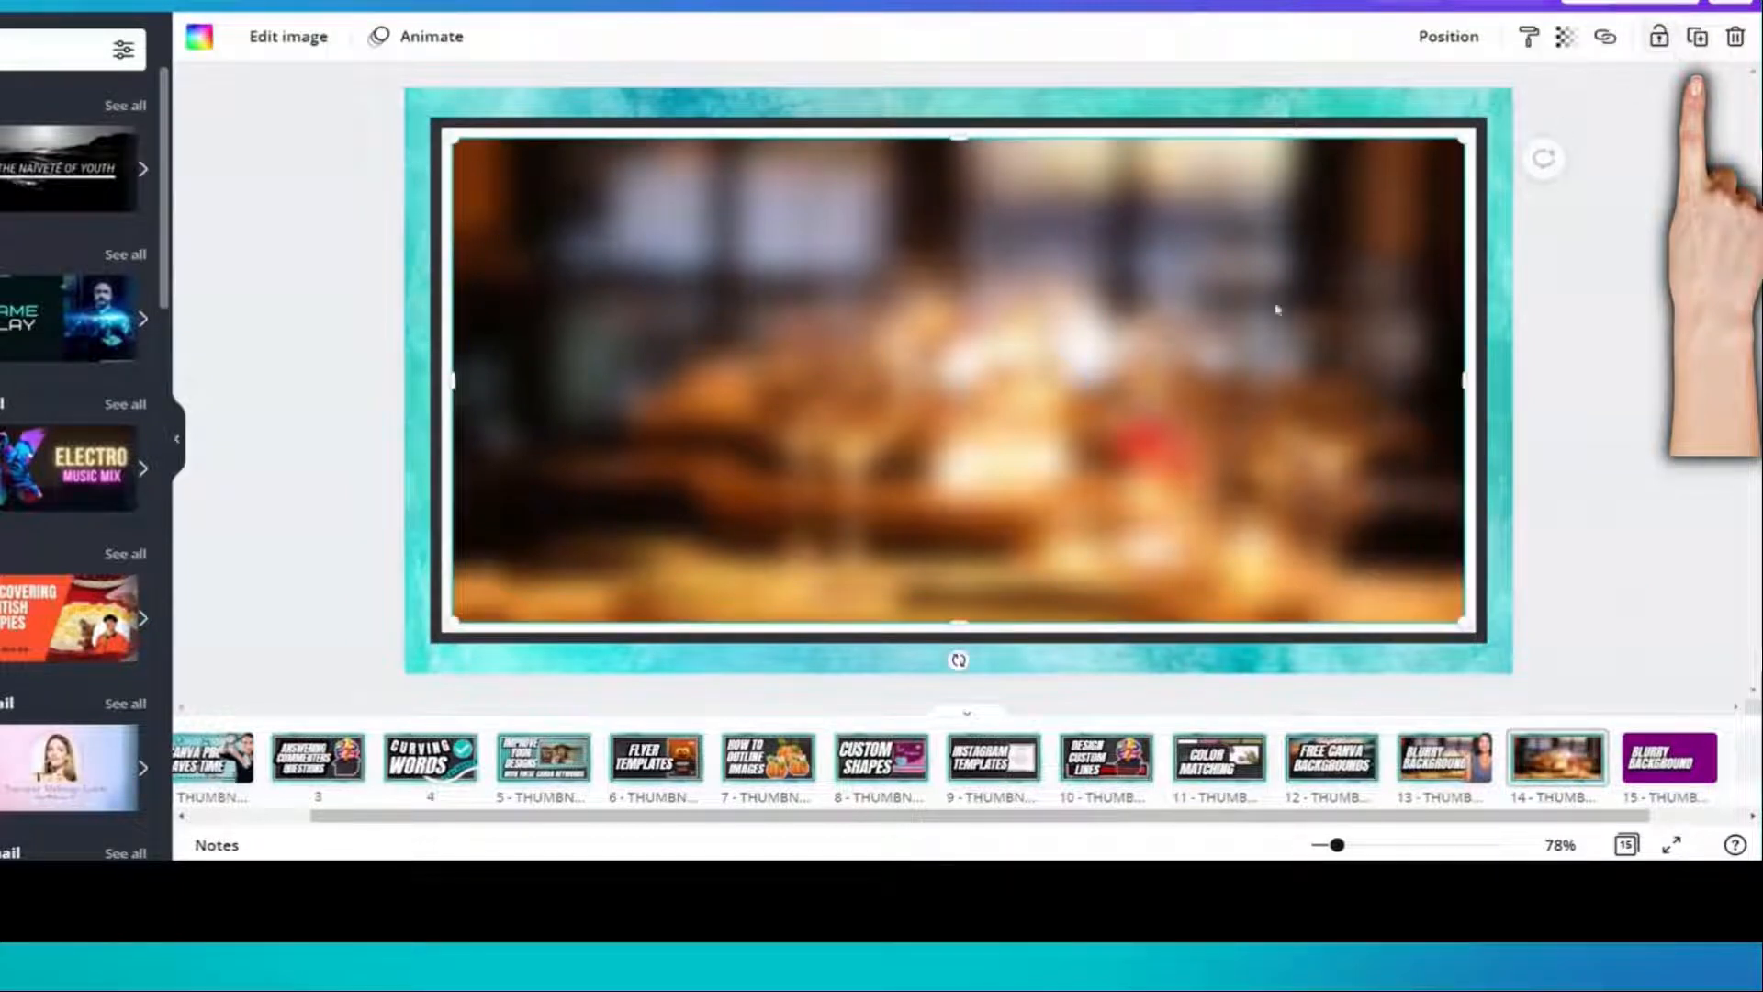
{"action": "right_click", "coordinate": [927, 464]}
{"action": "left_click", "coordinate": [1022, 773]}
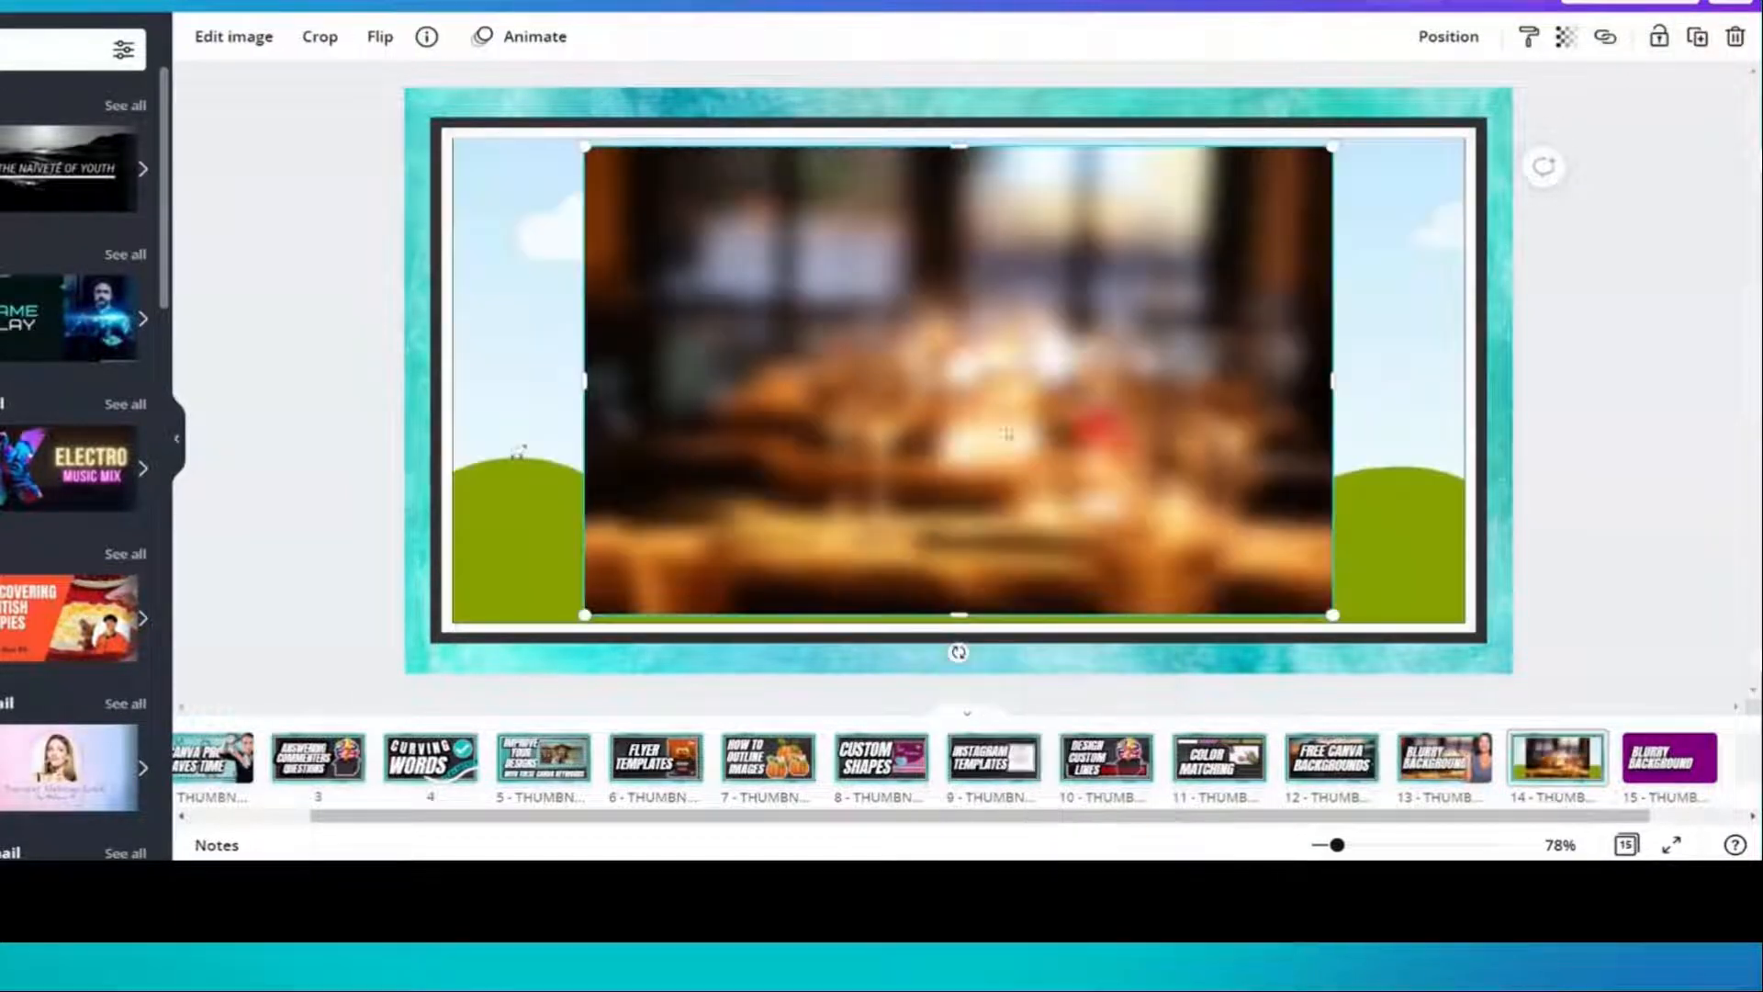
Delete the detached blurred photo from page 14 and search the stock photos for "thumbnail"
{"action": "key", "text": "Delete"}
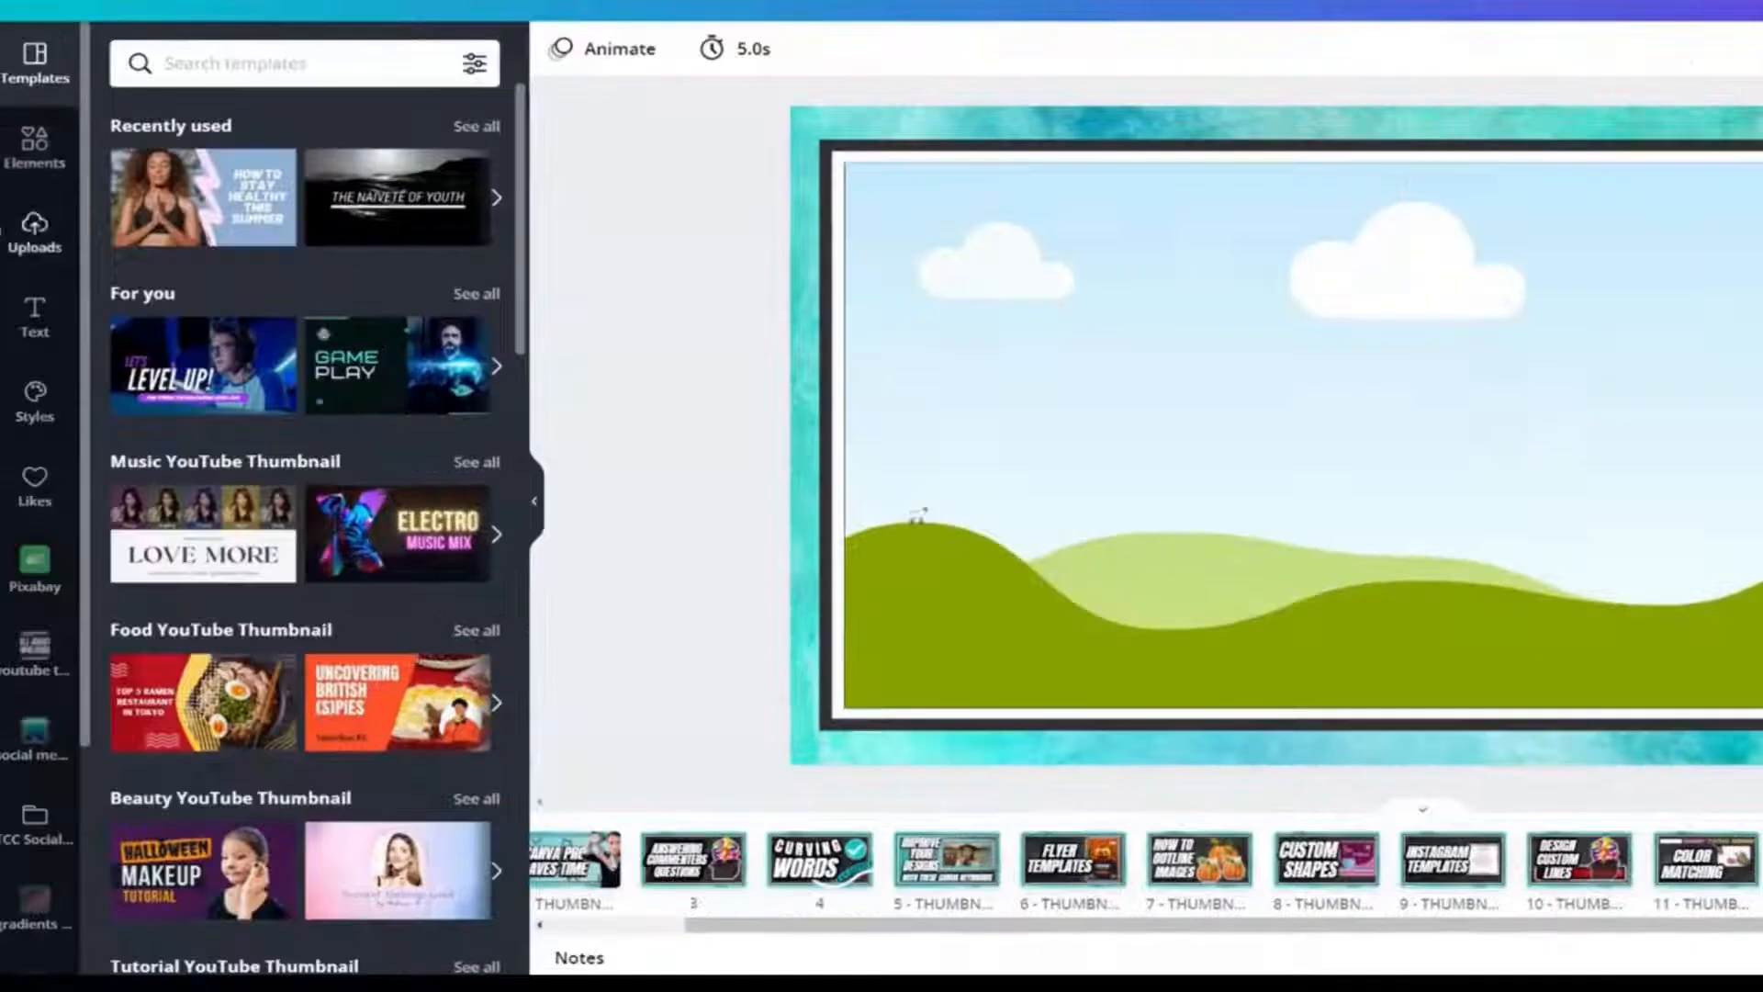
{"action": "left_click", "coordinate": [31, 173]}
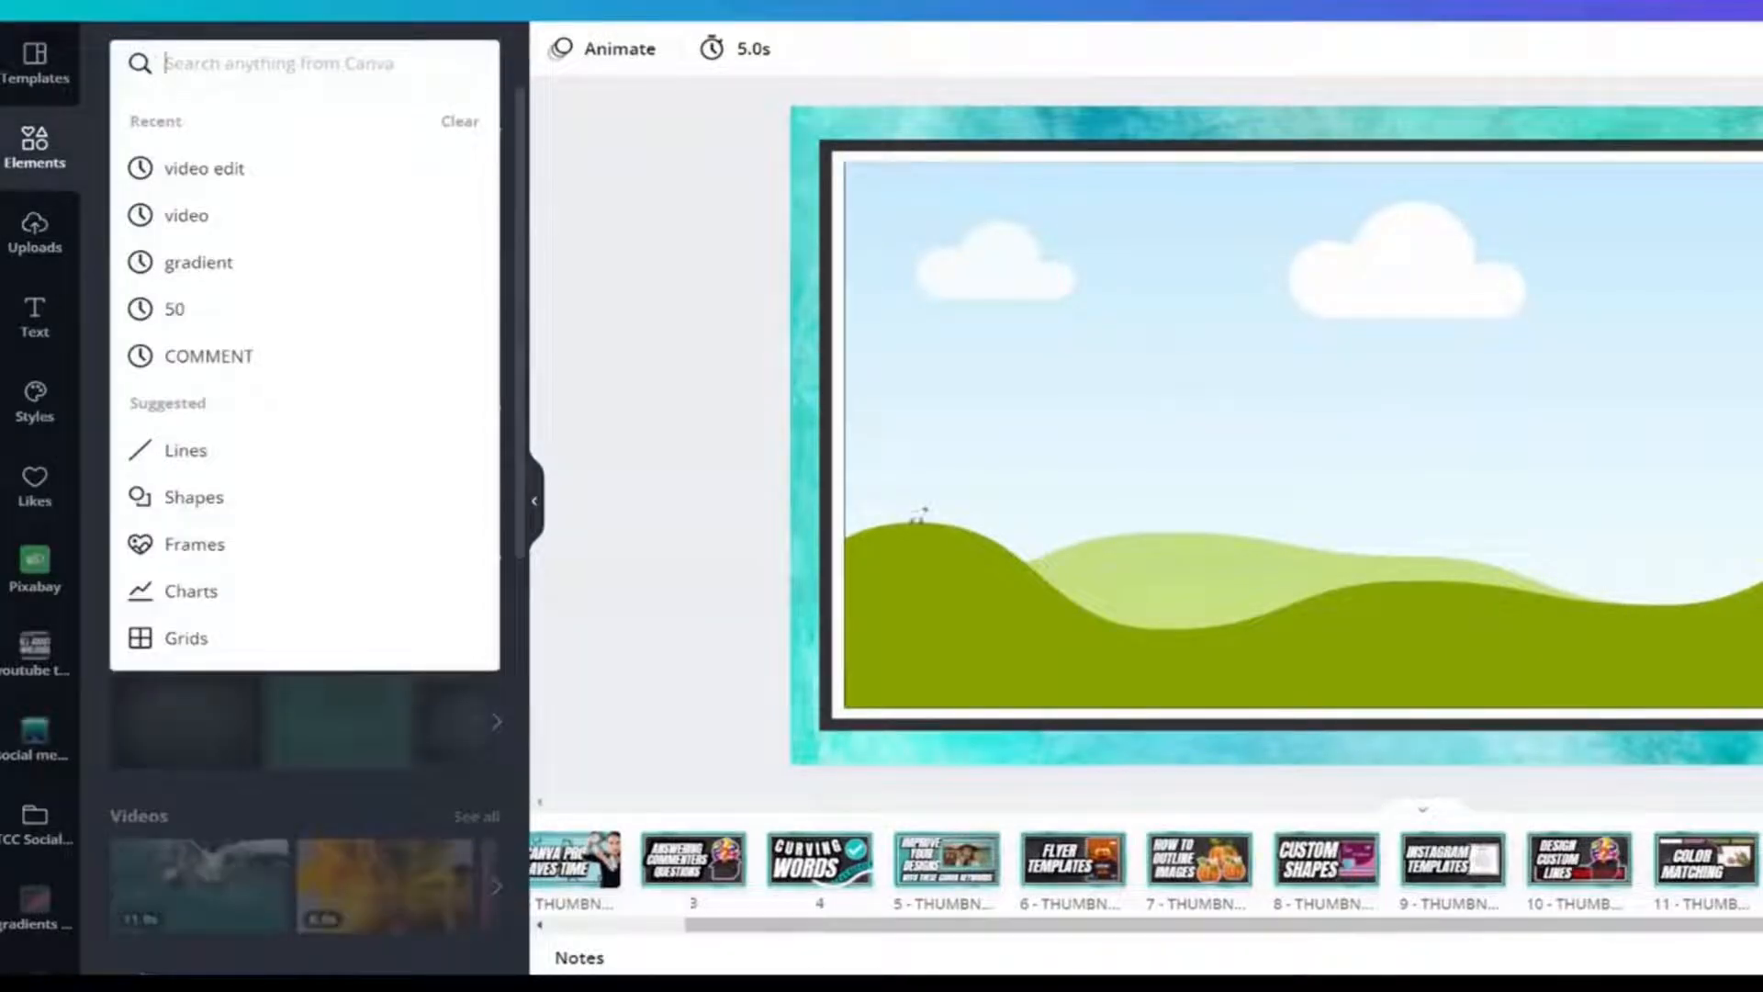
{"action": "type", "text": "thumbnail"}
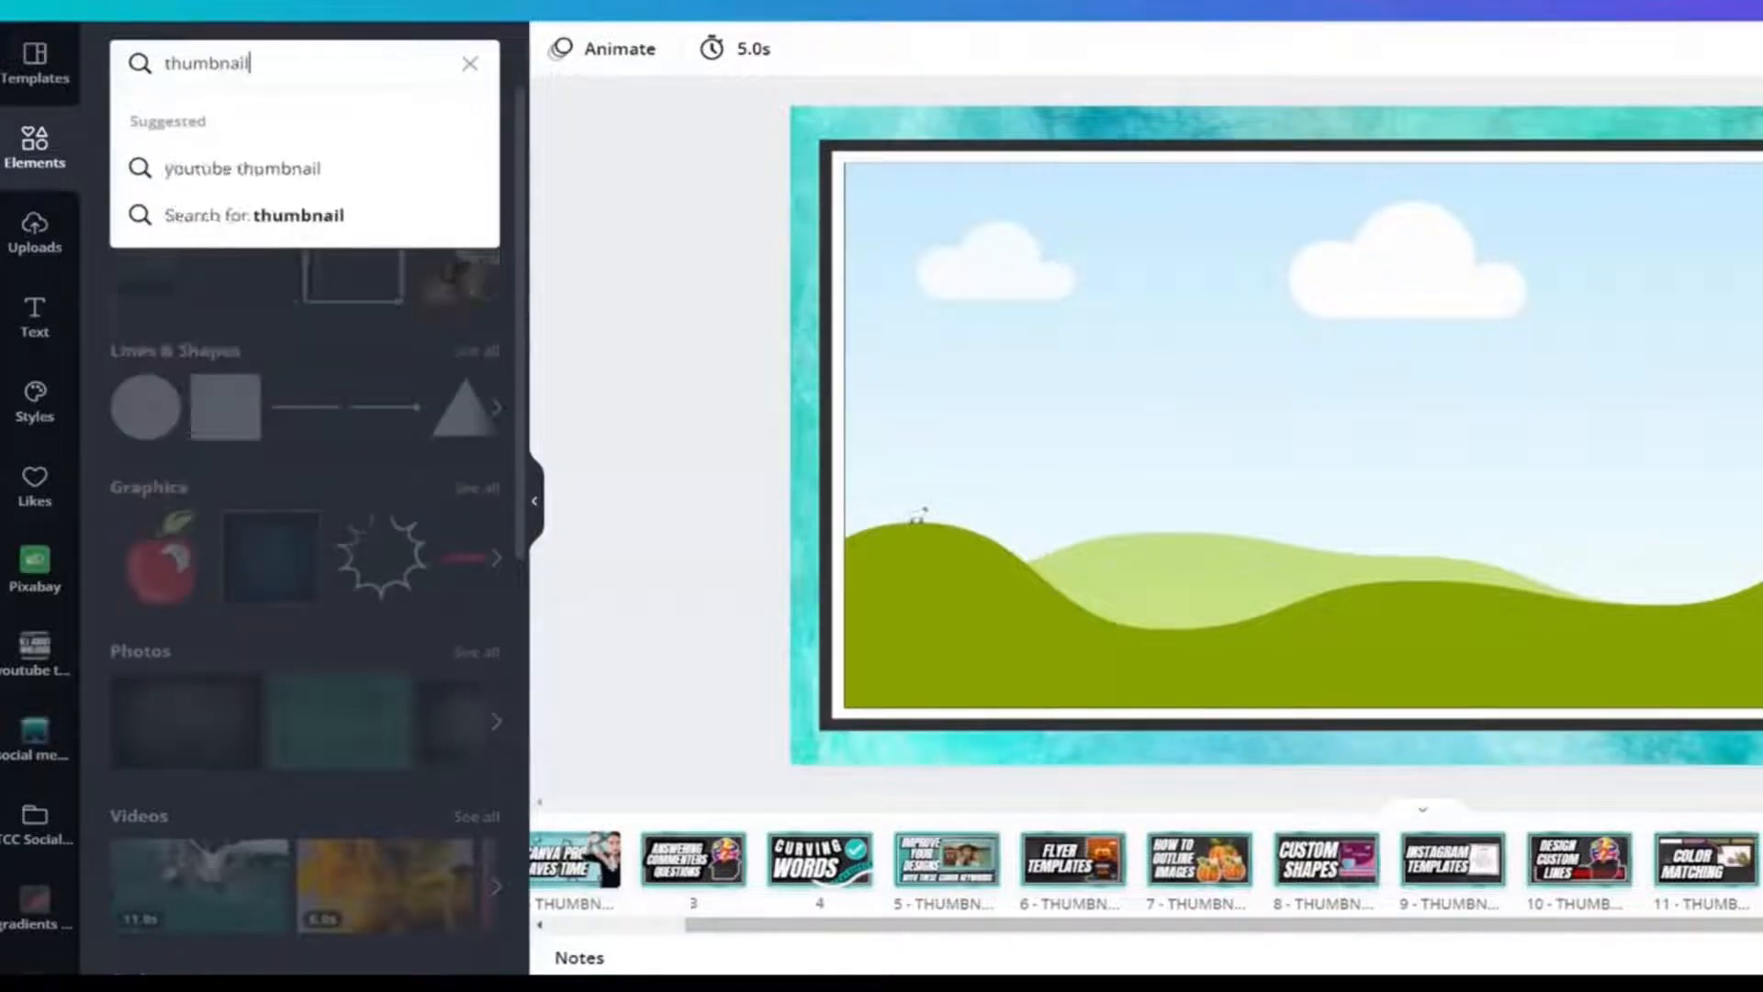
{"action": "key", "text": "Return"}
{"action": "left_click", "coordinate": [214, 133]}
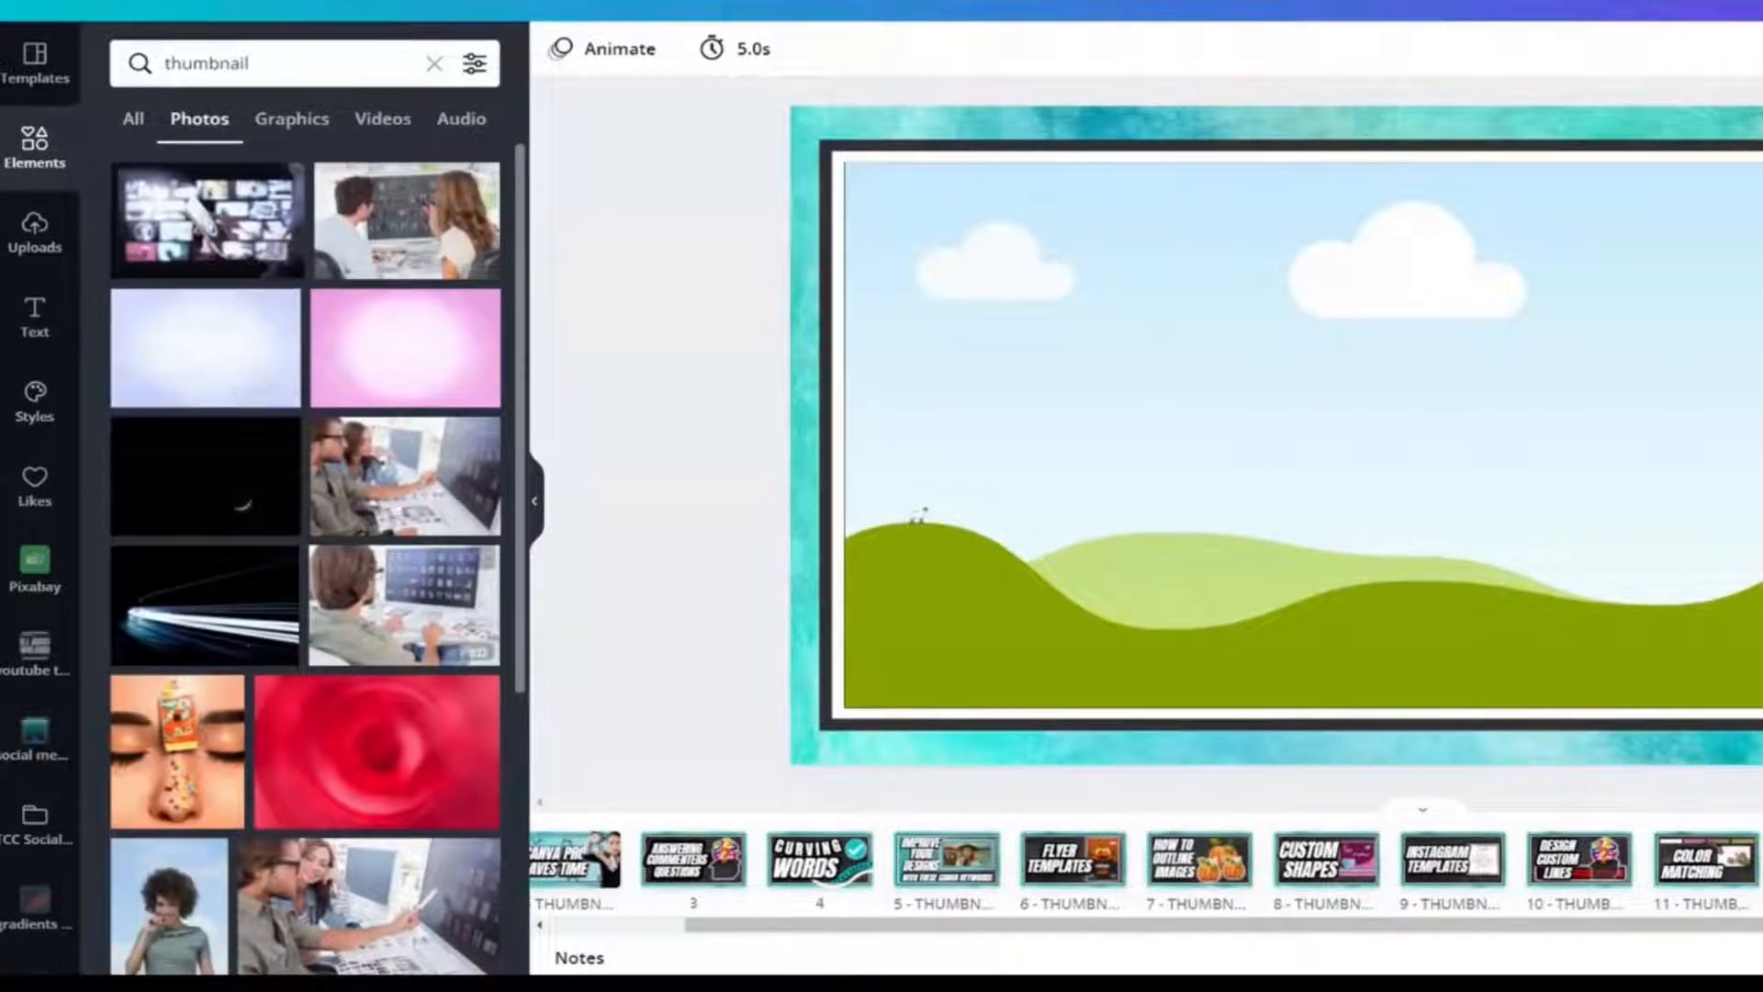
{"action": "scroll", "coordinate": [409, 459], "scroll_direction": "down", "scroll_amount": 7}
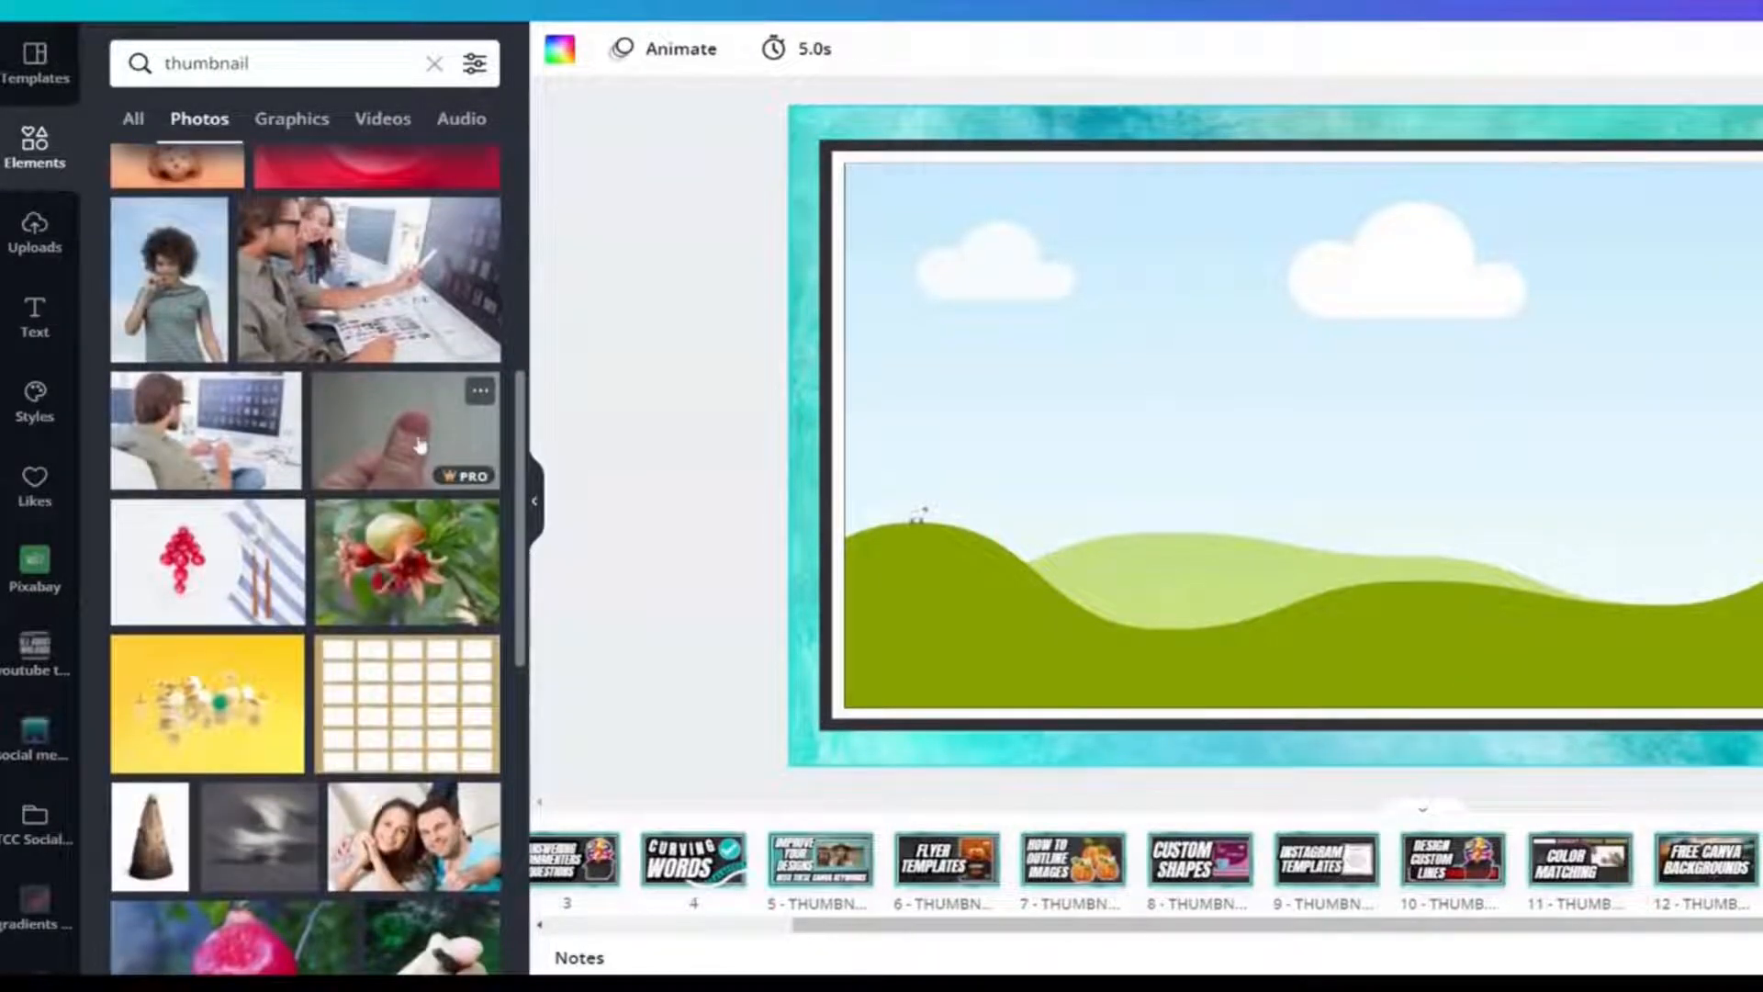
{"action": "left_click", "coordinate": [418, 445]}
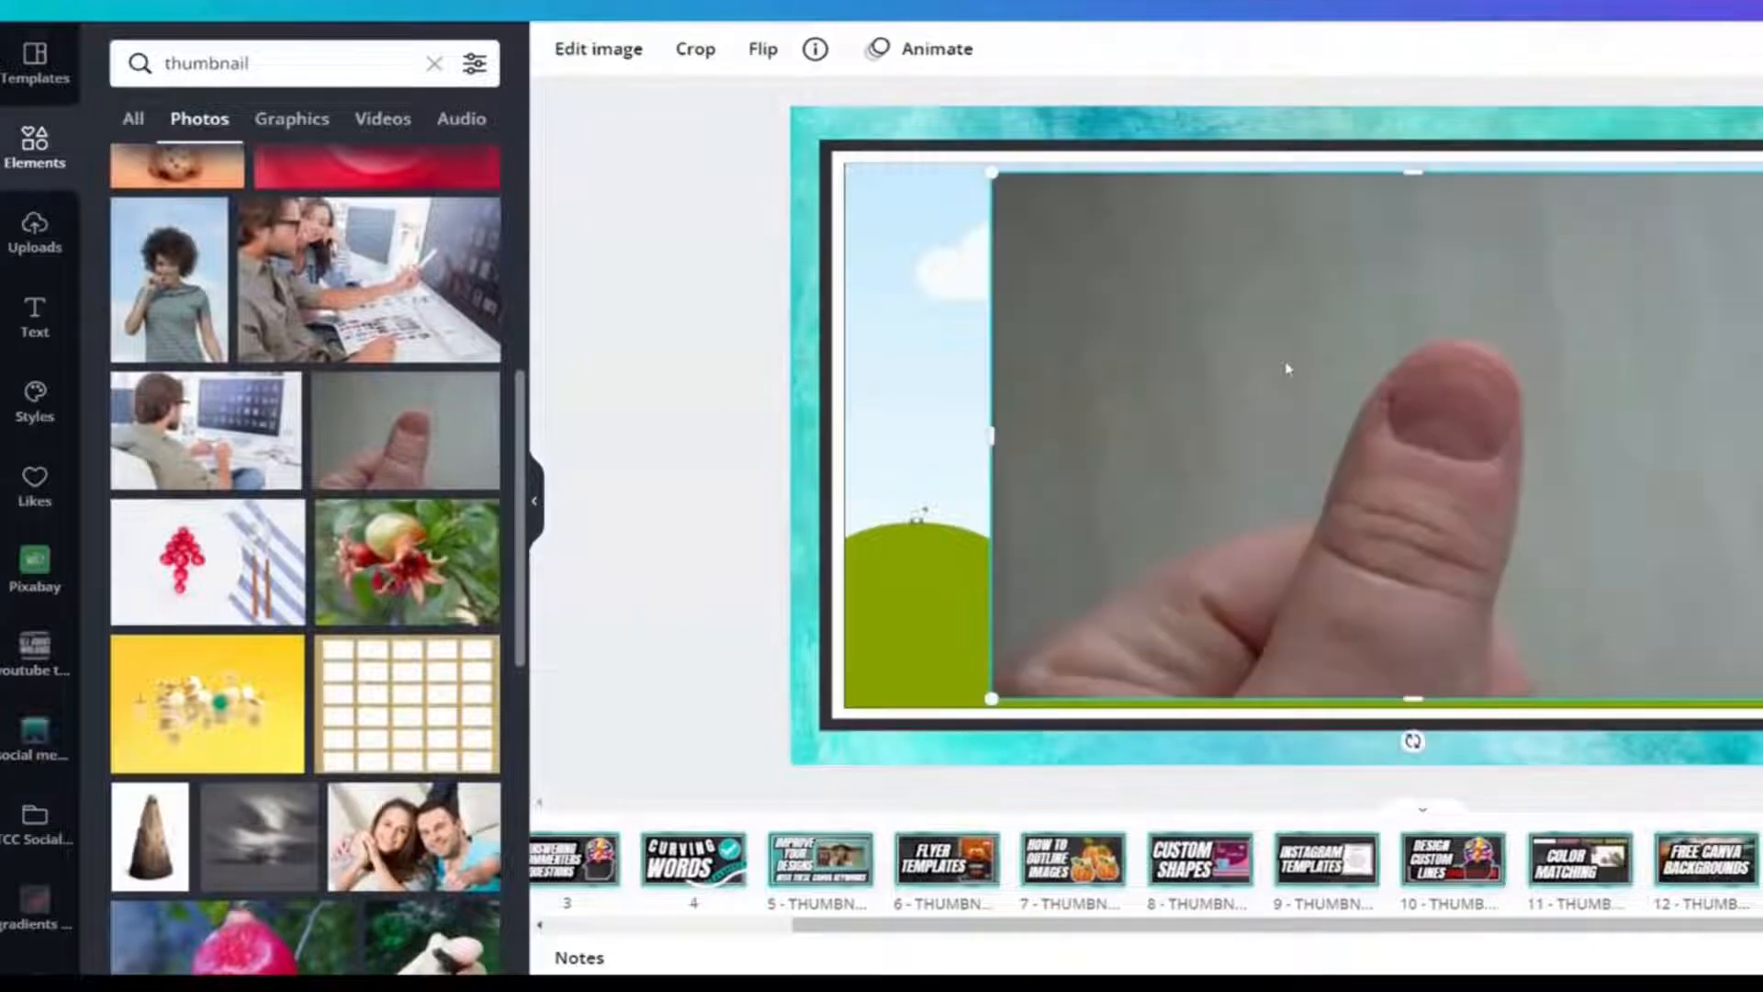
{"action": "key", "text": "Delete"}
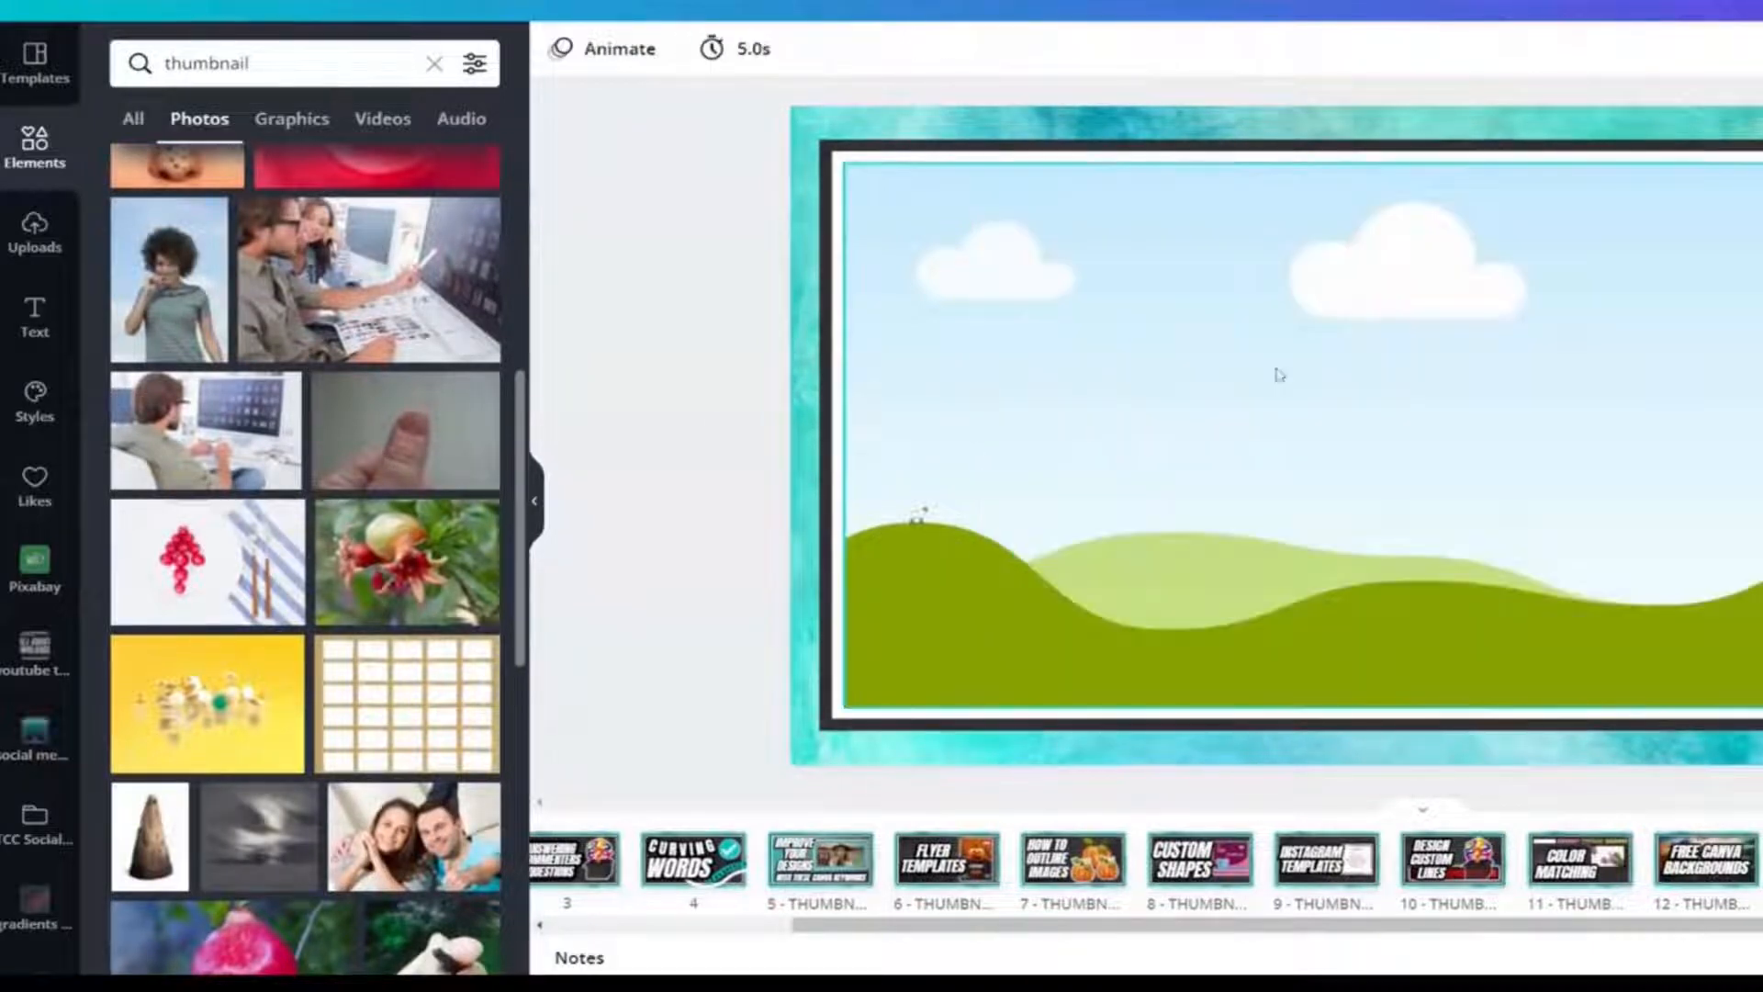
Place the stock photo of the man and woman working at a computer into the empty frame on page 14
{"action": "scroll", "coordinate": [375, 601], "scroll_direction": "up", "scroll_amount": 3}
{"action": "left_click", "coordinate": [375, 602]}
{"action": "left_click_drag", "start_coordinate": [1494, 375], "coordinate": [1366, 400]}
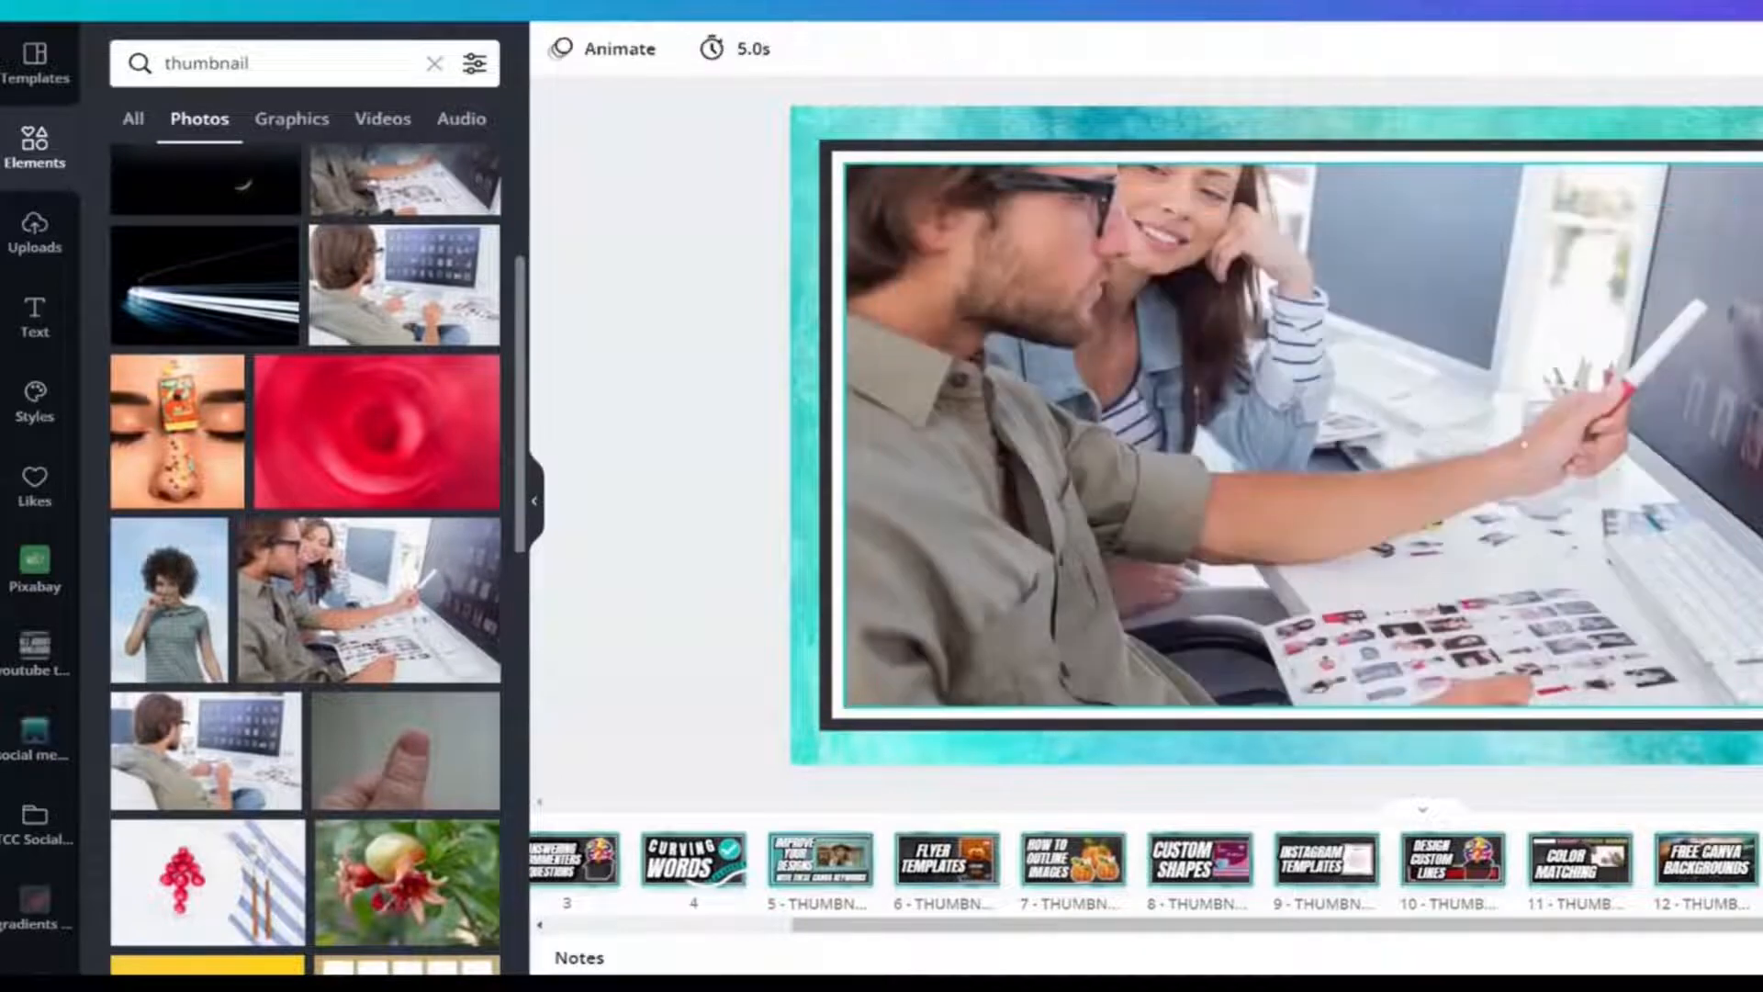
Increase the blur of the framed office photo through its image adjustments
{"action": "left_click", "coordinate": [1295, 514]}
{"action": "left_click", "coordinate": [675, 51]}
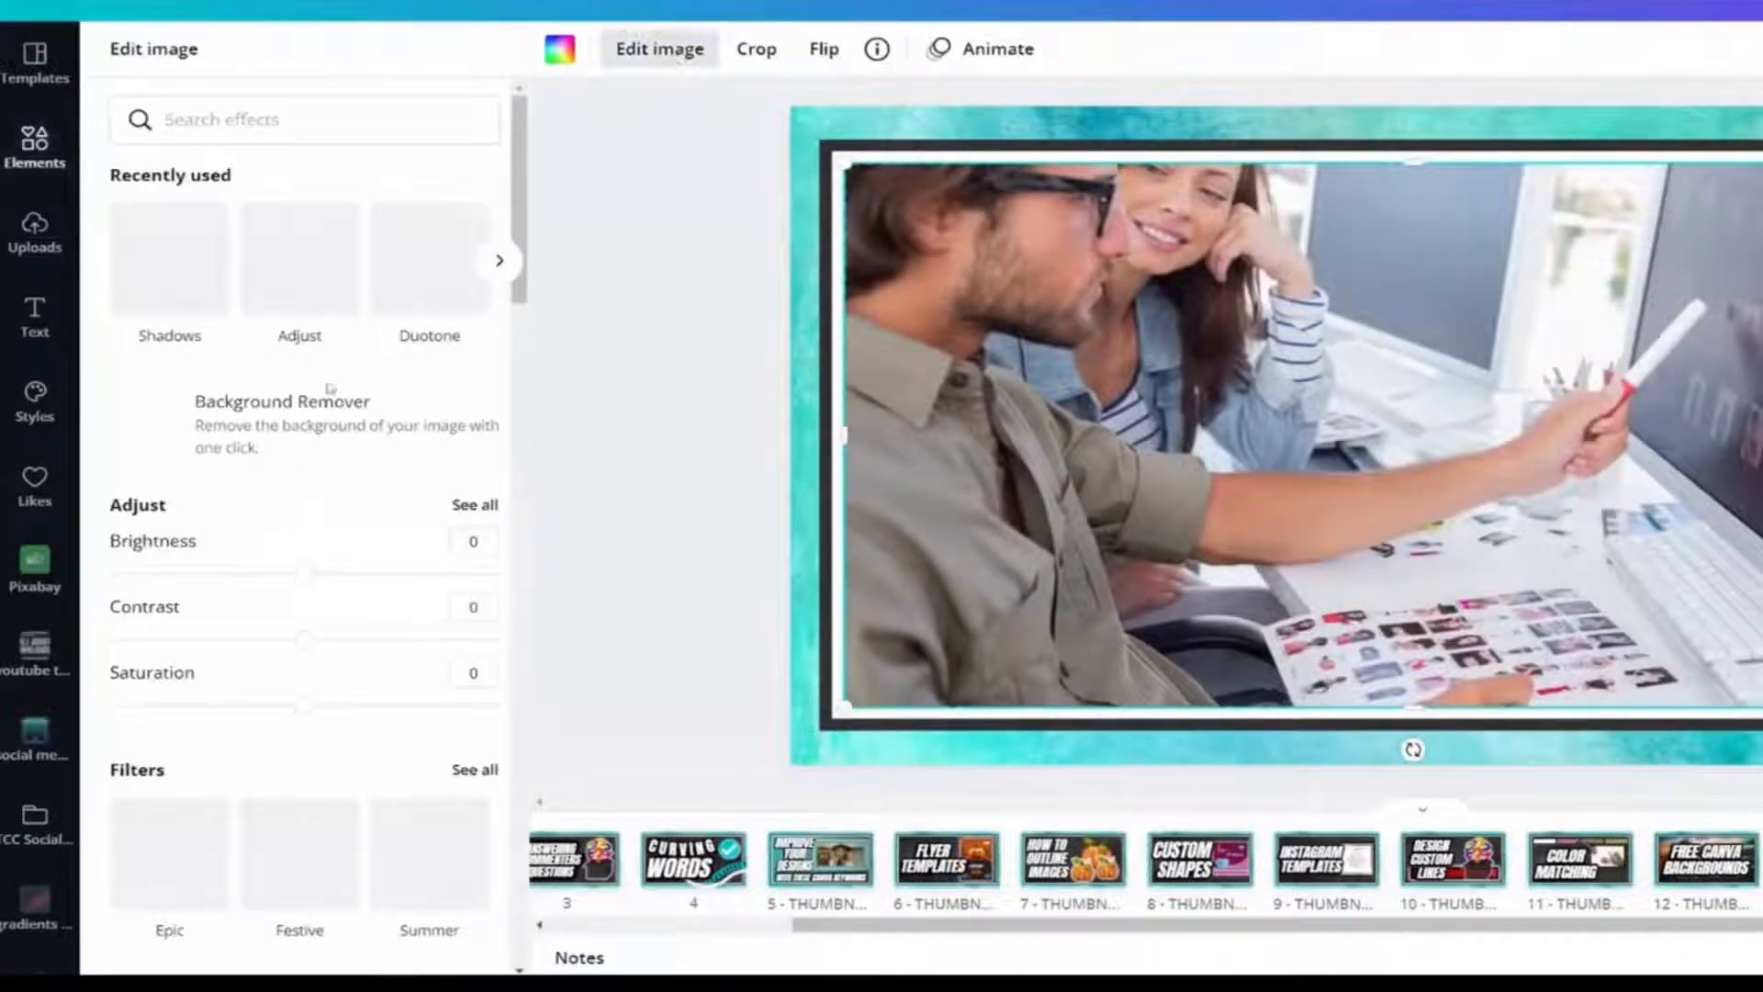
{"action": "left_click", "coordinate": [475, 504]}
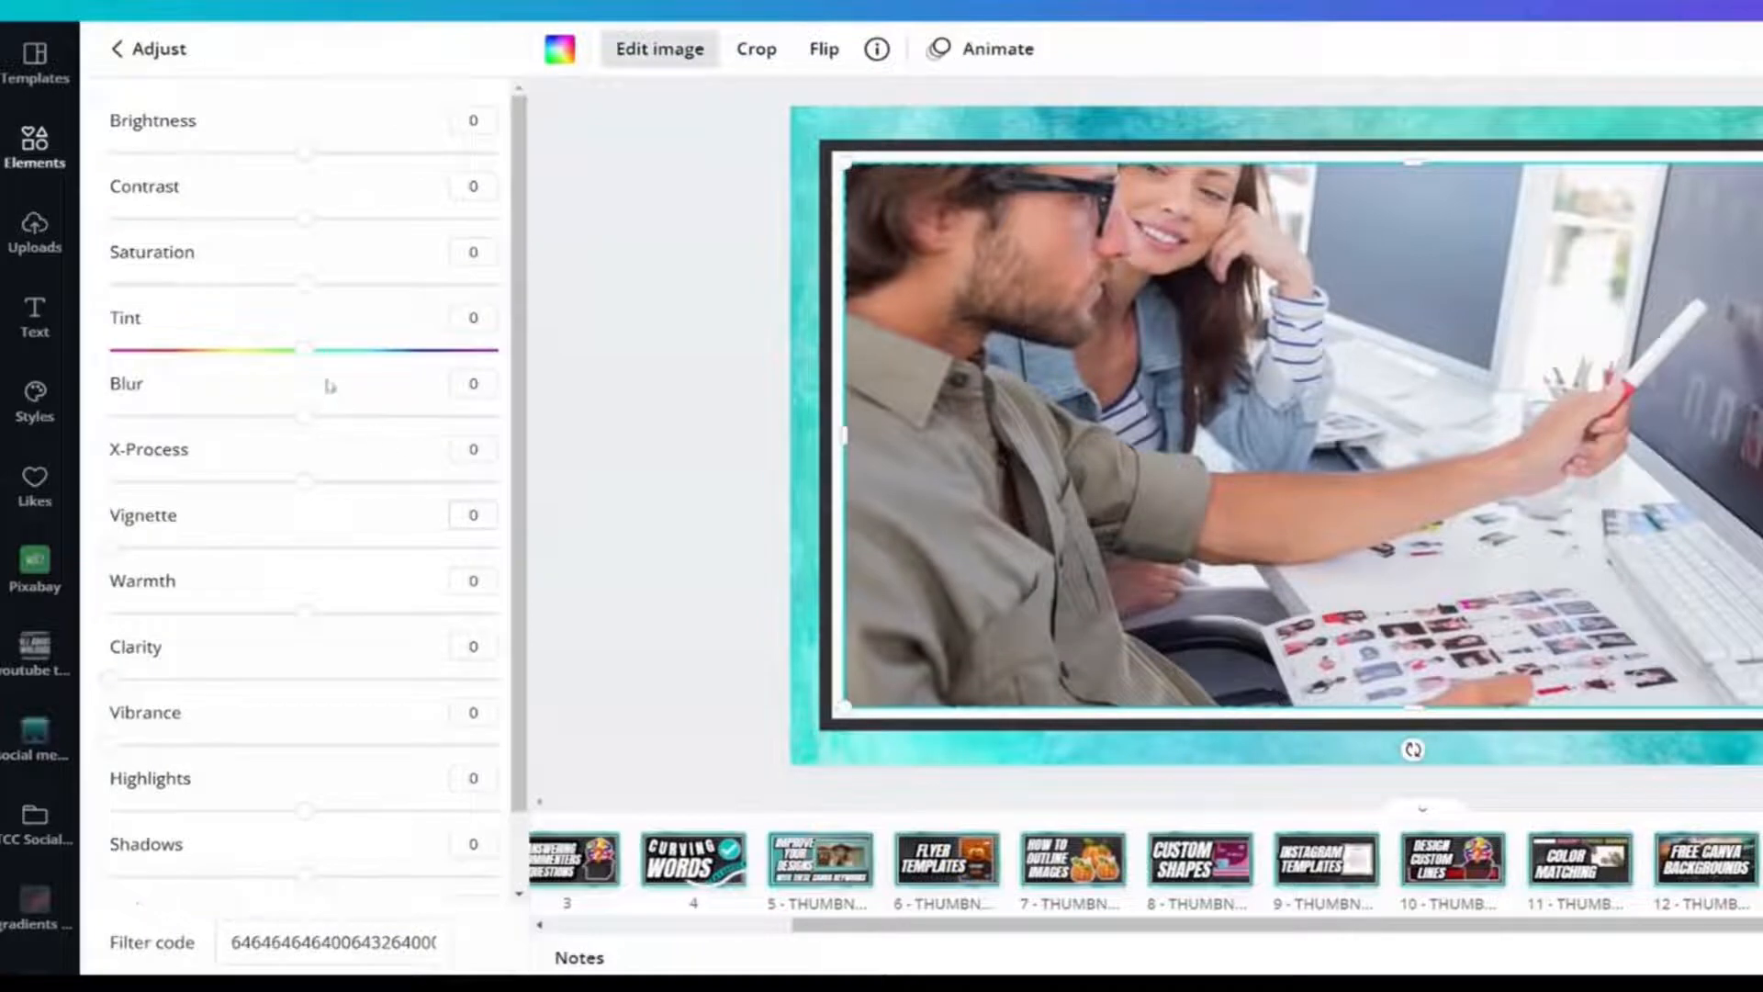
{"action": "left_click_drag", "start_coordinate": [309, 416], "coordinate": [347, 419]}
{"action": "left_click", "coordinate": [680, 420]}
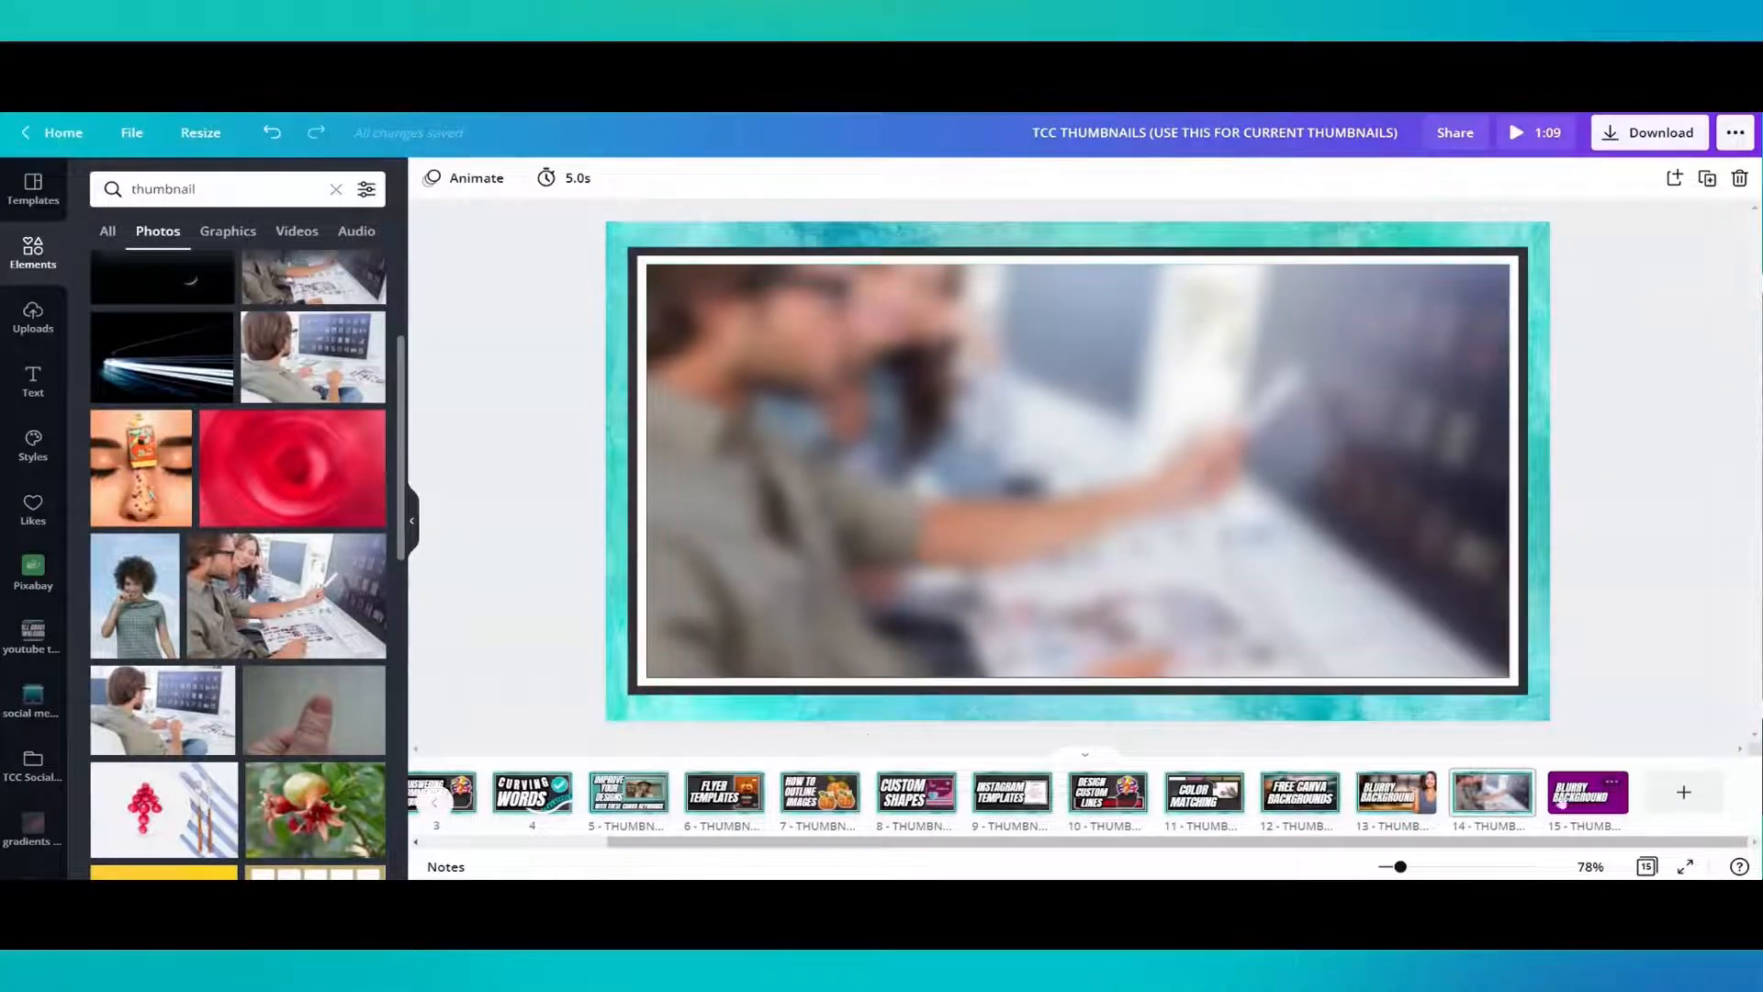
Ungroup the "Blurry Background" title on the purple page 15
{"action": "left_click", "coordinate": [1762, 880]}
{"action": "left_click", "coordinate": [954, 442]}
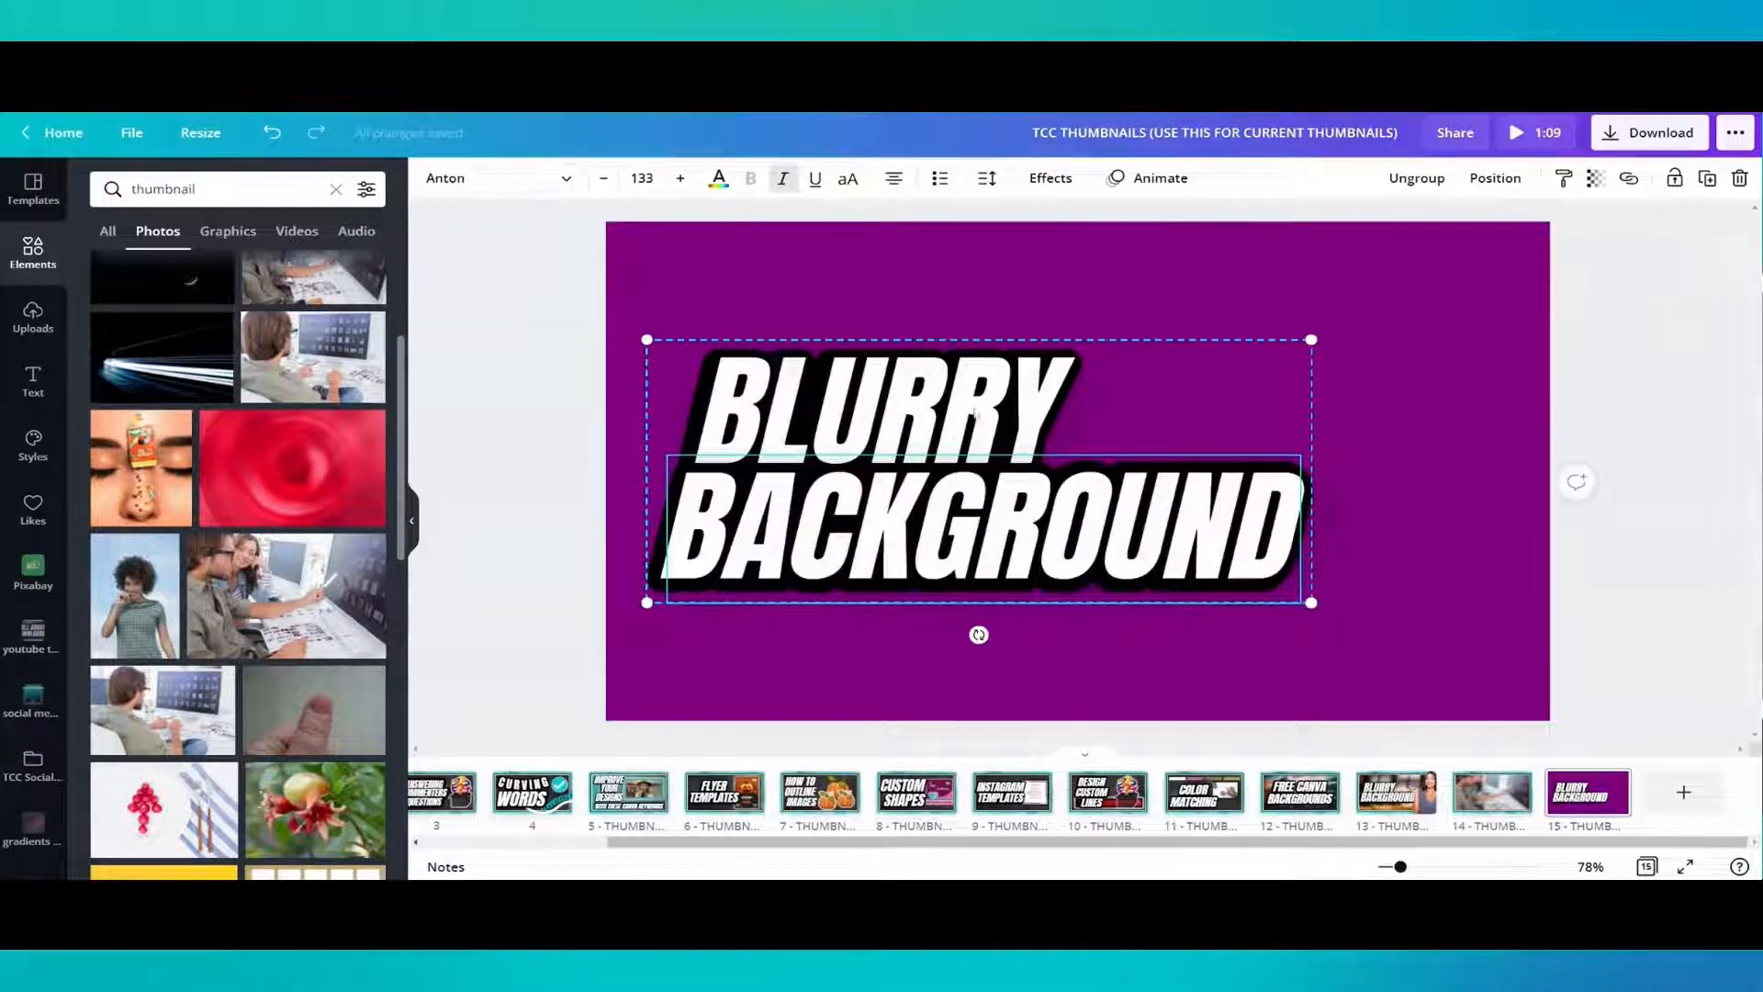
{"action": "left_click", "coordinate": [1450, 184]}
{"action": "left_click", "coordinate": [1354, 347]}
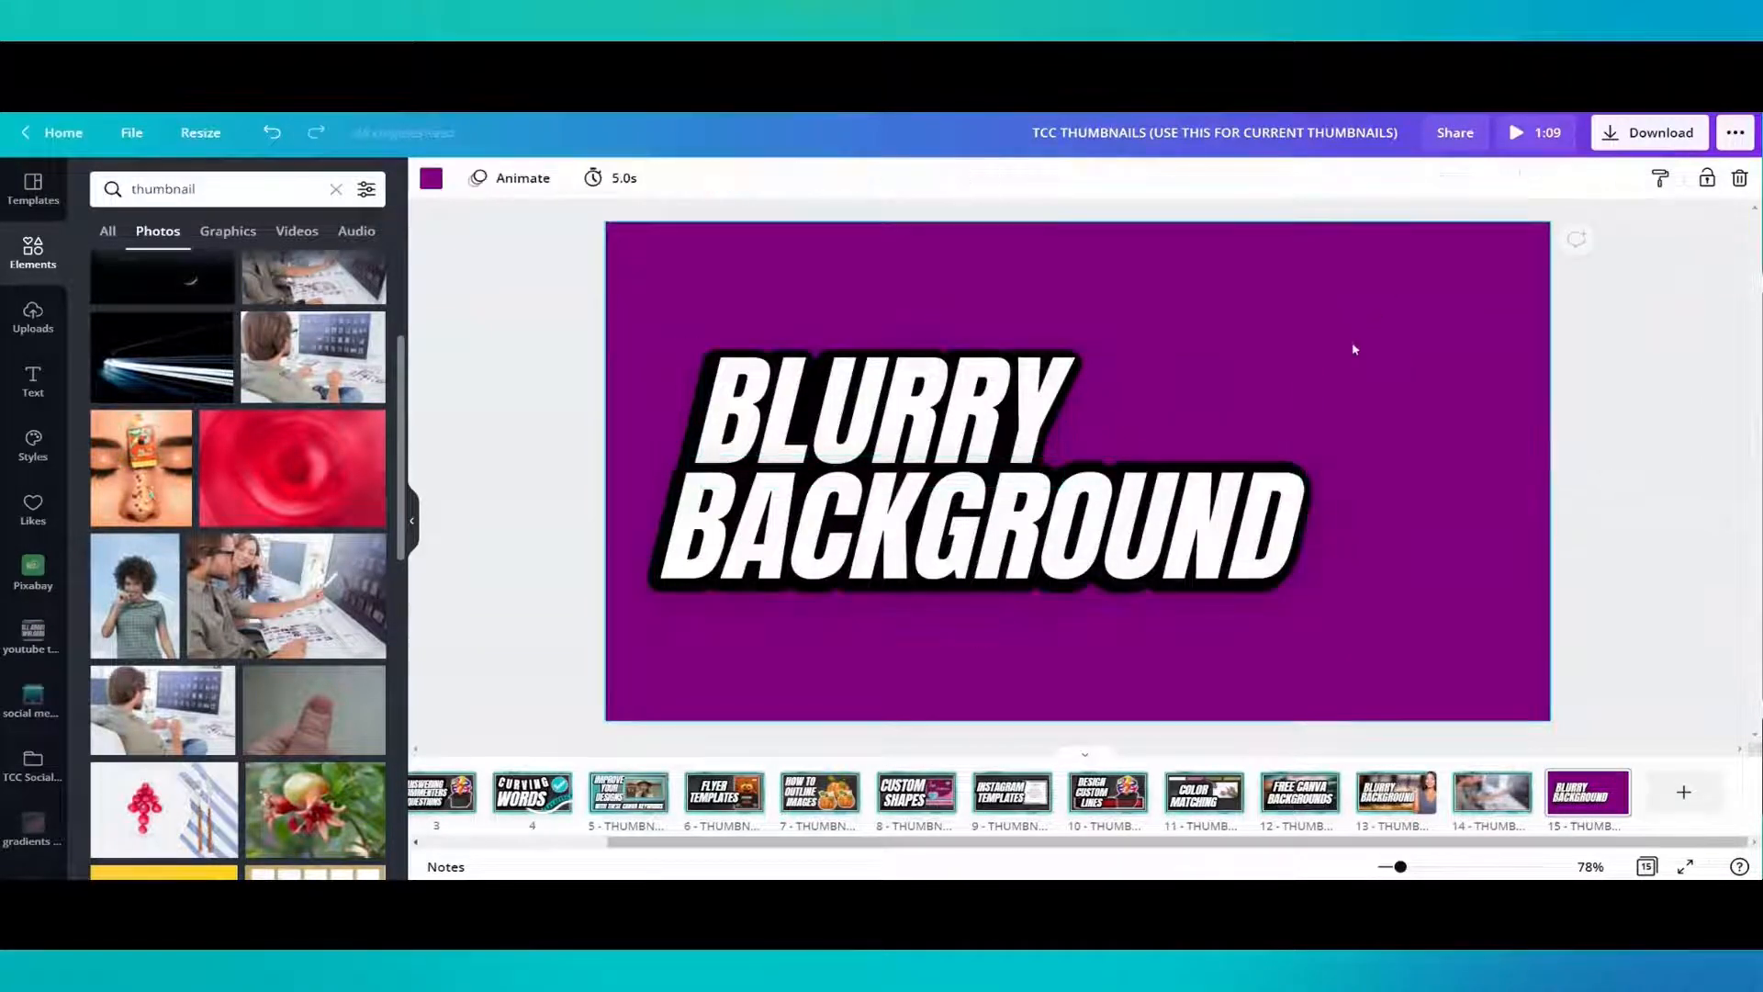
Move the two white title words off their black backing shape and delete that shape
{"action": "left_click", "coordinate": [979, 418]}
{"action": "left_click", "coordinate": [1156, 526]}
{"action": "left_click_drag", "start_coordinate": [934, 379], "coordinate": [1195, 325]}
{"action": "left_click_drag", "start_coordinate": [1046, 521], "coordinate": [1268, 586]}
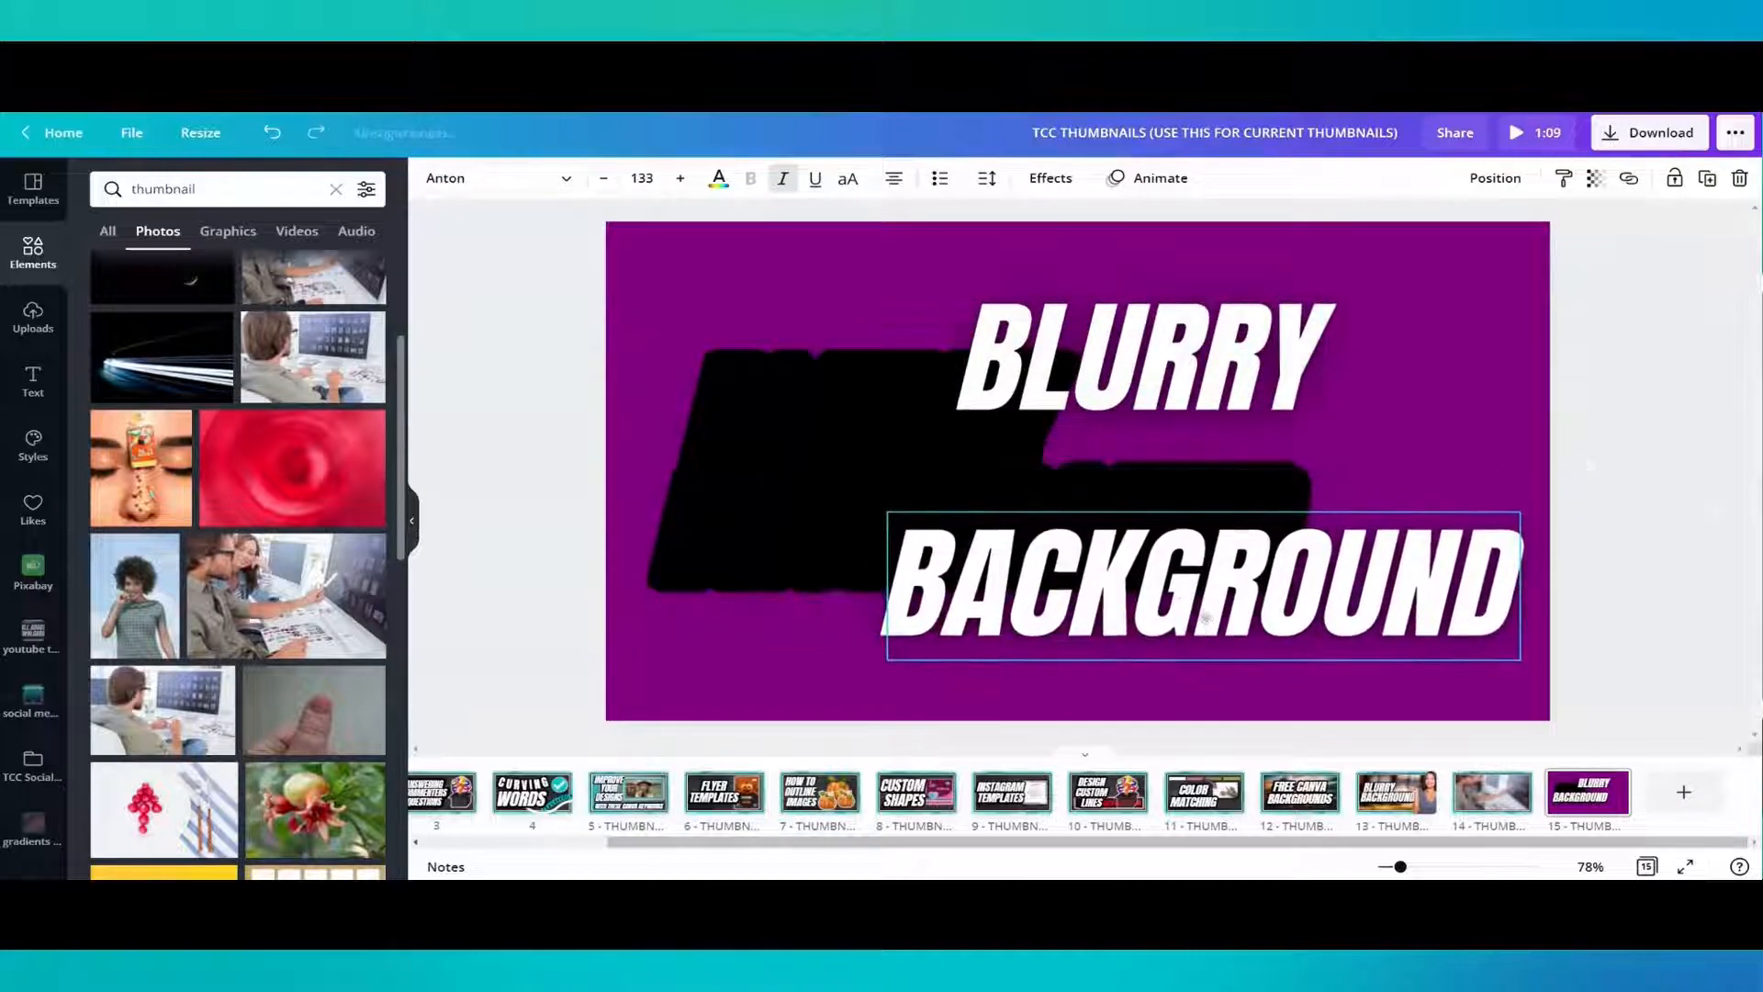
{"action": "left_click", "coordinate": [868, 453]}
{"action": "key", "text": "Delete"}
Stack "BLURRY" directly above "BACKGROUND" near the middle of the purple page
{"action": "left_click", "coordinate": [1072, 556]}
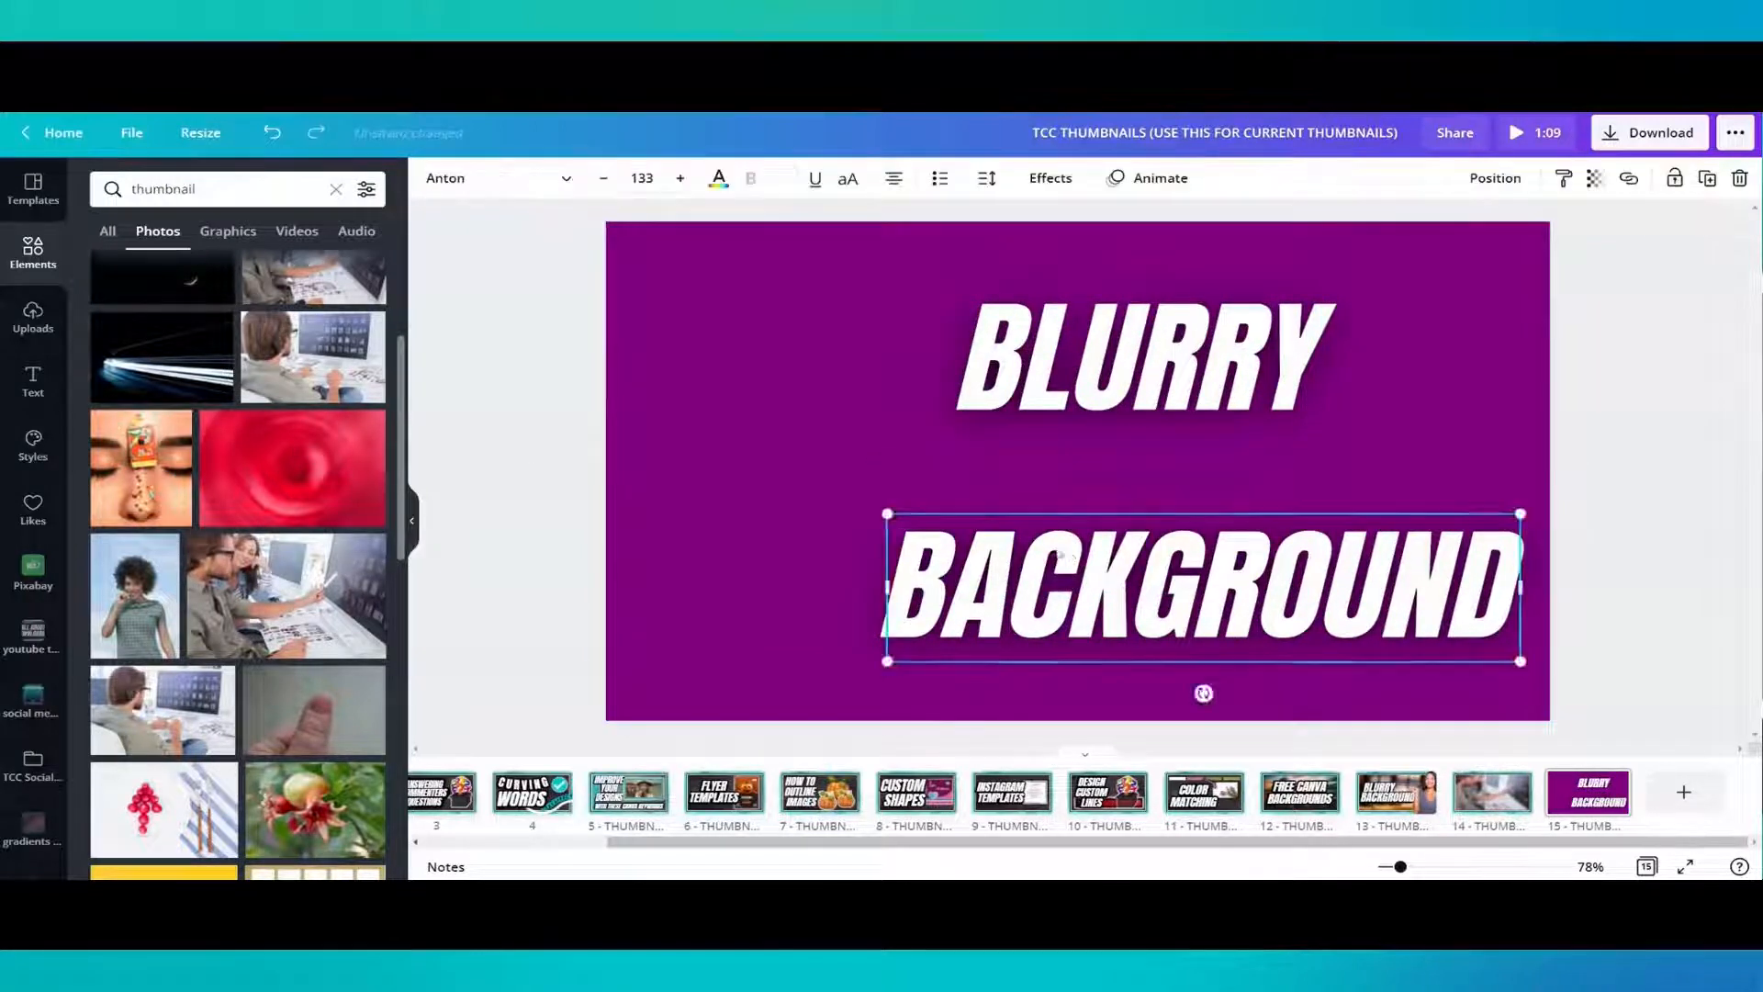
{"action": "left_click_drag", "start_coordinate": [1072, 556], "coordinate": [933, 533]}
{"action": "left_click_drag", "start_coordinate": [1074, 389], "coordinate": [913, 449]}
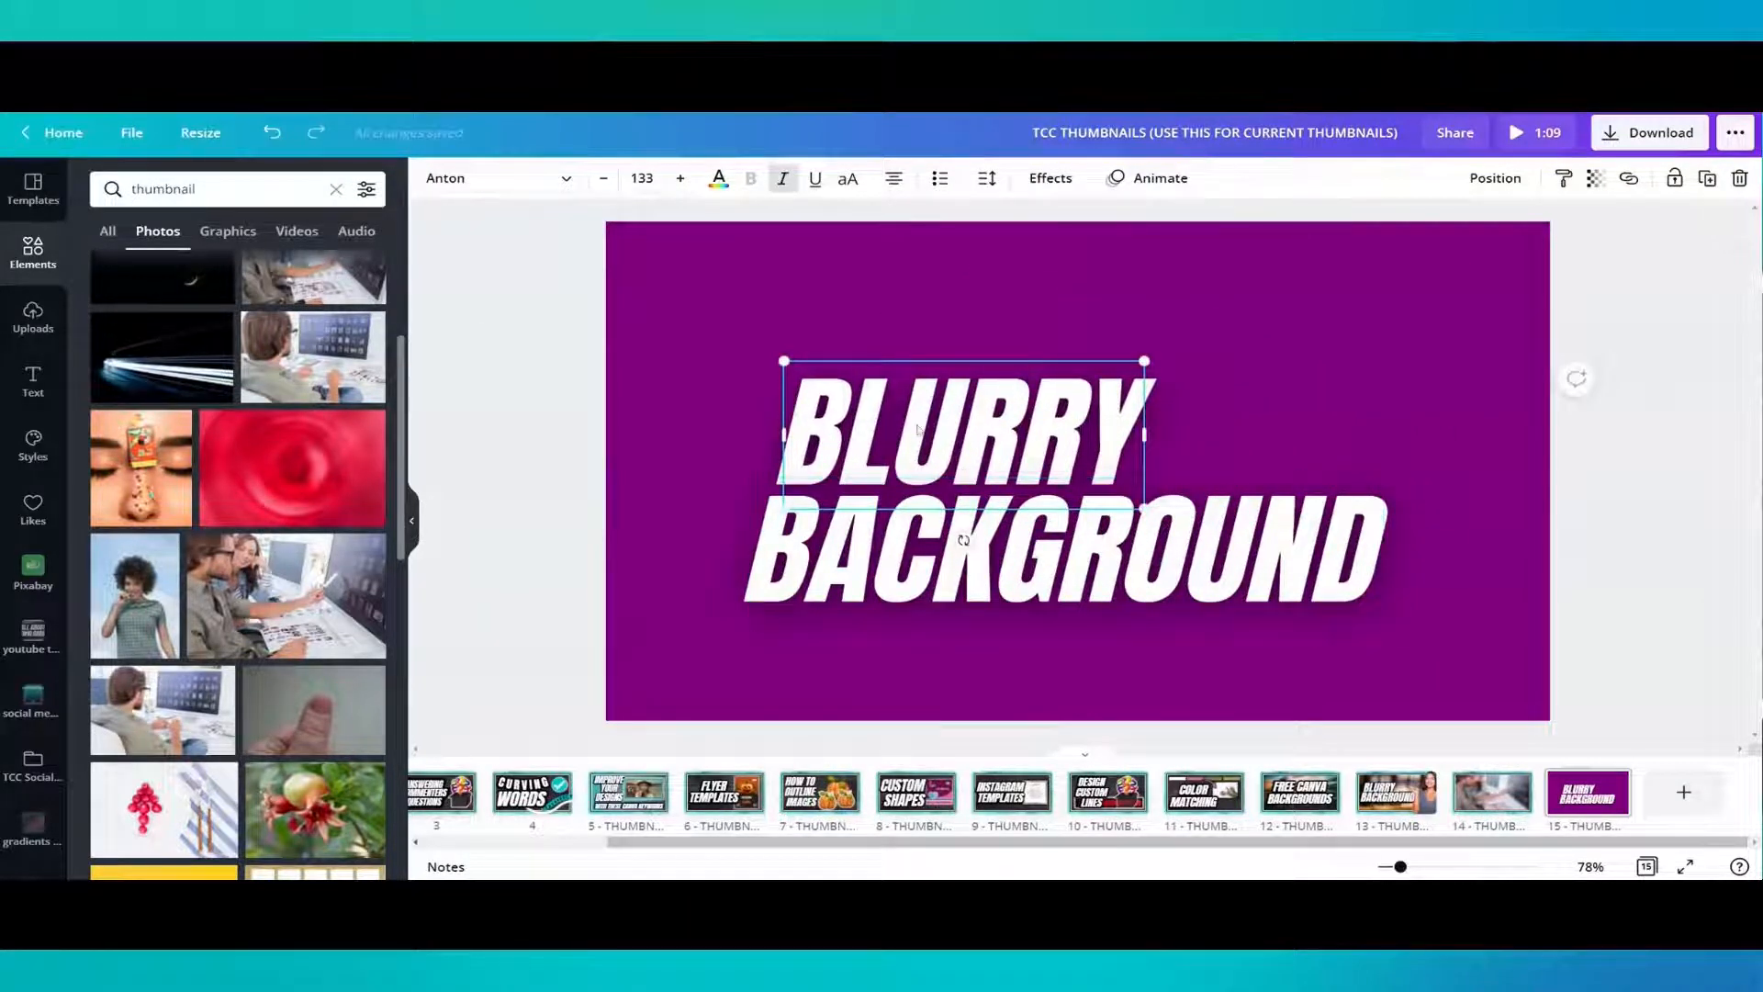
{"action": "double_click", "coordinate": [918, 429]}
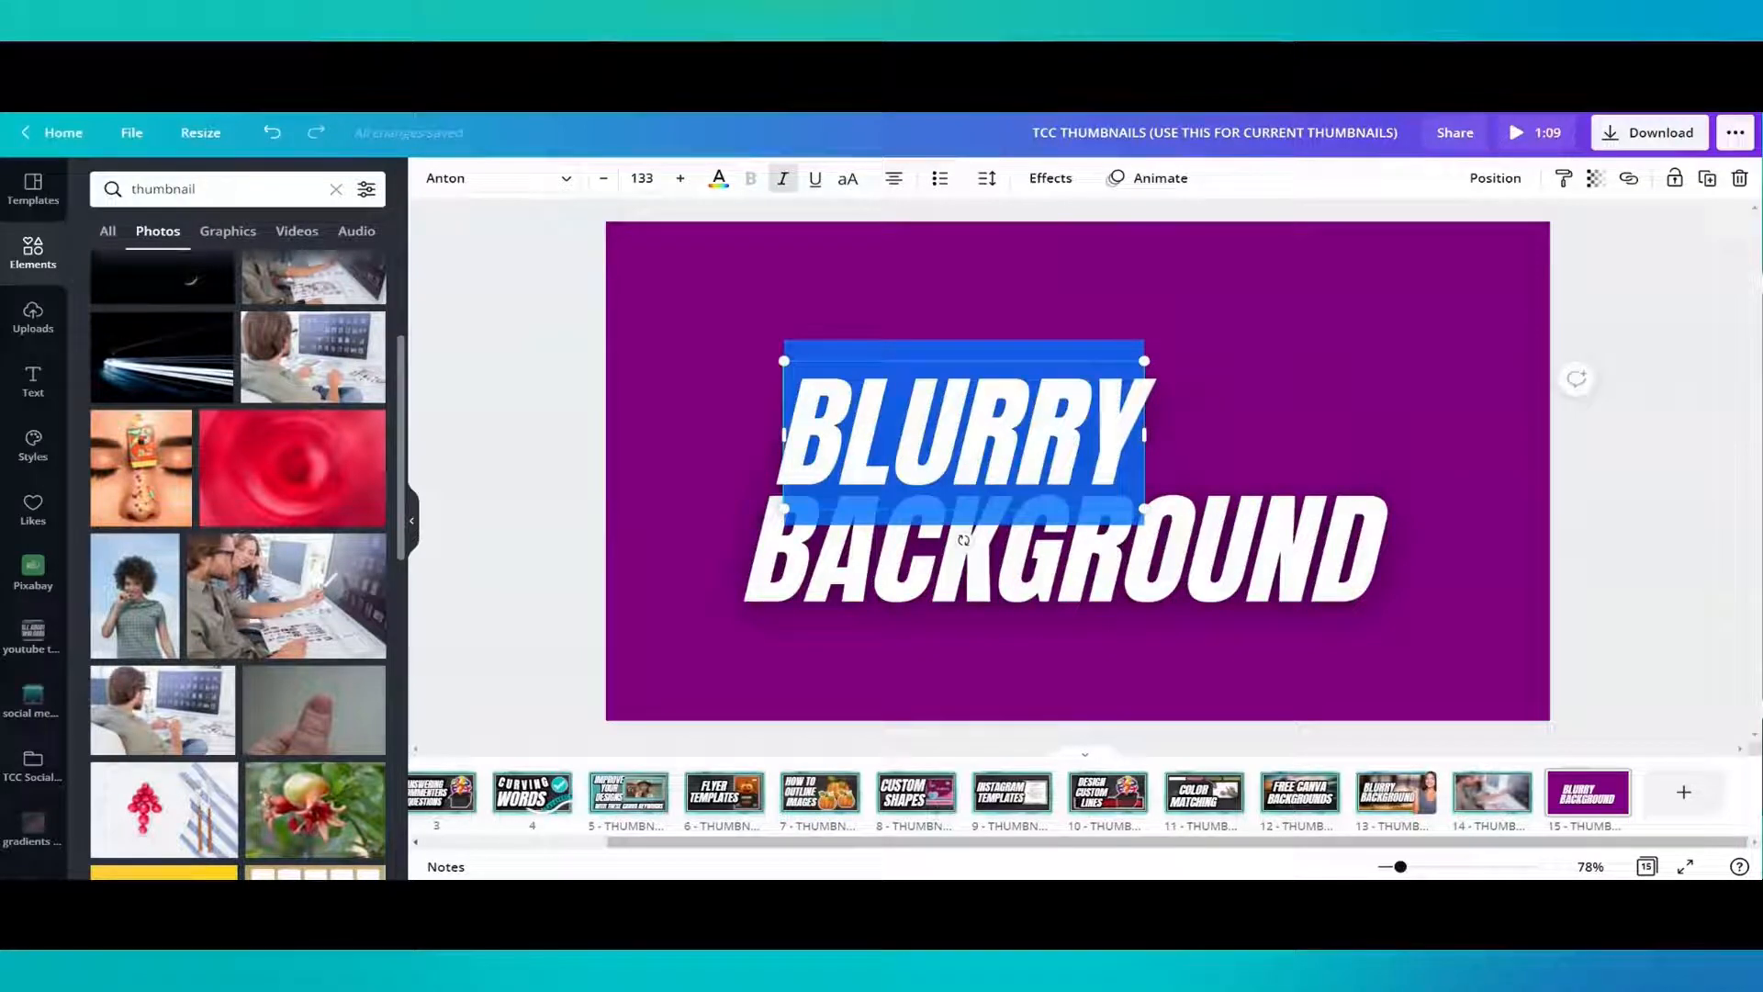
{"action": "type", "text": "prod"}
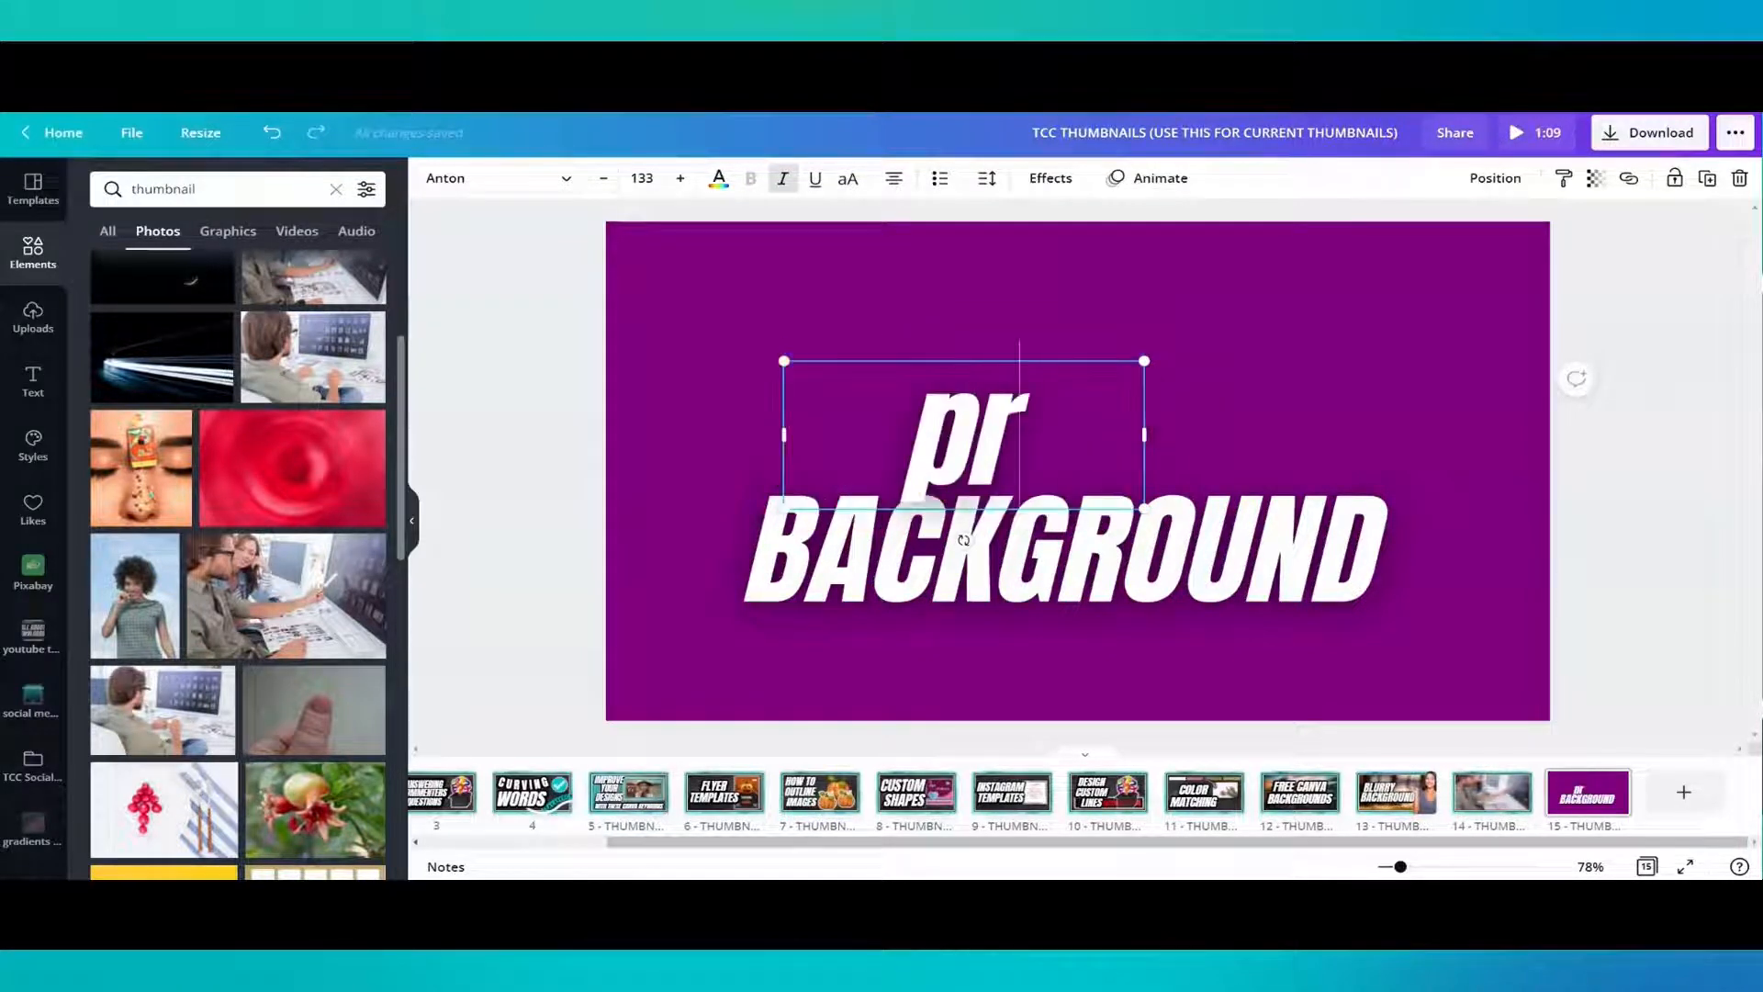
{"action": "key", "text": "BackSpace"}
{"action": "key", "text": "BackSpace"}
{"action": "key", "text": "BackSpace"}
{"action": "key", "text": "BackSpace"}
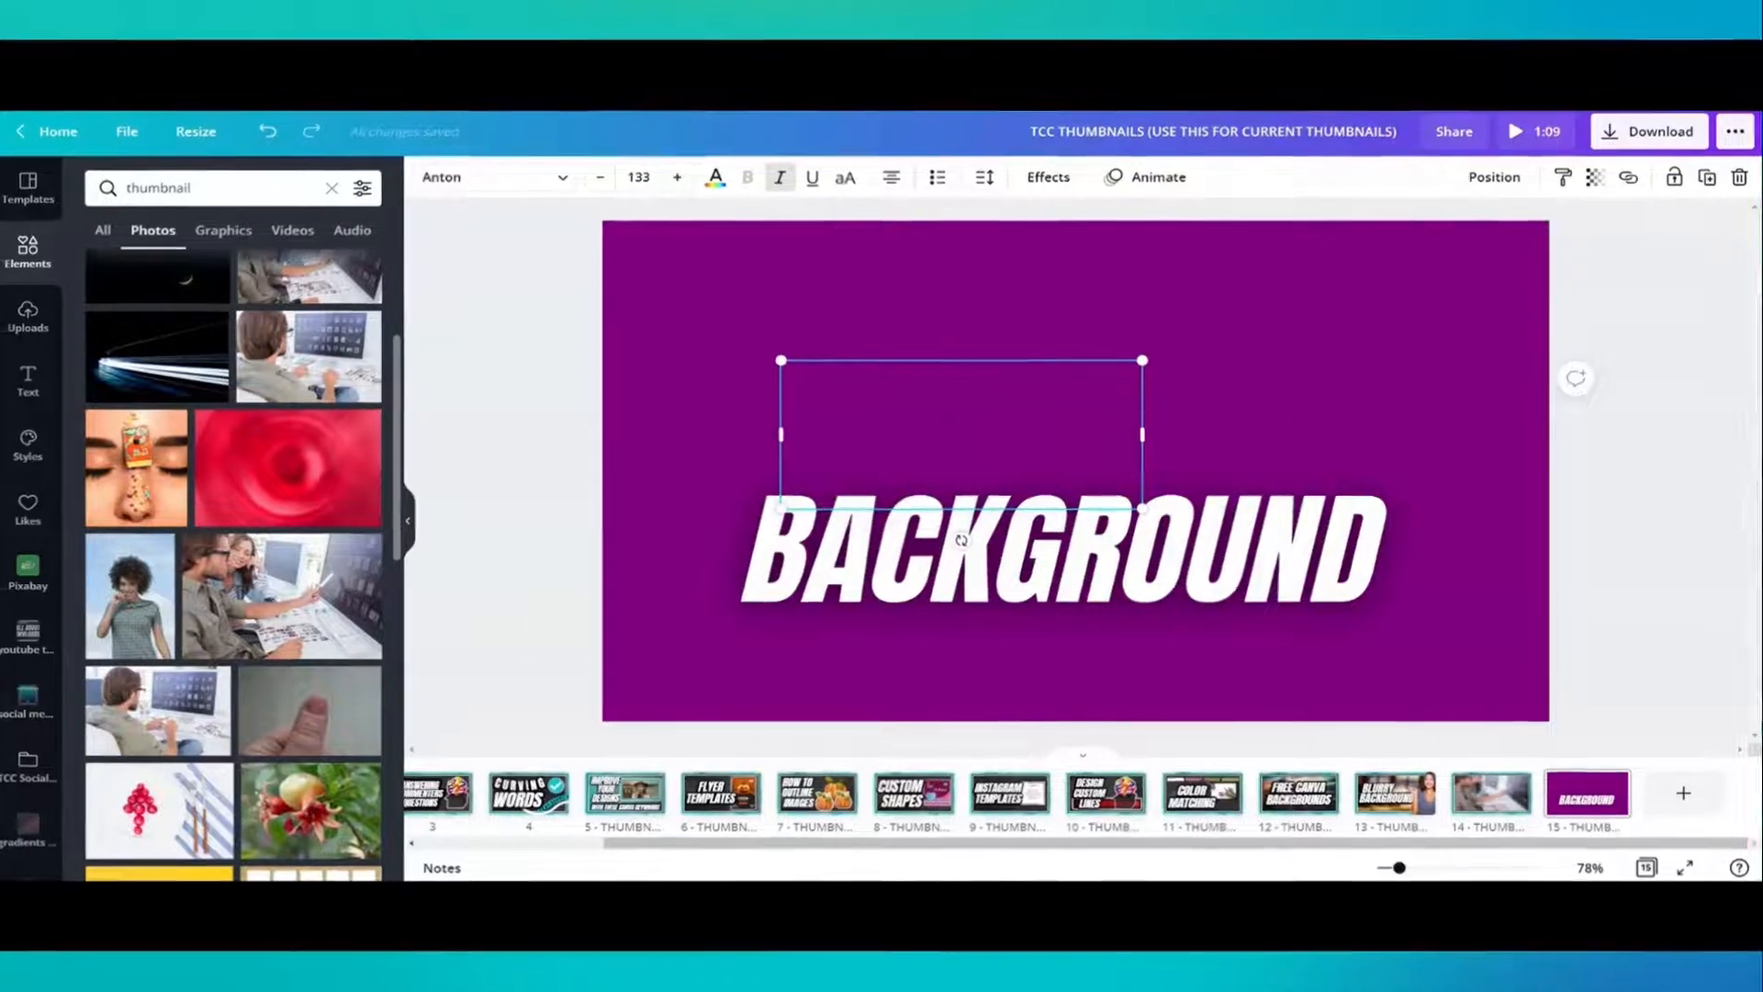
{"action": "type", "text": "productive"}
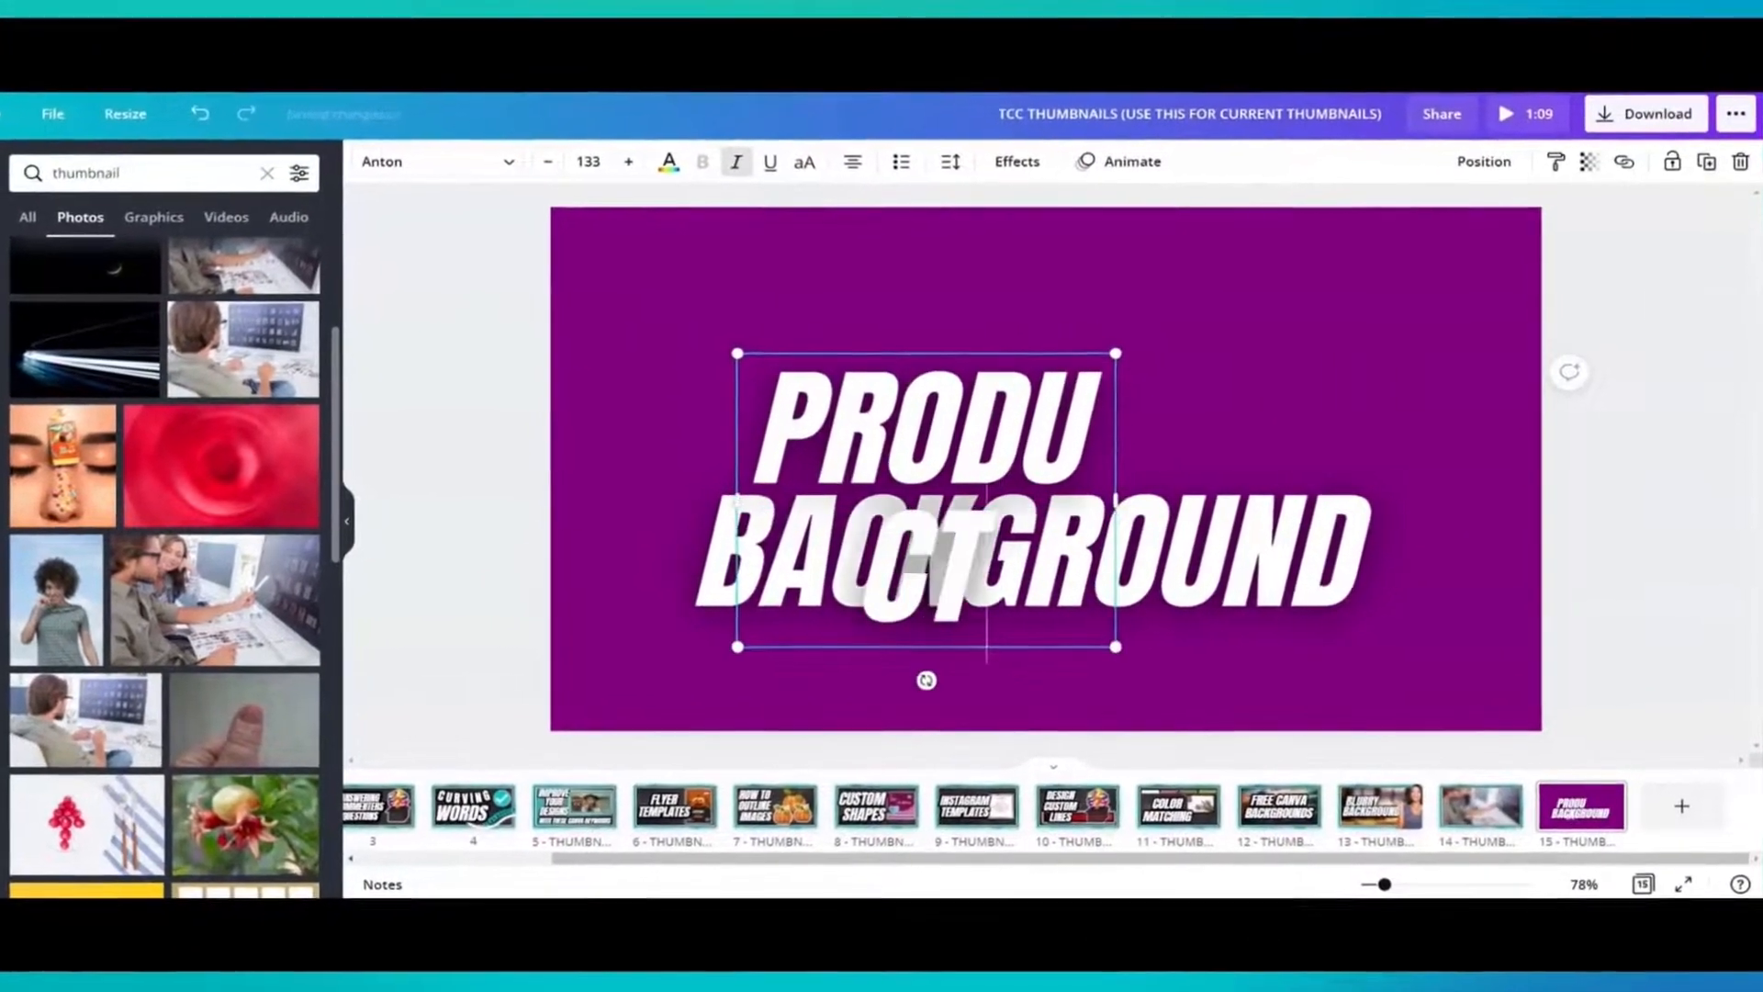
{"action": "key", "text": "BackSpace"}
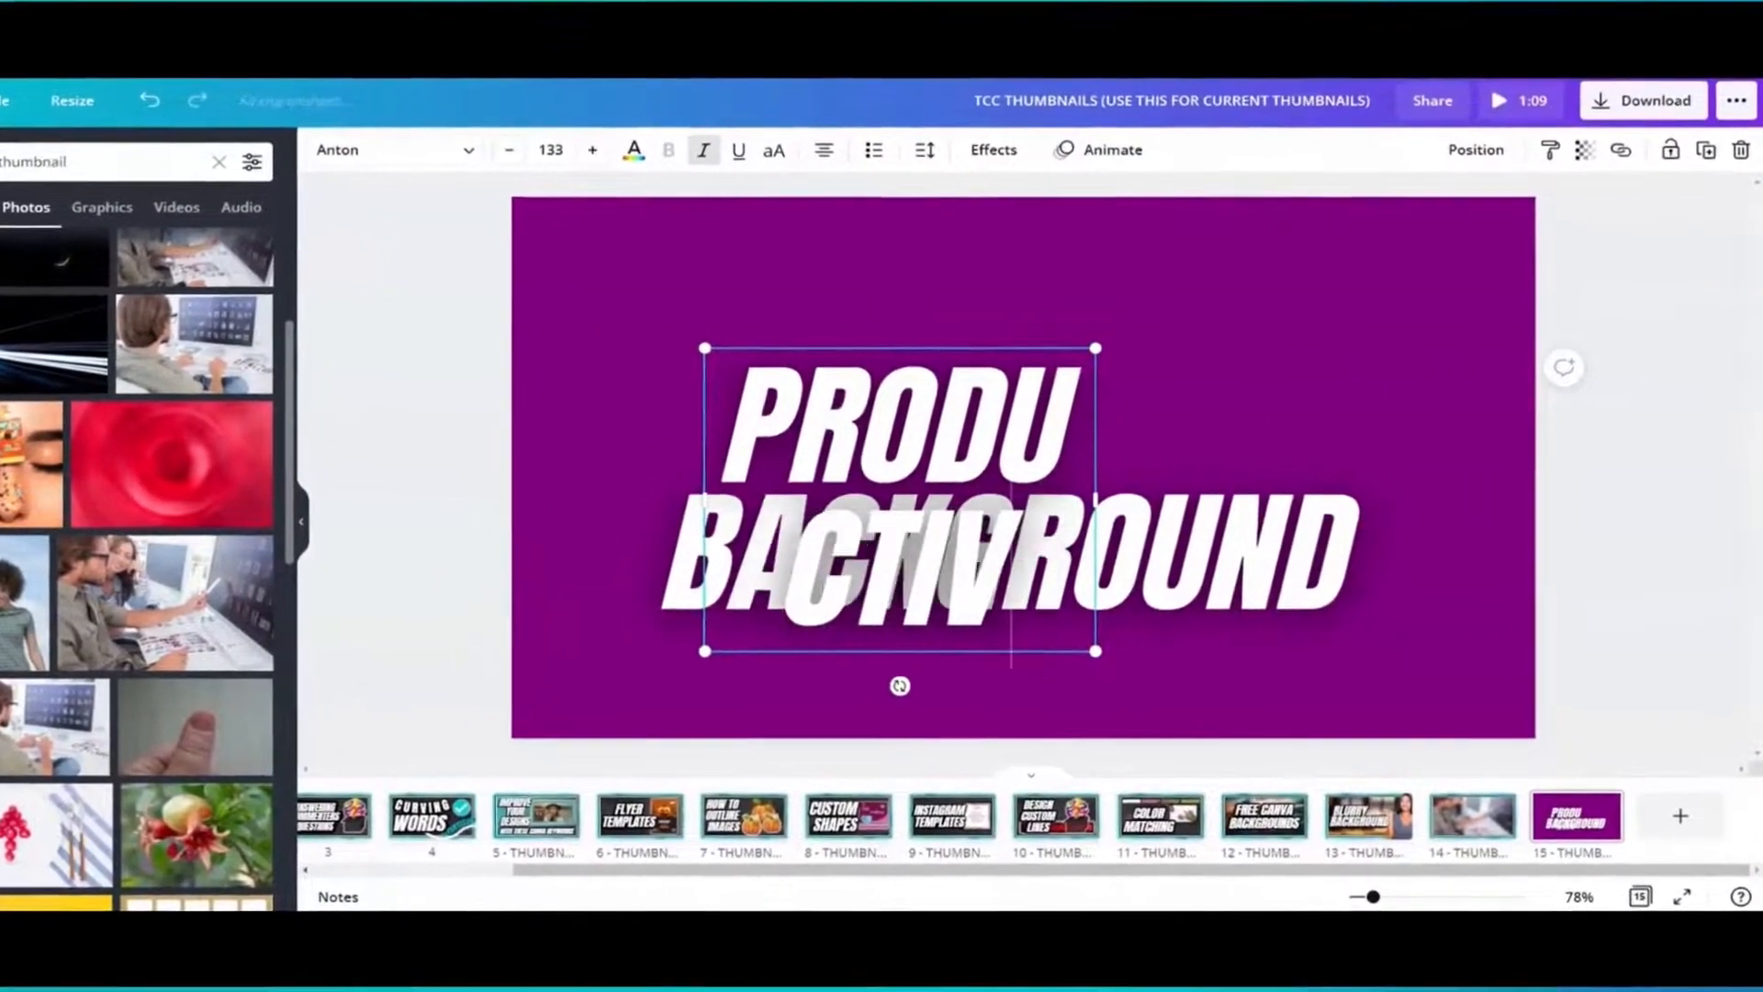
{"action": "key", "text": "BackSpace"}
{"action": "key", "text": "BackSpace"}
{"action": "key", "text": "BackSpace"}
{"action": "key", "text": "BackSpace"}
{"action": "key", "text": "BackSpace"}
{"action": "key", "text": "BackSpace"}
{"action": "key", "text": "BackSpace"}
{"action": "key", "text": "BackSpace"}
{"action": "key", "text": "BackSpace"}
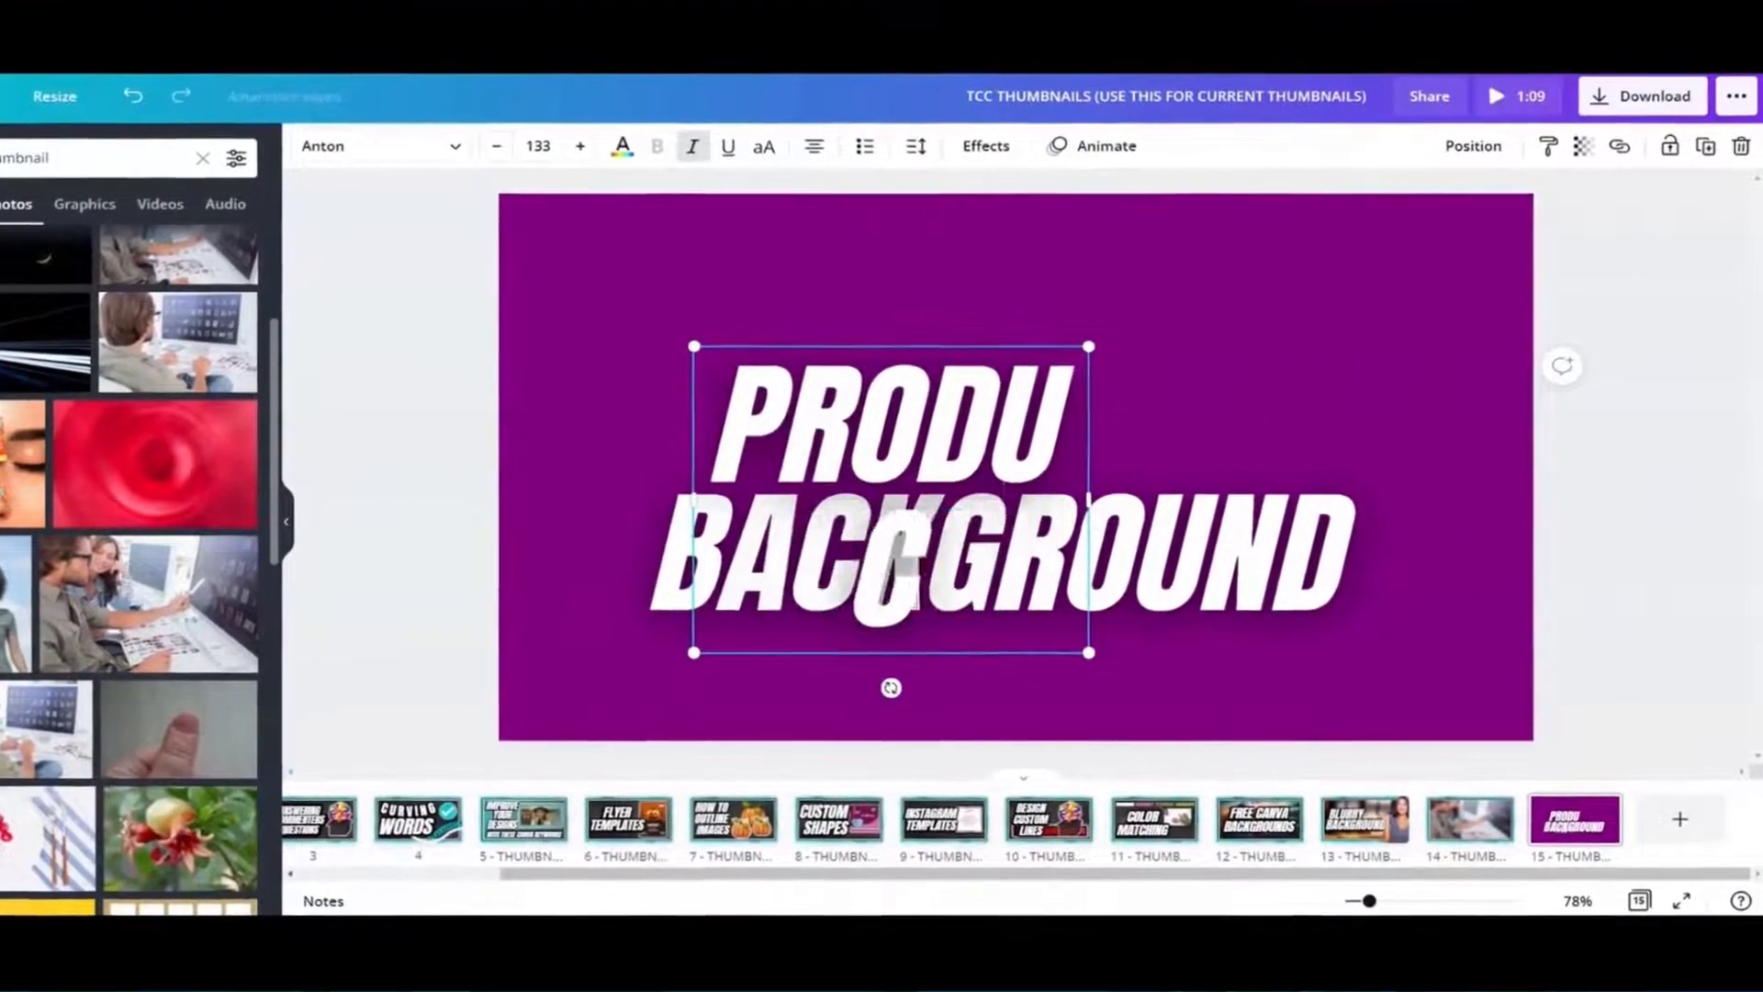
Set the upper title word to "FASTER" and replace "BACKGROUND" with "THUMBNAILS"
{"action": "type", "text": "faster"}
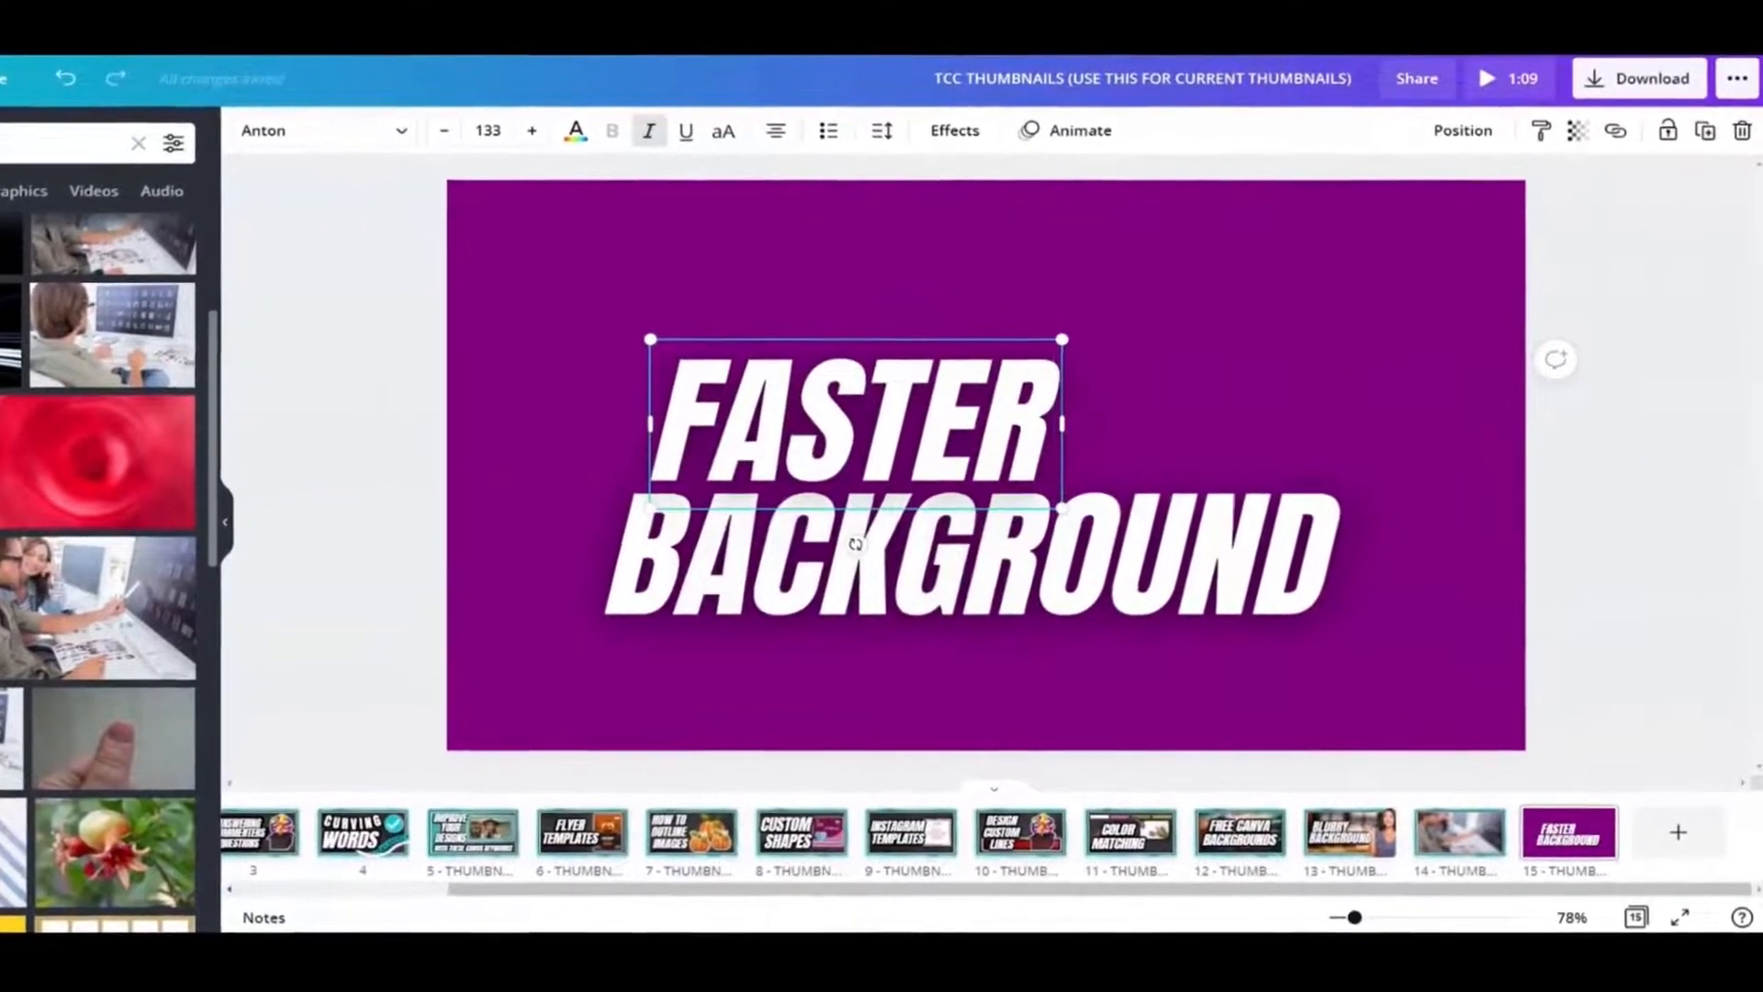
{"action": "triple_click", "coordinate": [979, 554]}
{"action": "type", "text": "THUMBNAILS"}
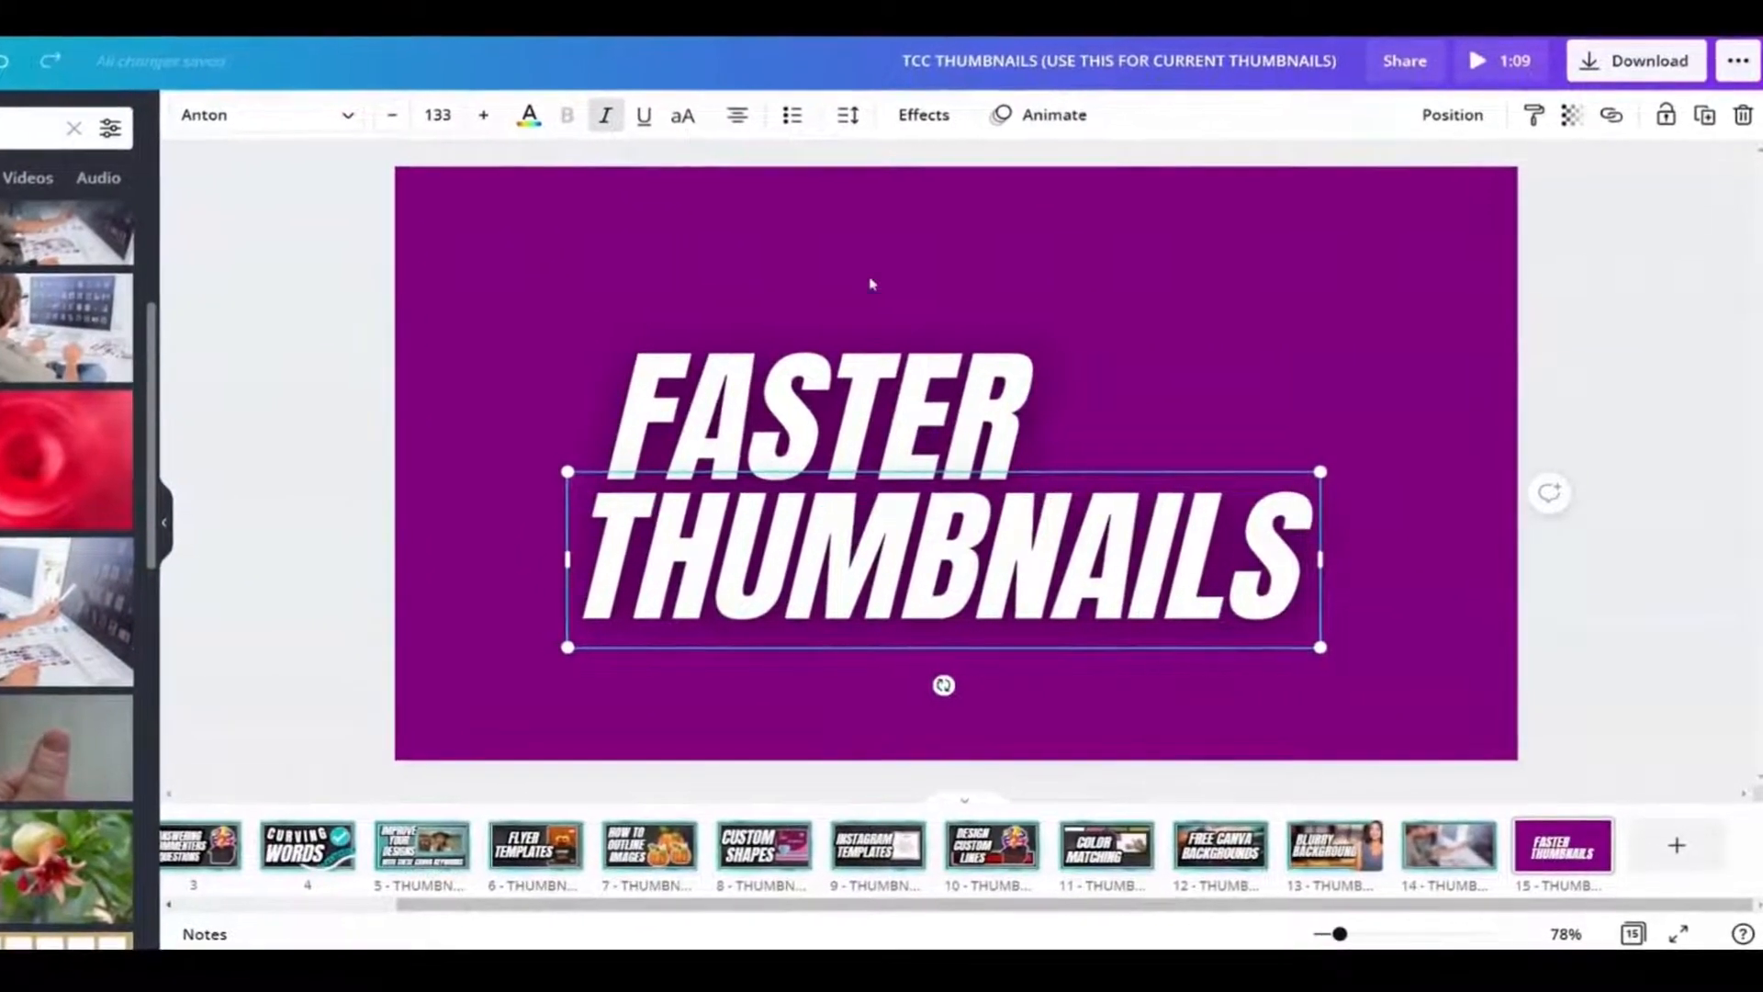
Add a new text element reading "MAKE" and place it above "FASTER"
{"action": "left_click", "coordinate": [844, 274]}
{"action": "type", "text": "tMAKE"}
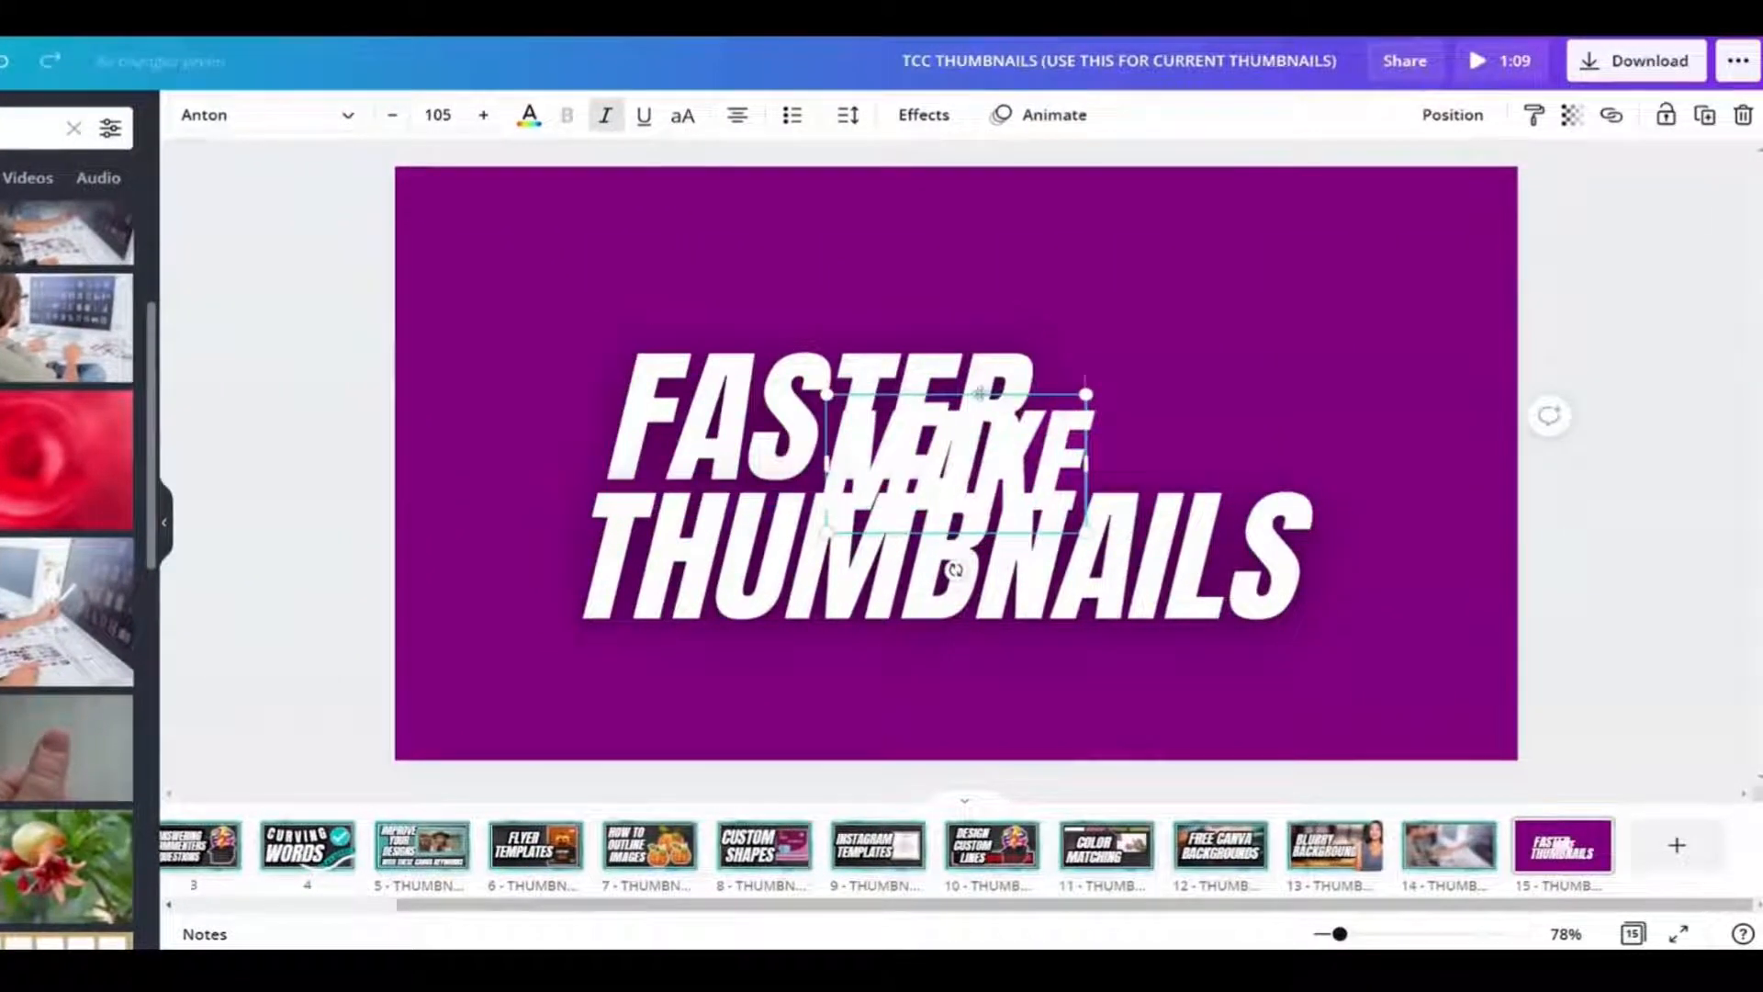
{"action": "left_click_drag", "start_coordinate": [974, 440], "coordinate": [785, 272]}
Copy the style of "FASTER" onto "MAKE" and realign "MAKE" just above it
{"action": "left_click", "coordinate": [963, 432]}
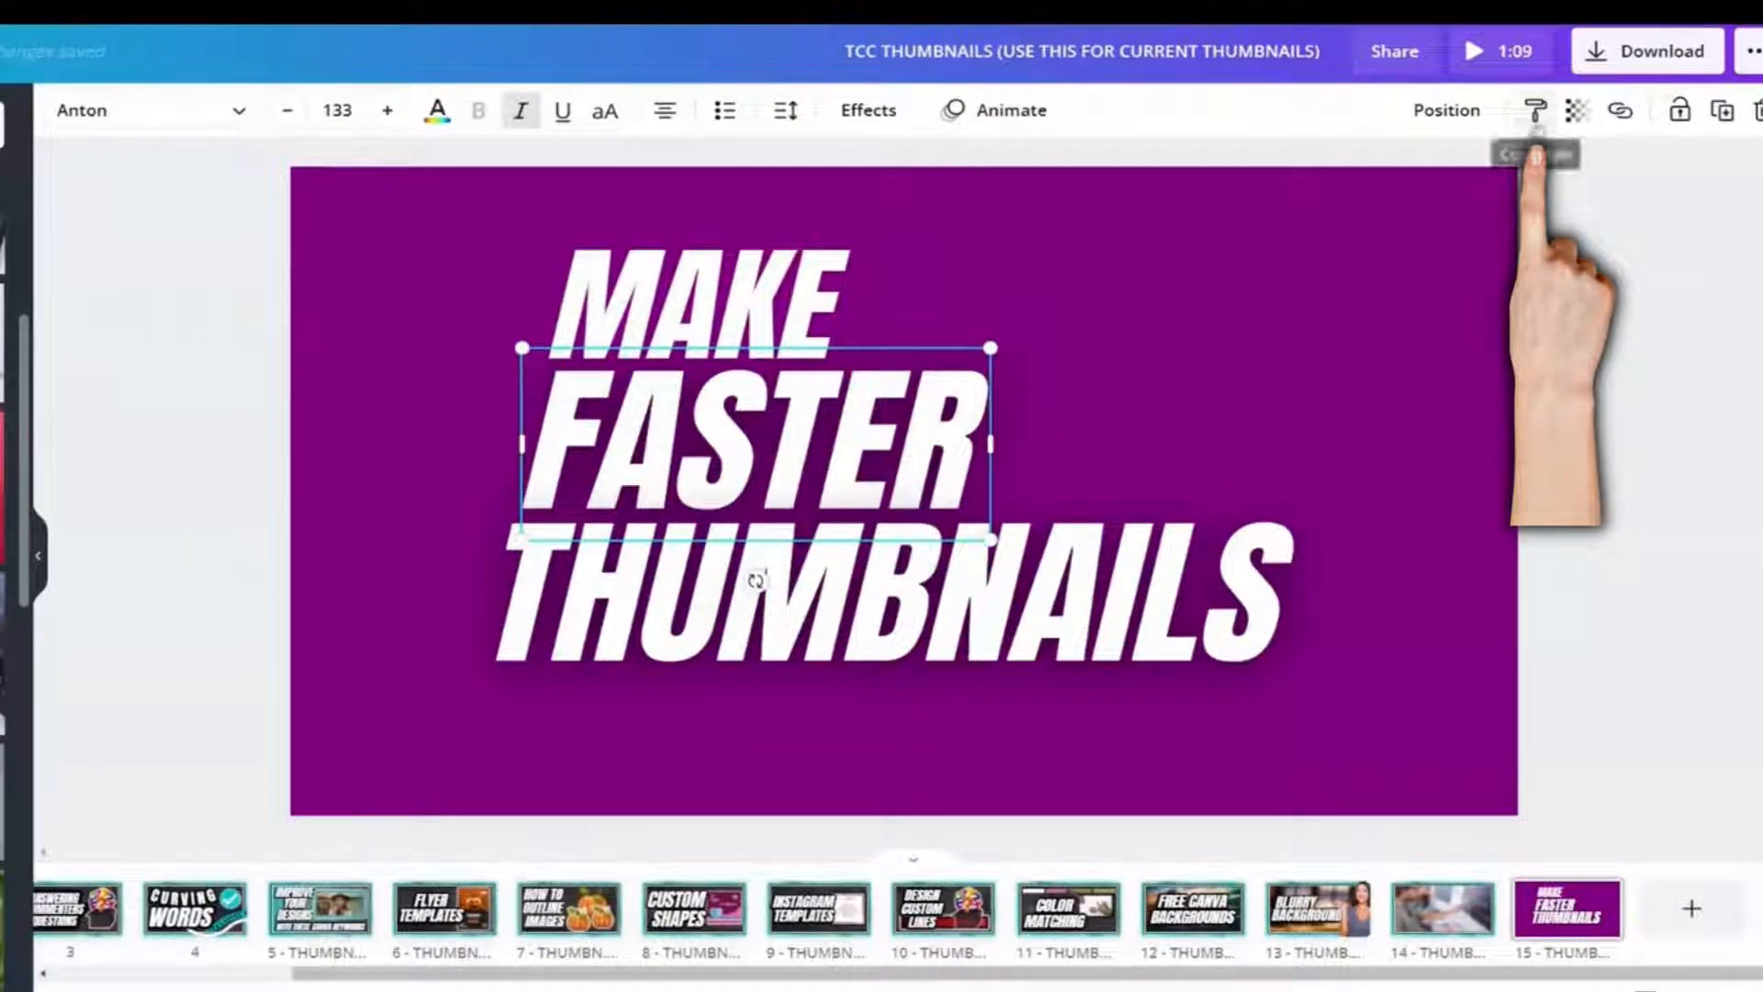
{"action": "left_click", "coordinate": [1536, 118]}
{"action": "left_click", "coordinate": [712, 317]}
{"action": "left_click_drag", "start_coordinate": [716, 317], "coordinate": [755, 274]}
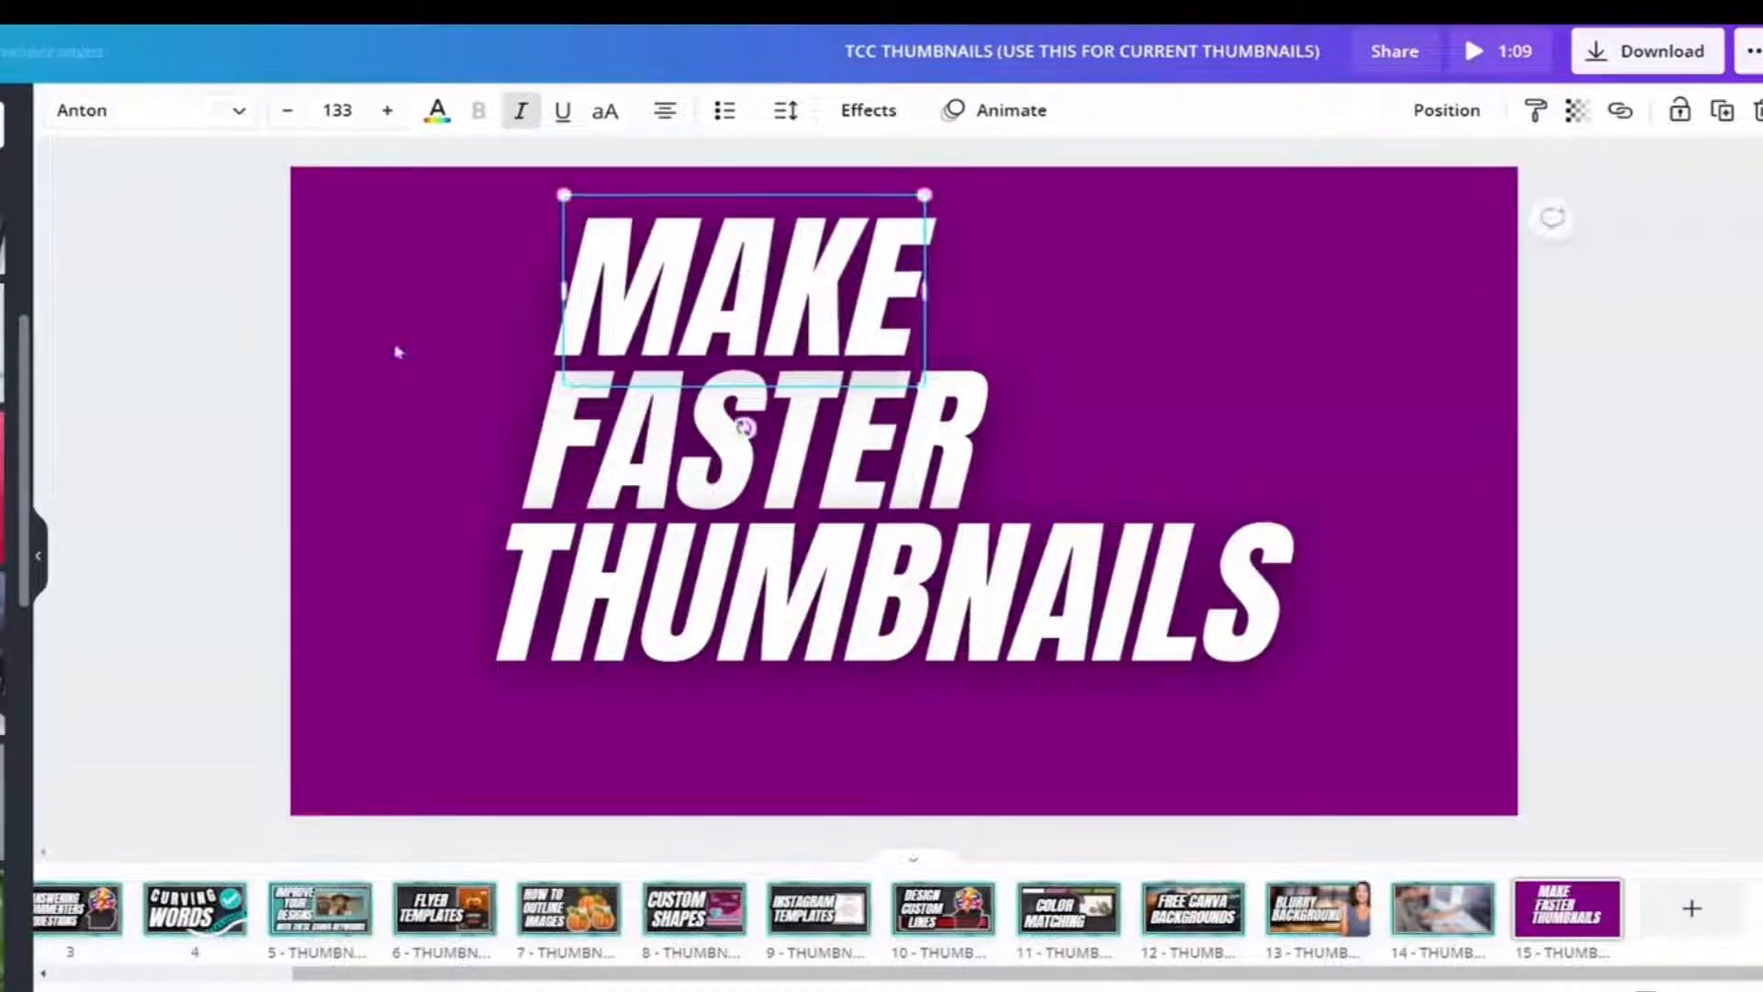
Move the three title words together toward the left side of the purple page and turn their text black
{"action": "left_click", "coordinate": [352, 276]}
{"action": "left_click_drag", "start_coordinate": [353, 275], "coordinate": [867, 657]}
{"action": "left_click", "coordinate": [680, 312]}
{"action": "left_click", "coordinate": [595, 208]}
{"action": "left_click_drag", "start_coordinate": [594, 208], "coordinate": [938, 770]}
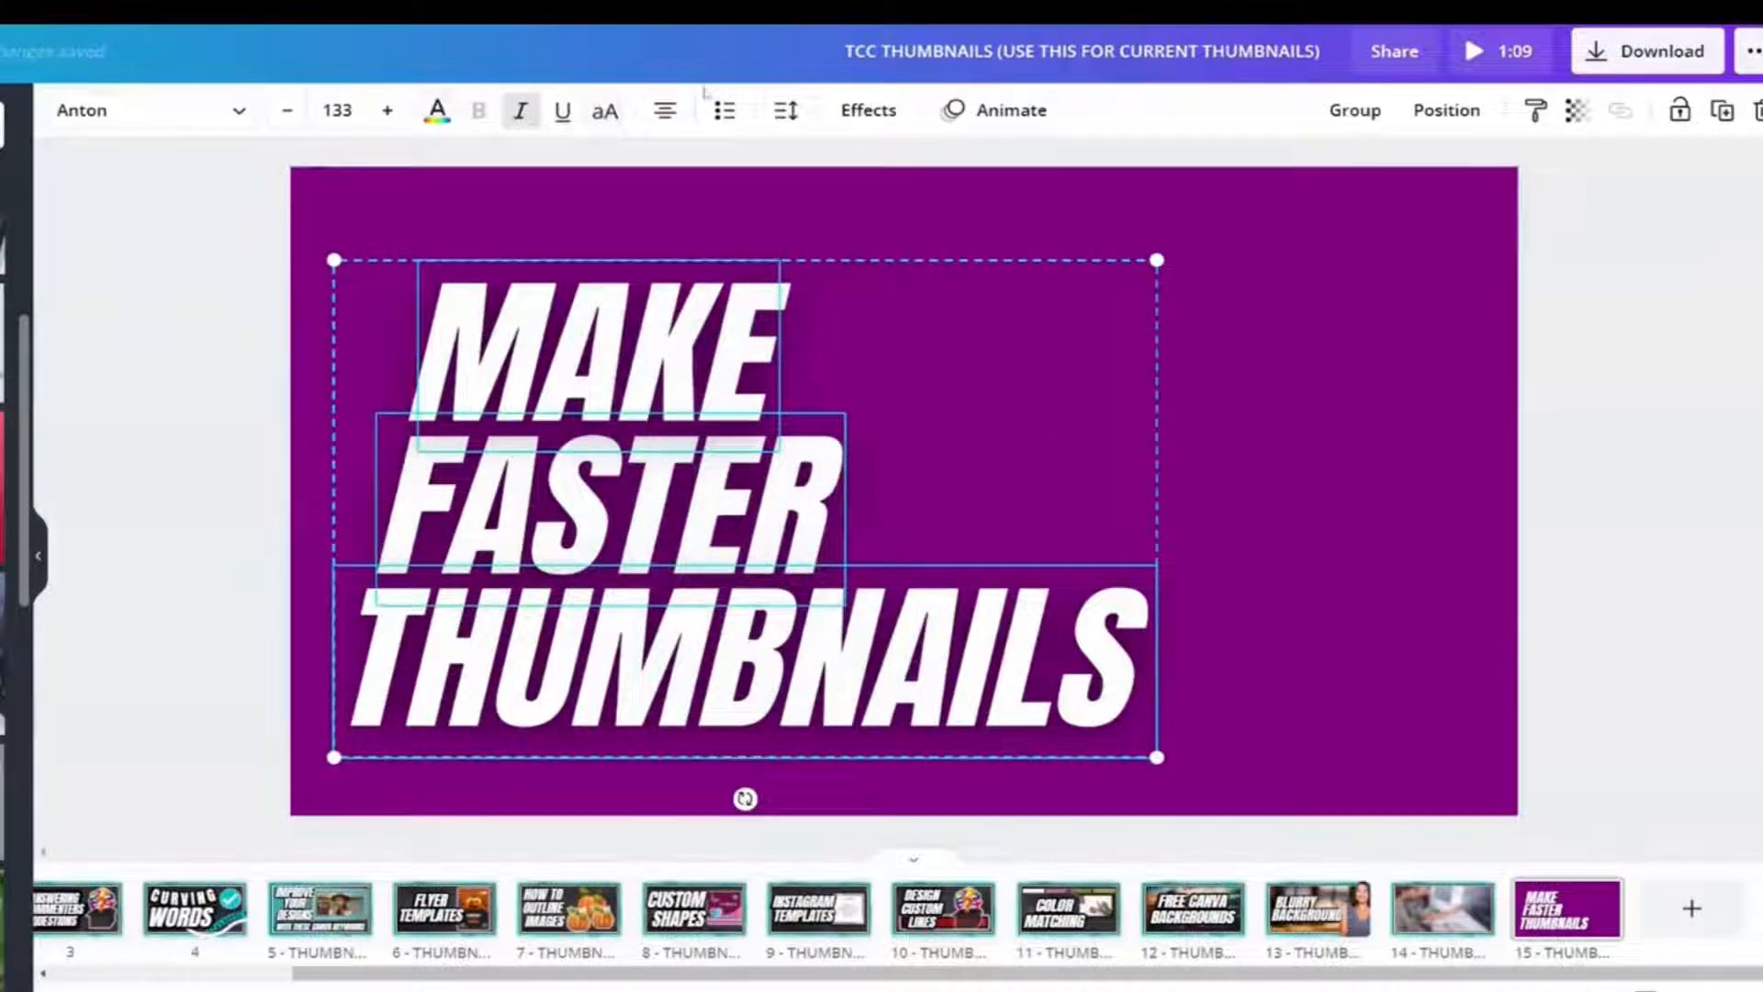
{"action": "left_click", "coordinate": [867, 114]}
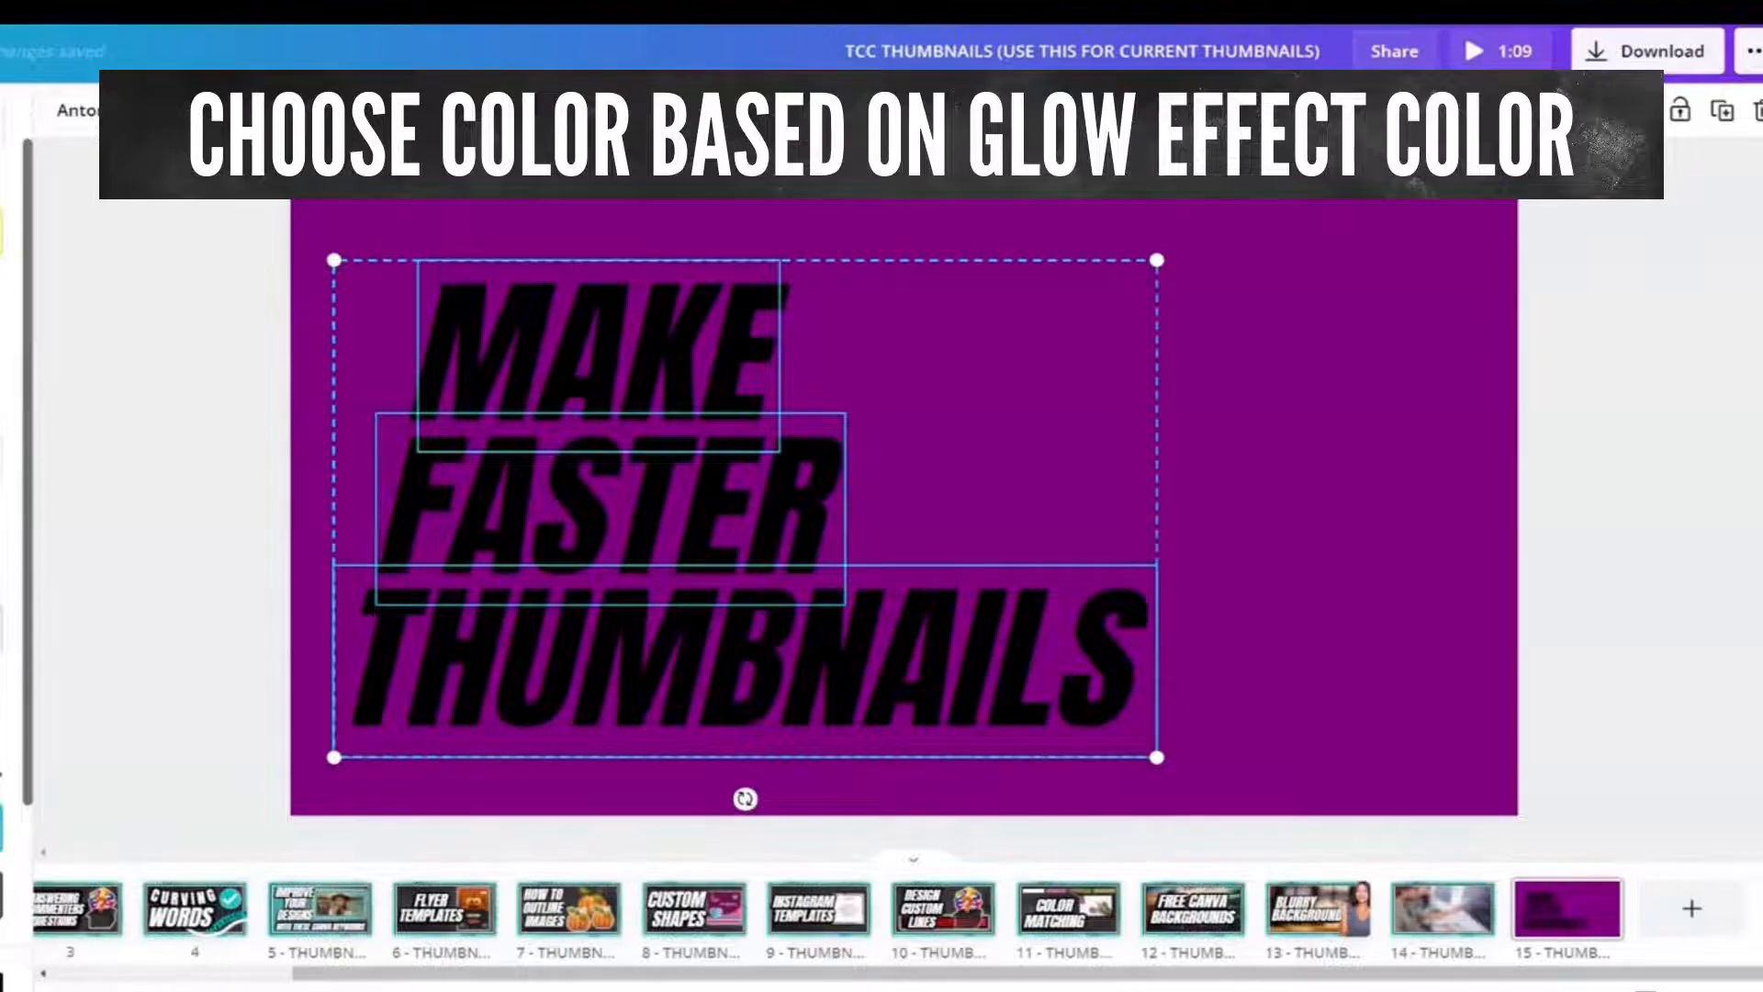
Download only page 15 as a PNG with a transparent background and return to editing
{"action": "left_click", "coordinate": [1647, 50]}
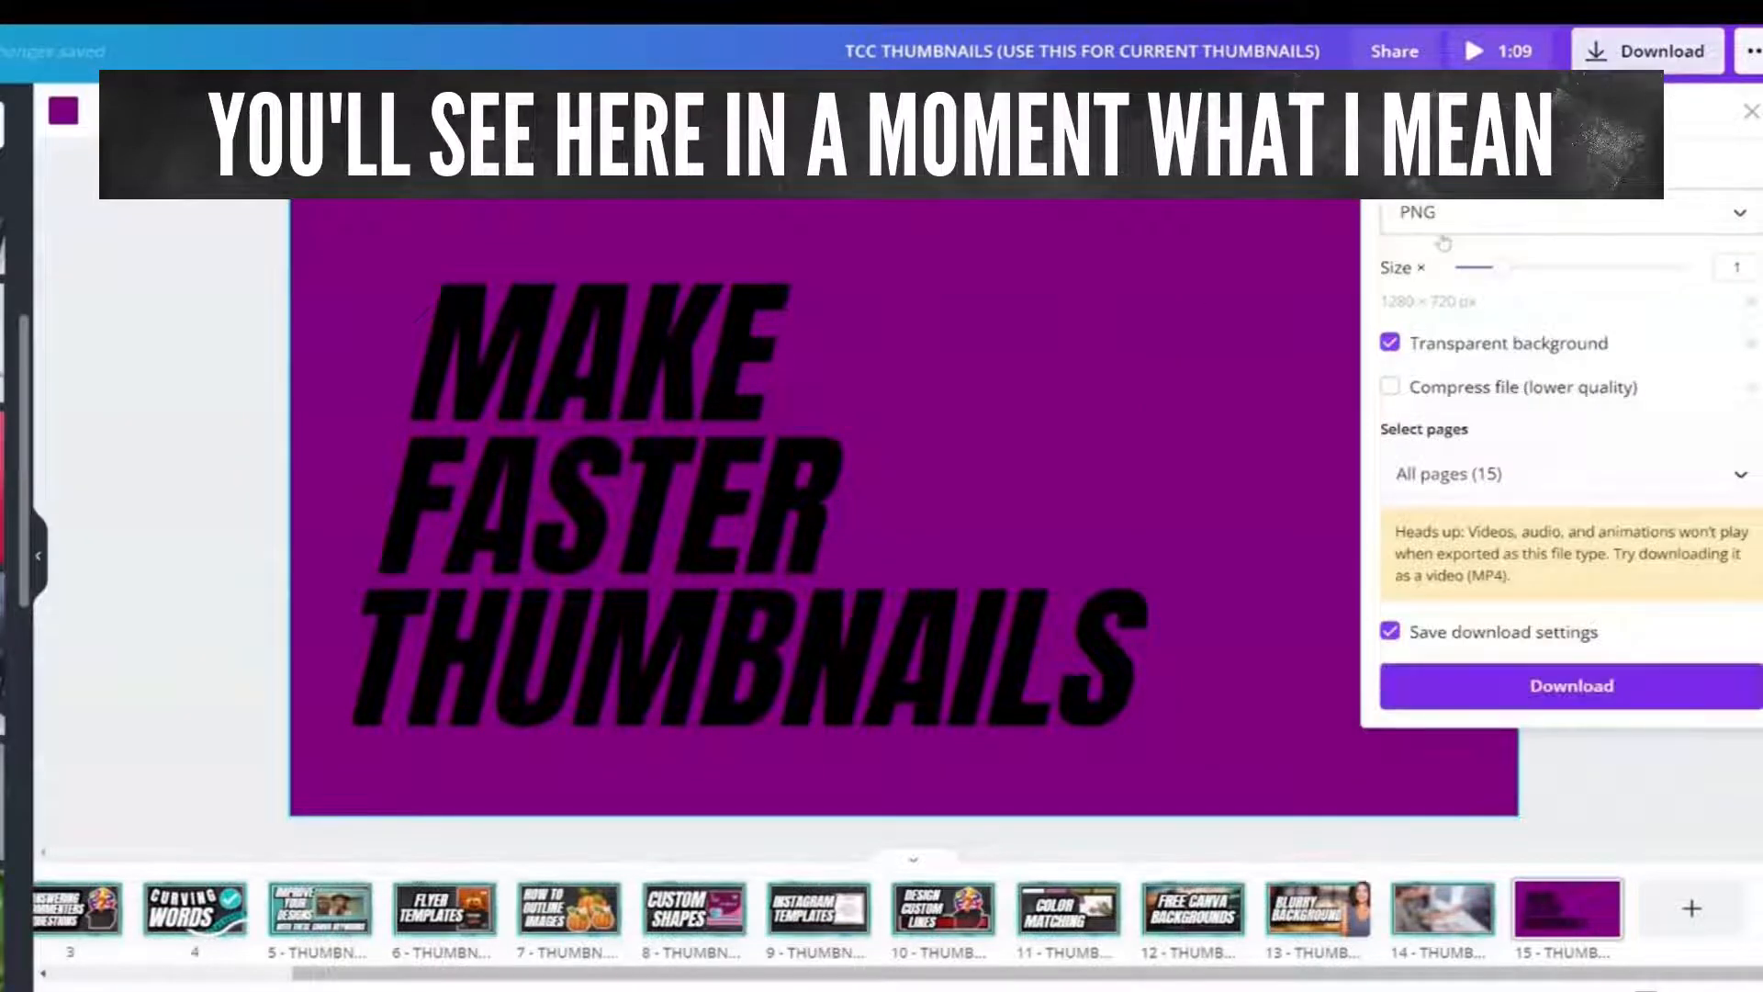
{"action": "left_click", "coordinate": [1520, 470]}
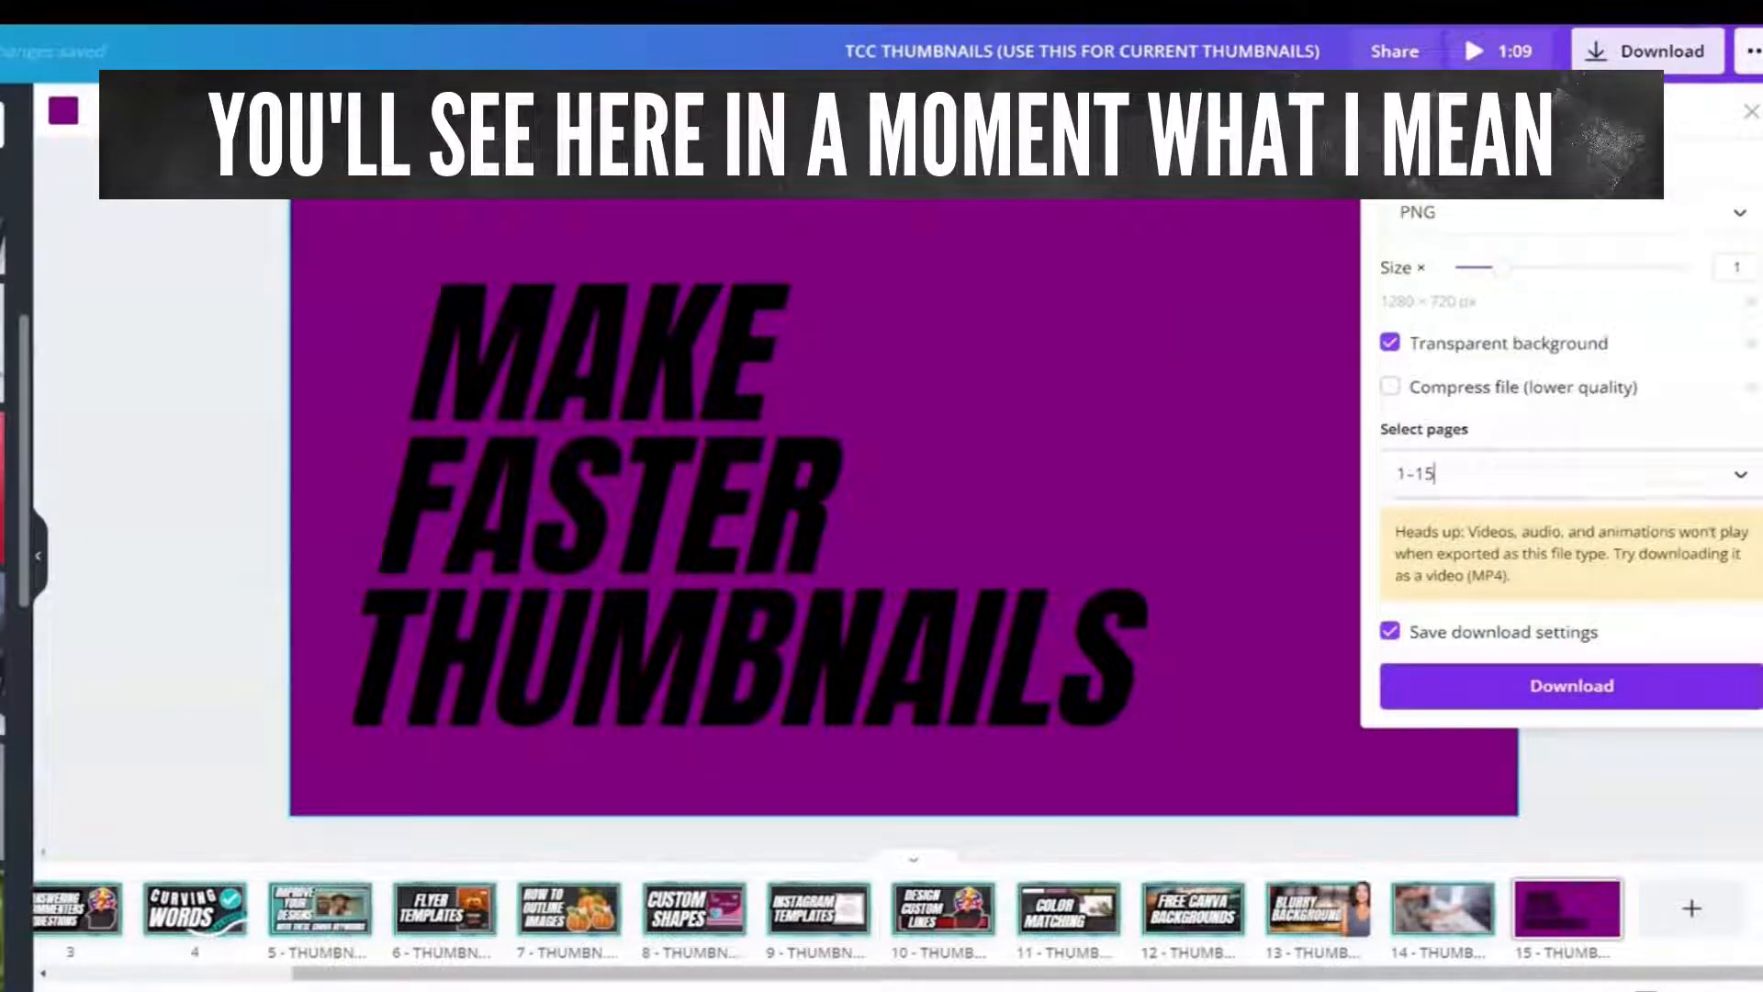
{"action": "key", "text": "BackSpace"}
{"action": "key", "text": "BackSpace"}
{"action": "key", "text": "BackSpace"}
{"action": "key", "text": "BackSpace"}
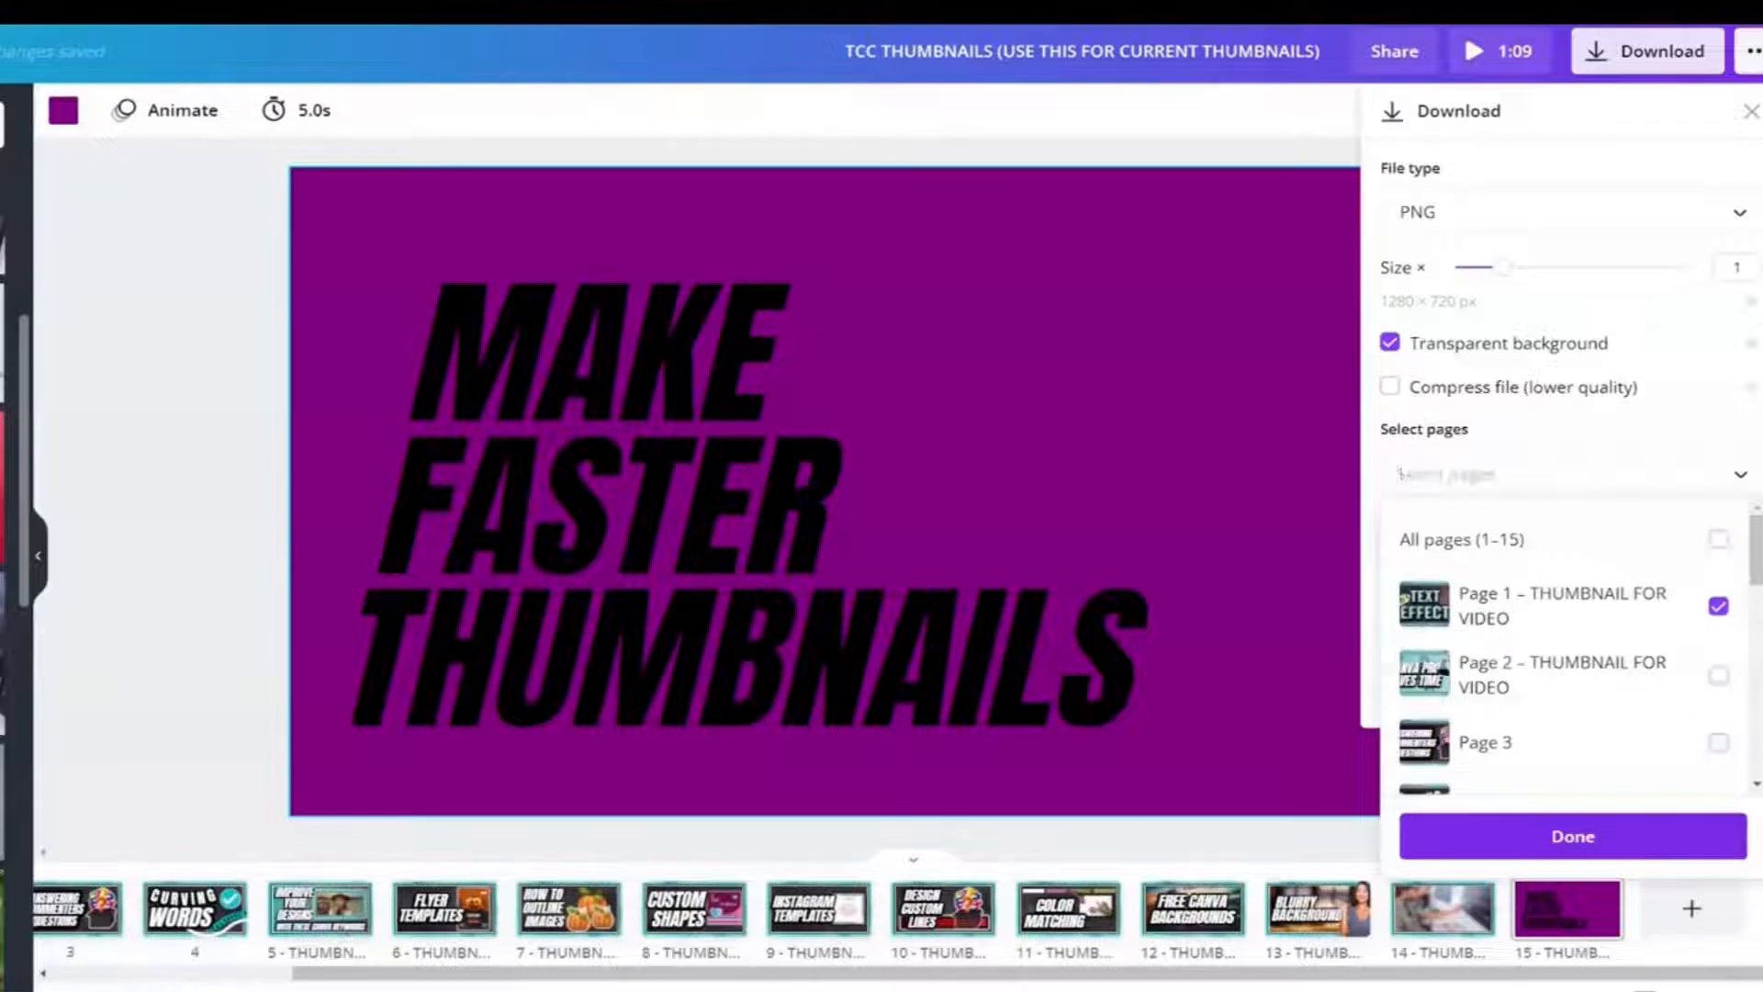
{"action": "type", "text": "15"}
{"action": "key", "text": "Return"}
{"action": "left_click", "coordinate": [1534, 682]}
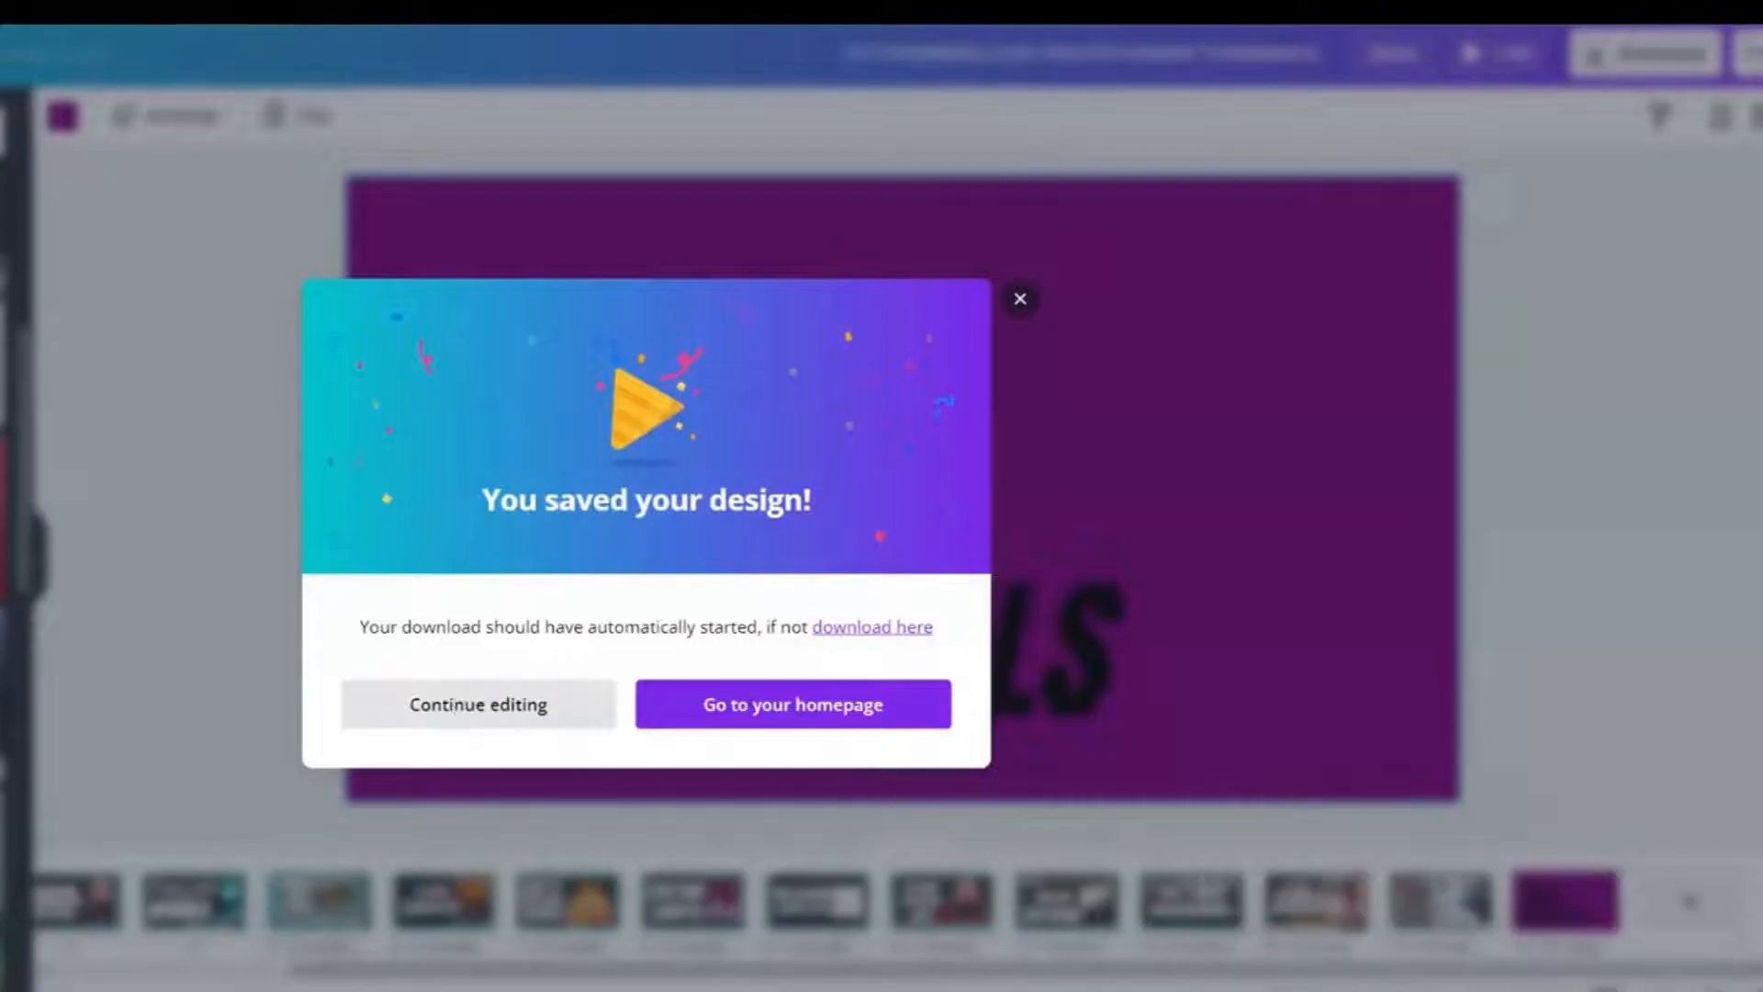
{"action": "left_click", "coordinate": [478, 704]}
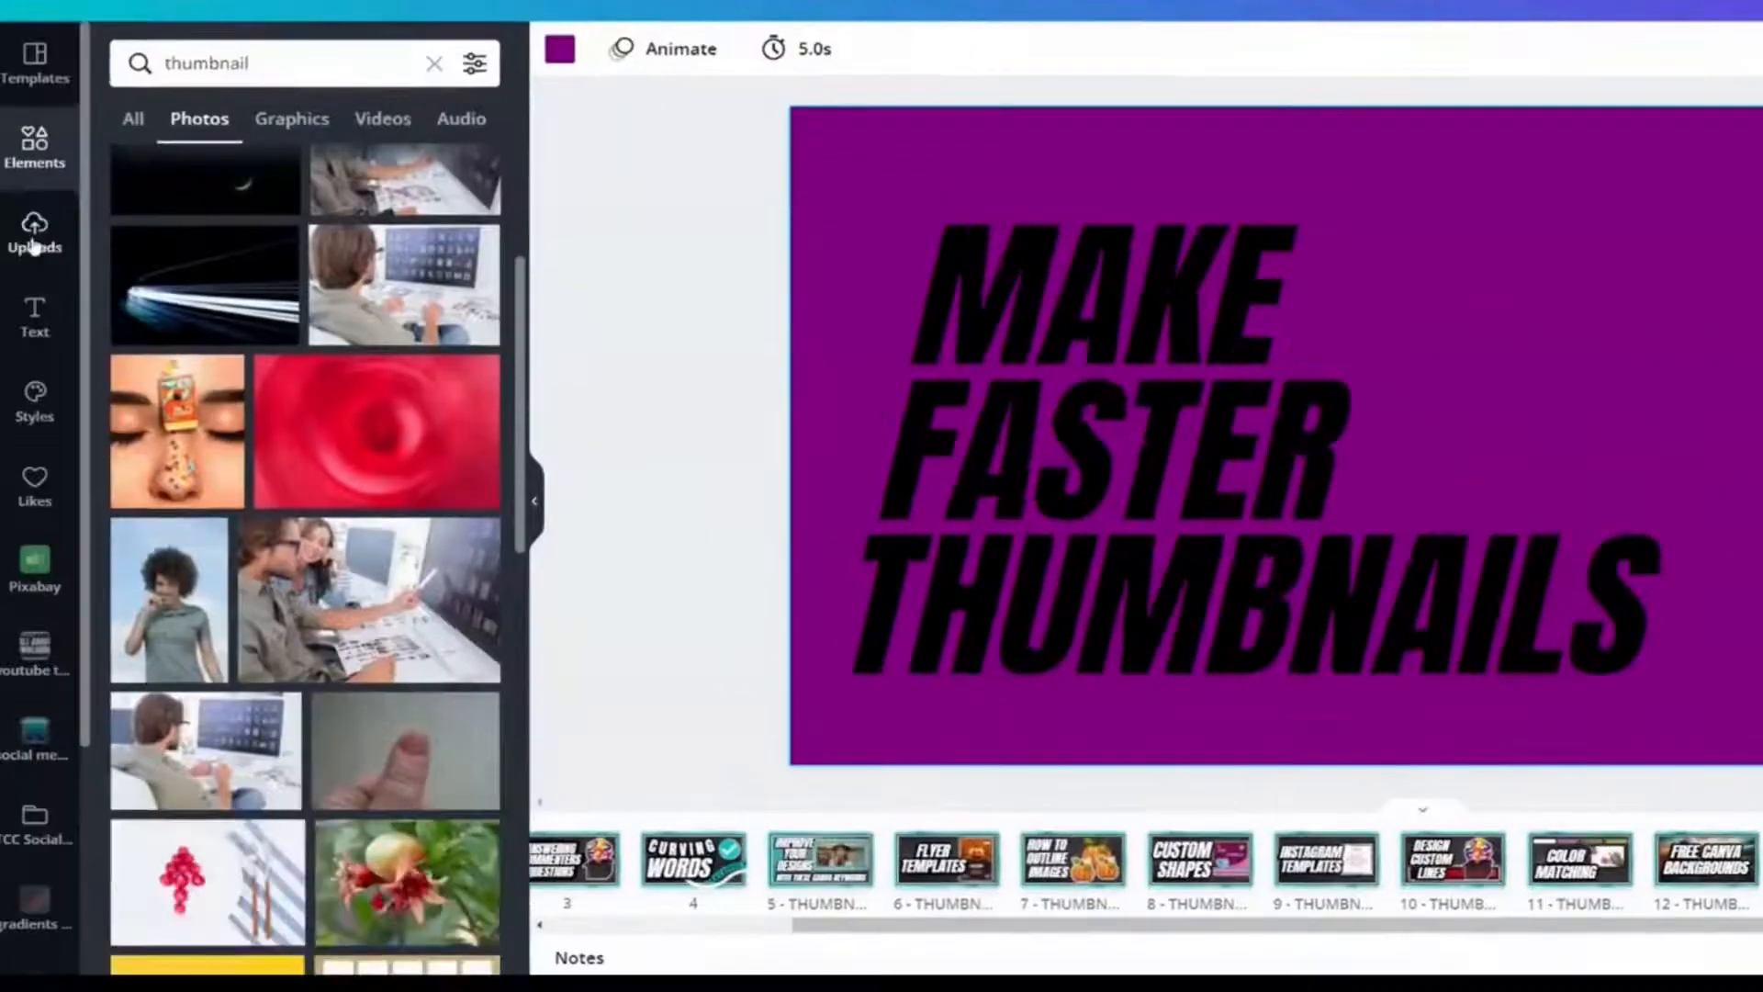
Upload the exported black title PNG and turn the three title words on the purple page white
{"action": "left_click", "coordinate": [33, 242]}
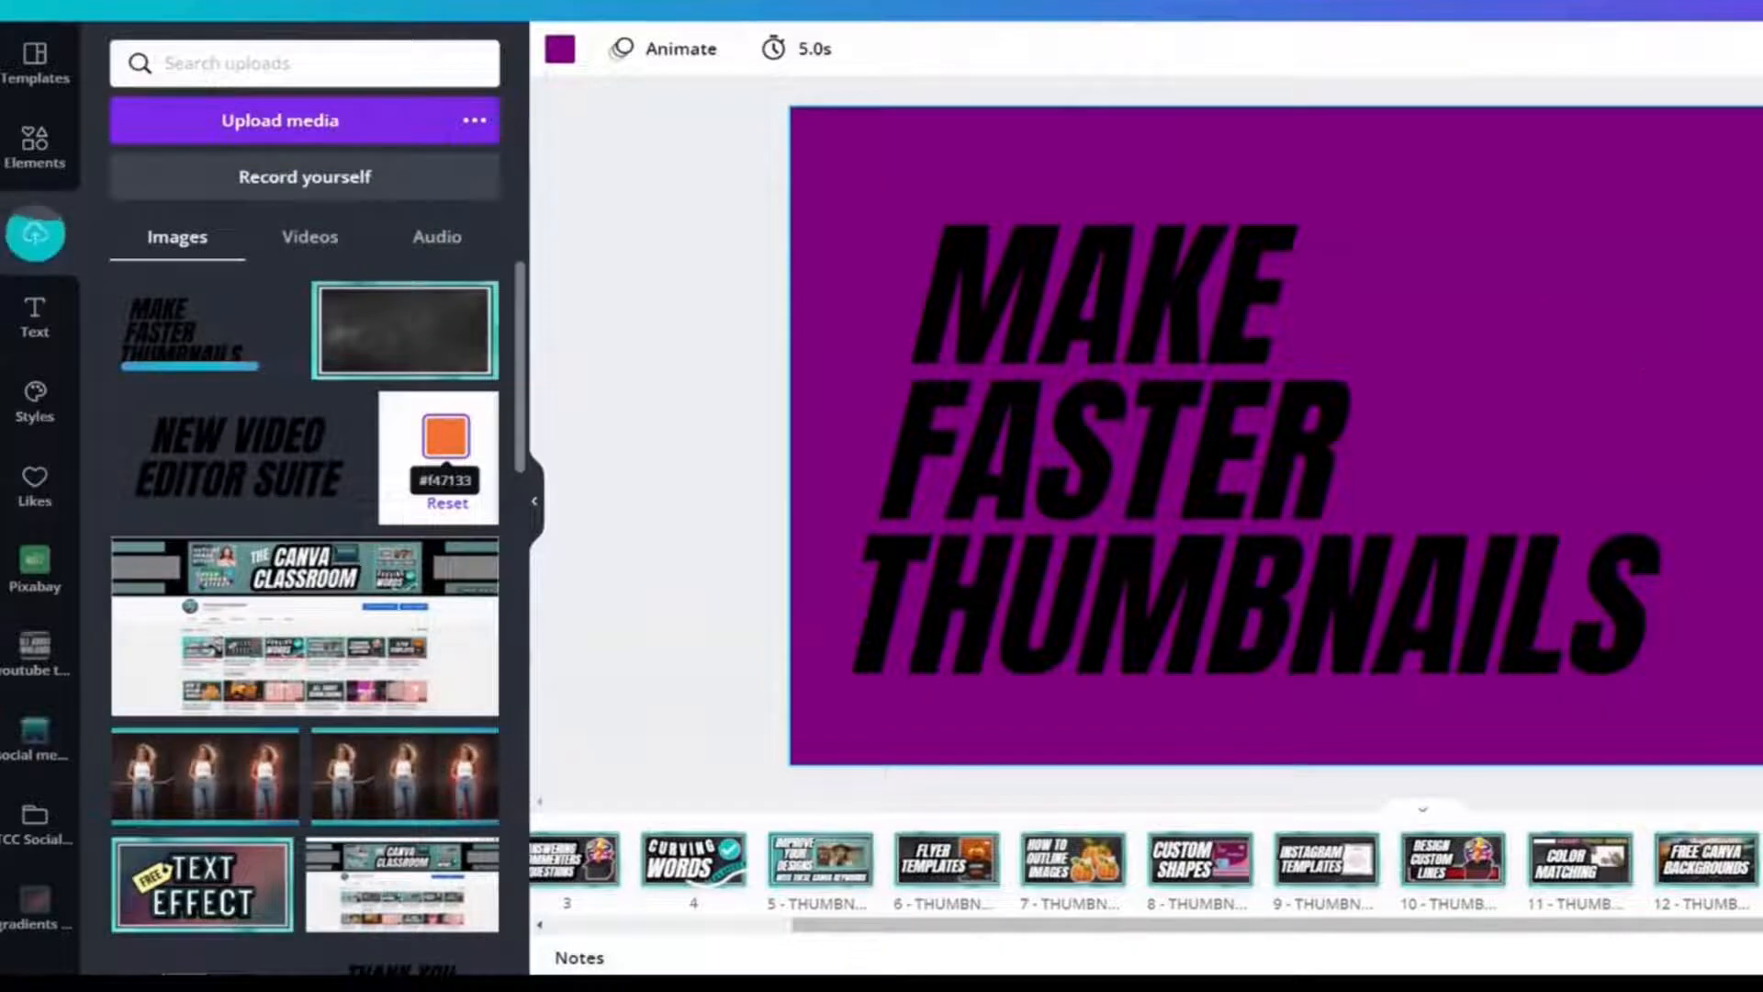
{"action": "left_click_drag", "start_coordinate": [1762, 612], "coordinate": [924, 88]}
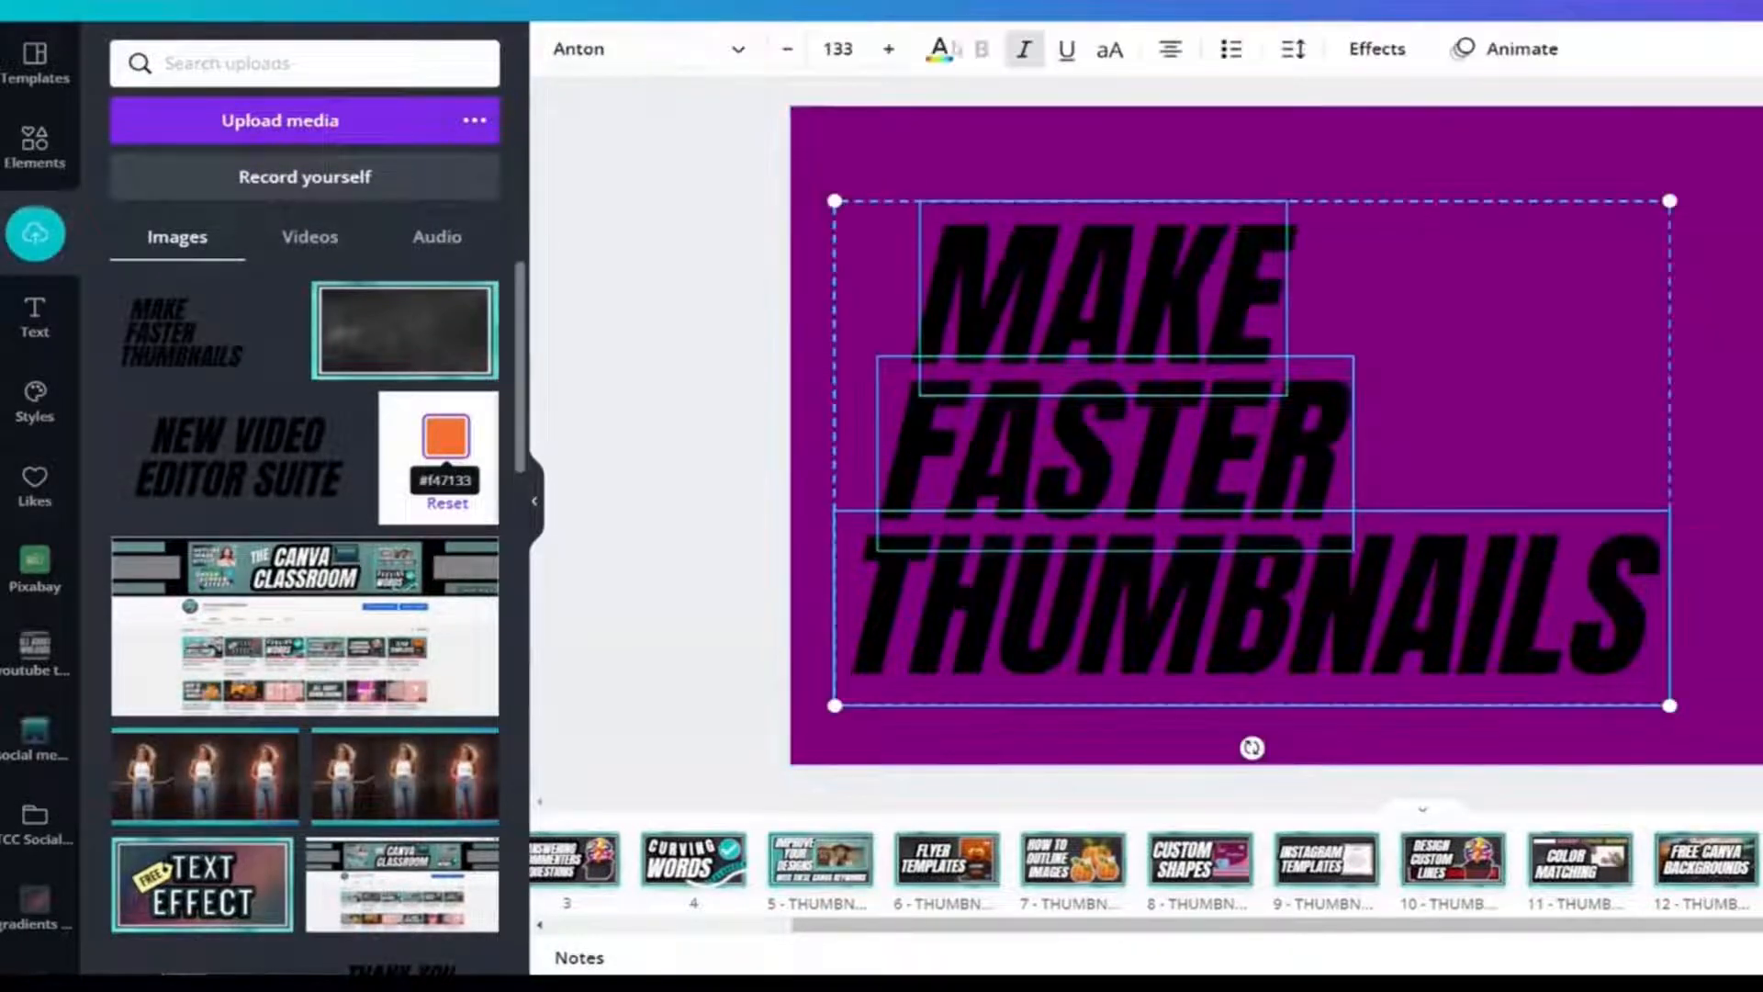
{"action": "left_click", "coordinate": [936, 54]}
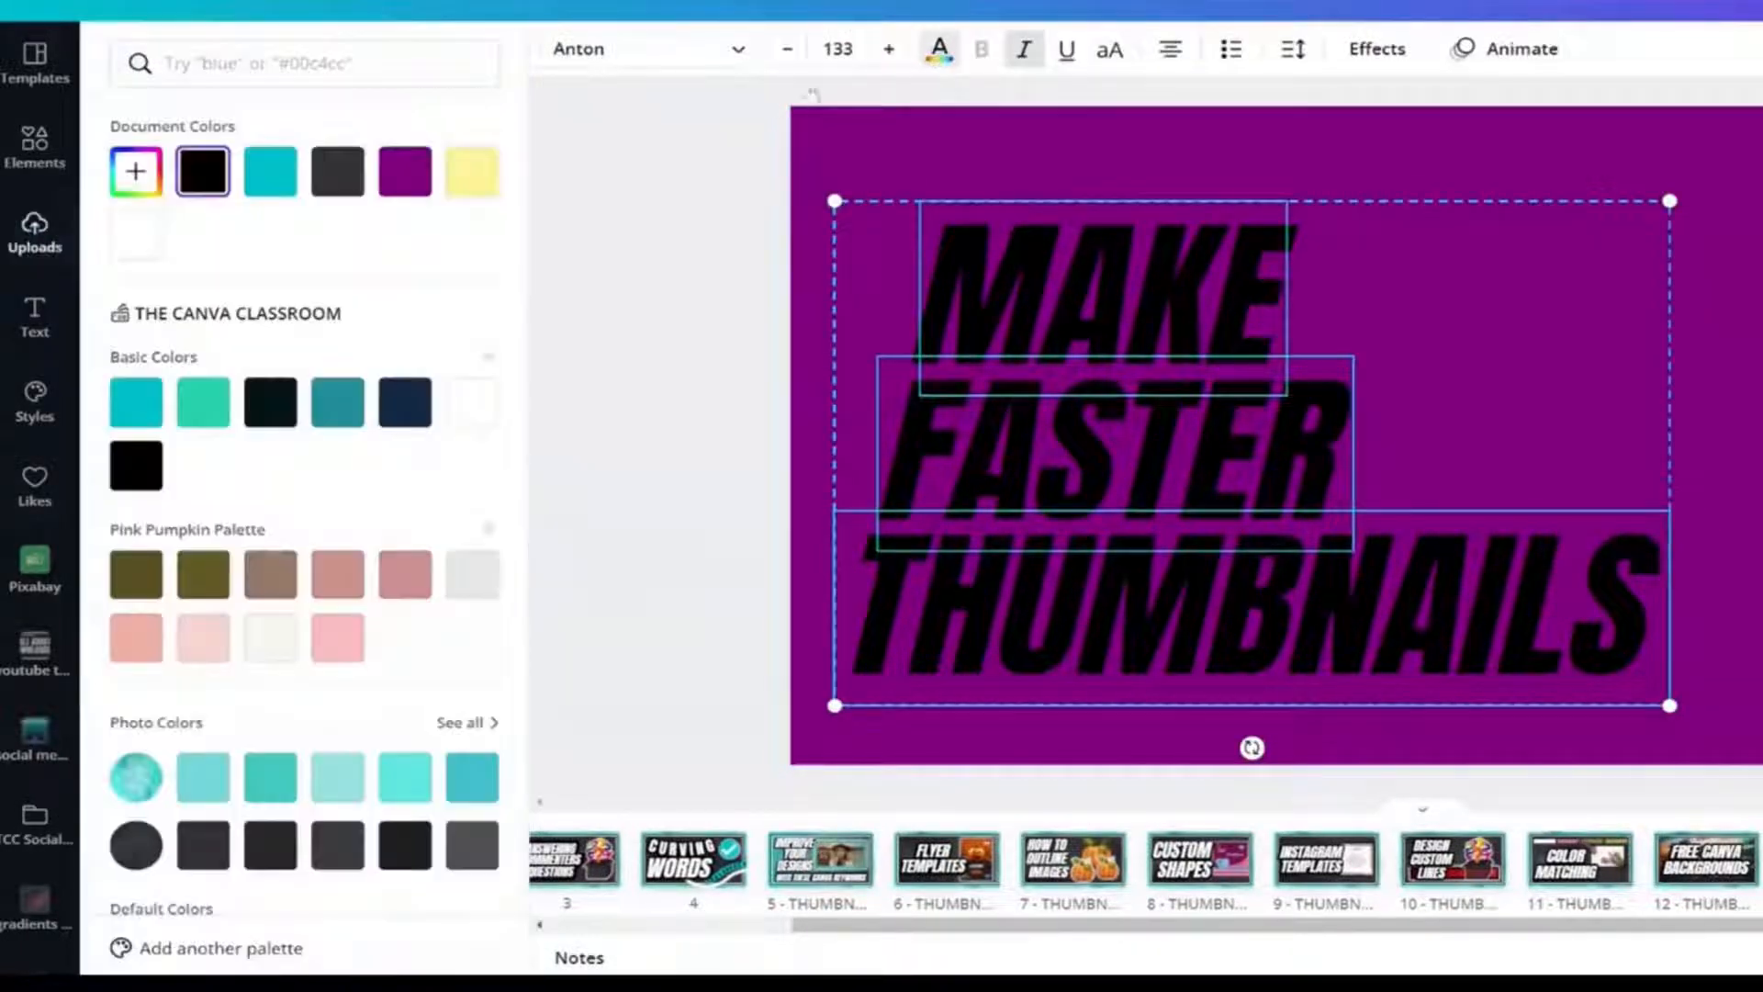
{"action": "left_click", "coordinate": [127, 241]}
Apply the Lift text effect to the three white title words and raise its intensity to the maximum
{"action": "left_click", "coordinate": [1377, 49]}
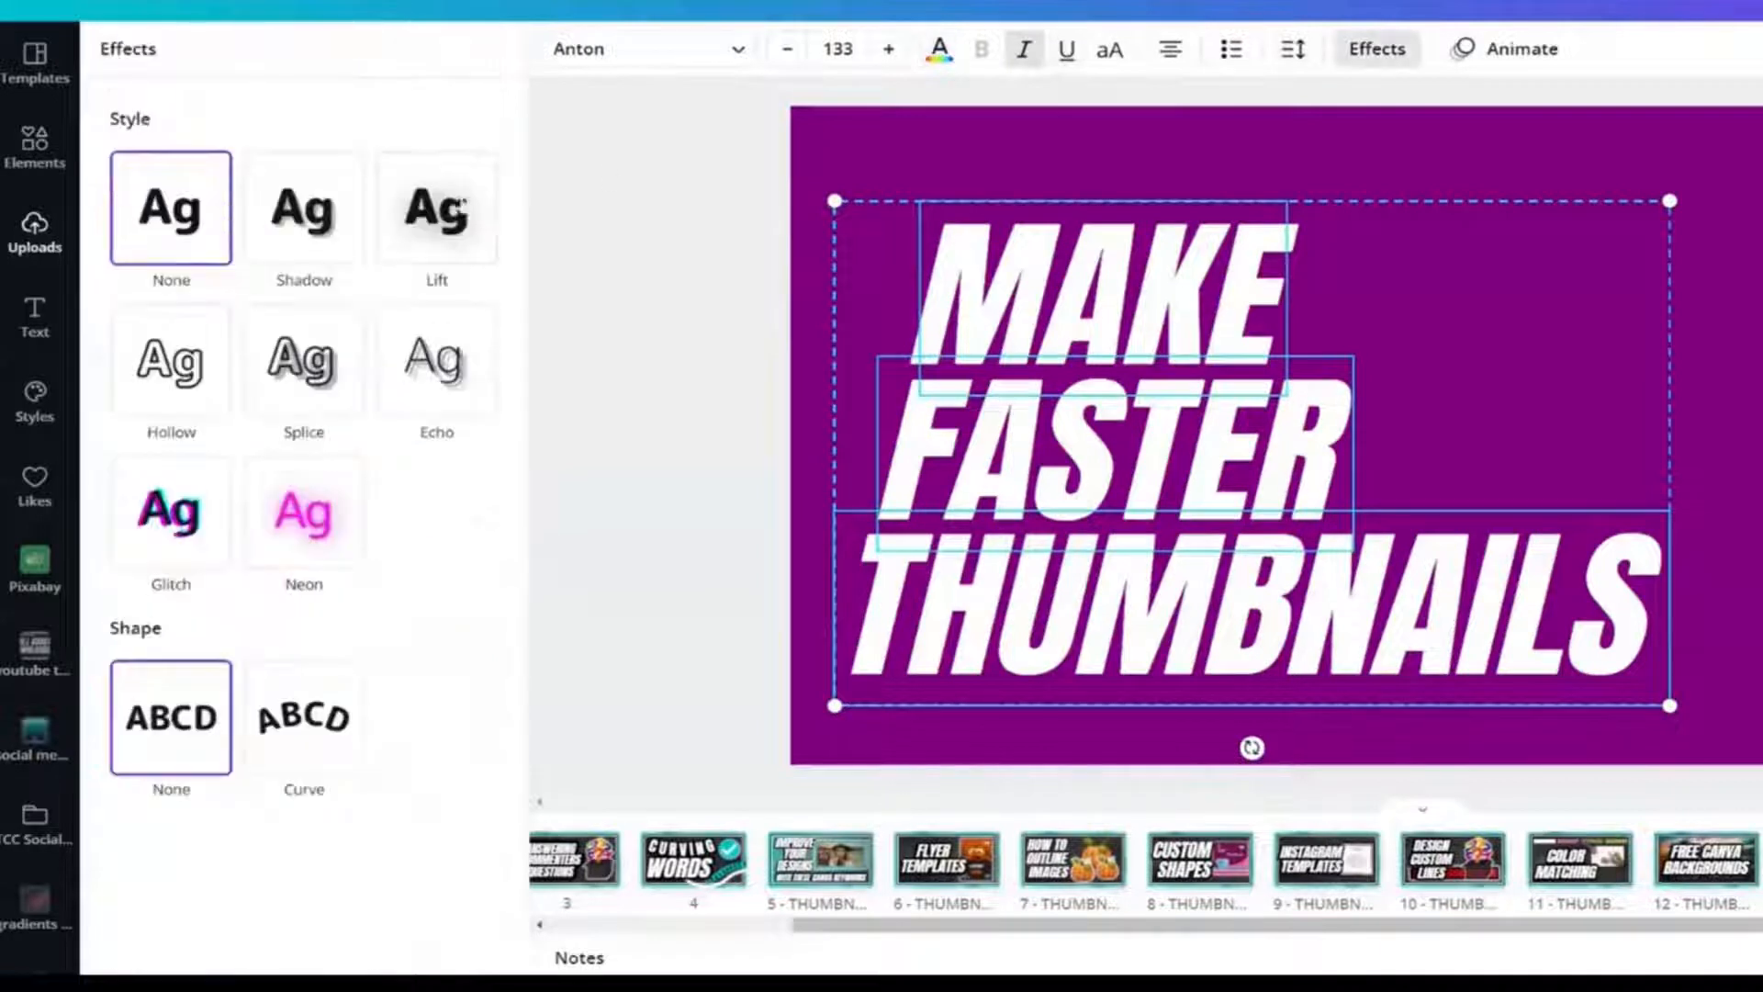
{"action": "left_click", "coordinate": [427, 219]}
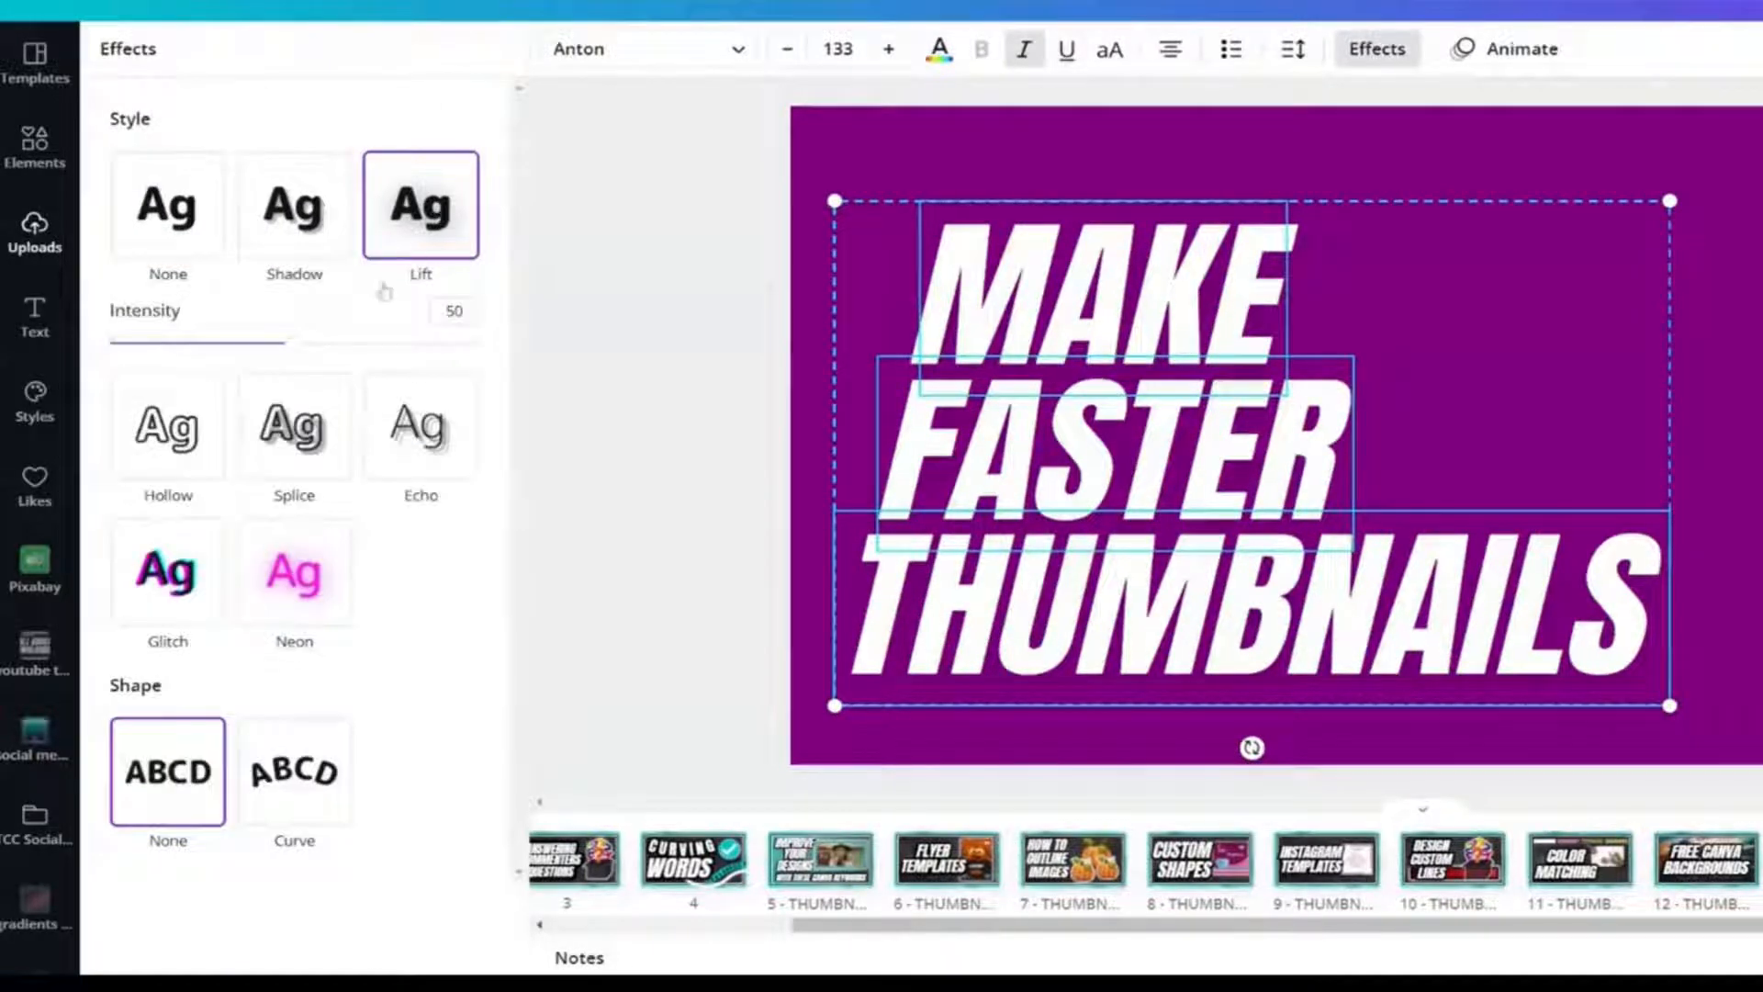
{"action": "left_click_drag", "start_coordinate": [301, 353], "coordinate": [482, 347]}
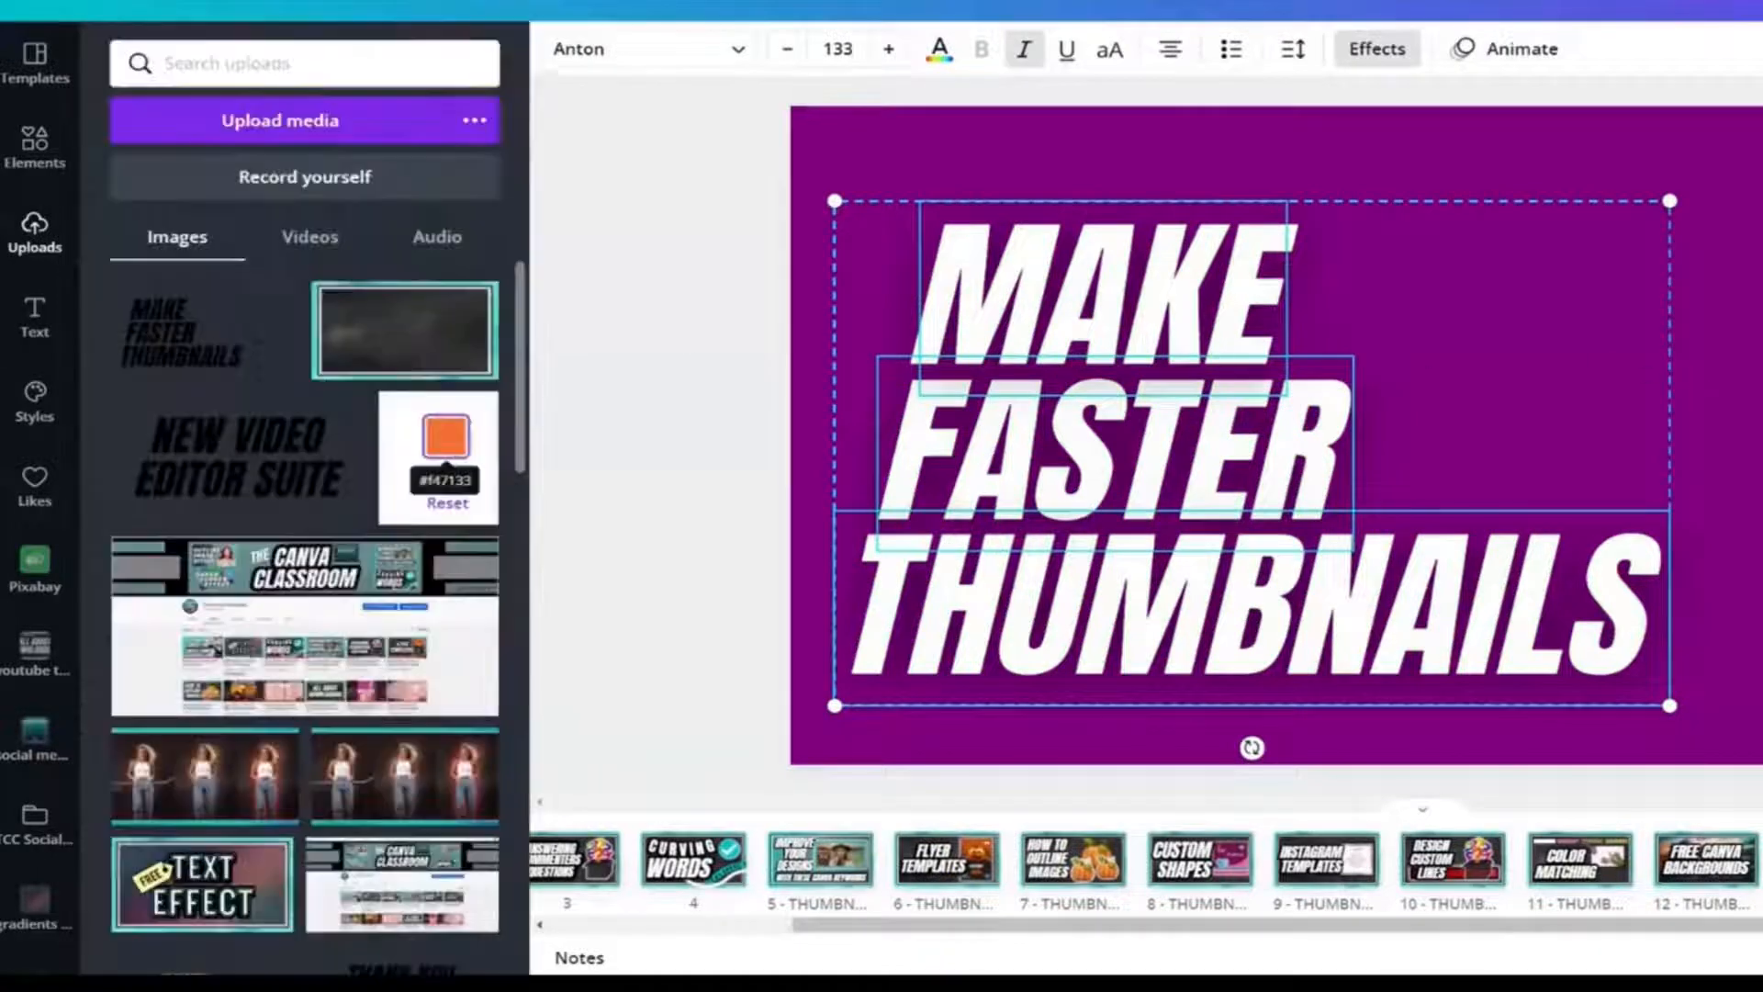
{"action": "key", "text": "Escape"}
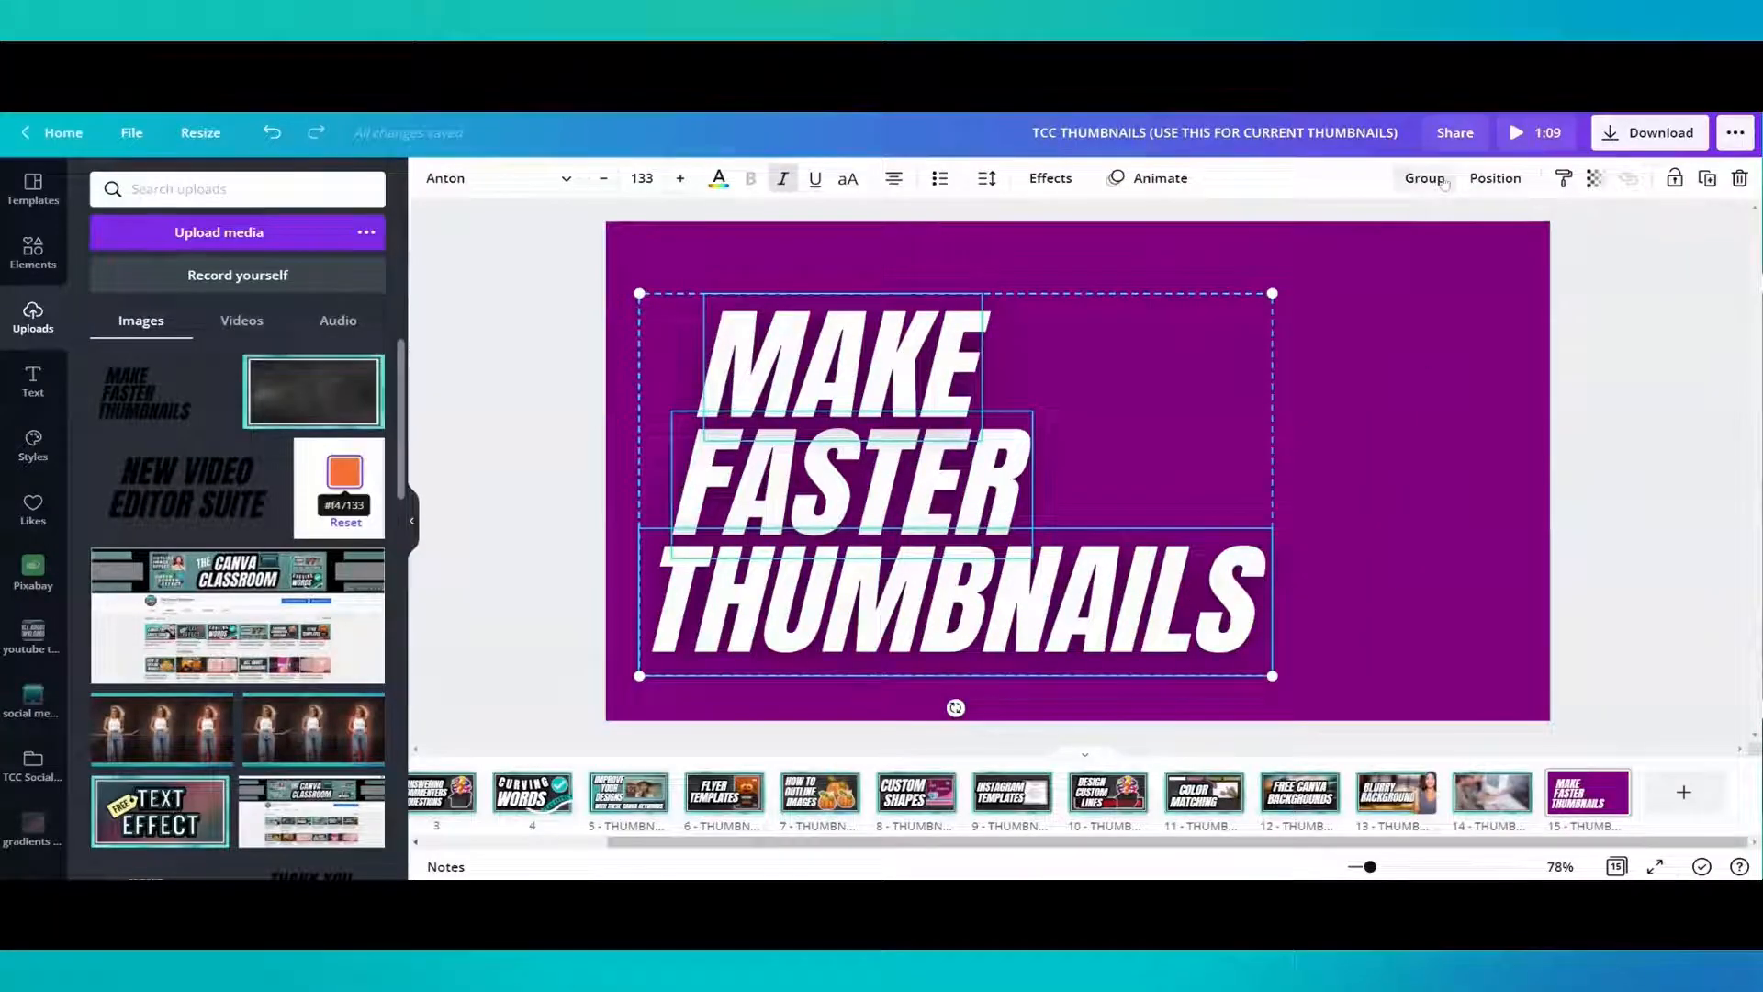
Group the three title words and move the group onto the bordered thumbnail on page 14
{"action": "left_click", "coordinate": [1442, 182]}
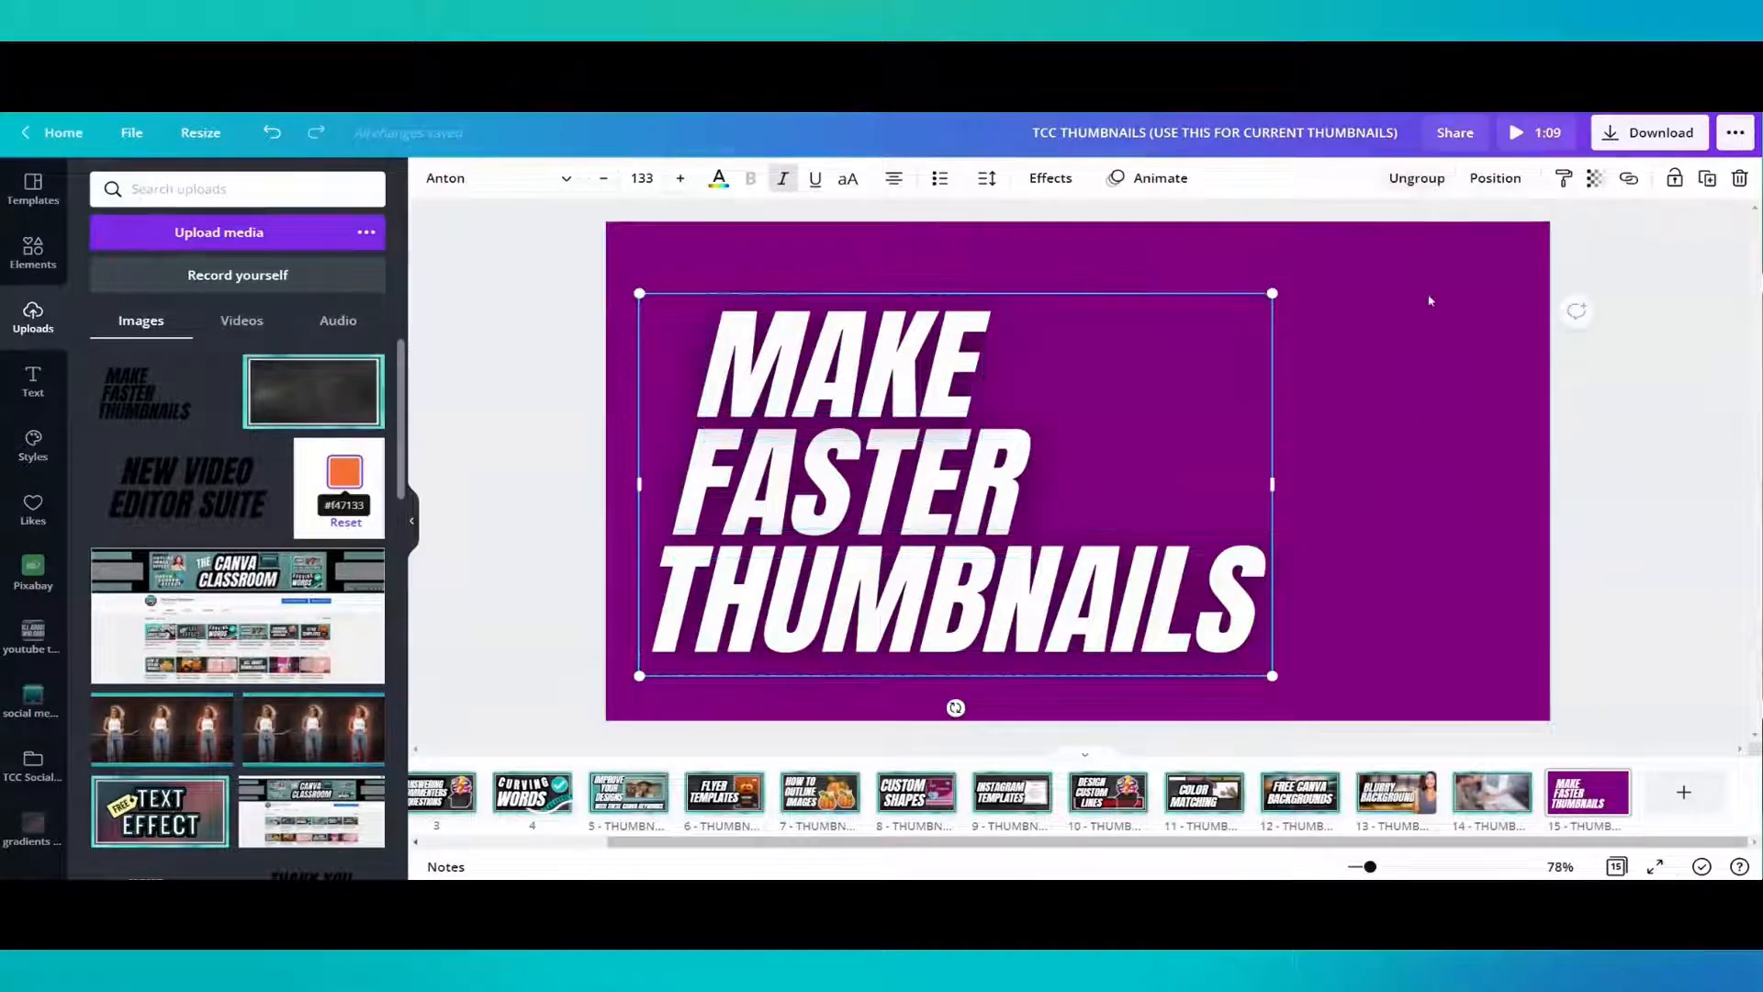
{"action": "left_click", "coordinate": [1429, 301]}
{"action": "left_click_drag", "start_coordinate": [906, 469], "coordinate": [1505, 800]}
Flip the blurred background photo on page 14 horizontally and lock it in place
{"action": "left_click", "coordinate": [1350, 416]}
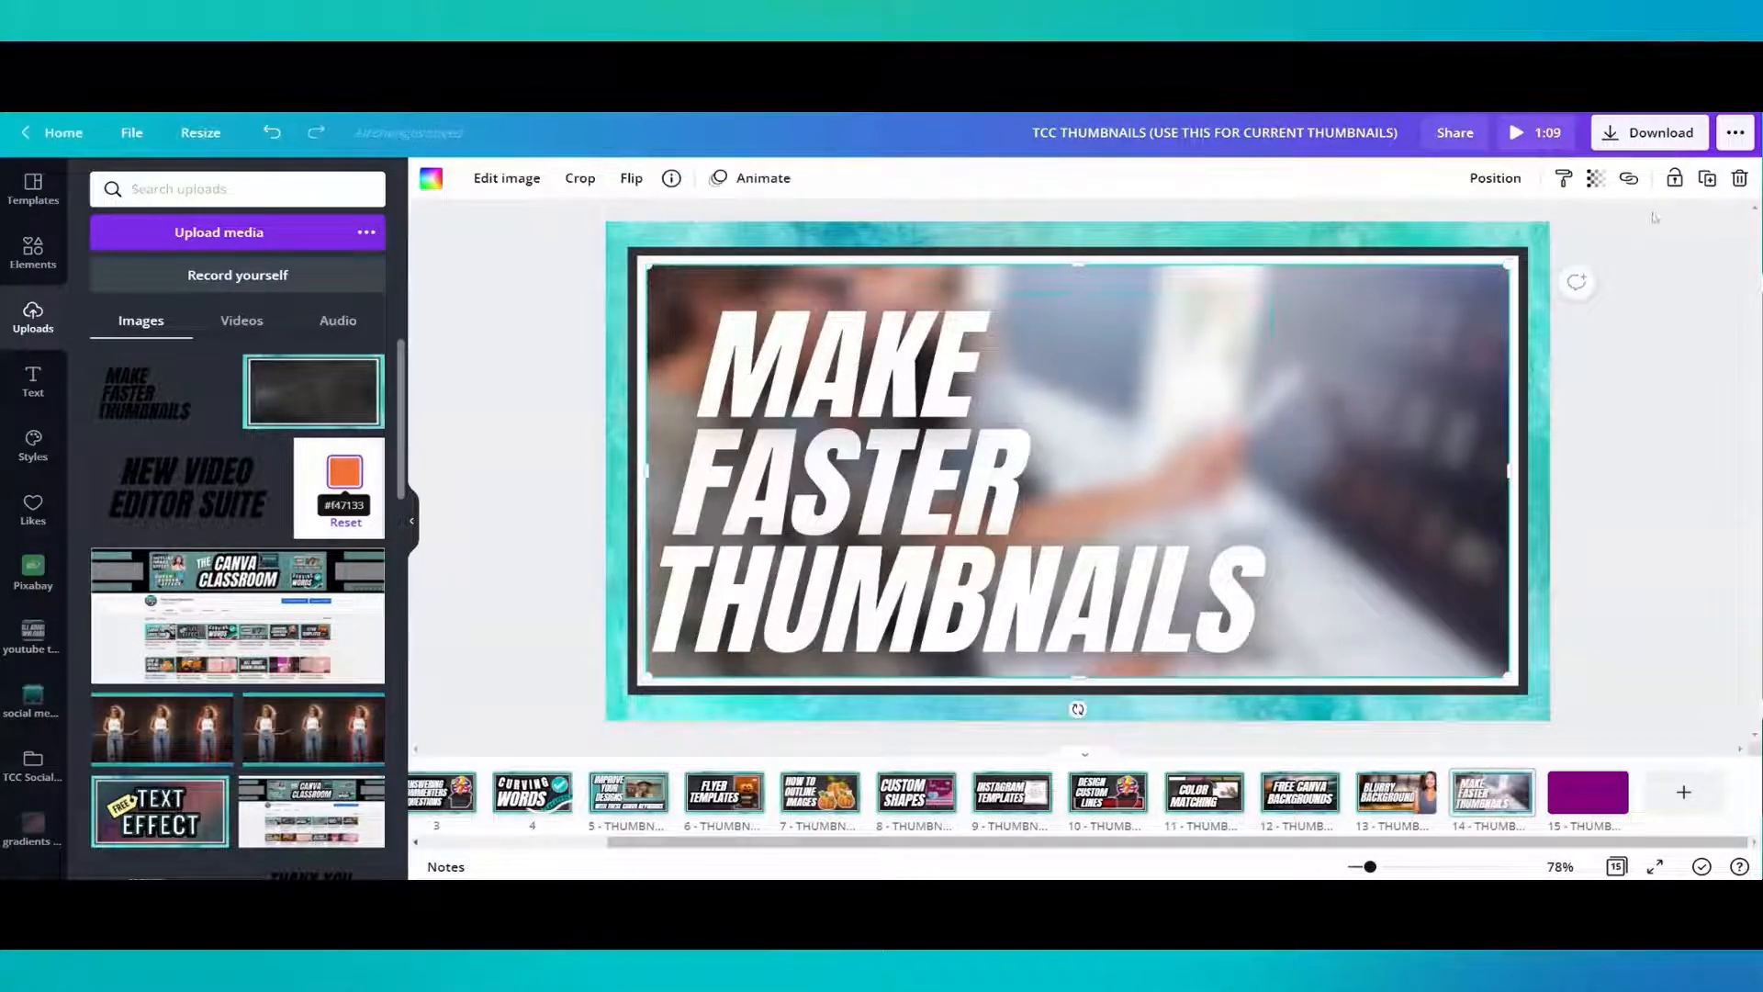
{"action": "left_click", "coordinate": [1674, 179]}
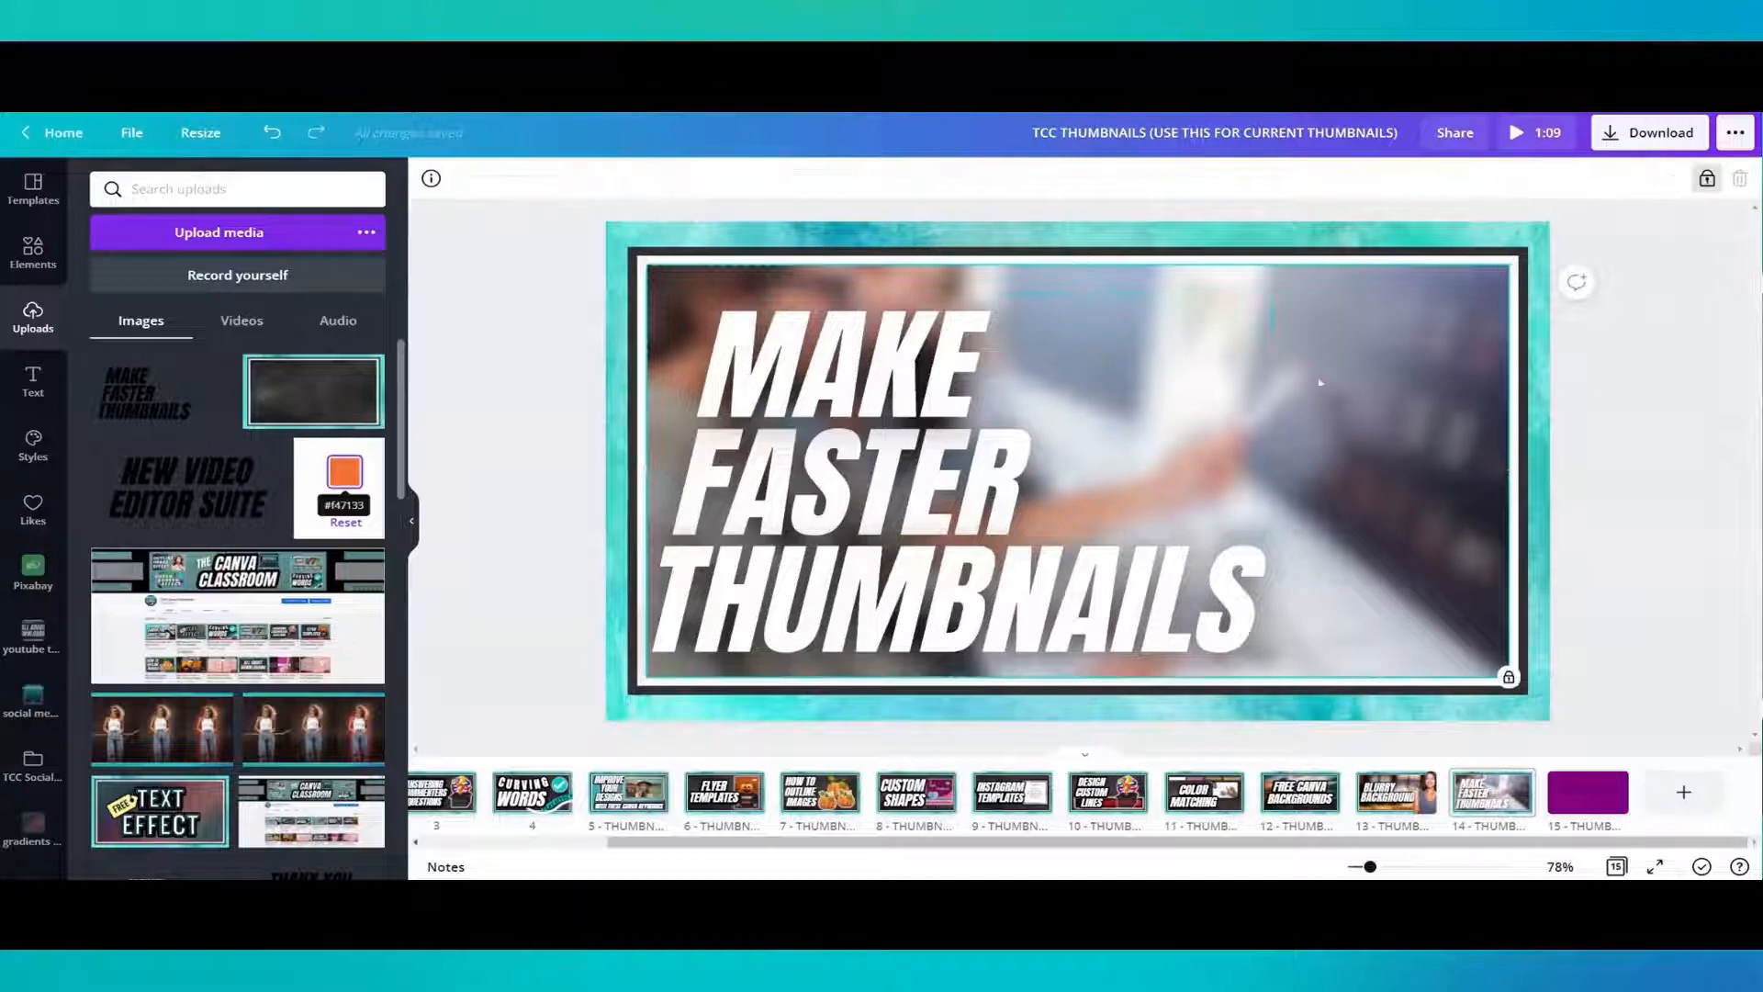
{"action": "left_click_drag", "start_coordinate": [955, 414], "coordinate": [953, 414]}
{"action": "left_click", "coordinate": [1500, 339]}
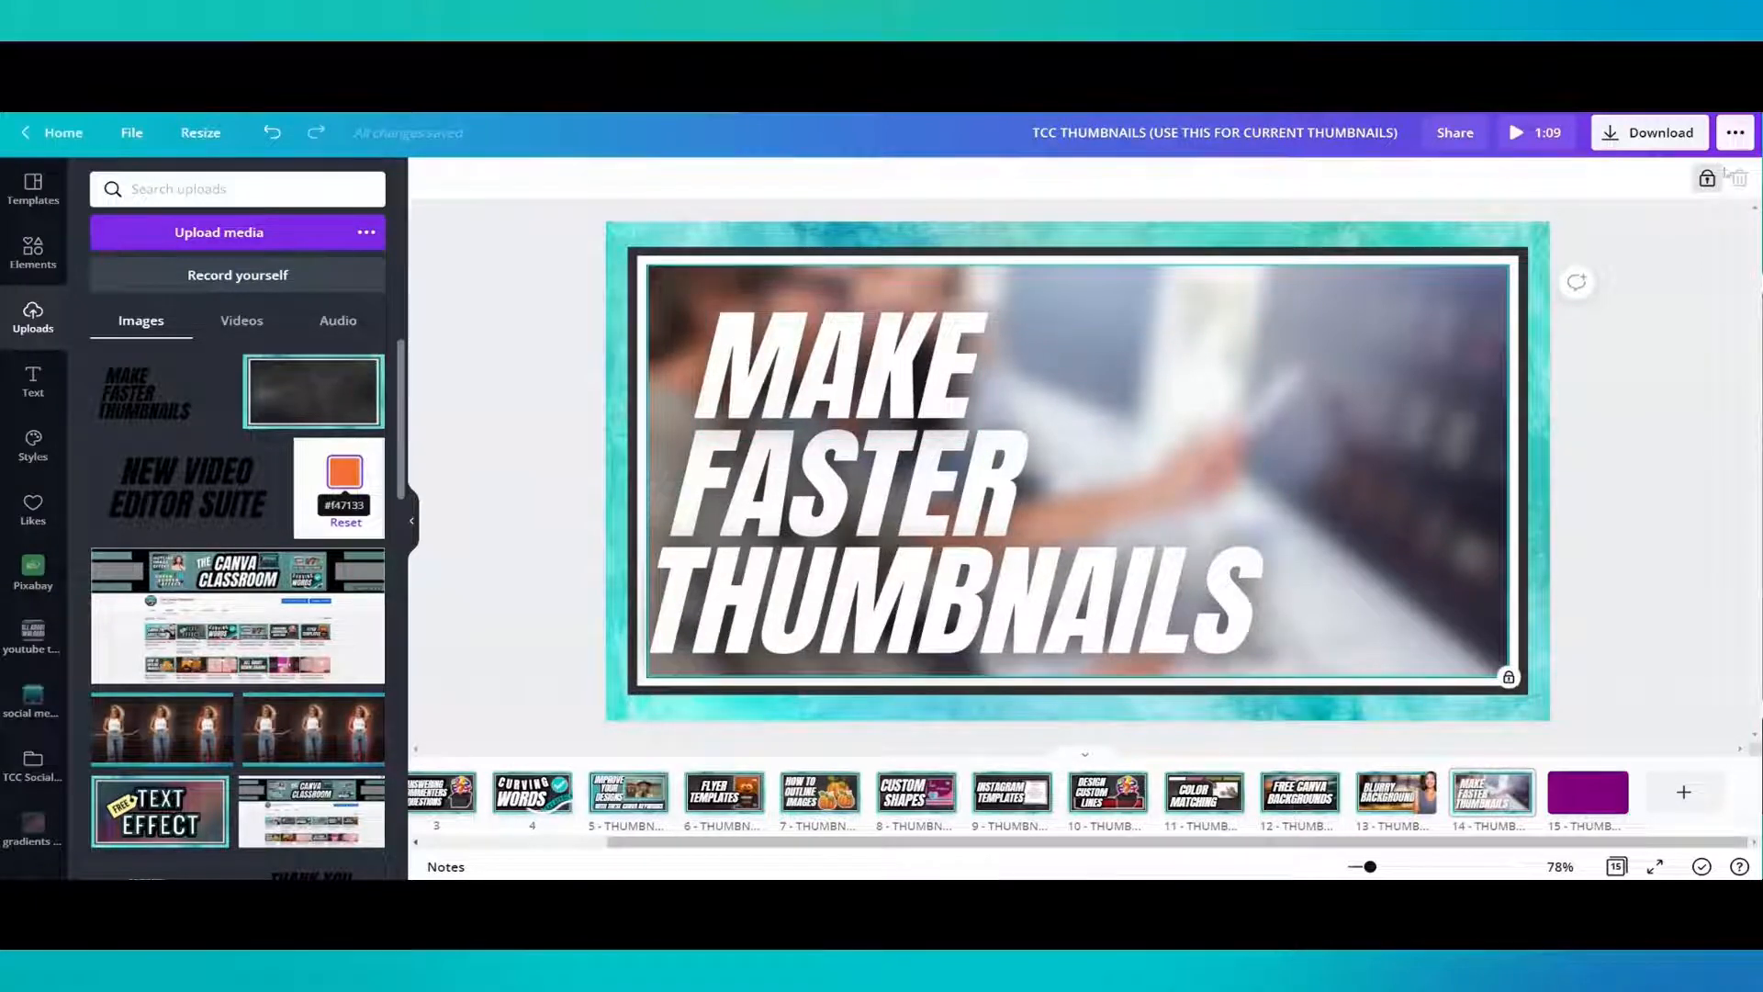
{"action": "left_click", "coordinate": [1708, 180]}
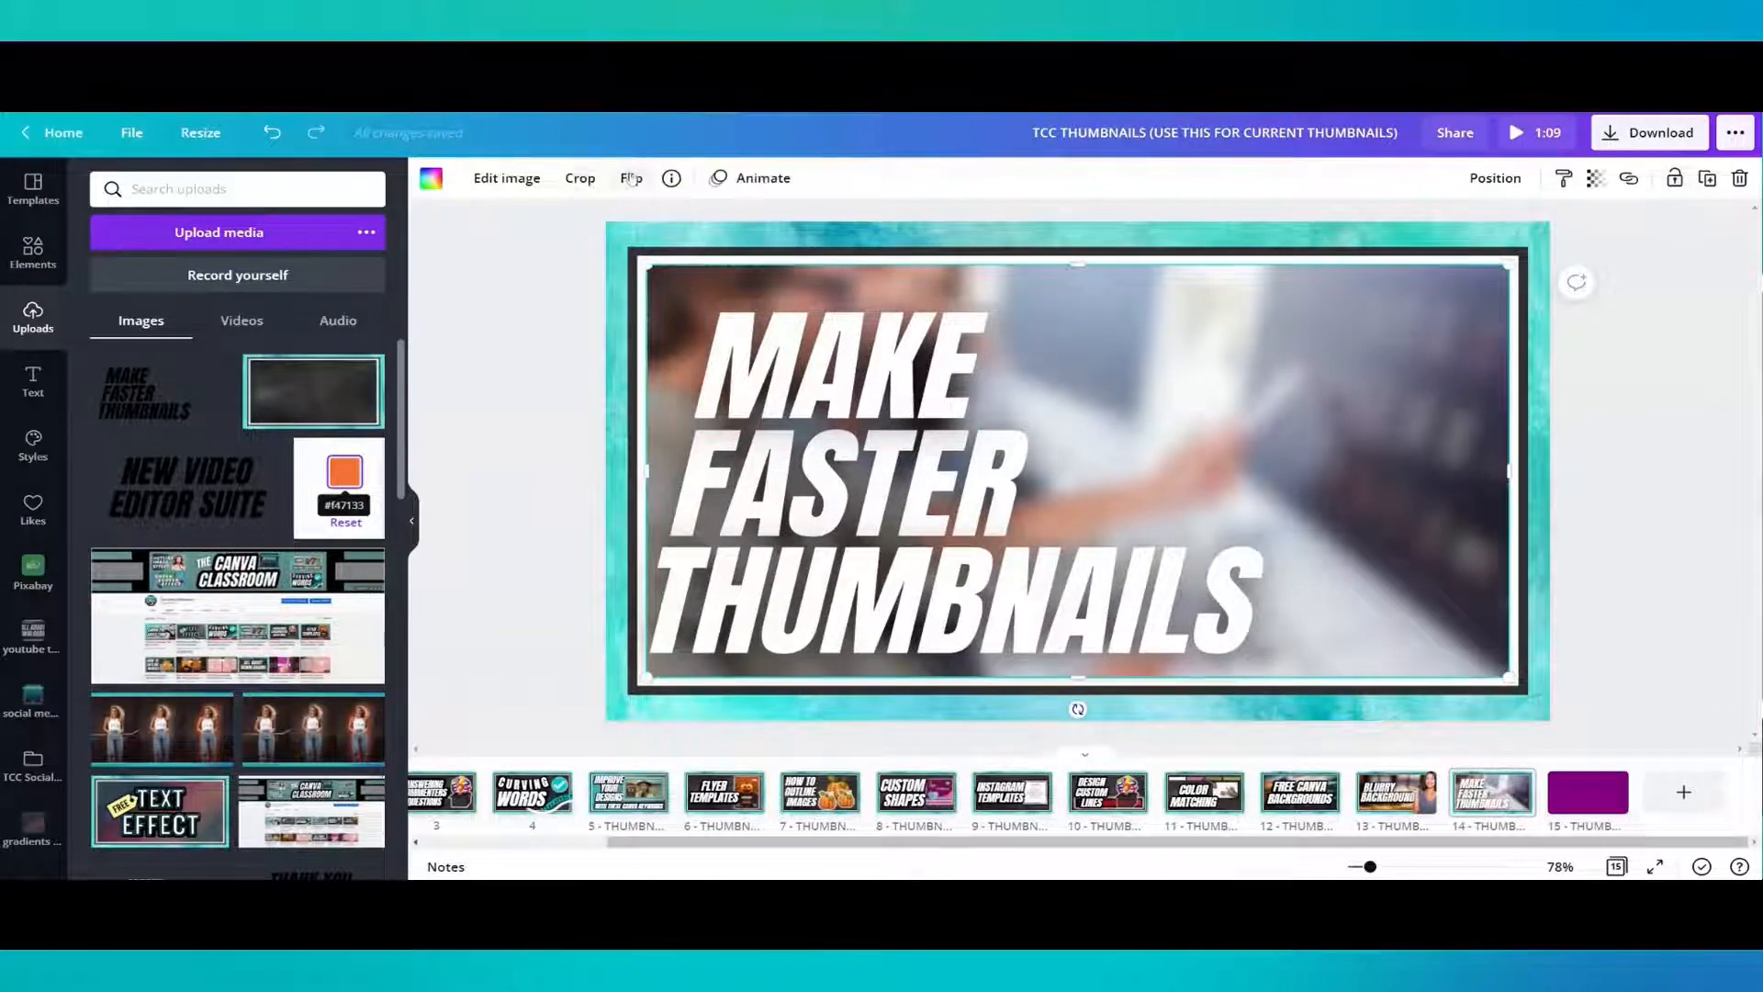
{"action": "left_click", "coordinate": [630, 179]}
{"action": "left_click", "coordinate": [694, 226]}
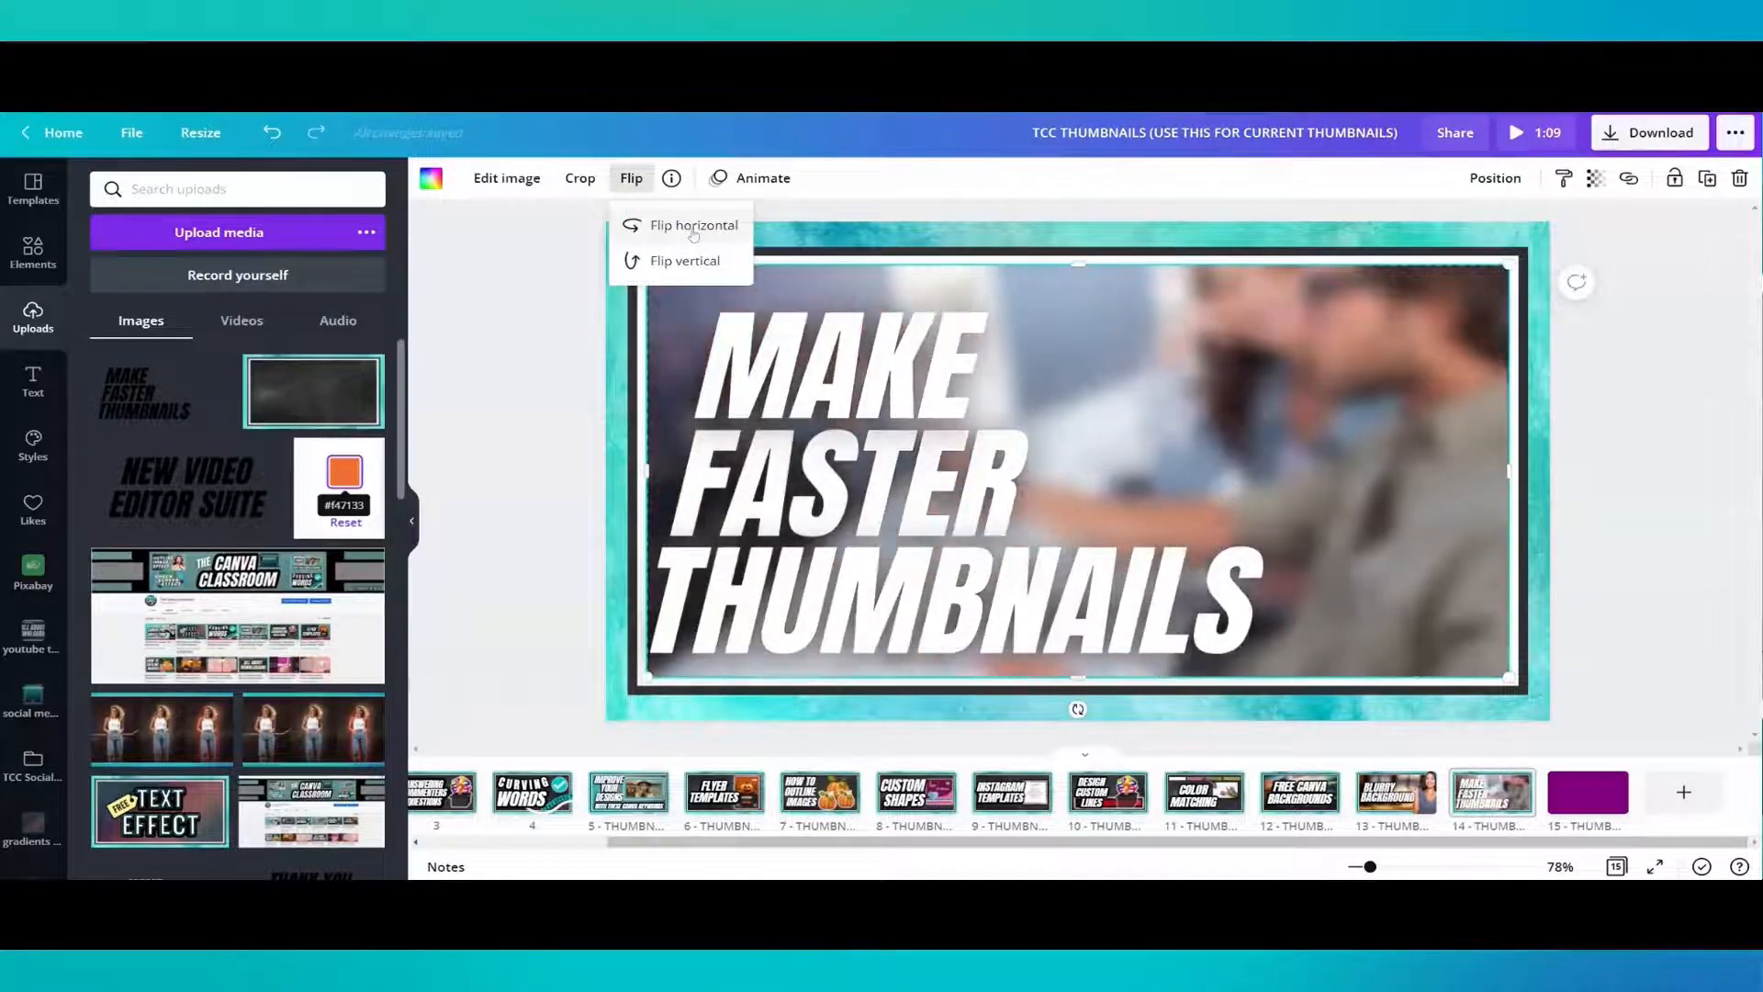
{"action": "left_click", "coordinate": [1675, 180]}
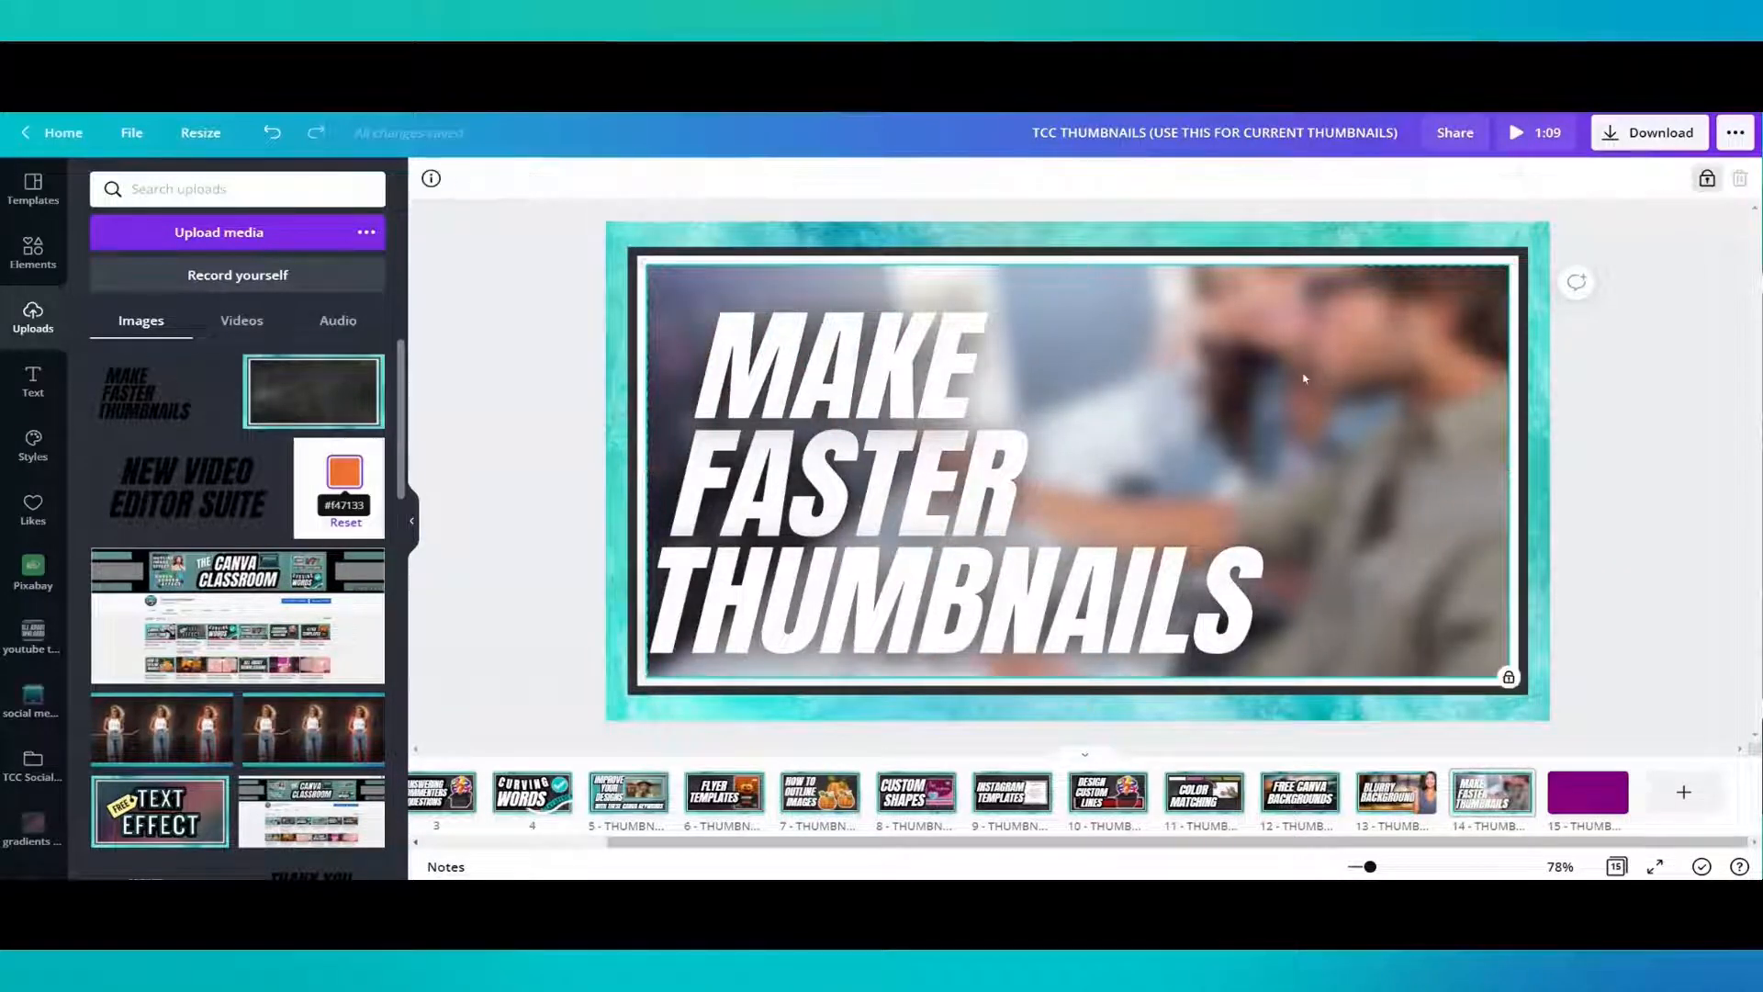
Insert the uploaded black title image, move it to the purple page 15 and enlarge it there
{"action": "left_click", "coordinate": [144, 393]}
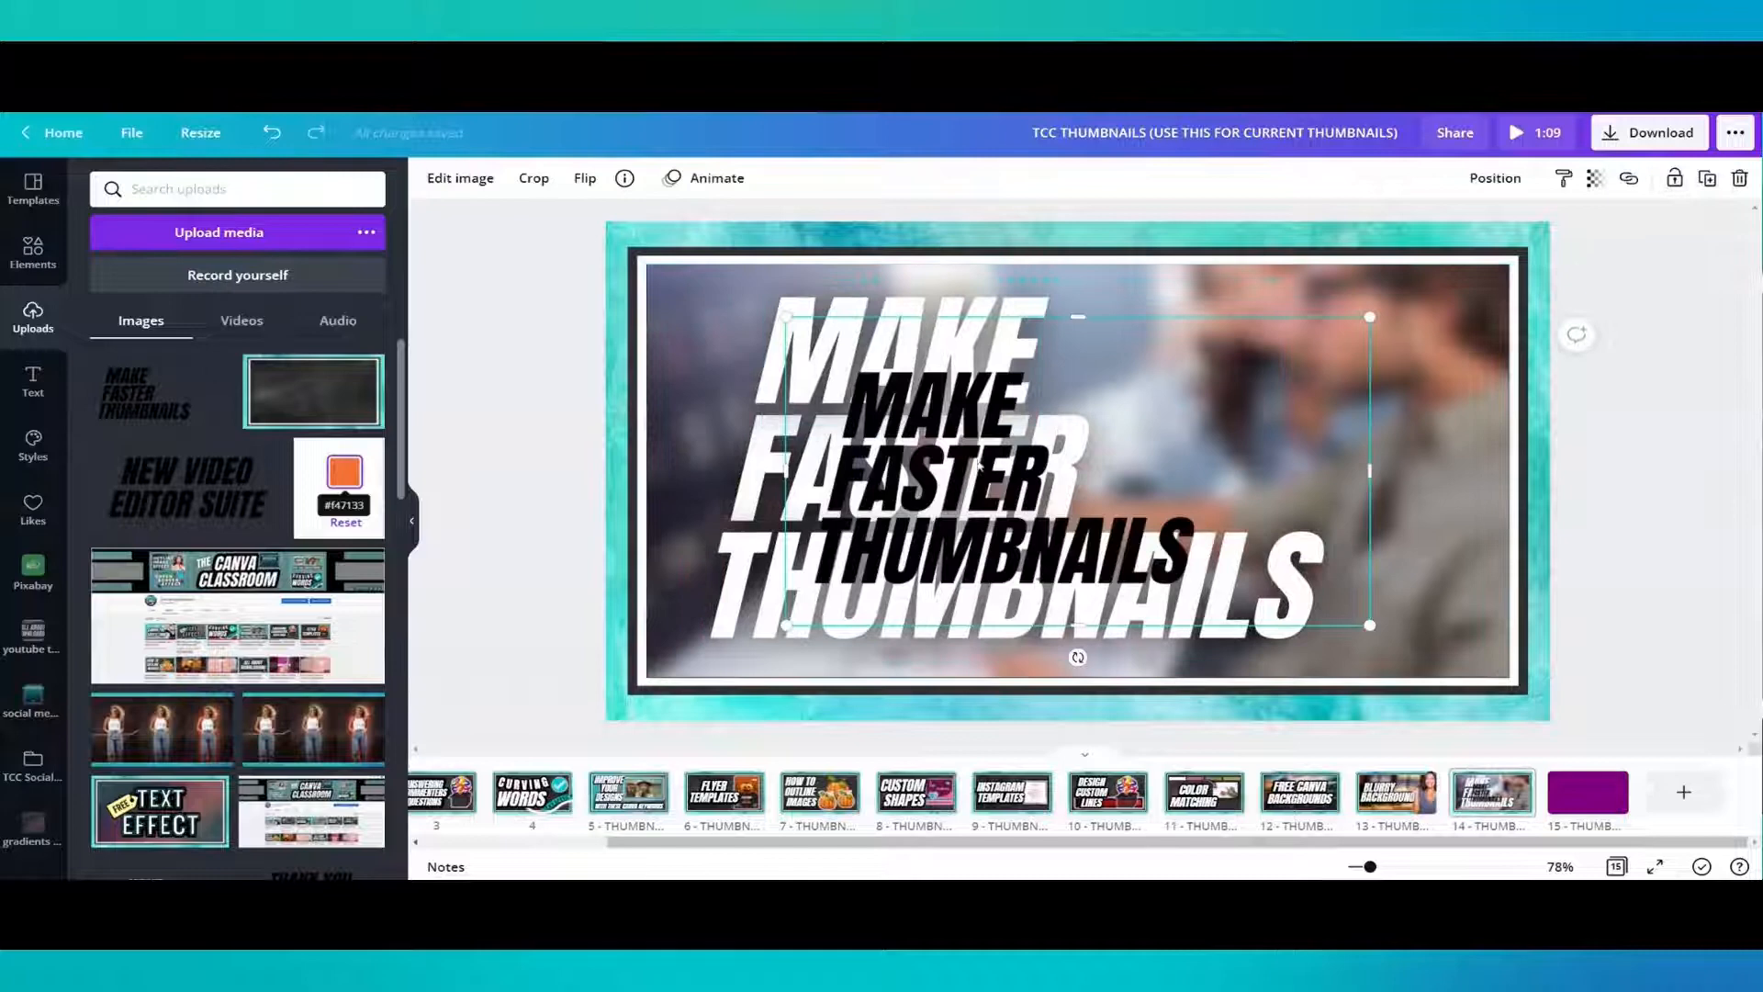
{"action": "left_click_drag", "start_coordinate": [979, 461], "coordinate": [1575, 785]}
{"action": "left_click_drag", "start_coordinate": [966, 486], "coordinate": [898, 440]}
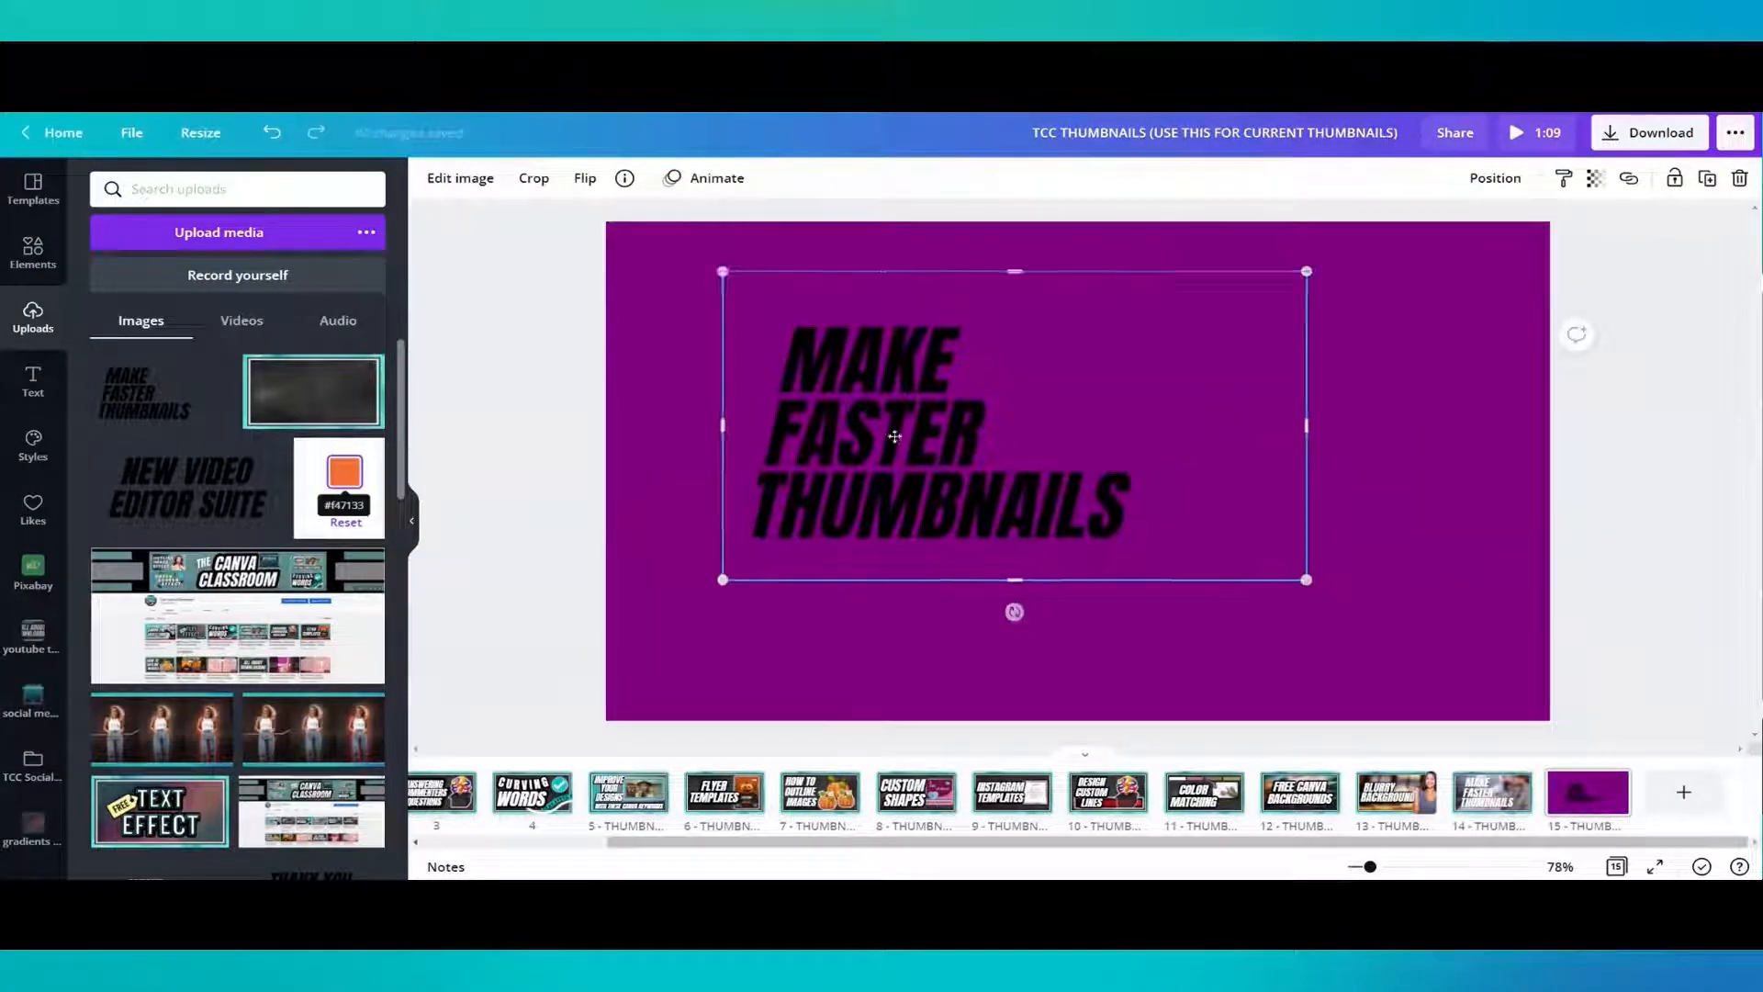
{"action": "left_click_drag", "start_coordinate": [1121, 582], "coordinate": [1346, 685]}
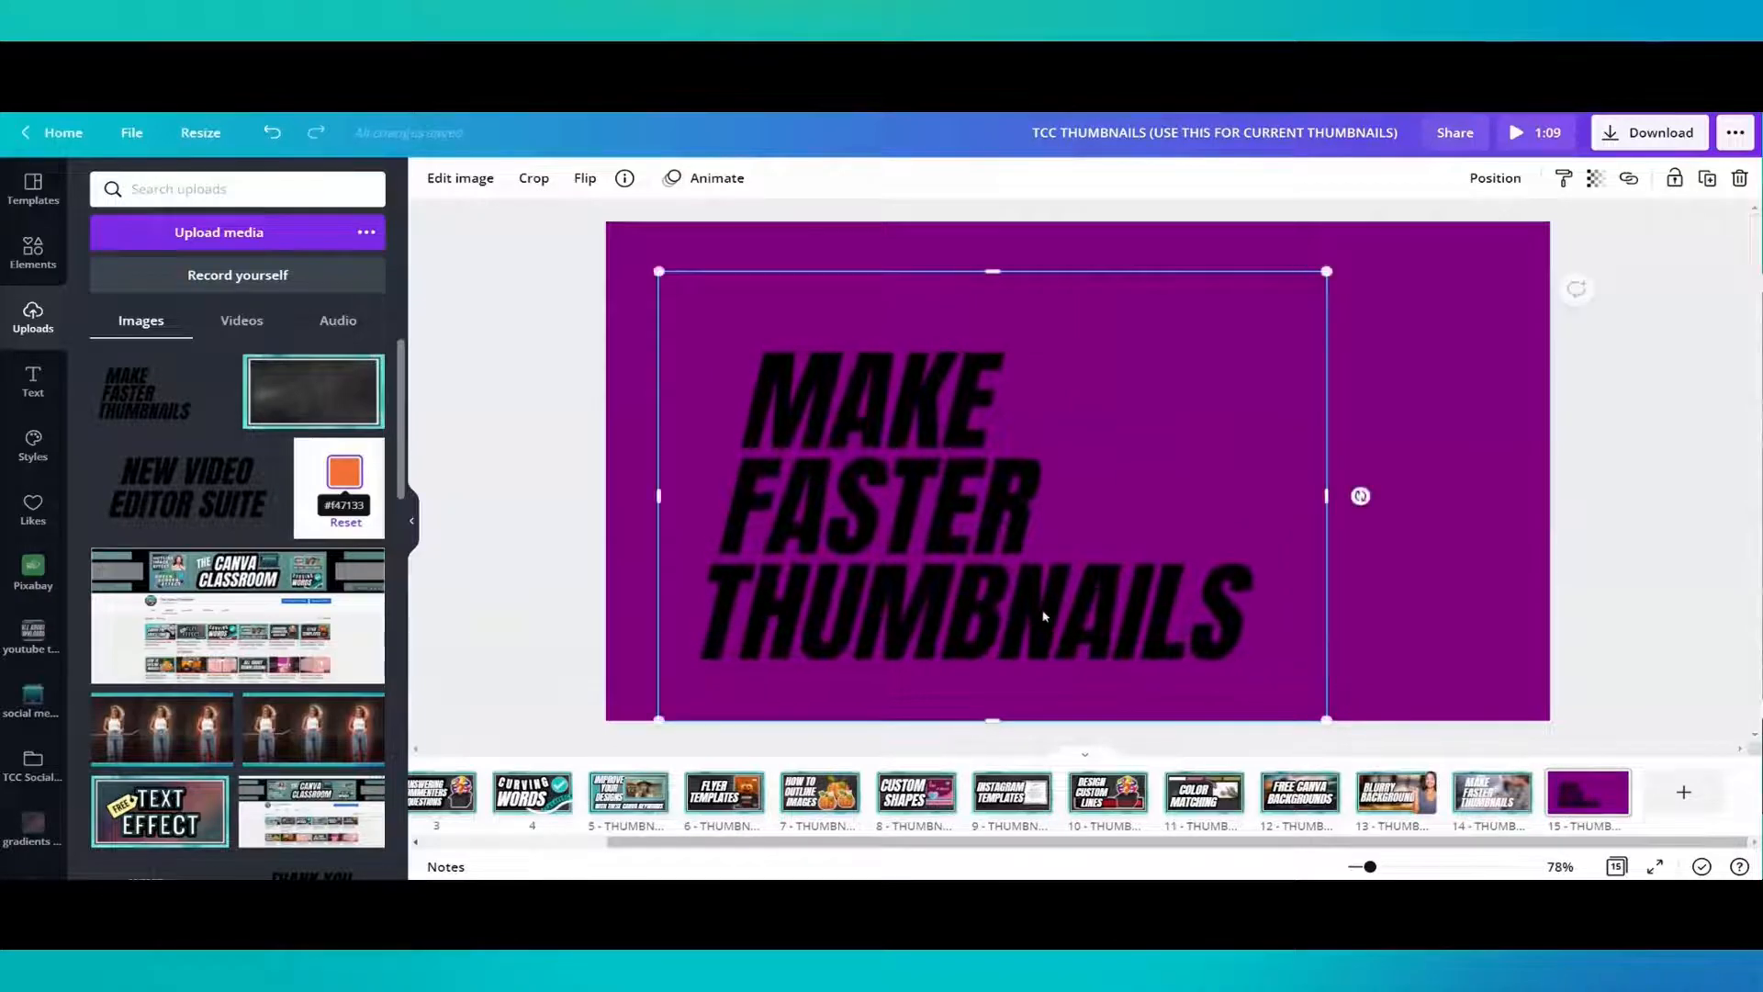
{"action": "left_click_drag", "start_coordinate": [1039, 640], "coordinate": [1016, 610]}
{"action": "left_click", "coordinate": [988, 543]}
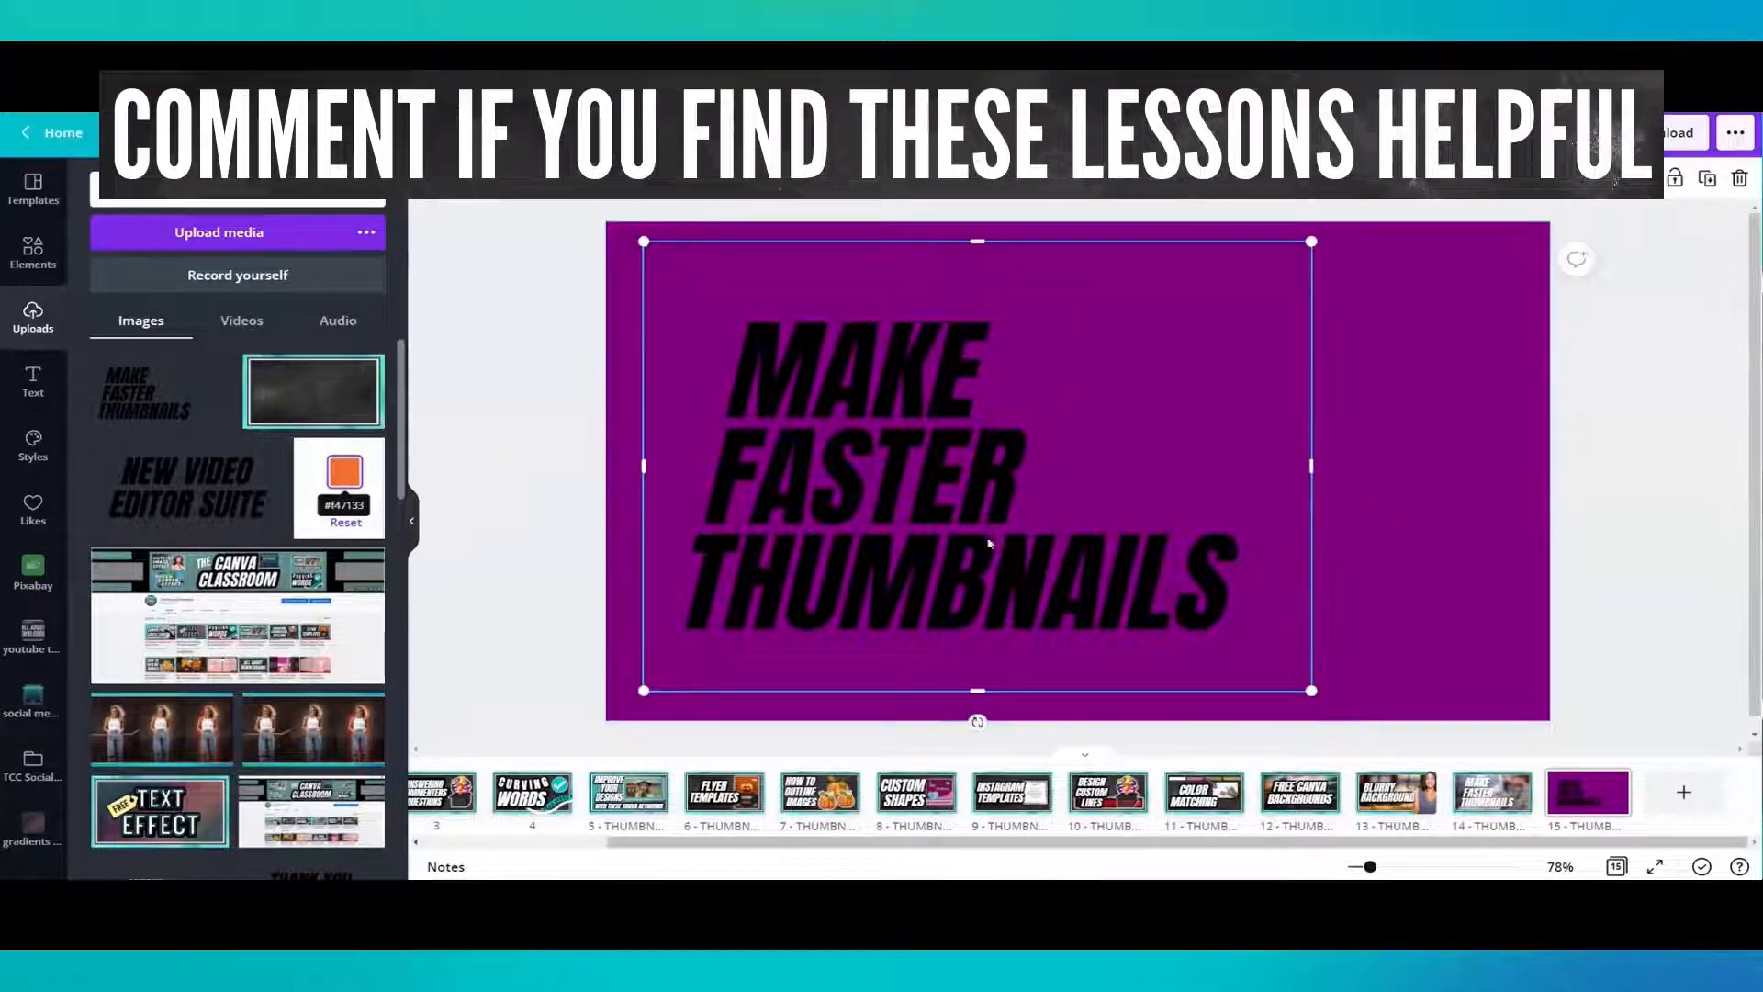
Apply a black Glow shadow to the title image with size 15, transparency 100 and blur 0
{"action": "left_click", "coordinate": [442, 178]}
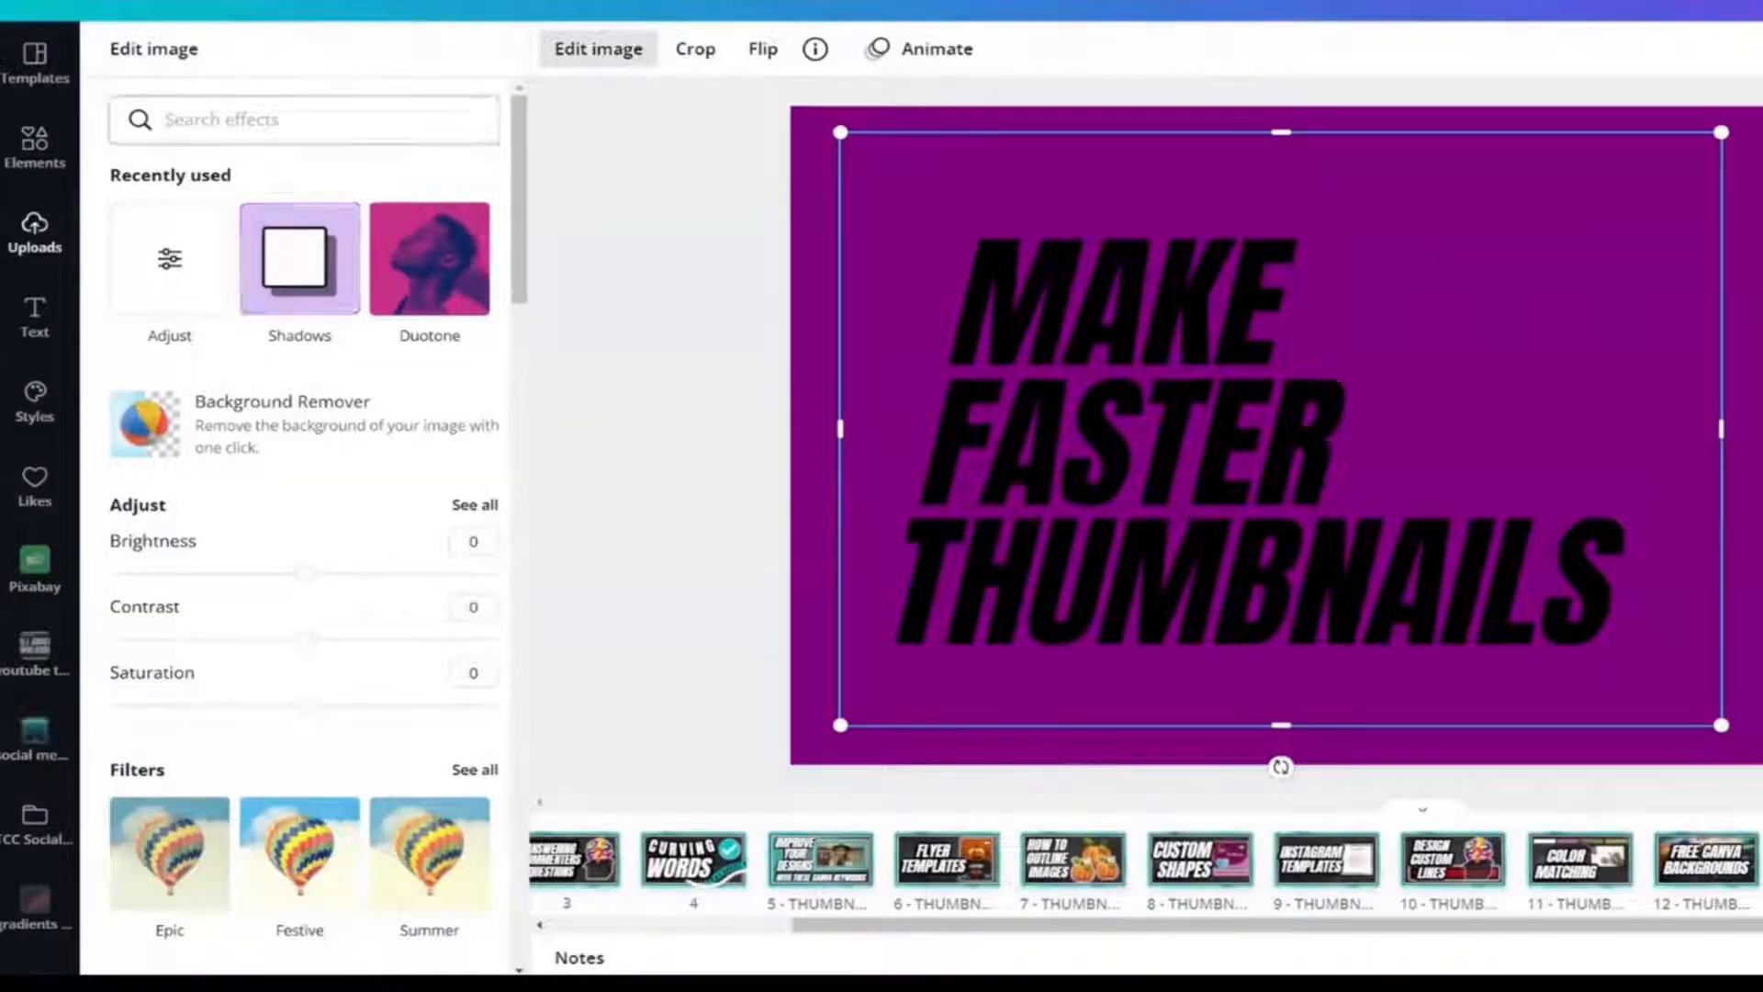
{"action": "left_click", "coordinate": [294, 120]}
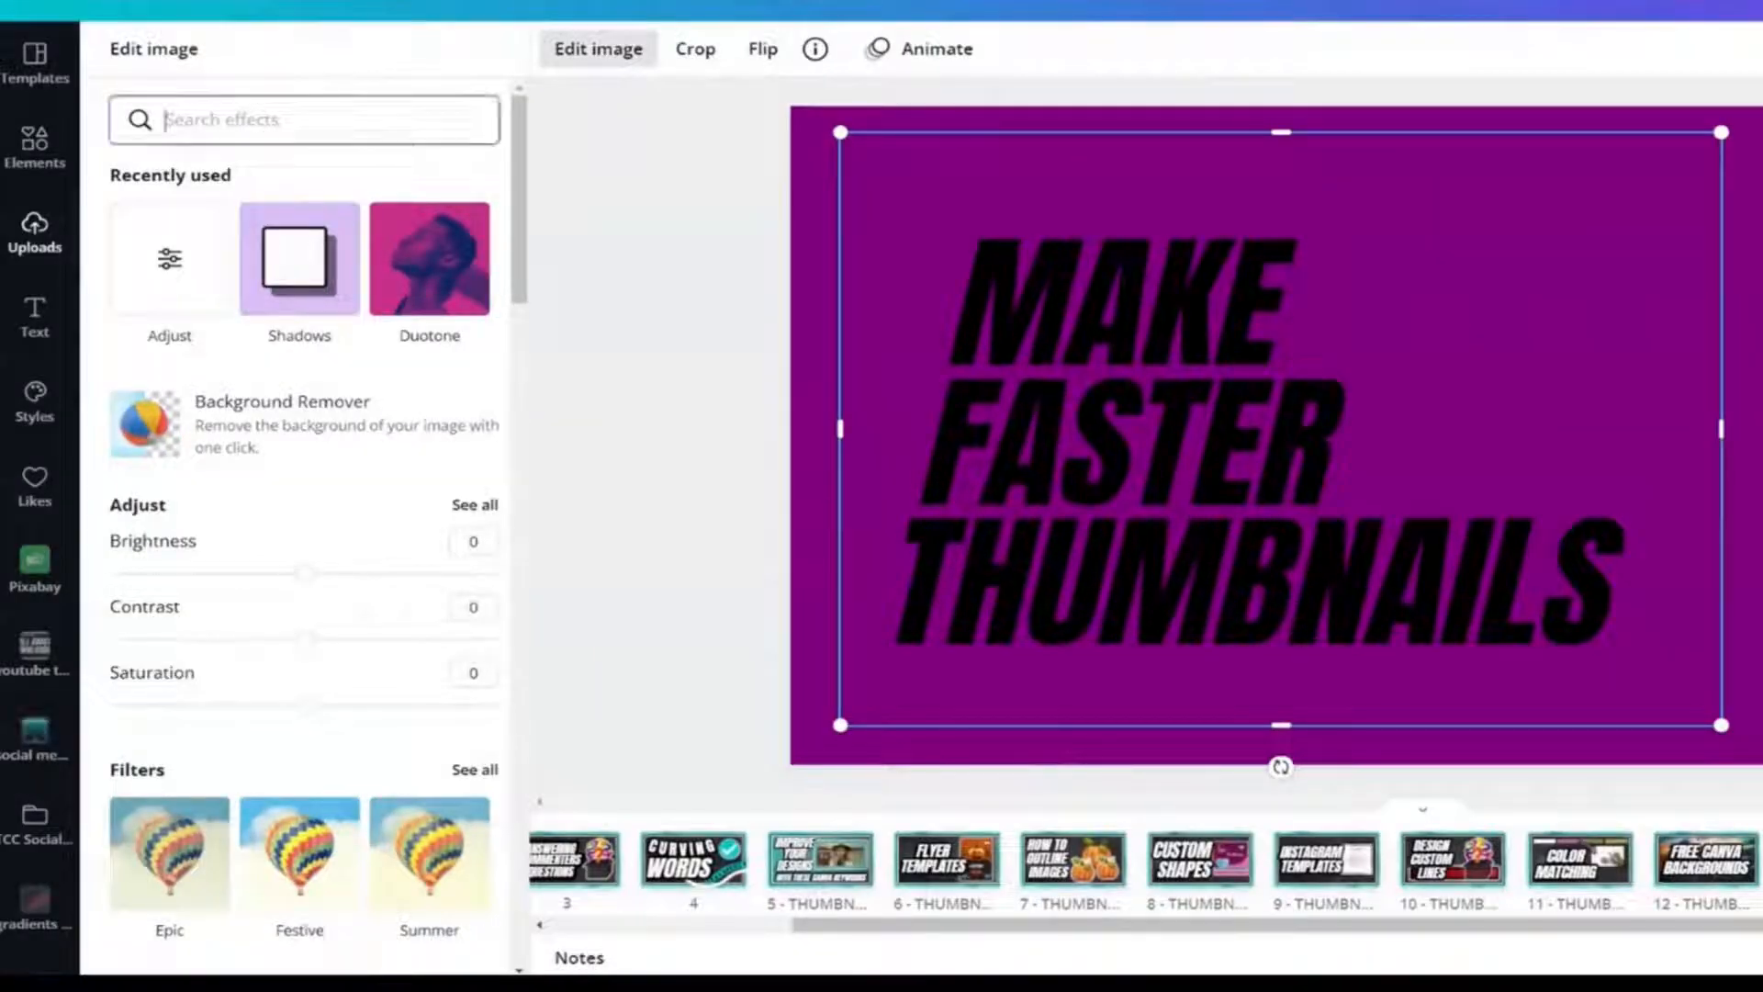
{"action": "left_click", "coordinate": [292, 249]}
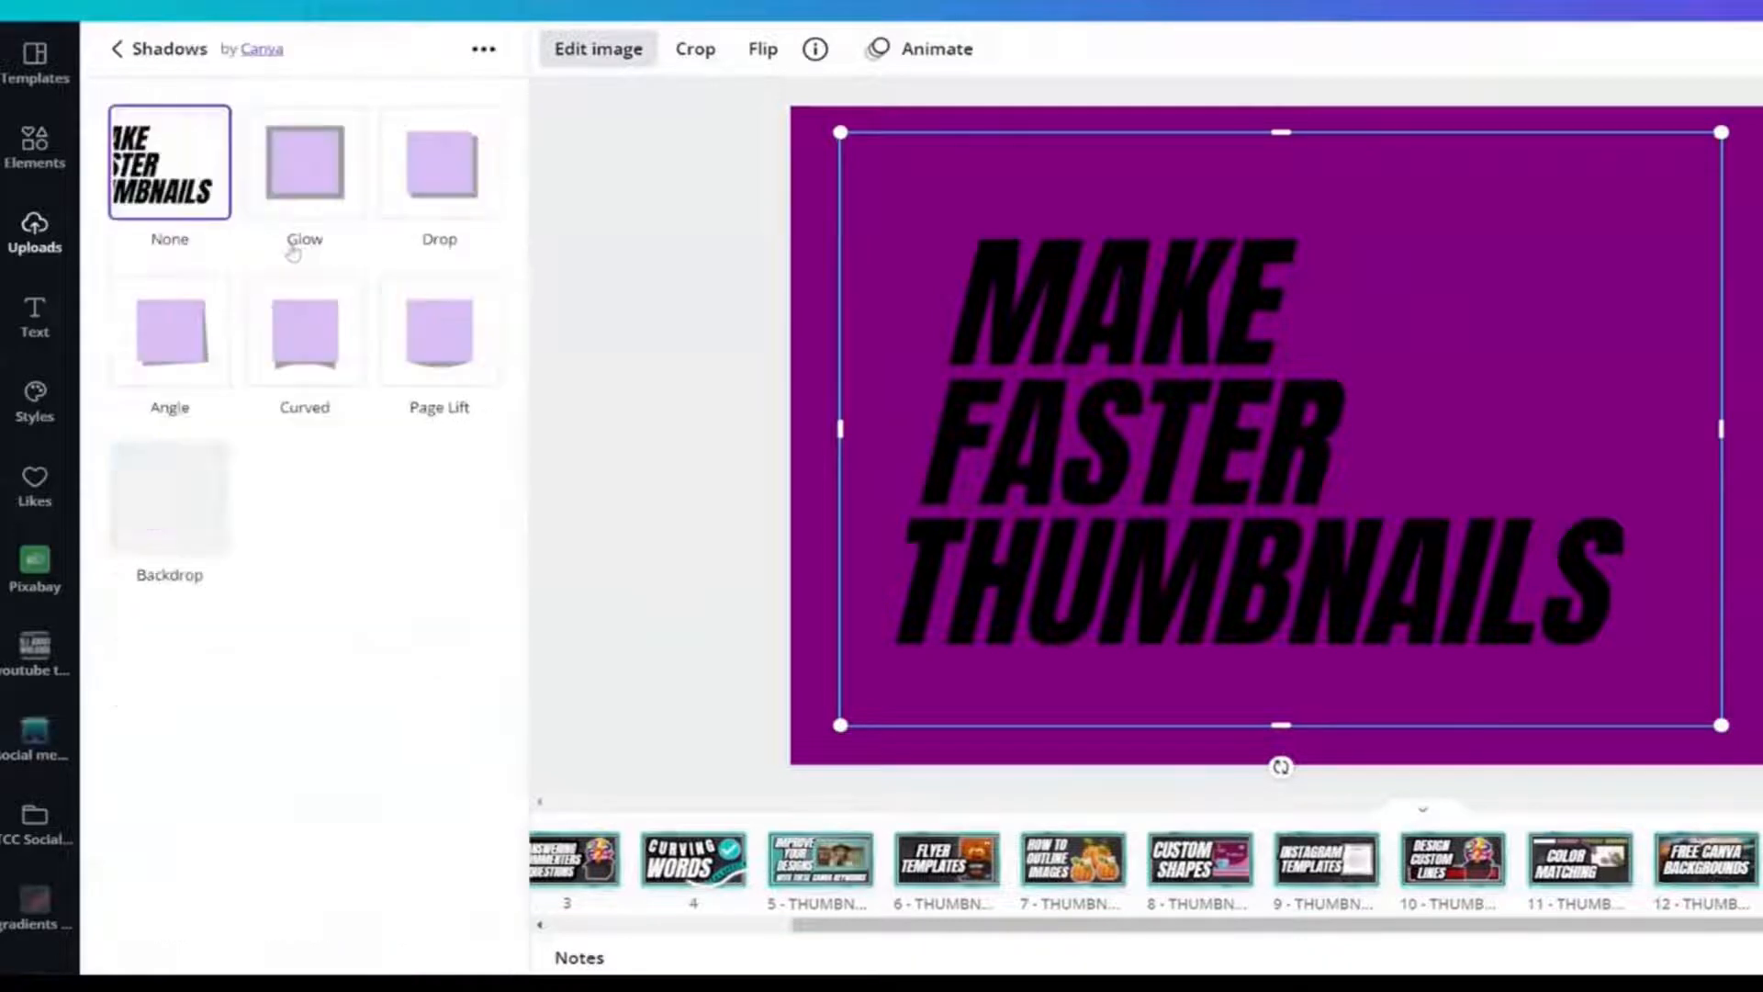
{"action": "left_click", "coordinate": [305, 165]}
{"action": "left_click", "coordinate": [305, 165]}
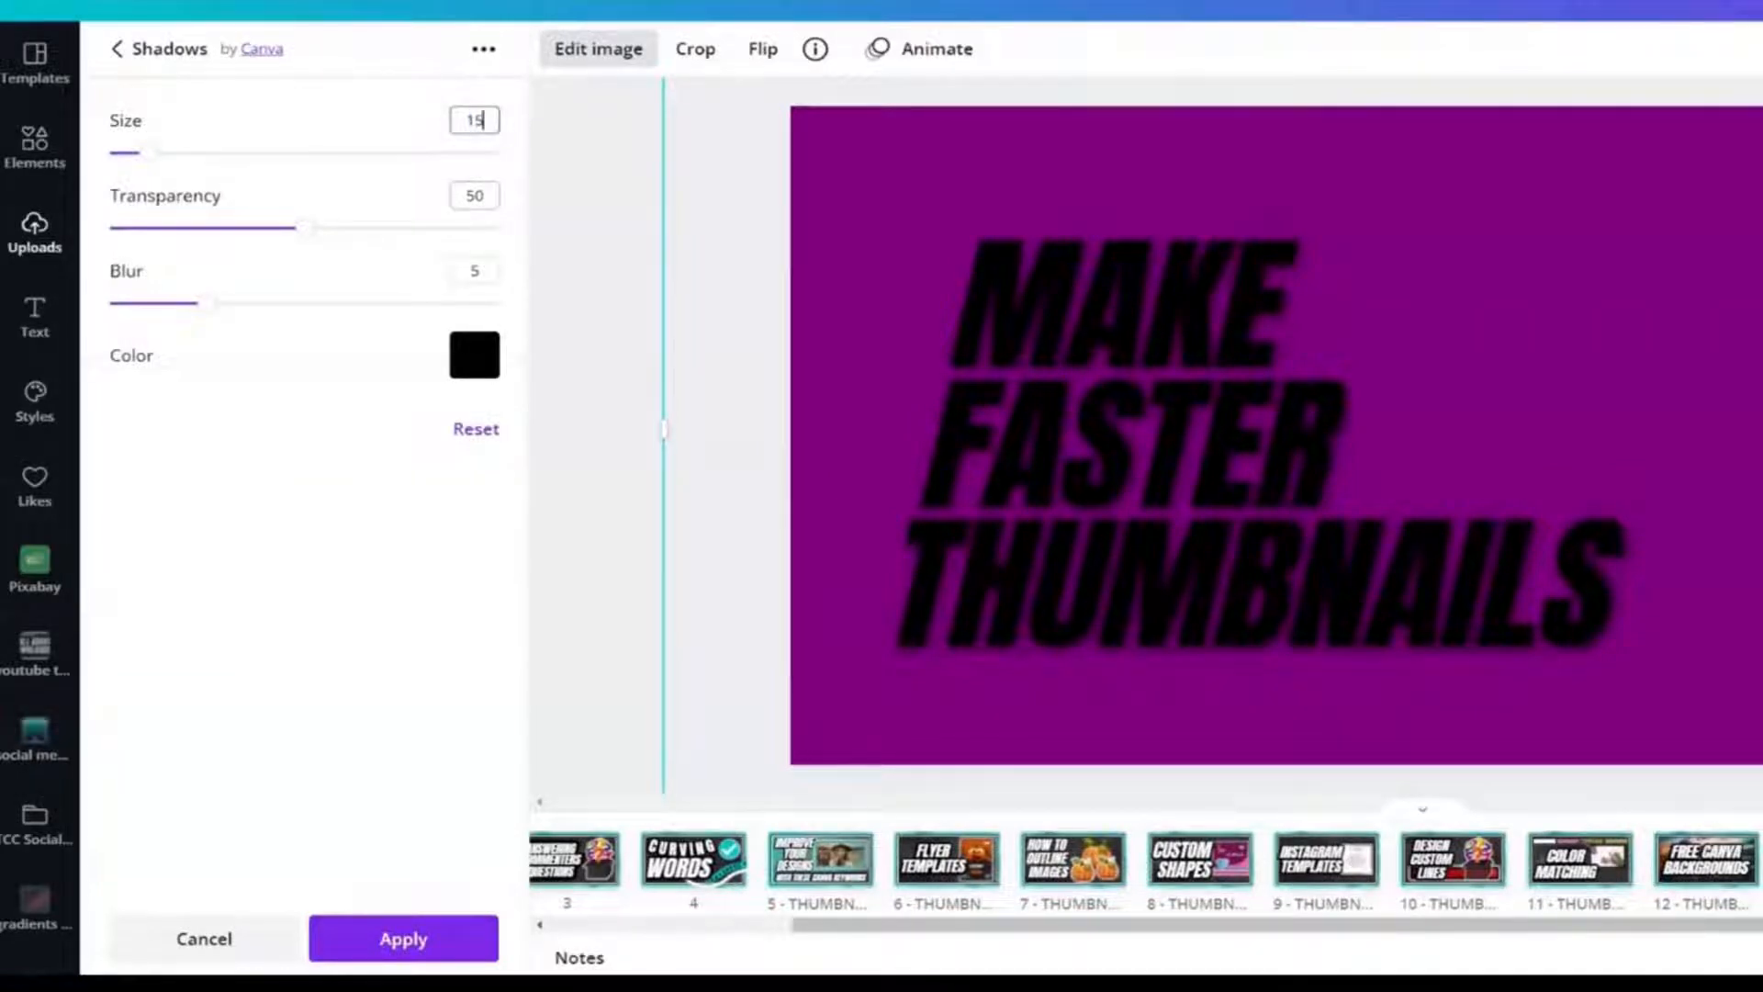
{"action": "key", "text": "Tab"}
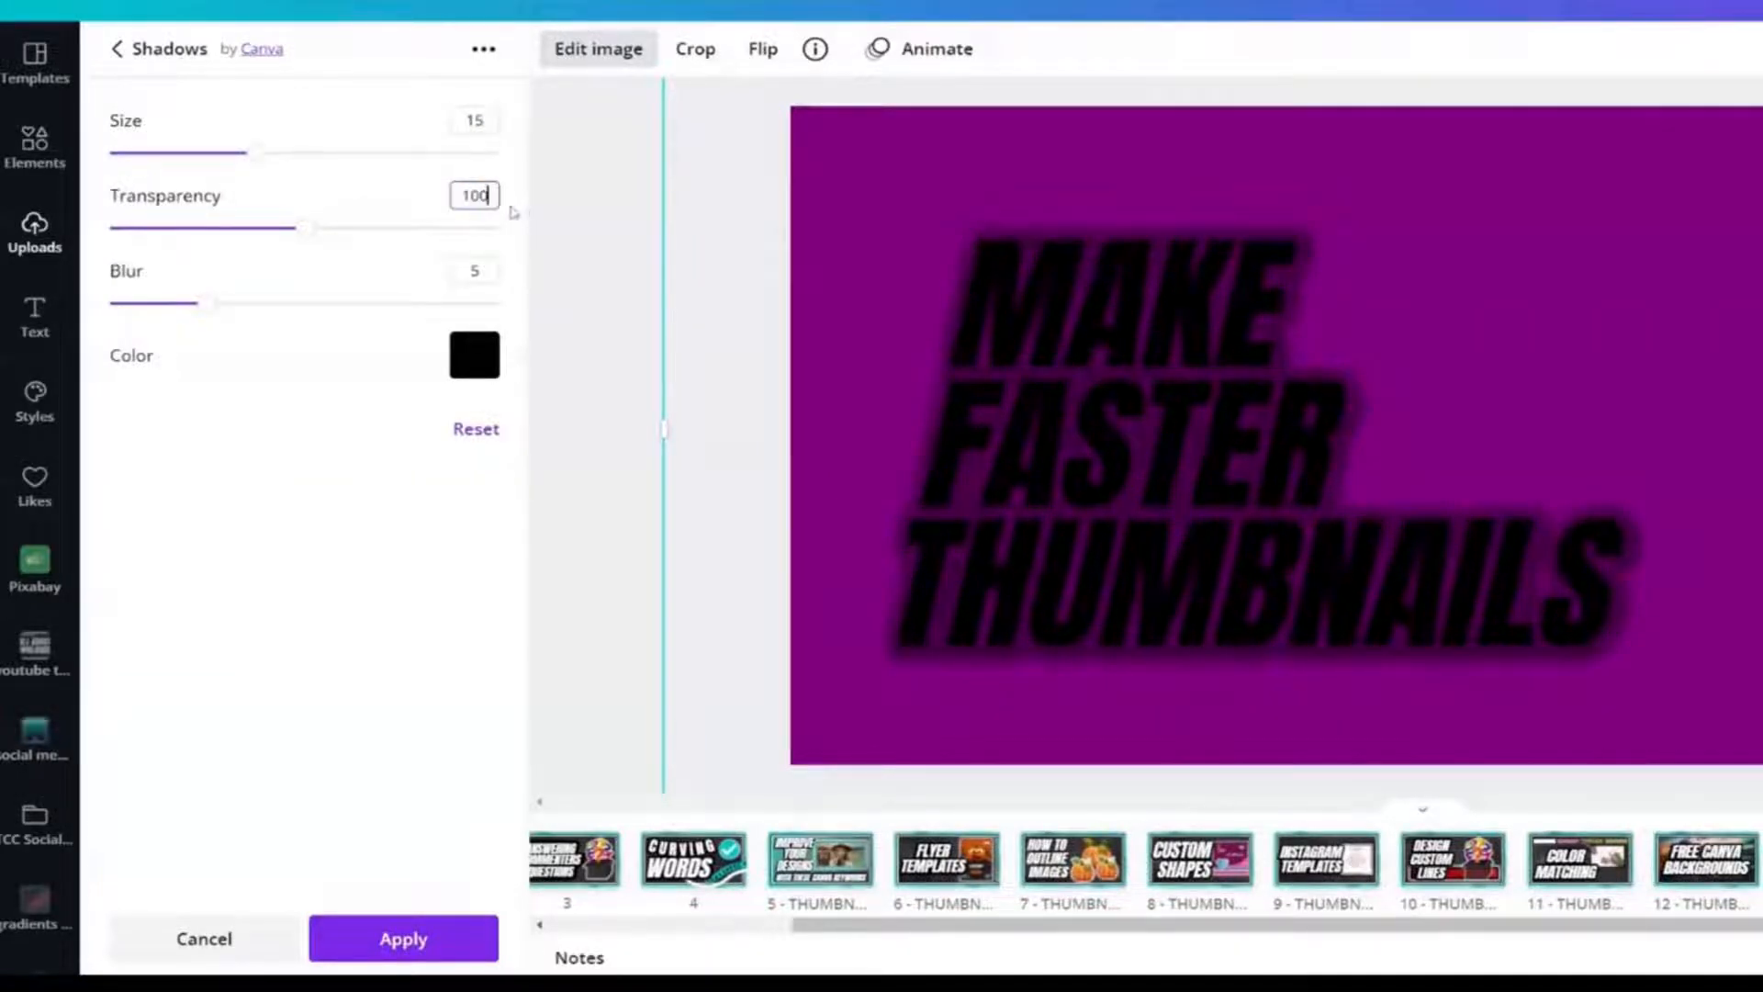
{"action": "key", "text": "Tab"}
{"action": "type", "text": "0"}
{"action": "key", "text": "Tab"}
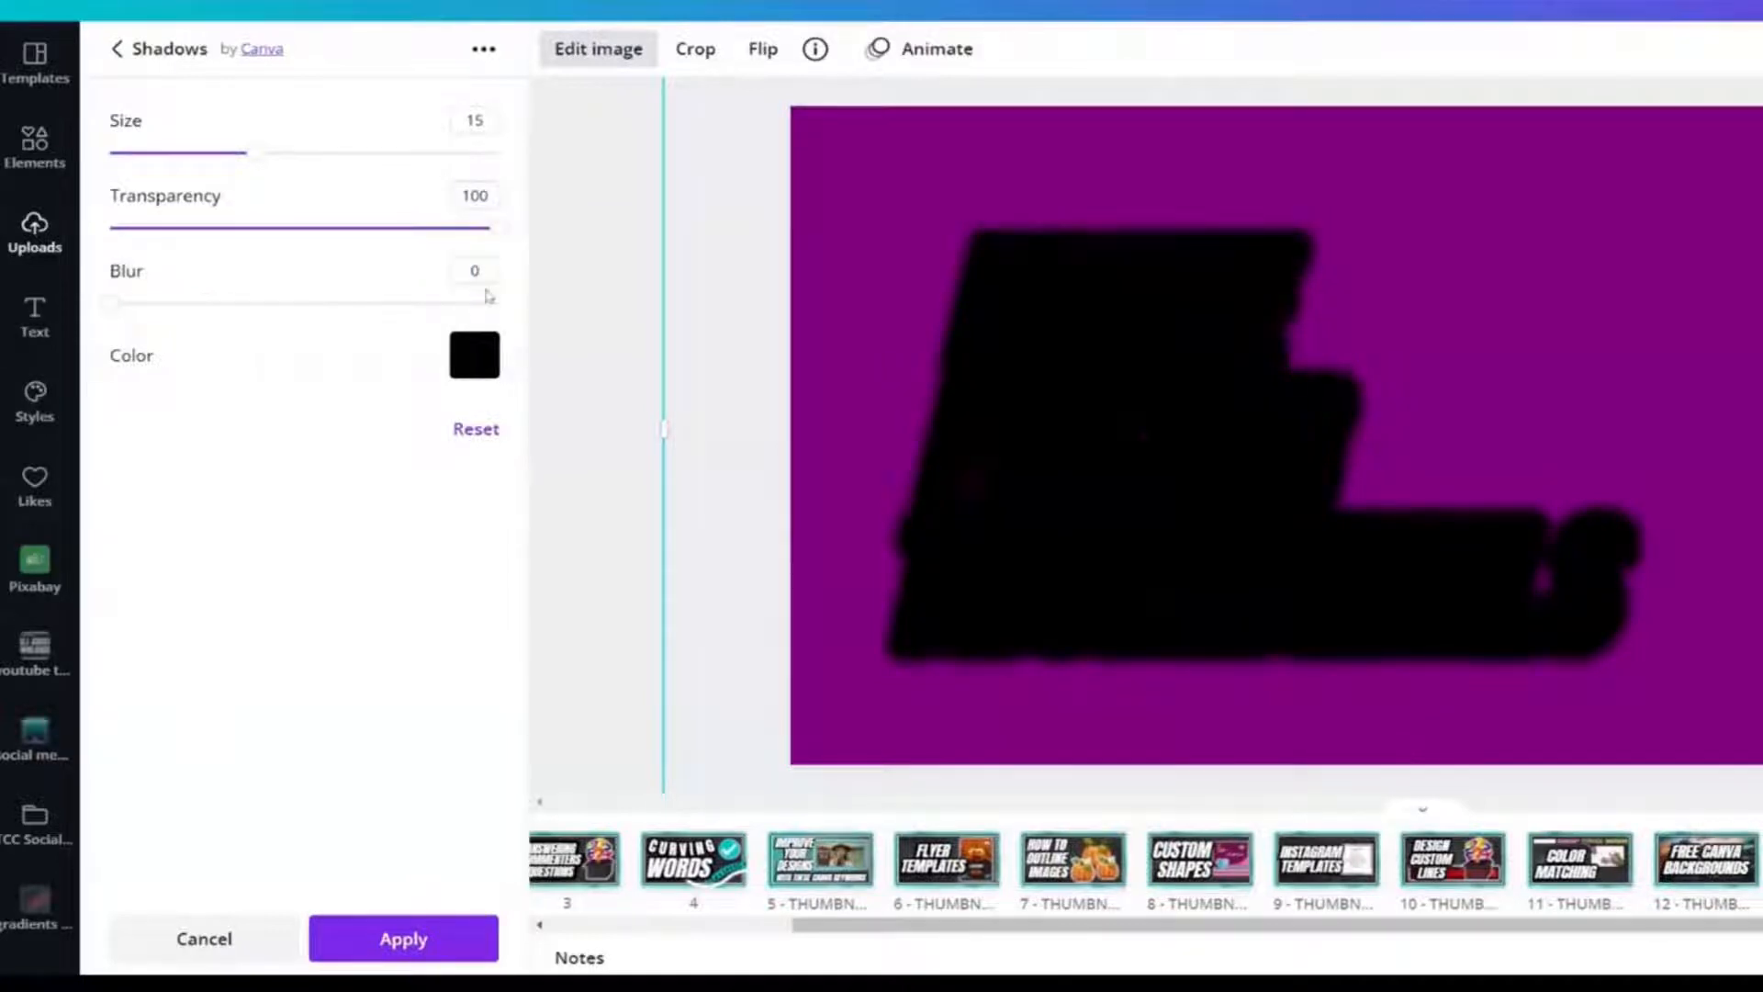
{"action": "left_click", "coordinate": [413, 937]}
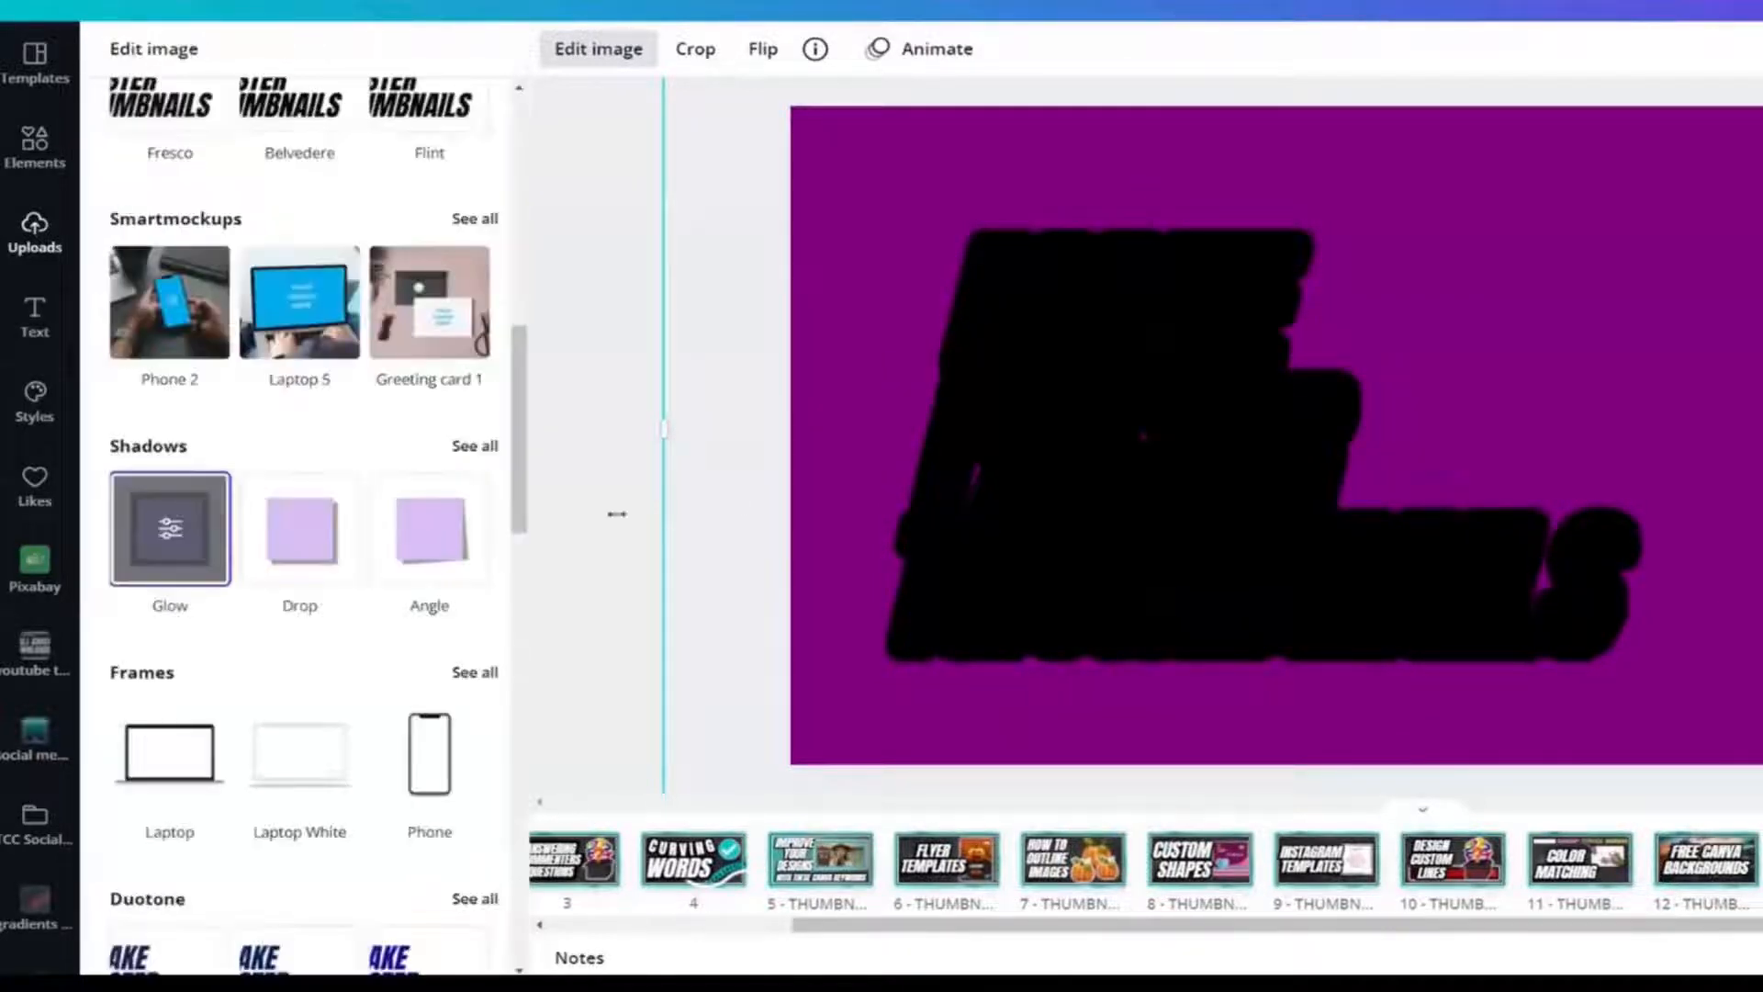
{"action": "left_click", "coordinate": [639, 461]}
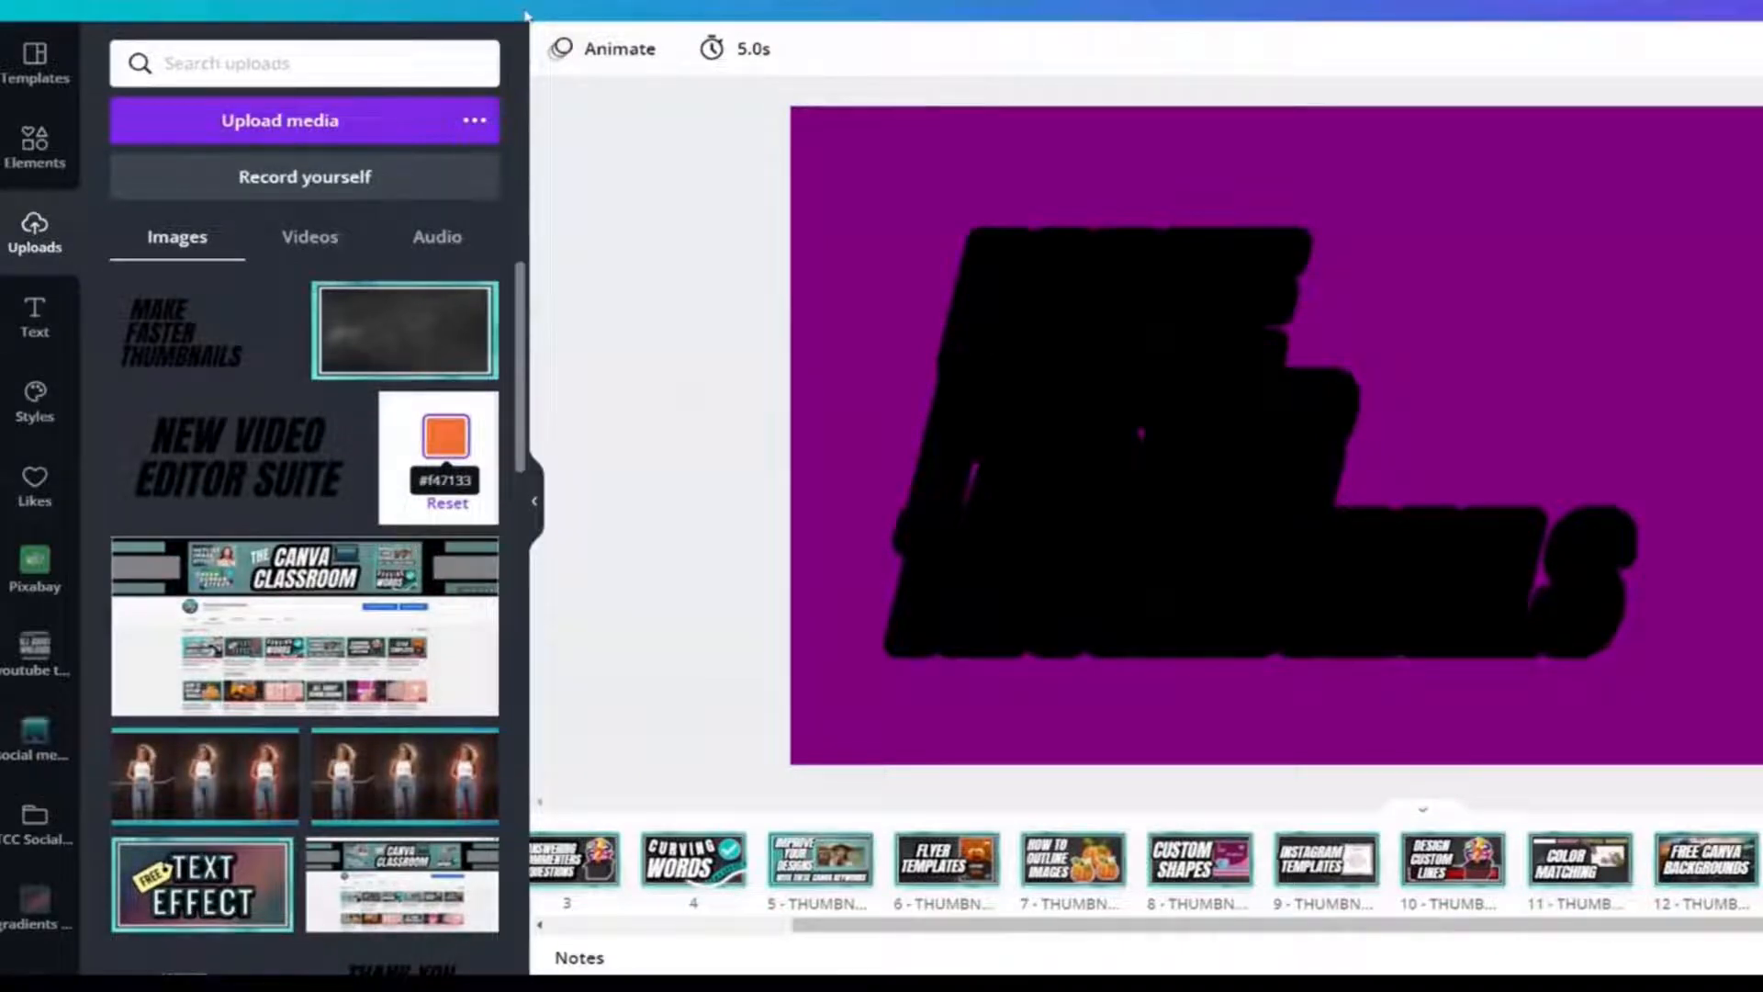
Move the black glow image onto page 14, resize it to fit the title and place it behind the white words
{"action": "left_click_drag", "start_coordinate": [1076, 352], "coordinate": [1762, 631]}
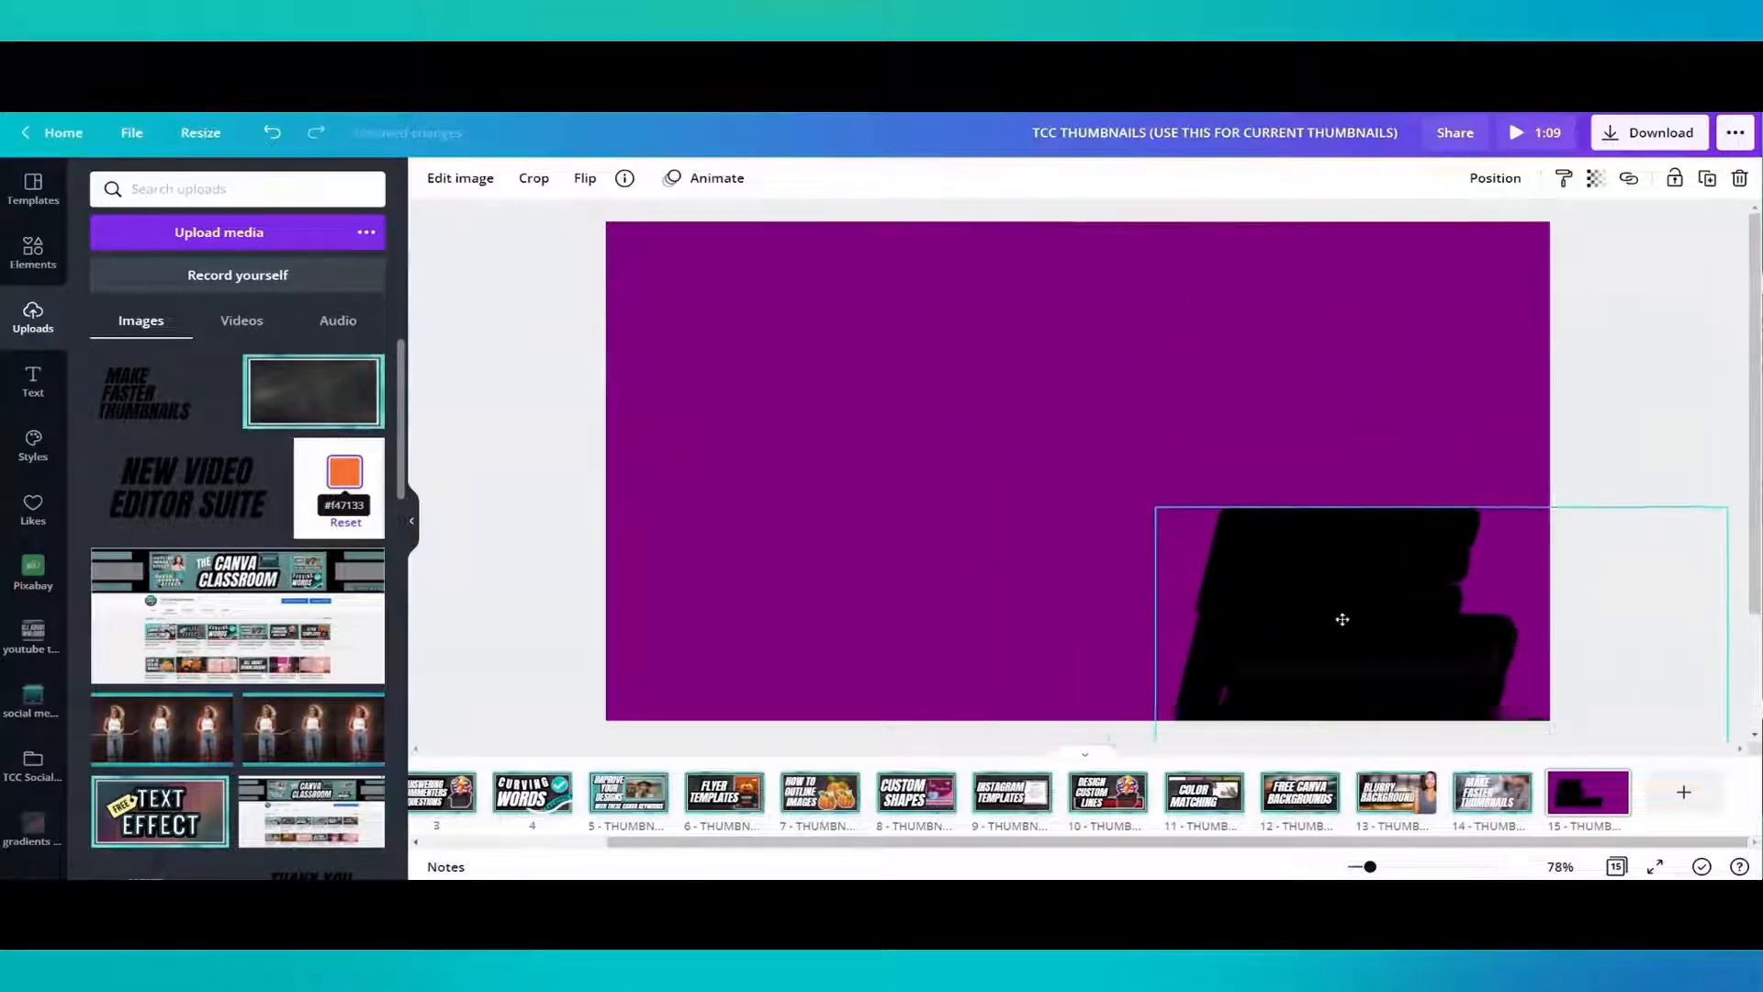
{"action": "left_click_drag", "start_coordinate": [1342, 619], "coordinate": [1501, 788]}
{"action": "left_click_drag", "start_coordinate": [983, 472], "coordinate": [1003, 451]}
{"action": "left_click_drag", "start_coordinate": [1284, 628], "coordinate": [1331, 656]}
{"action": "right_click", "coordinate": [991, 574]}
{"action": "left_click", "coordinate": [1043, 563]}
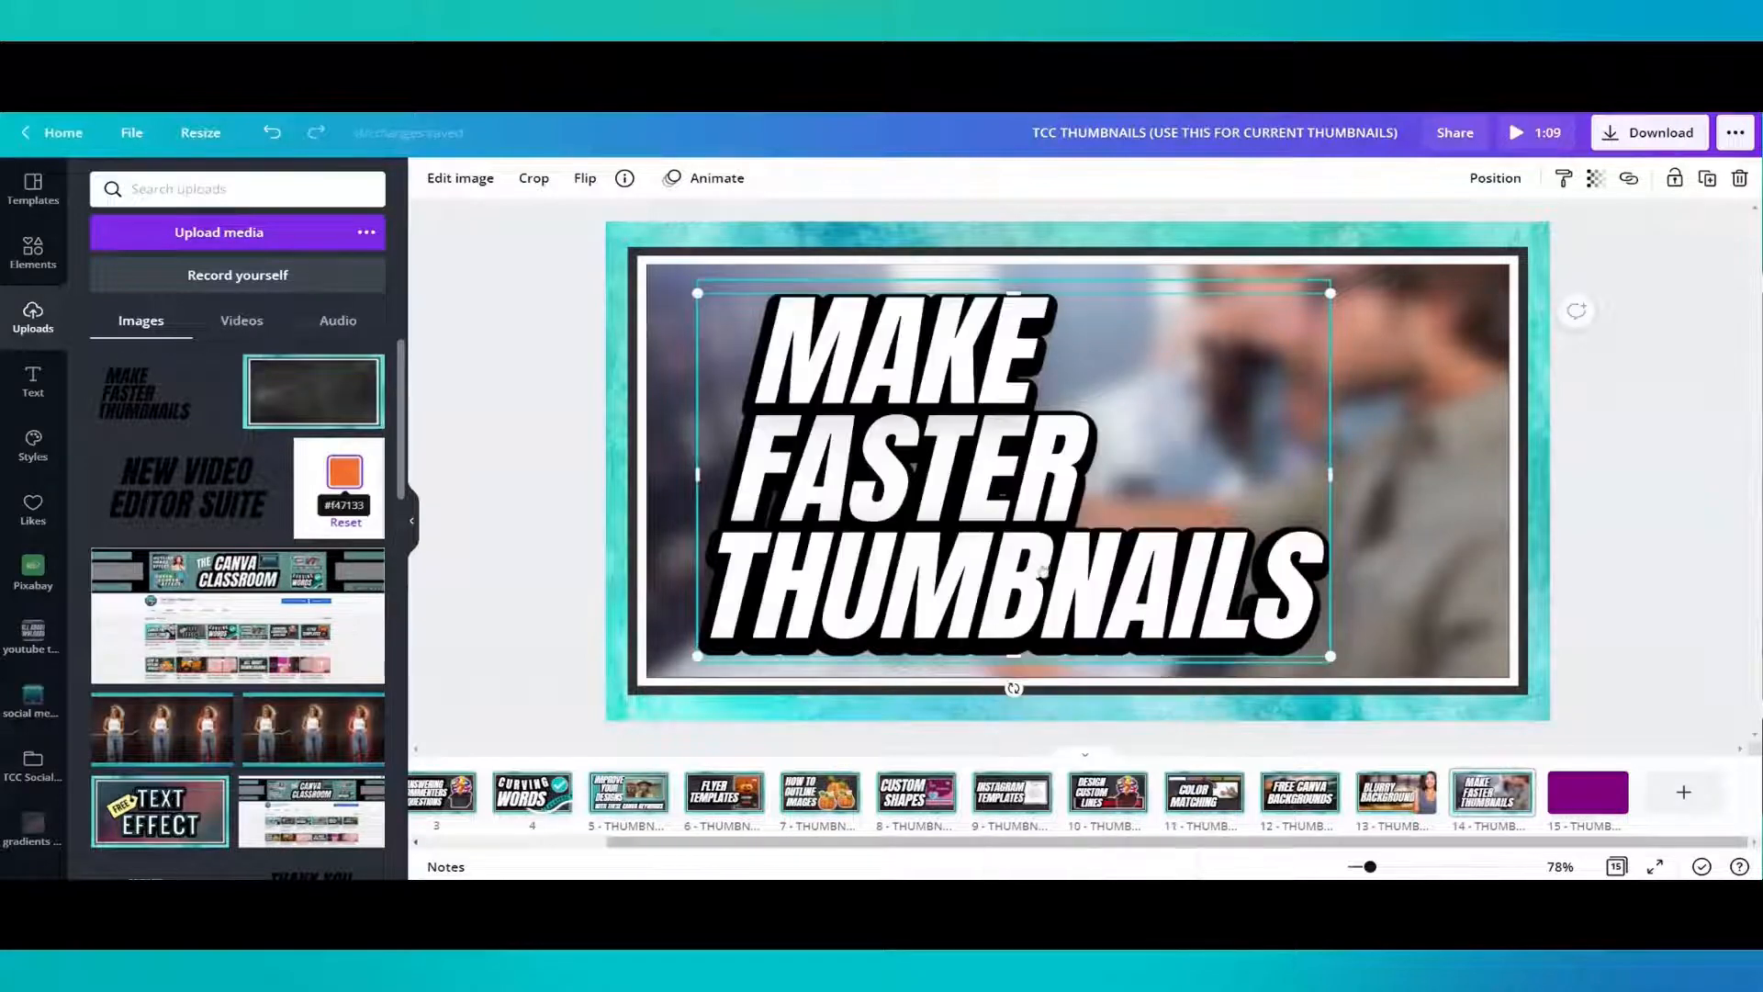
{"action": "left_click", "coordinate": [514, 413]}
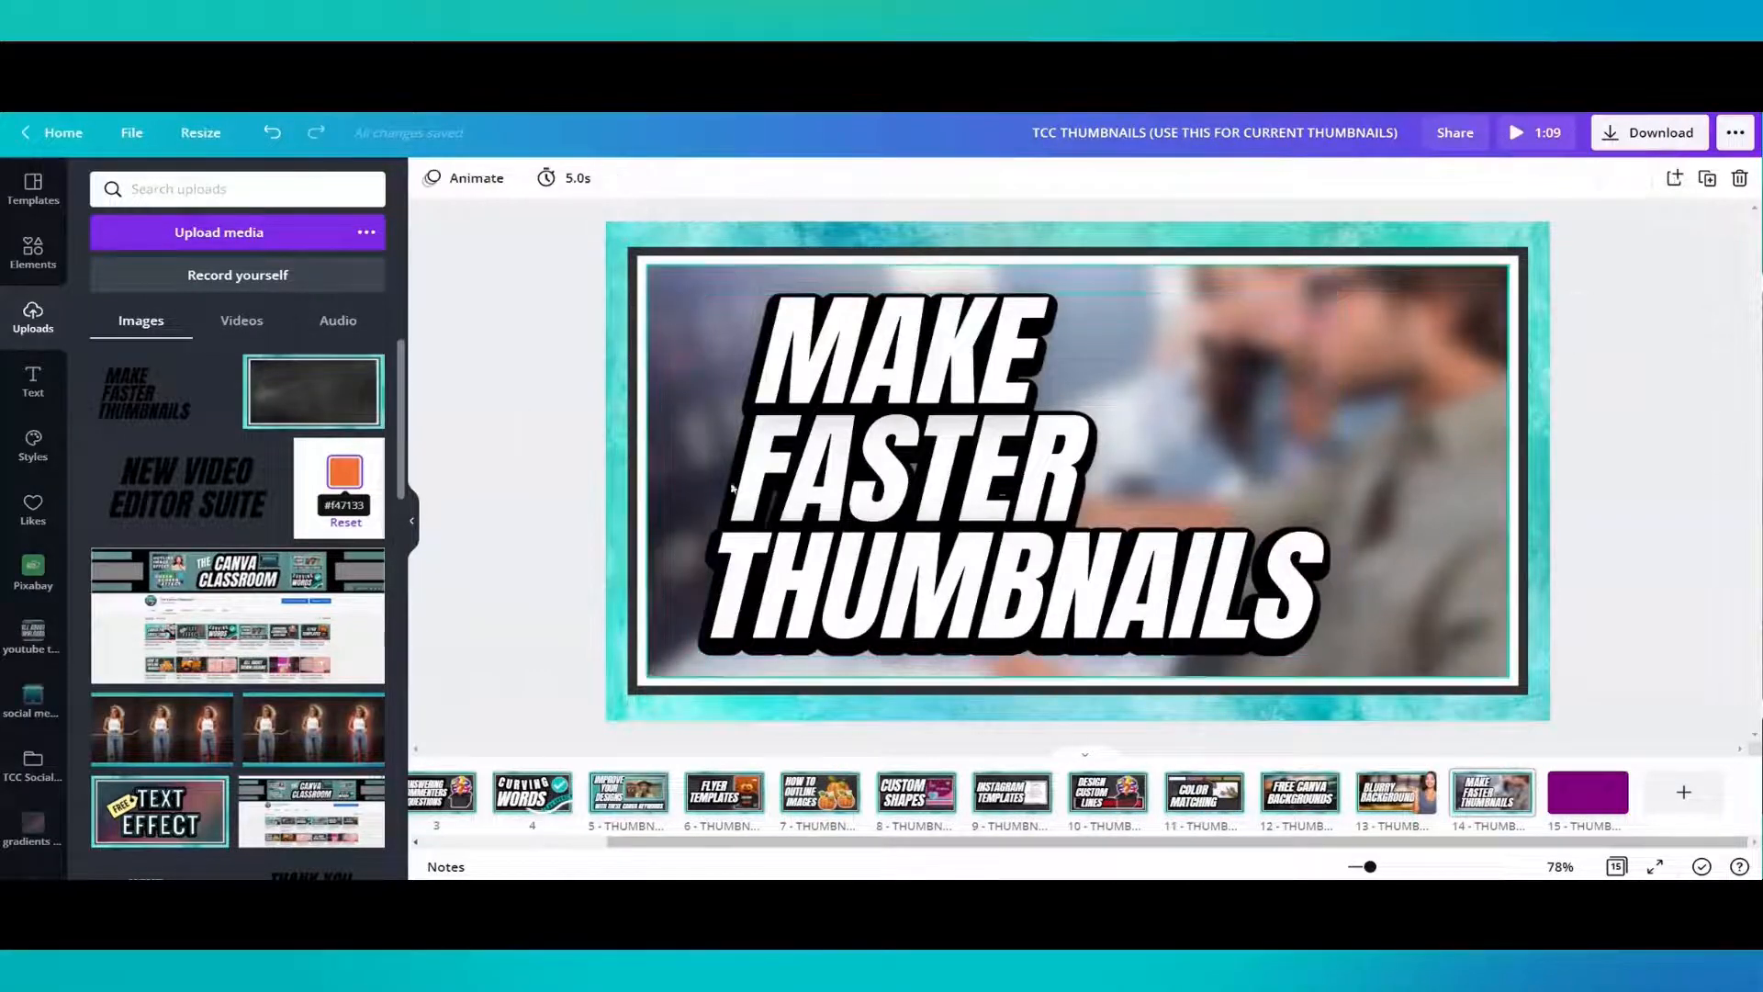
Nudge the white title group slightly down and left to center it over its black outline
{"action": "left_click", "coordinate": [848, 613]}
{"action": "left_click", "coordinate": [849, 614]}
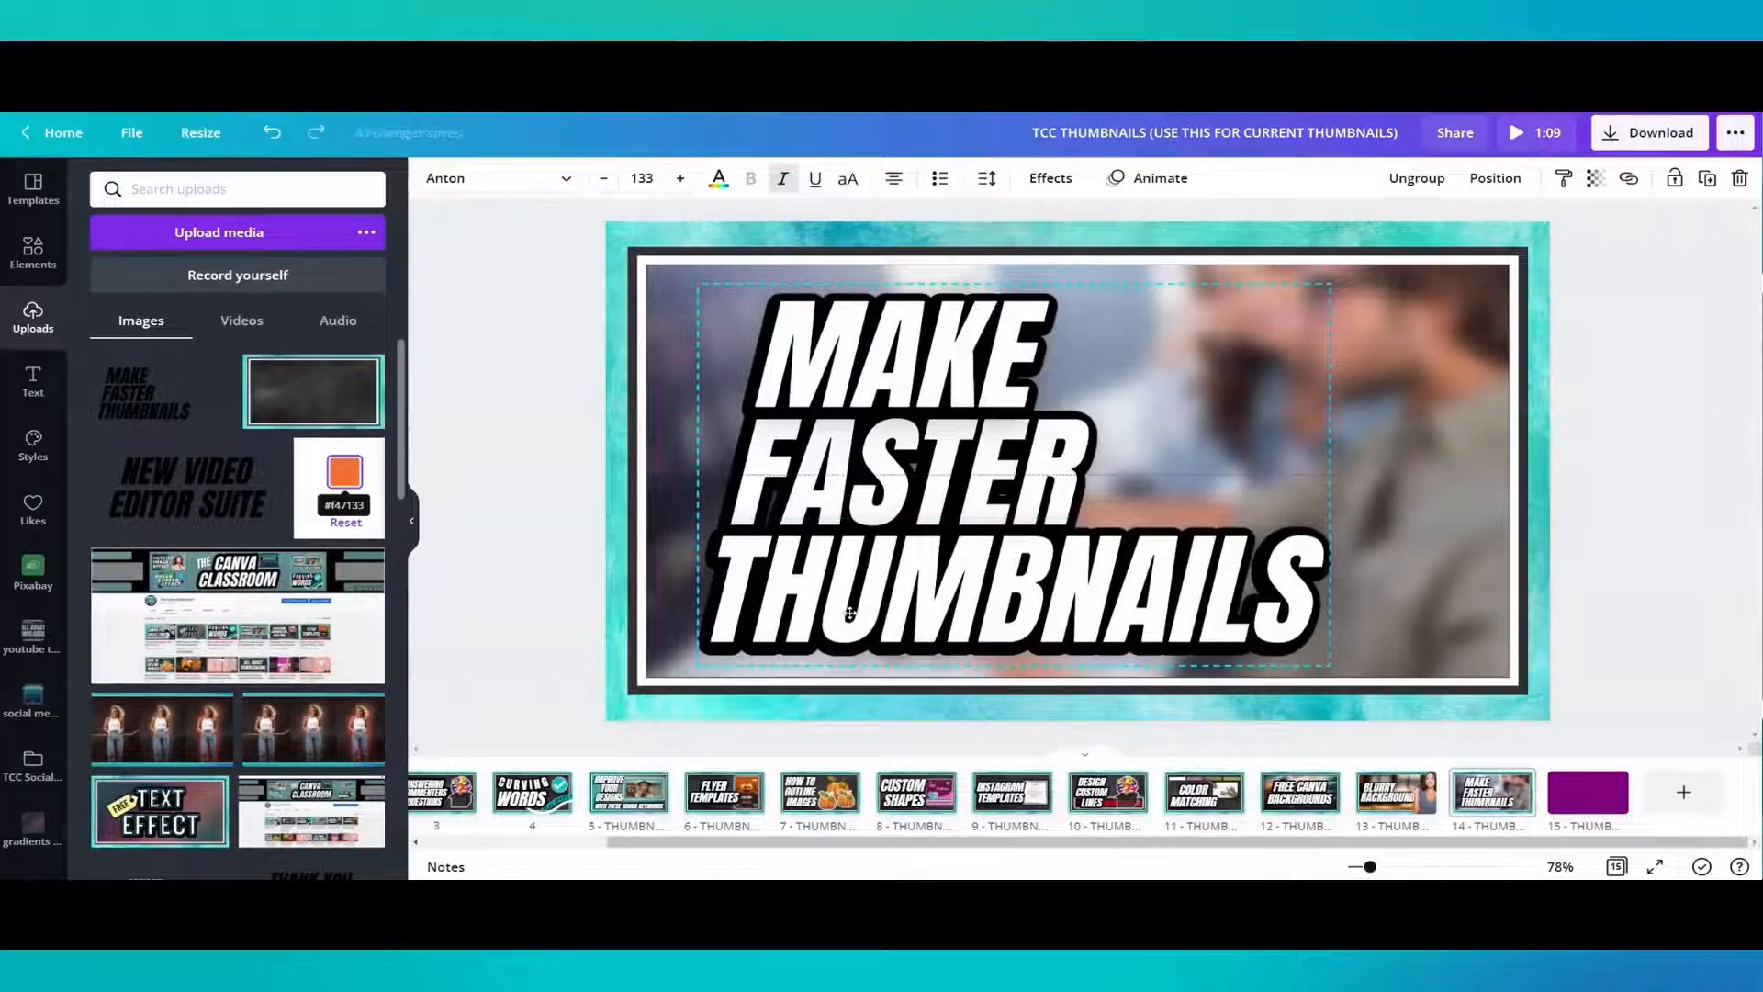
{"action": "key", "text": "Down"}
{"action": "key", "text": "Down"}
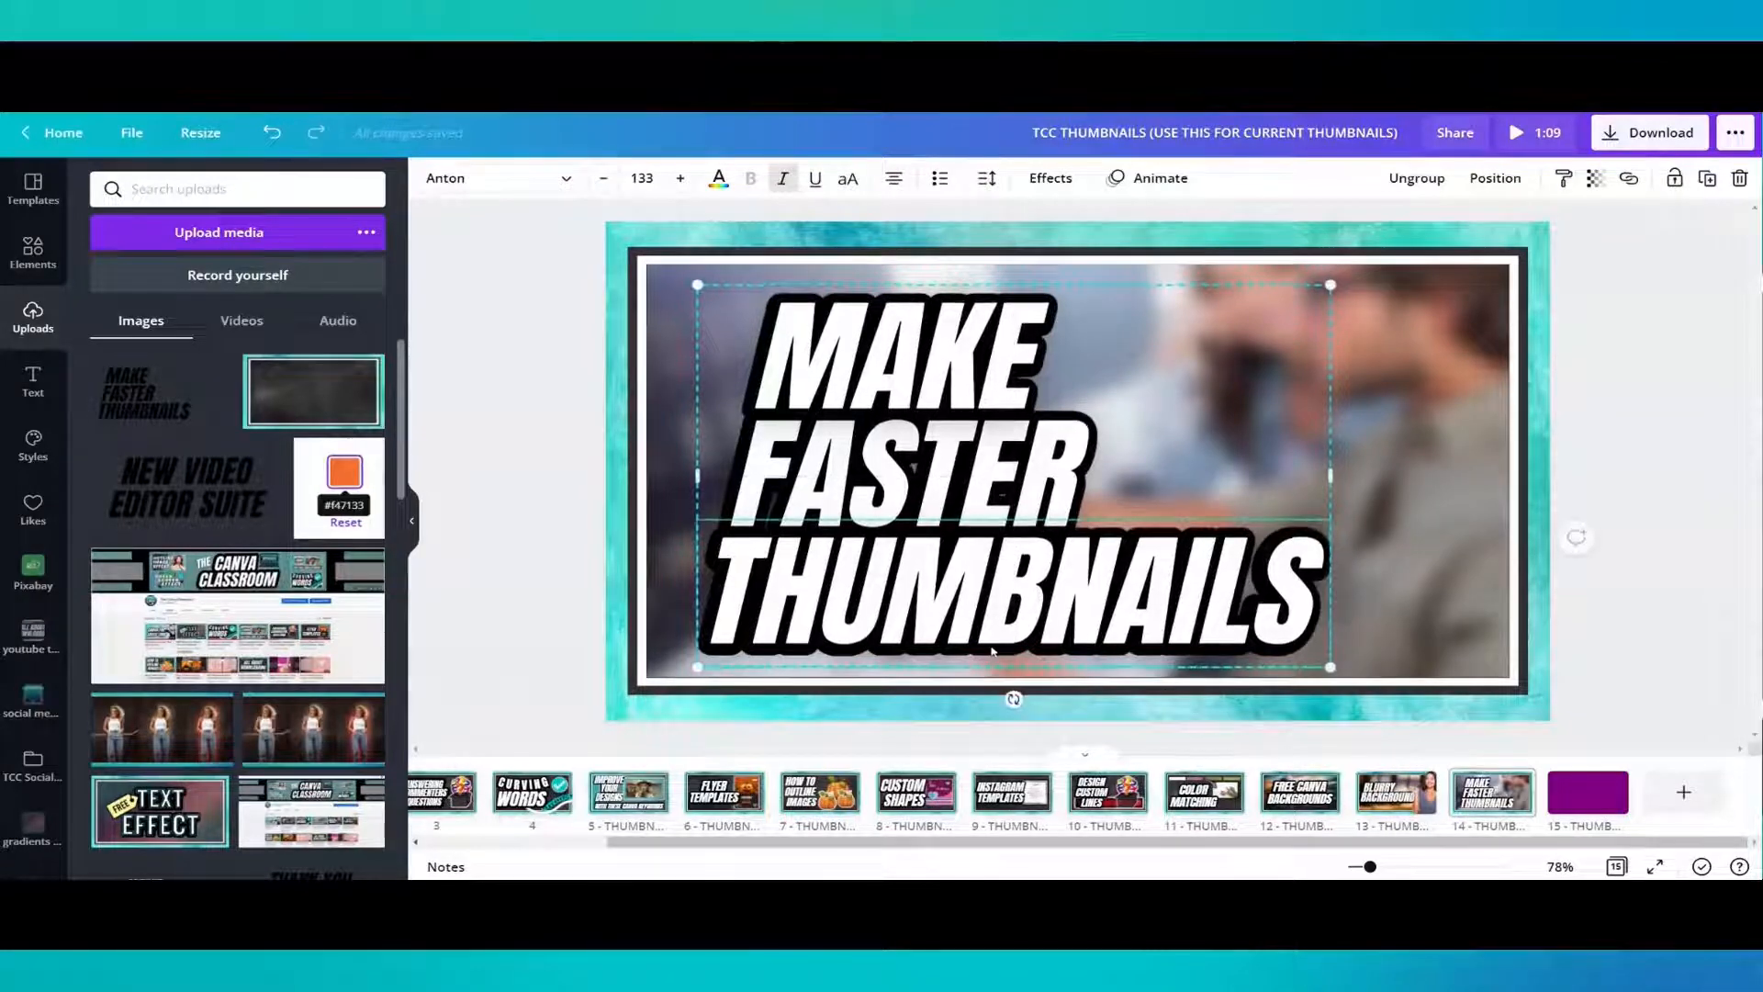
{"action": "key", "text": "Left"}
{"action": "key", "text": "Left"}
{"action": "key", "text": "Left"}
Move the white title and its black backing together toward the left edge of the photo frame
{"action": "left_click", "coordinate": [671, 296]}
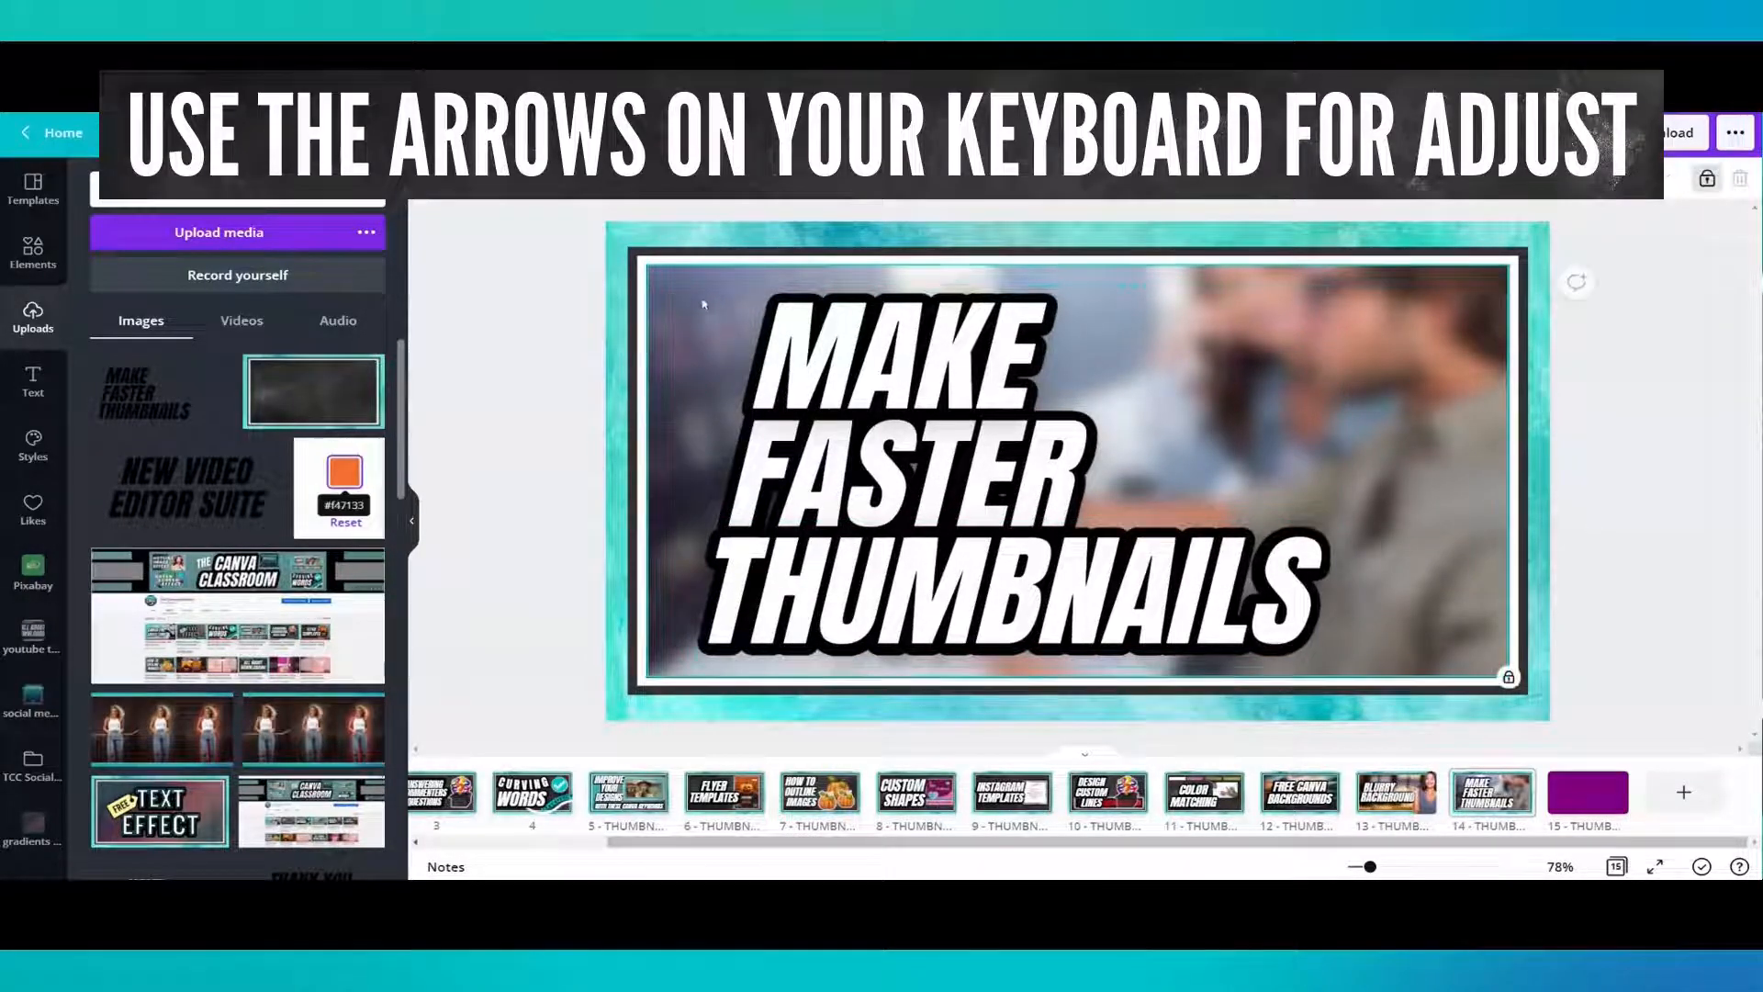
{"action": "left_click_drag", "start_coordinate": [670, 296], "coordinate": [1014, 612]}
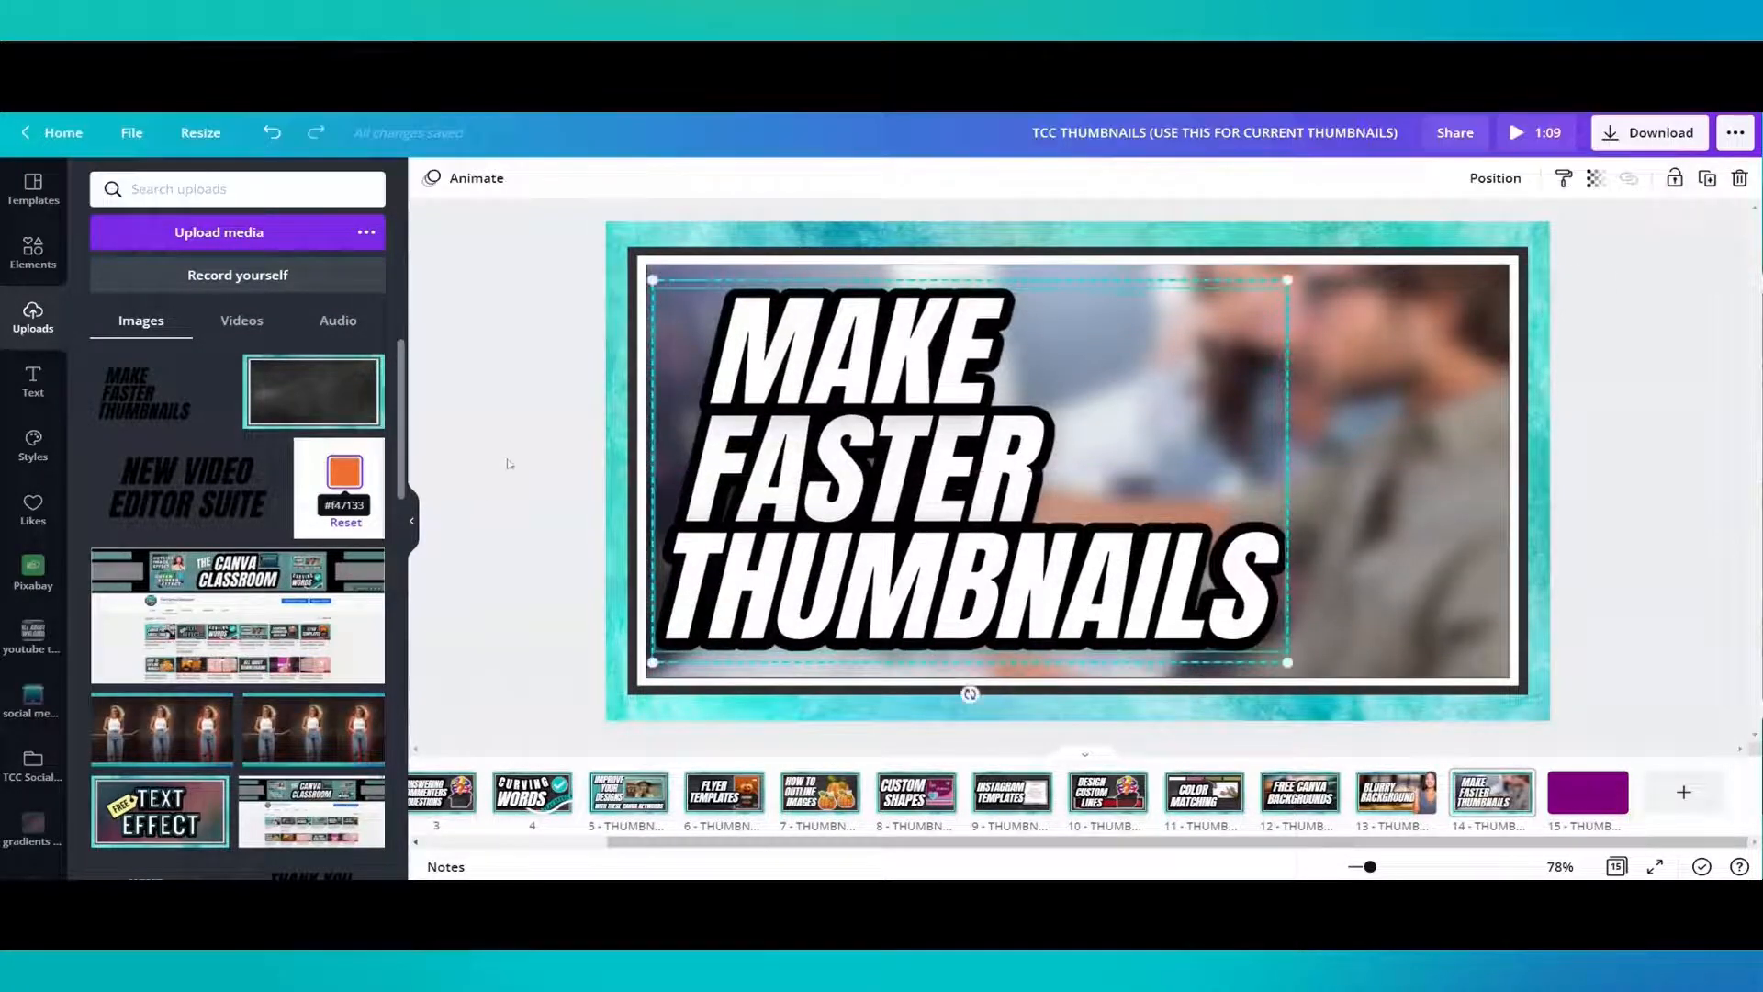
{"action": "left_click", "coordinate": [503, 483]}
Search the design elements for "FASTER"
{"action": "left_click", "coordinate": [37, 252]}
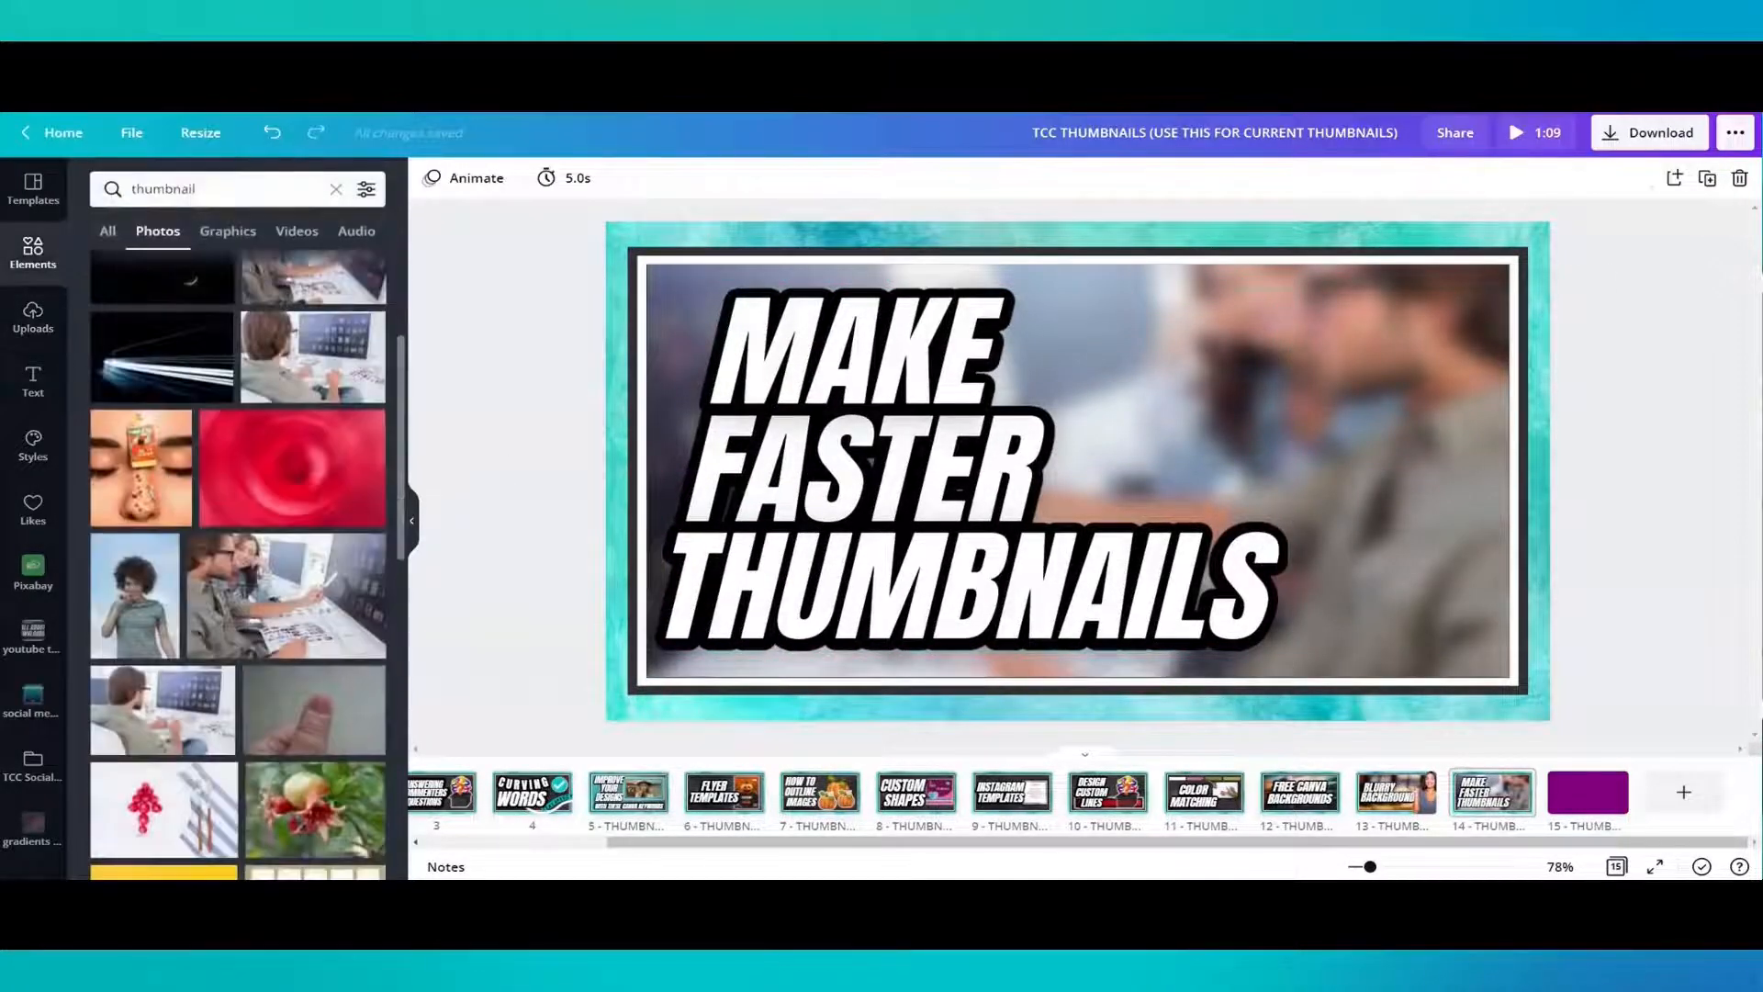
{"action": "double_click", "coordinate": [164, 188]}
{"action": "type", "text": "FASTER"}
{"action": "key", "text": "Return"}
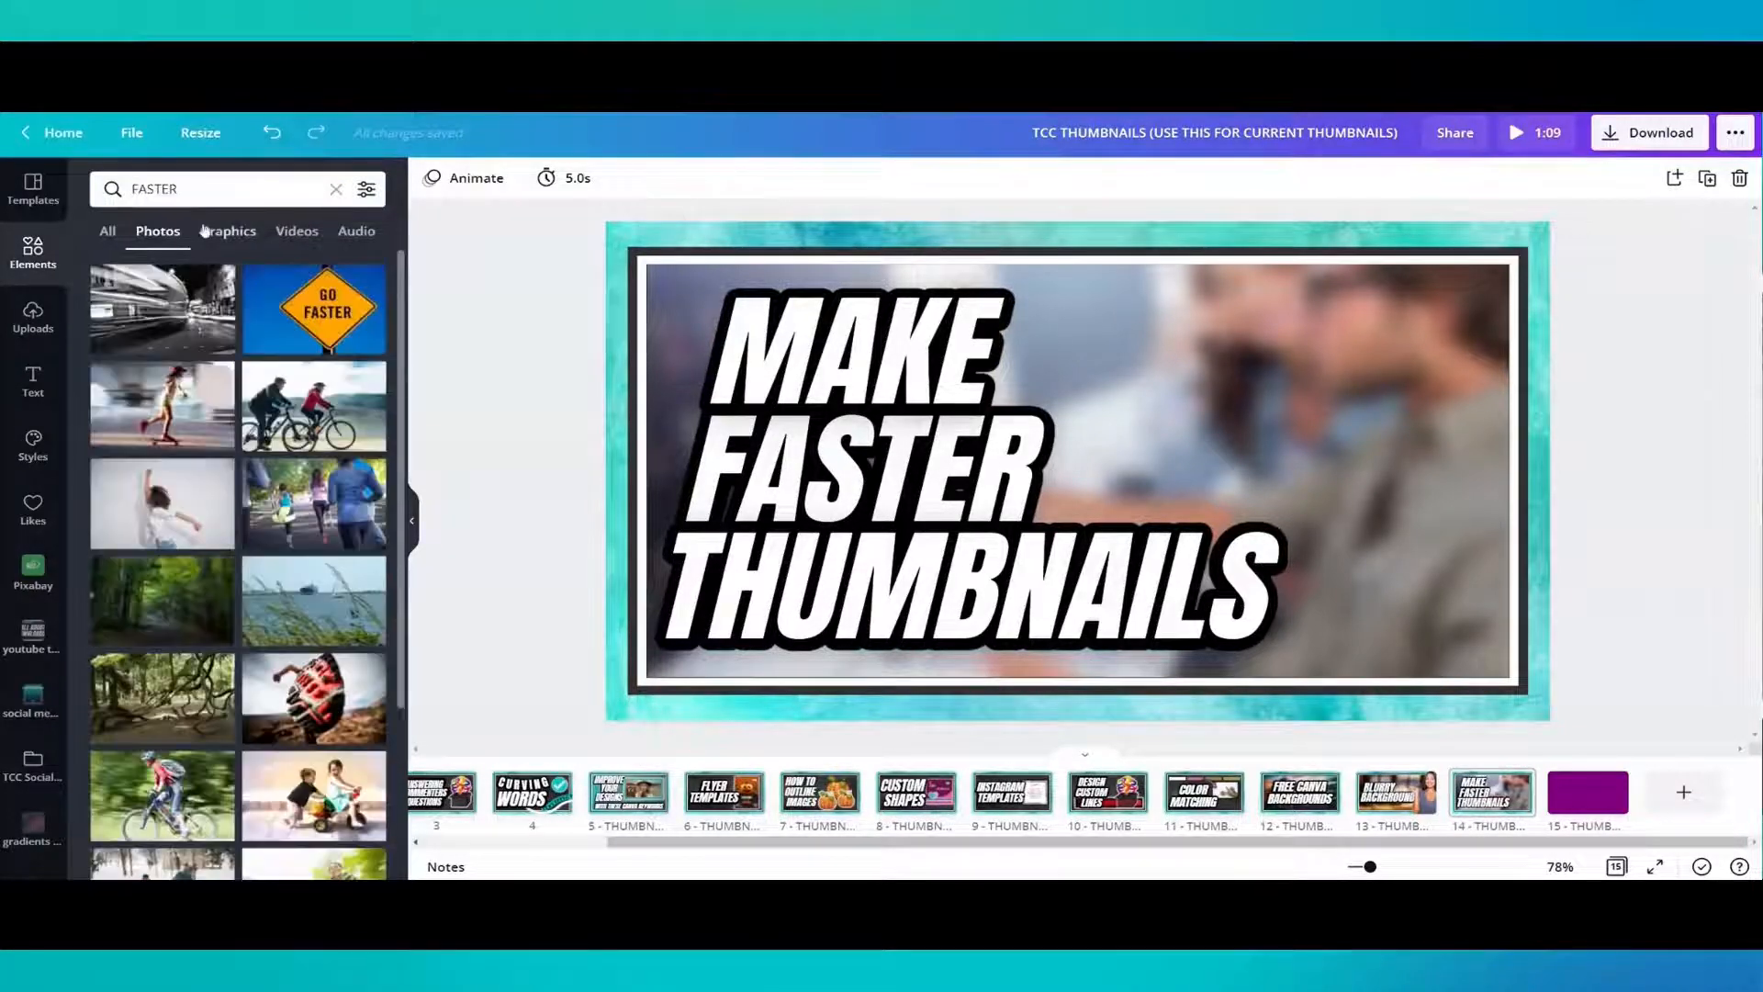
Search the graphics for "TIMER" and add the hand holding a stopwatch to the thumbnail
{"action": "double_click", "coordinate": [154, 188]}
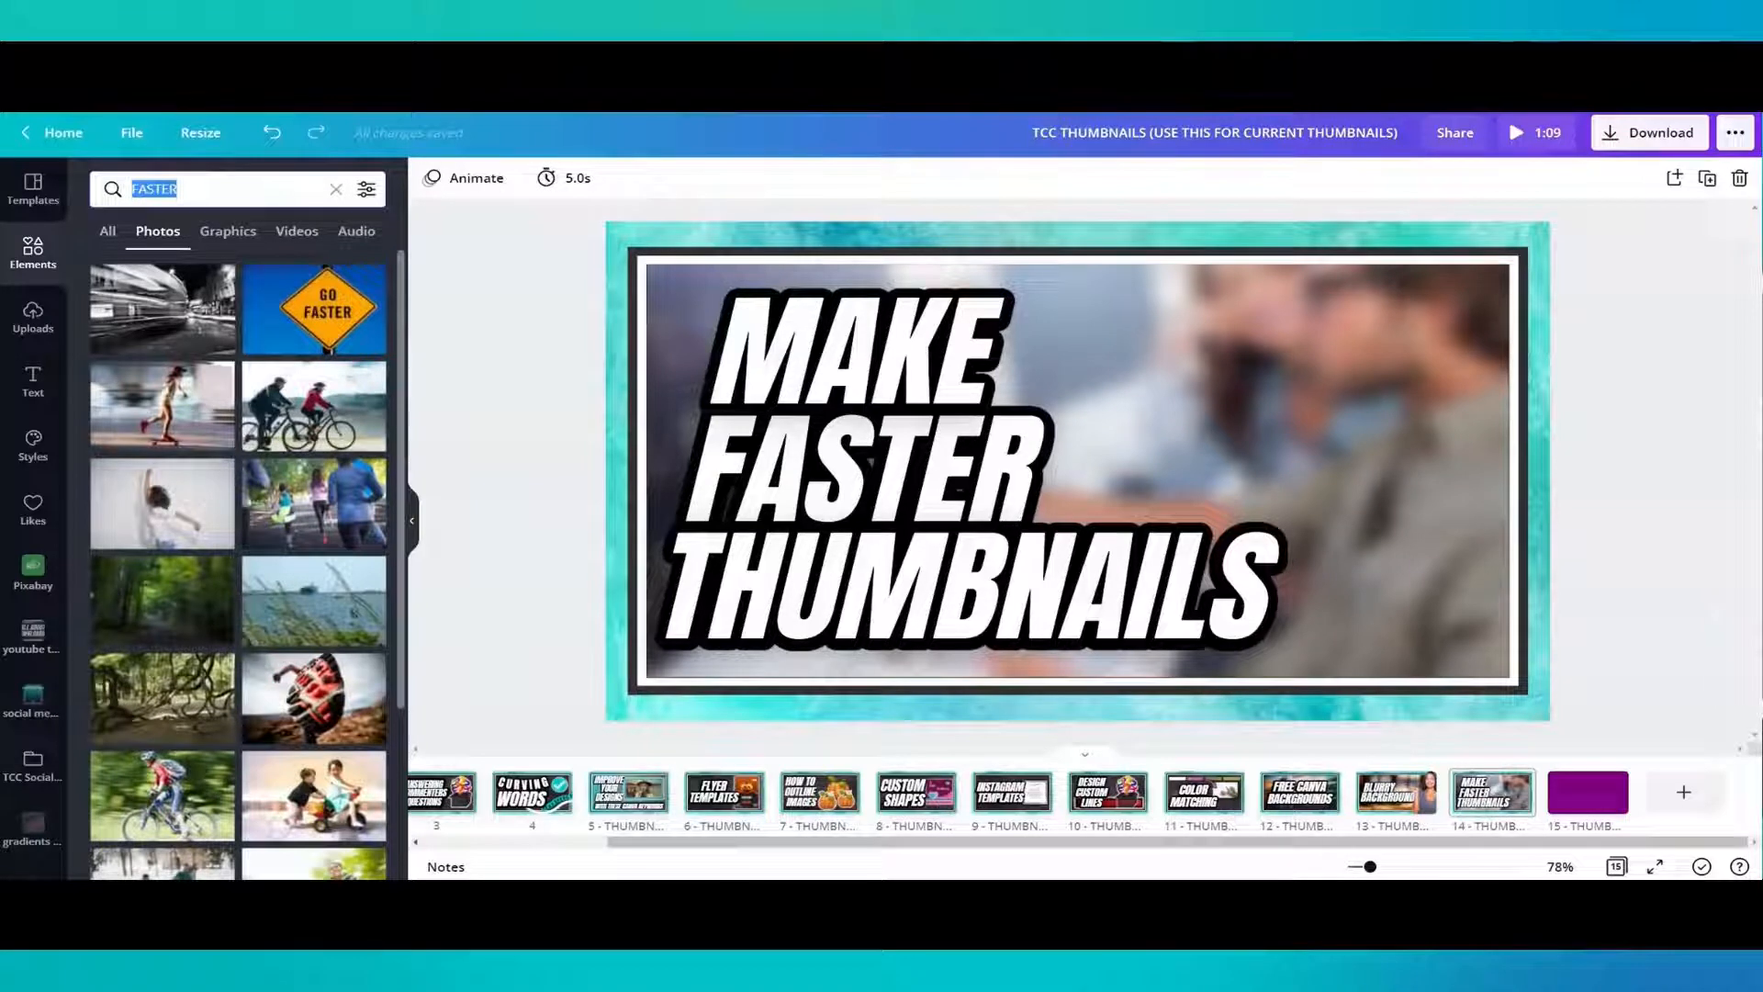
{"action": "type", "text": "TIMER"}
{"action": "key", "text": "Return"}
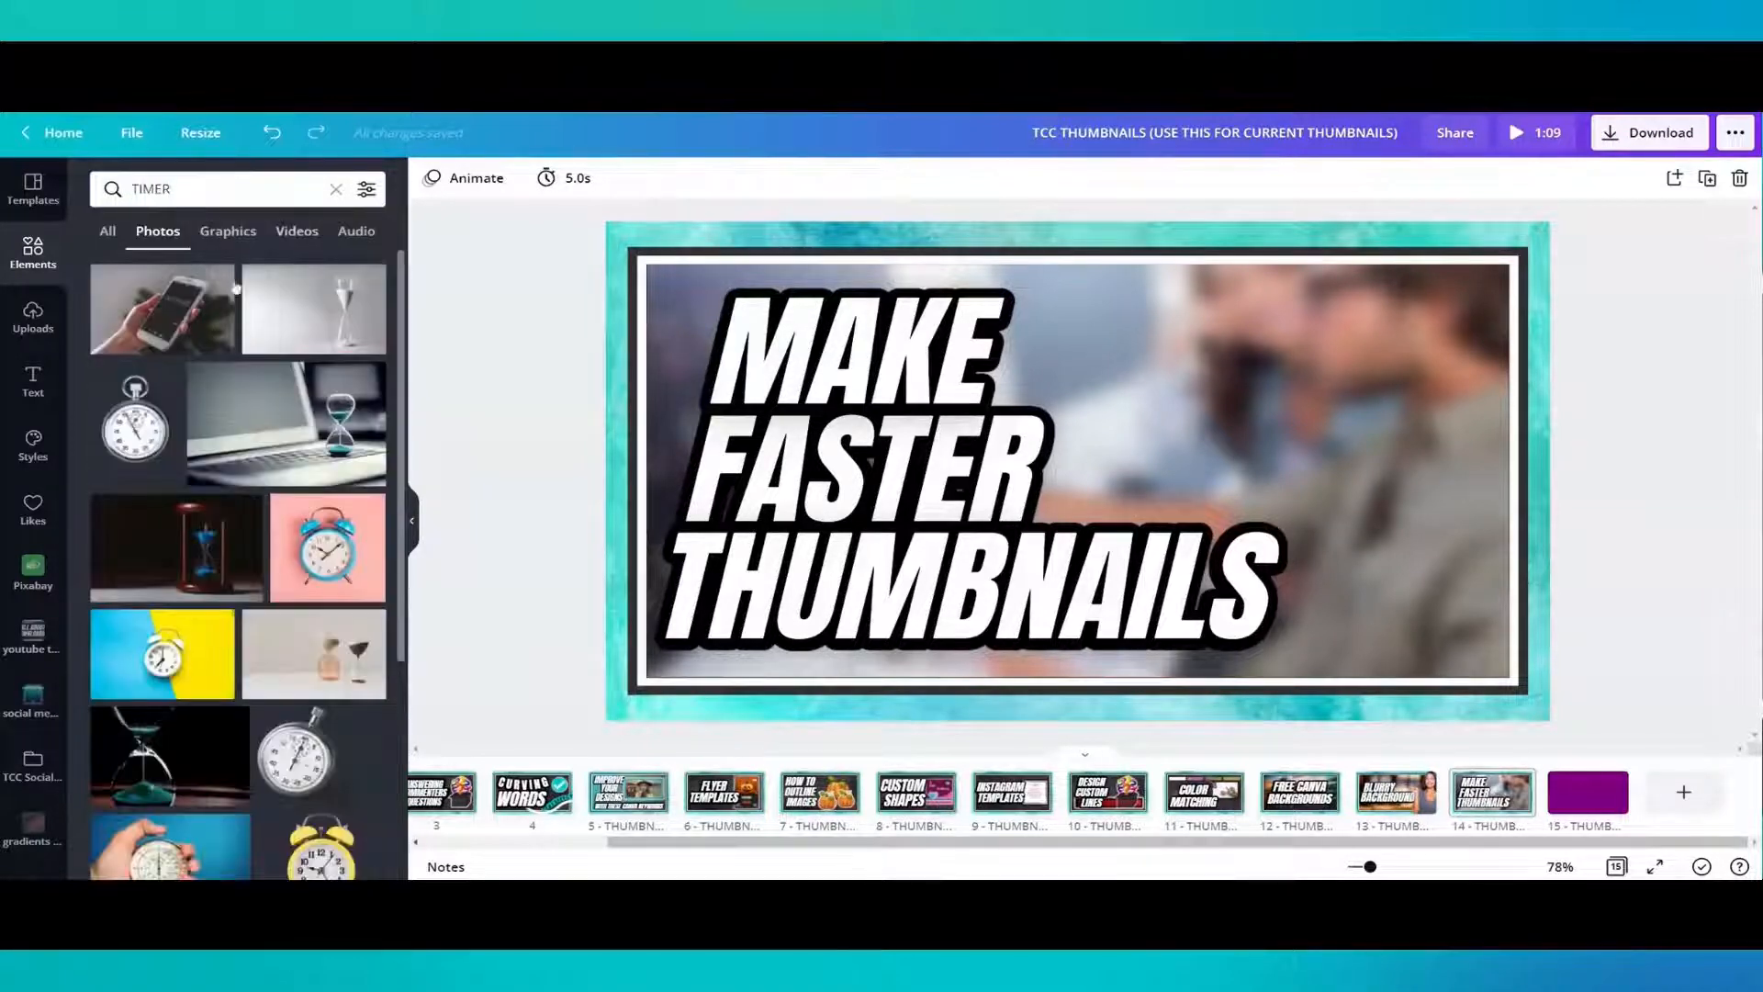
{"action": "left_click", "coordinate": [220, 234]}
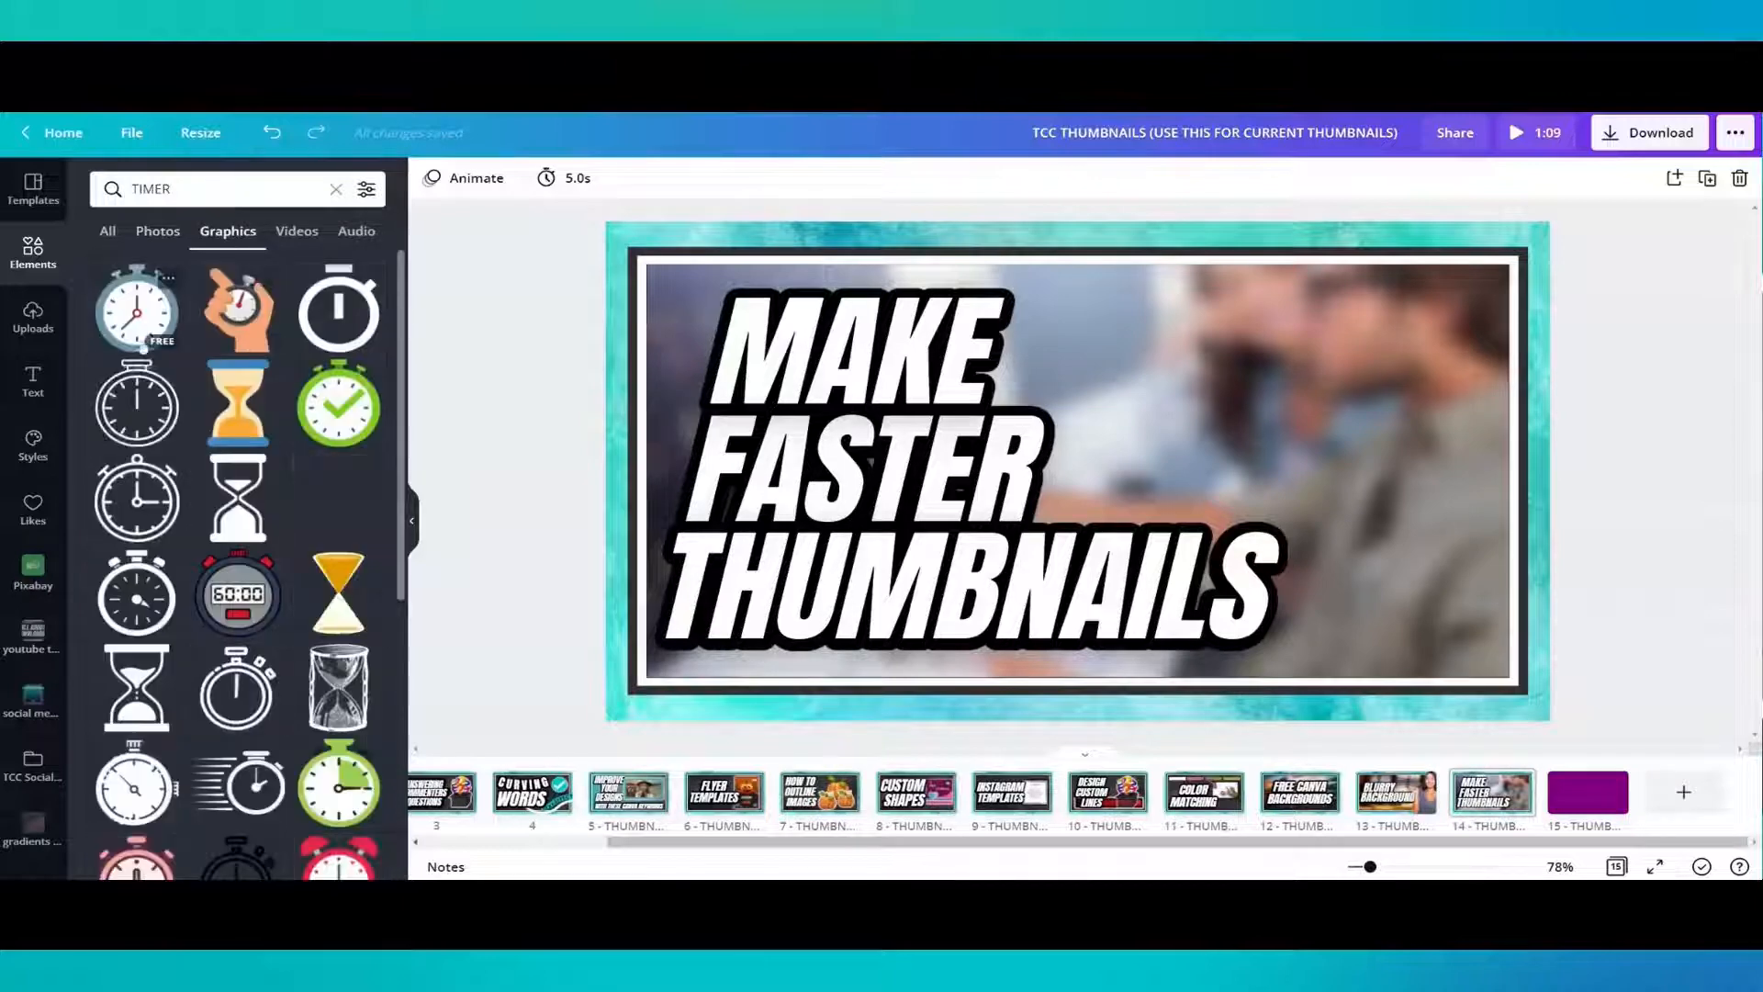
{"action": "left_click", "coordinate": [237, 311]}
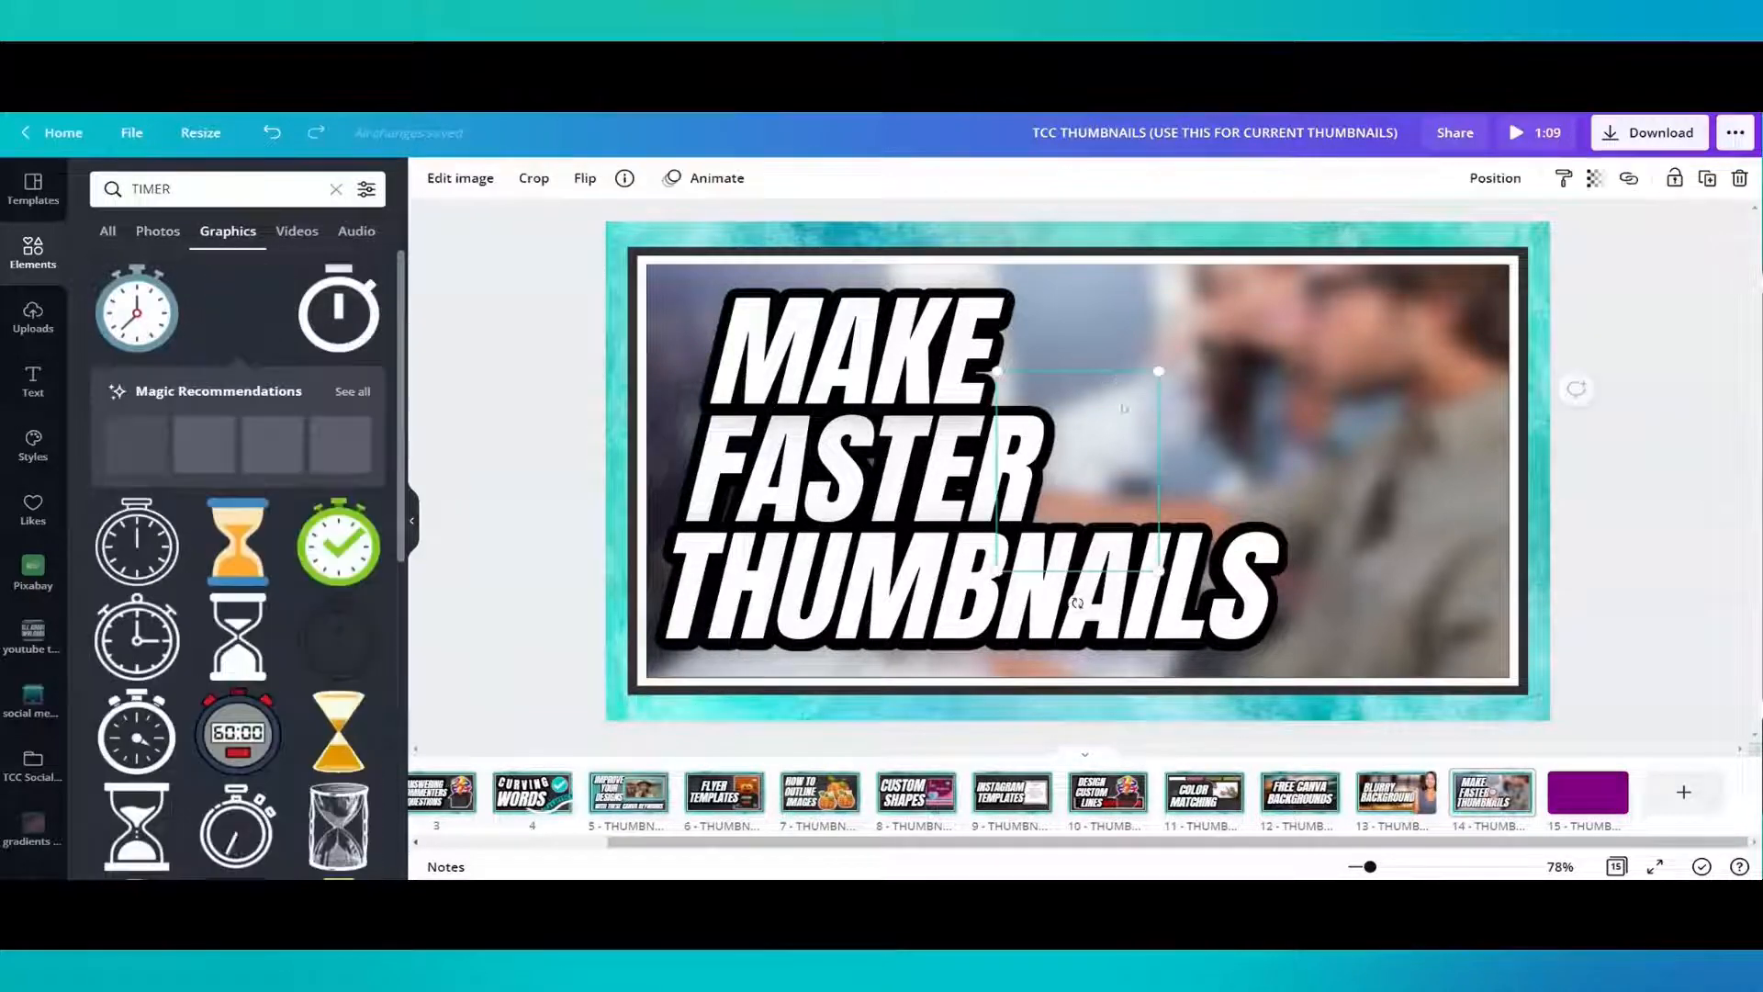
Enlarge the stopwatch hand and place it over the blurred photo beside the title
{"action": "left_click_drag", "start_coordinate": [1065, 454], "coordinate": [1296, 419]}
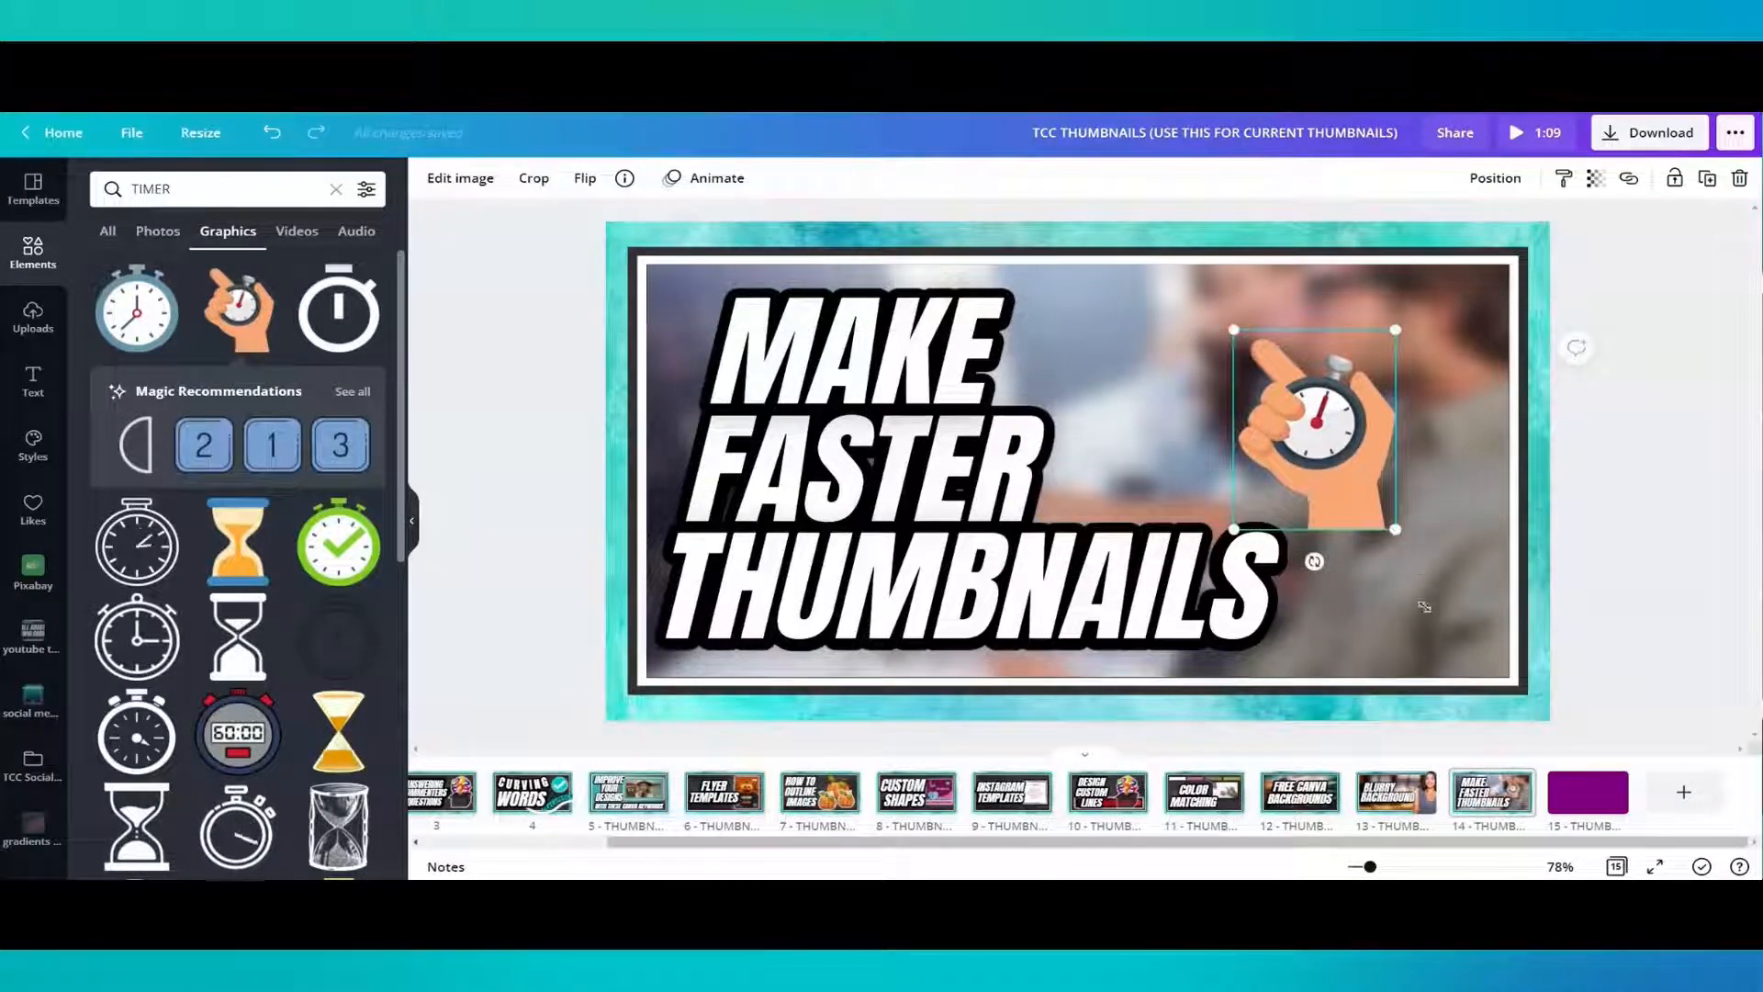
{"action": "left_click_drag", "start_coordinate": [1395, 529], "coordinate": [1460, 675]}
{"action": "left_click_drag", "start_coordinate": [1415, 562], "coordinate": [1400, 513]}
Move the stopwatch hand onto purple page 15 and download that page as a PNG with a transparent background
{"action": "left_click", "coordinate": [462, 179]}
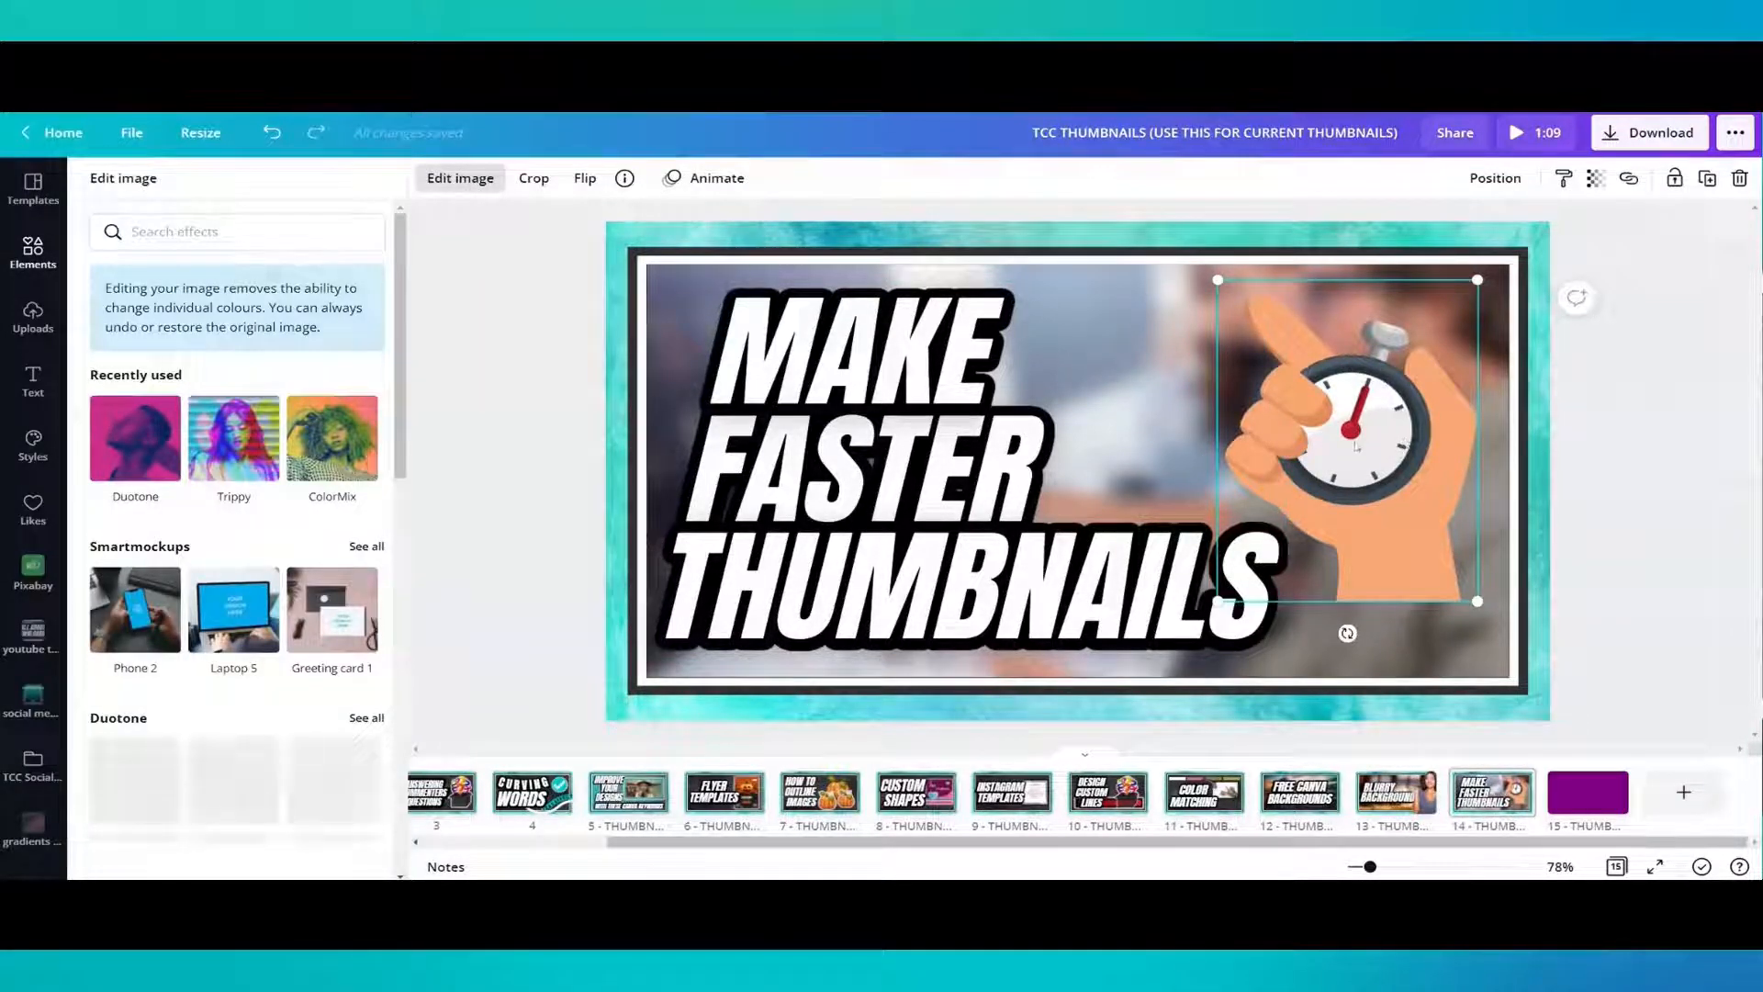
{"action": "left_click_drag", "start_coordinate": [1358, 443], "coordinate": [1586, 799]}
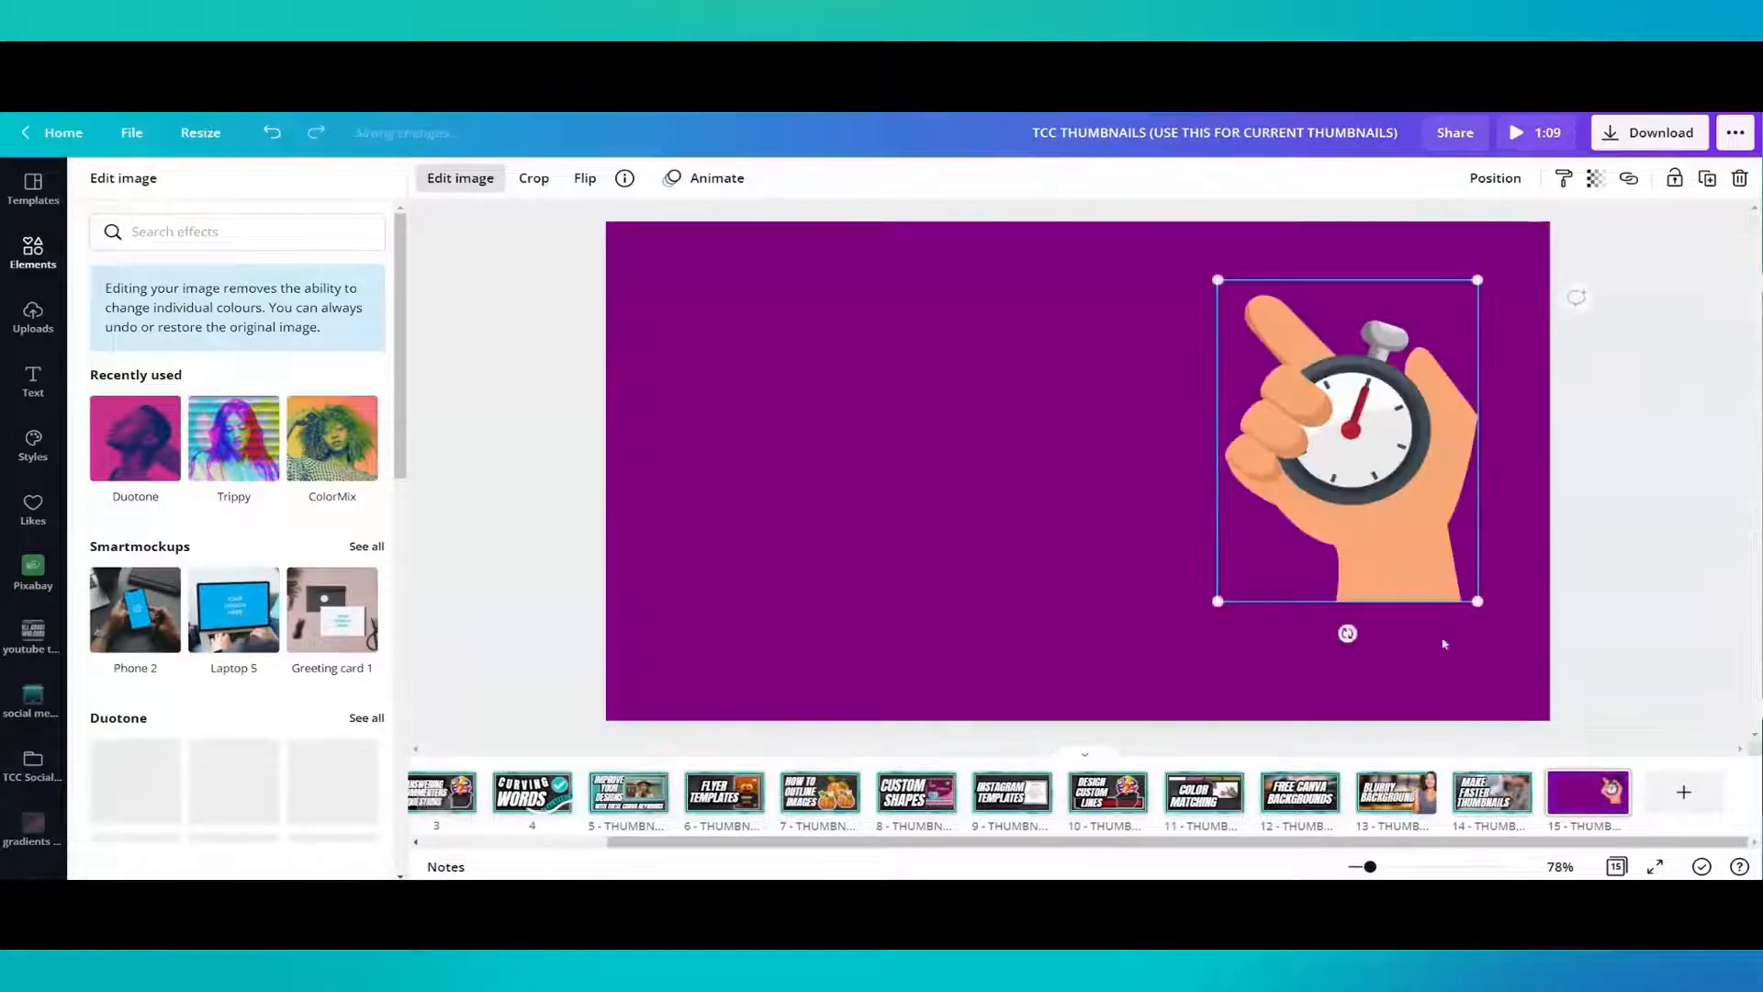
{"action": "left_click_drag", "start_coordinate": [1372, 412], "coordinate": [1348, 412]}
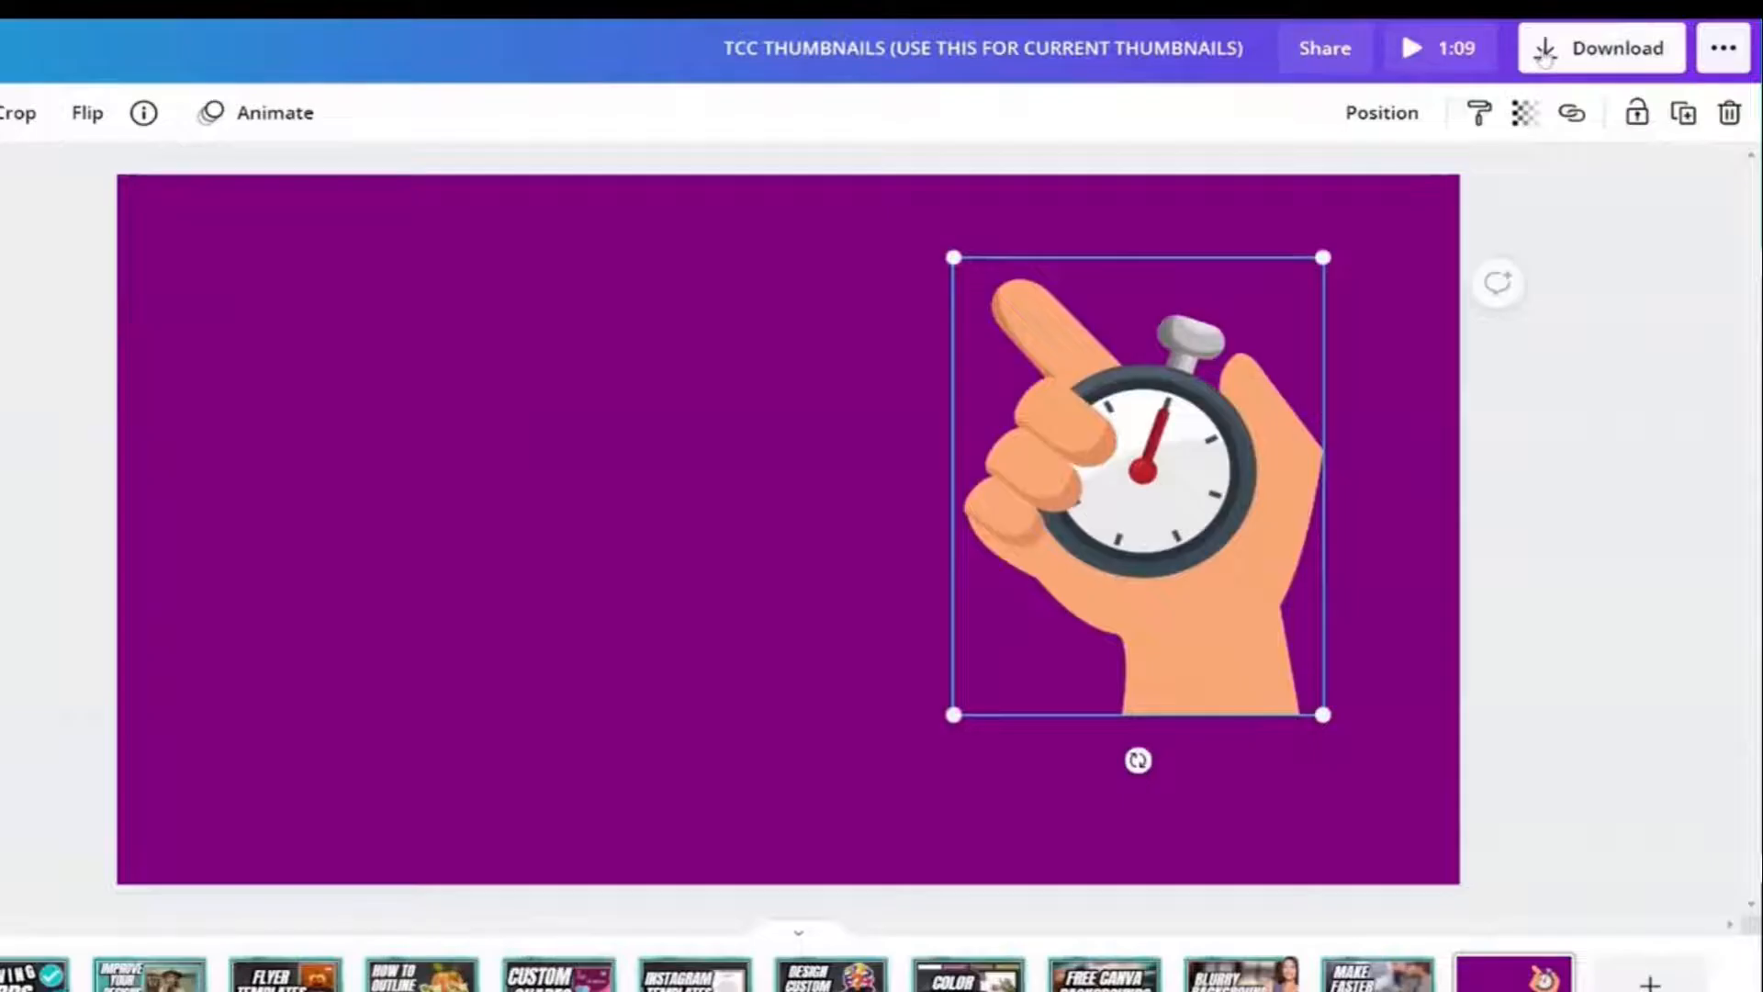
{"action": "left_click", "coordinate": [1644, 132]}
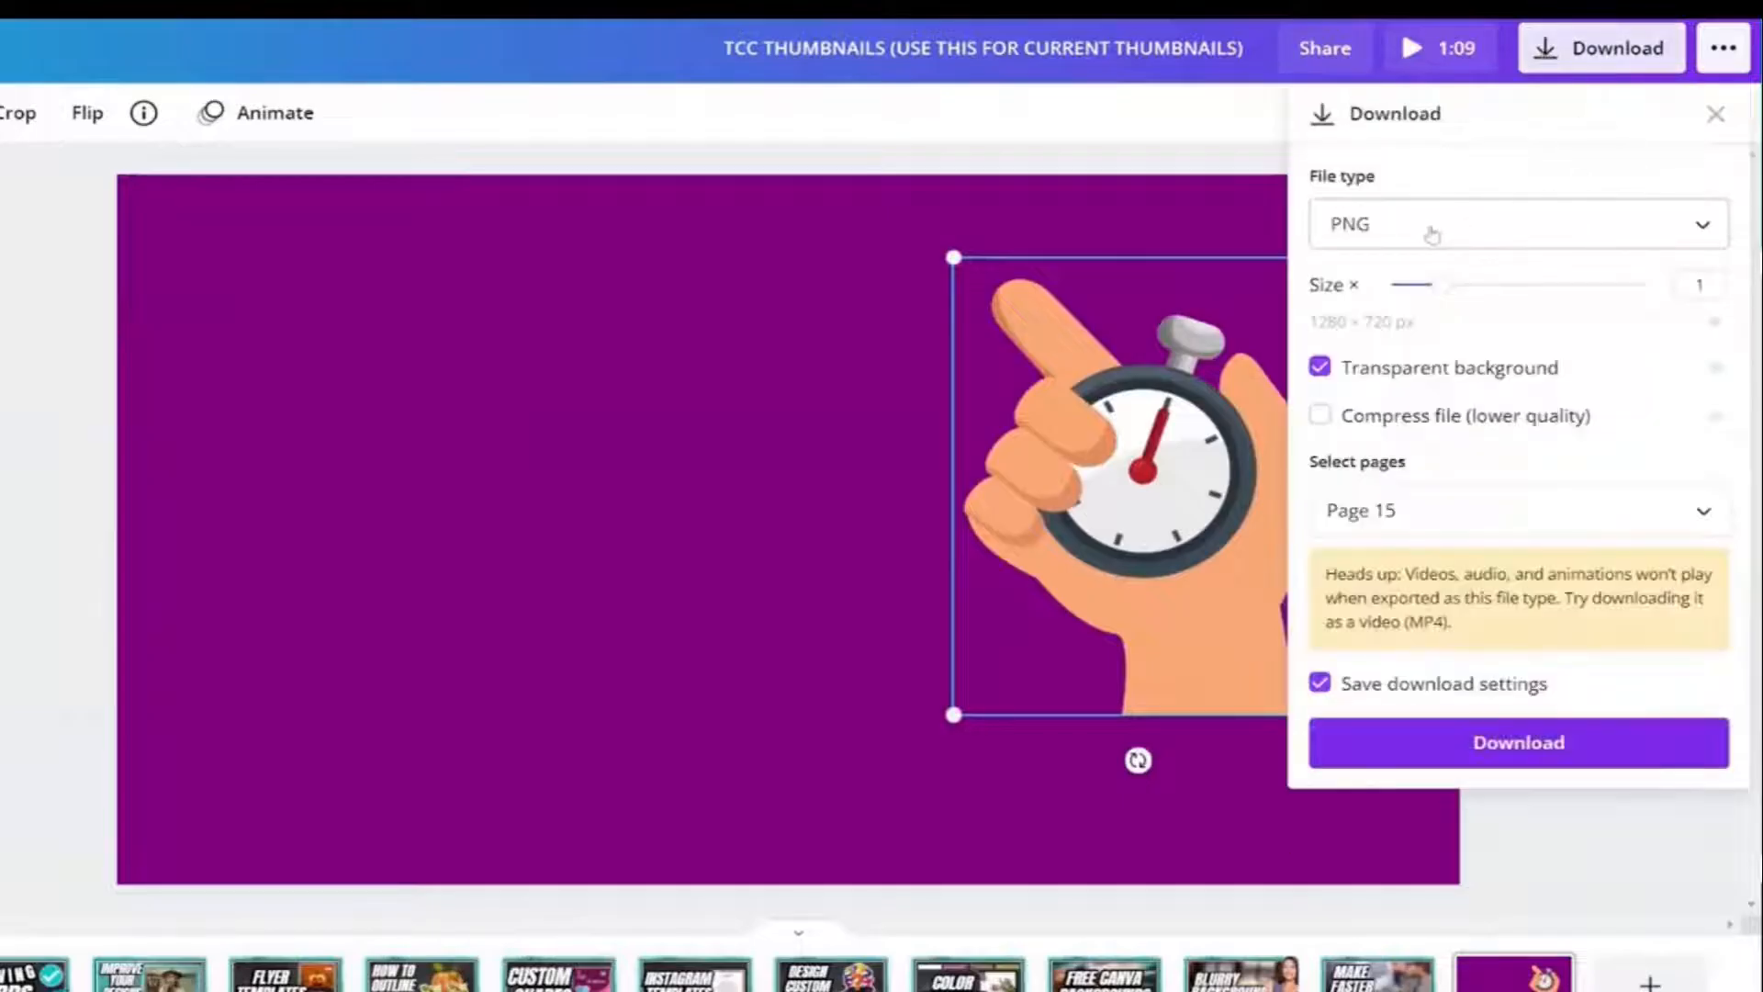
{"action": "left_click", "coordinate": [1531, 744]}
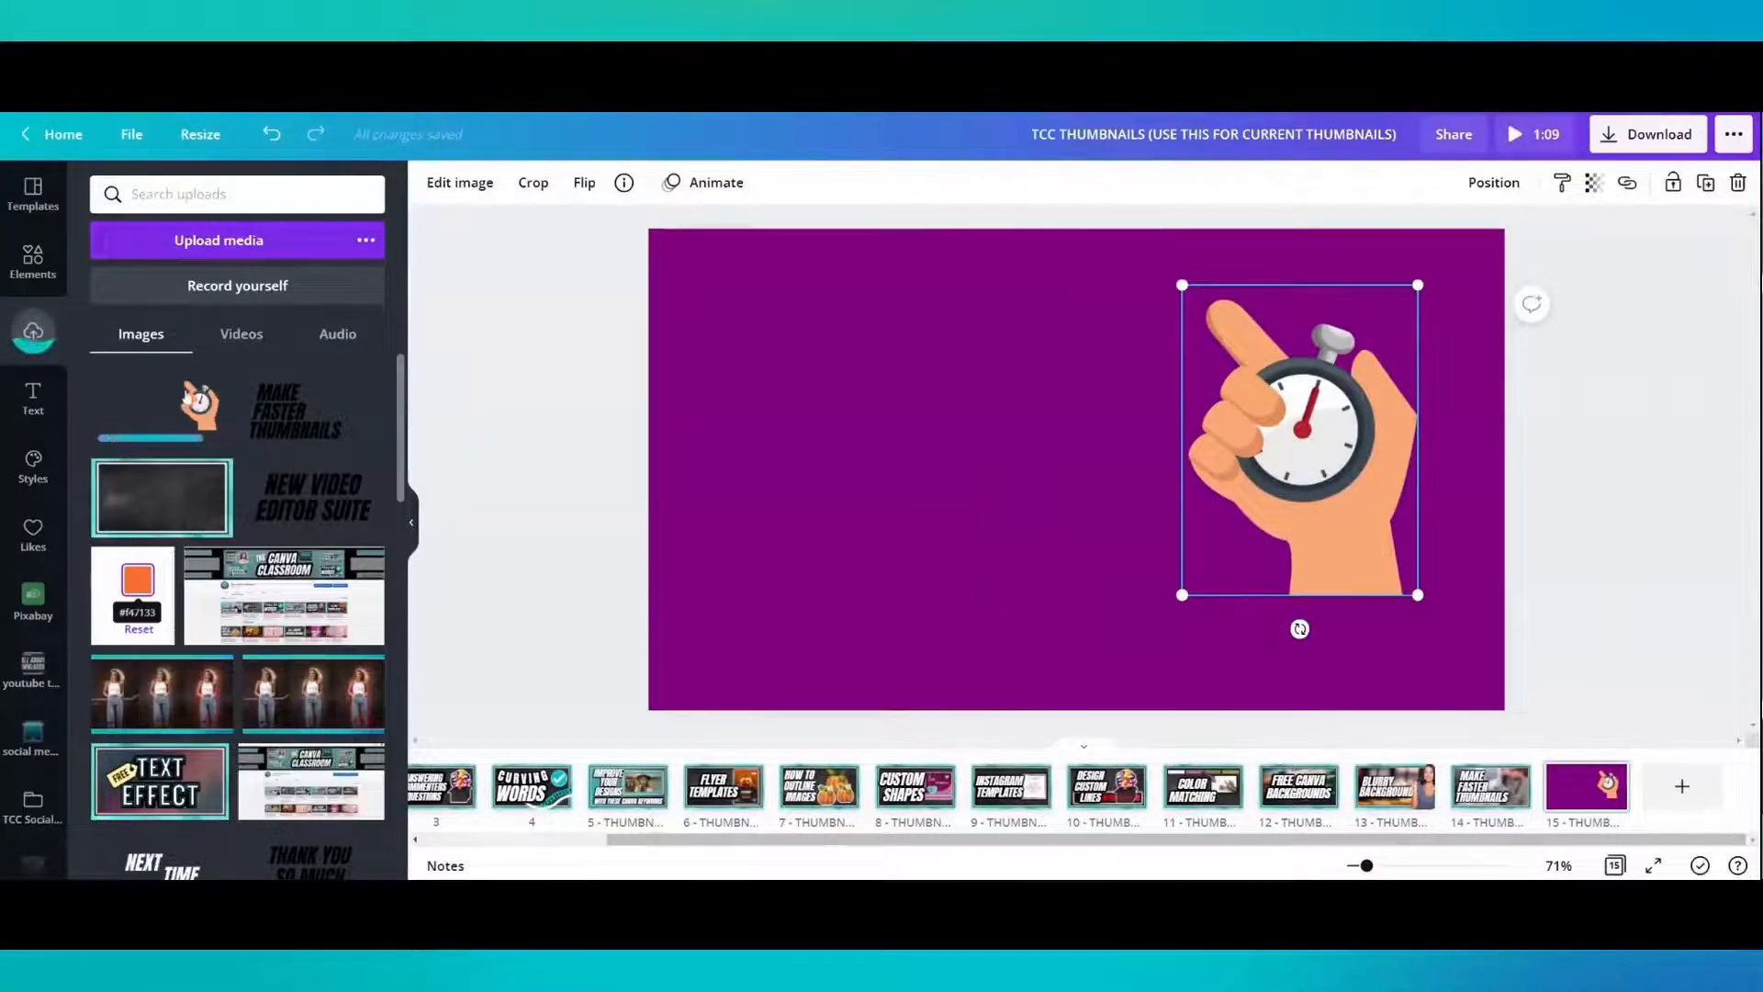
Add the uploaded stopwatch hand image, crop its empty margins and place it enlarged on page 14 beside the title
{"action": "left_click", "coordinate": [189, 395]}
{"action": "left_click_drag", "start_coordinate": [784, 469], "coordinate": [1109, 469]}
{"action": "left_click_drag", "start_coordinate": [1267, 504], "coordinate": [1491, 785]}
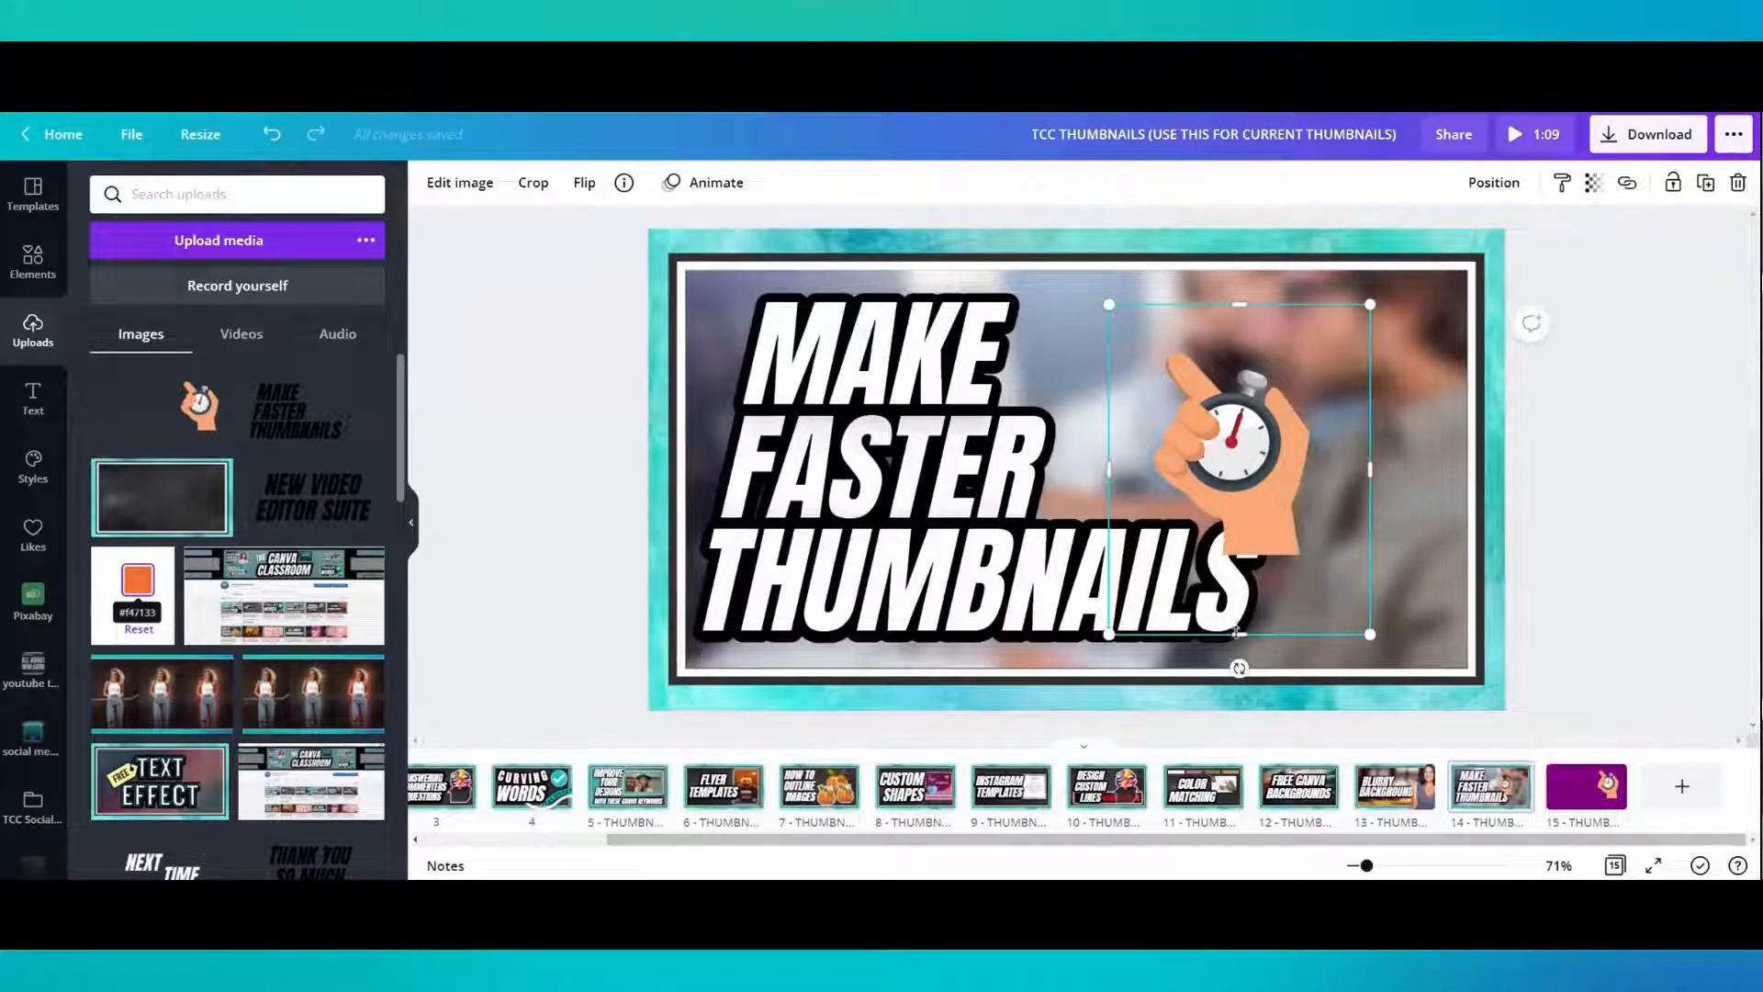
{"action": "left_click_drag", "start_coordinate": [1239, 634], "coordinate": [1256, 570]}
{"action": "left_click_drag", "start_coordinate": [1254, 484], "coordinate": [1362, 528]}
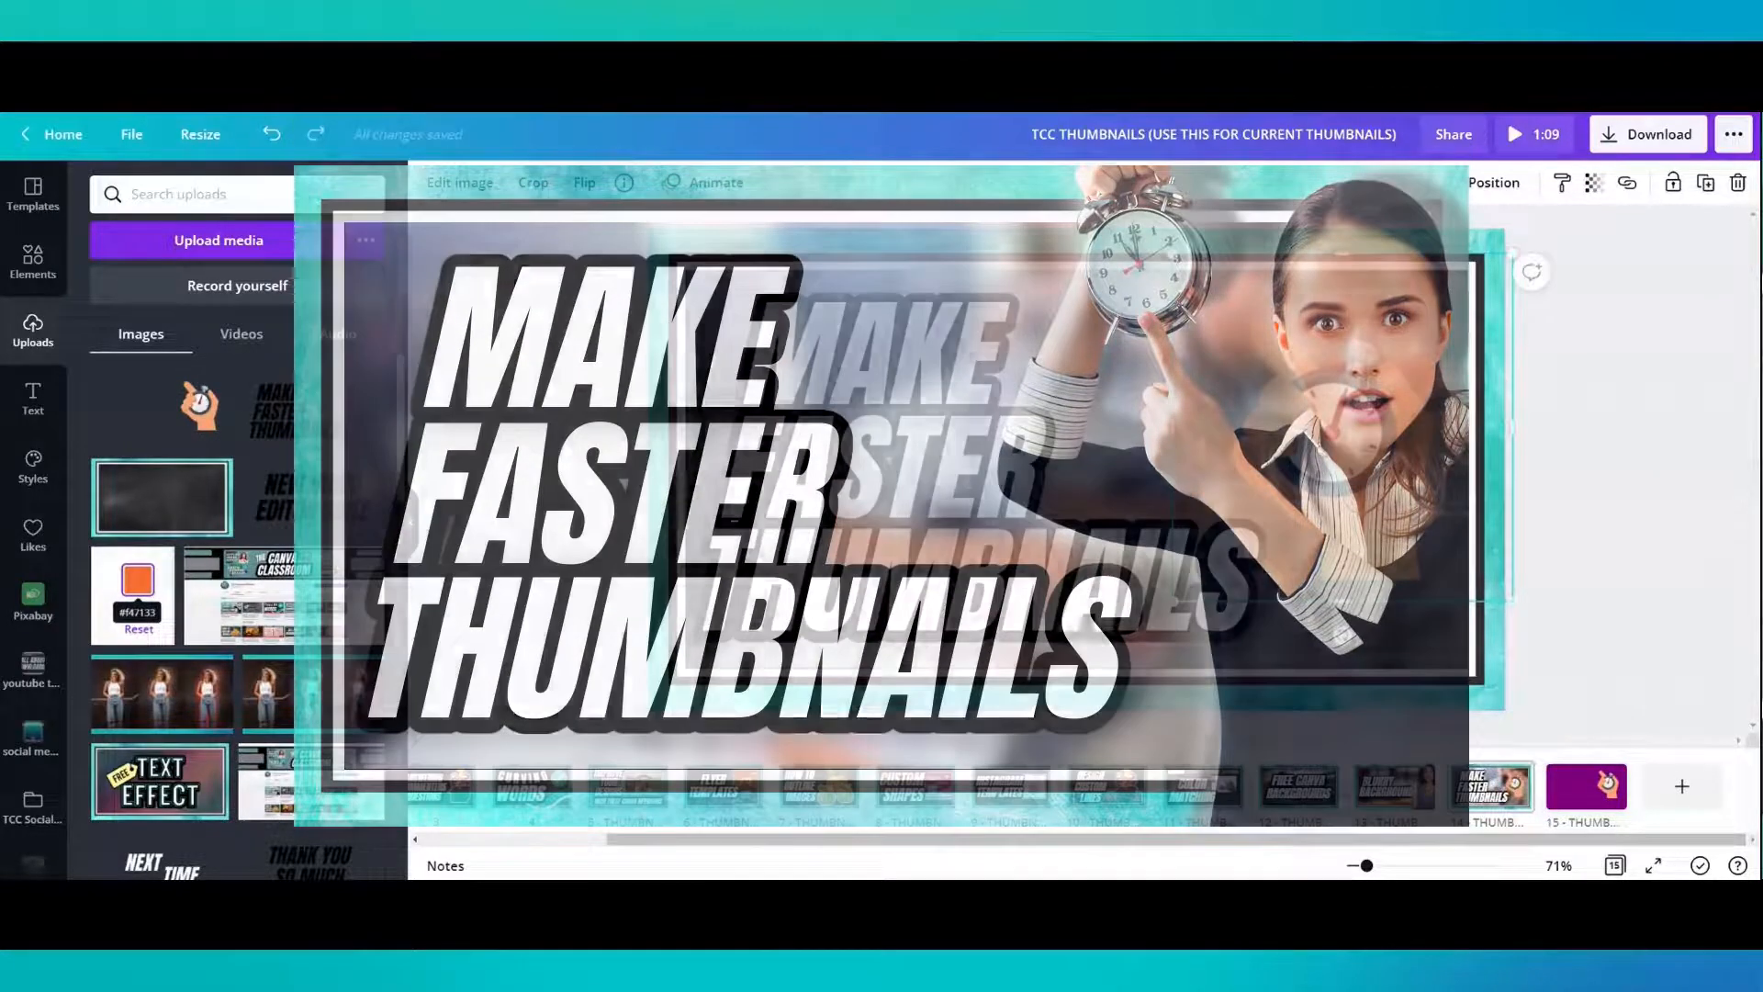
Apply a Glow shadow to the stopwatch hand image and set its transparency to 100
{"action": "left_click", "coordinate": [459, 182]}
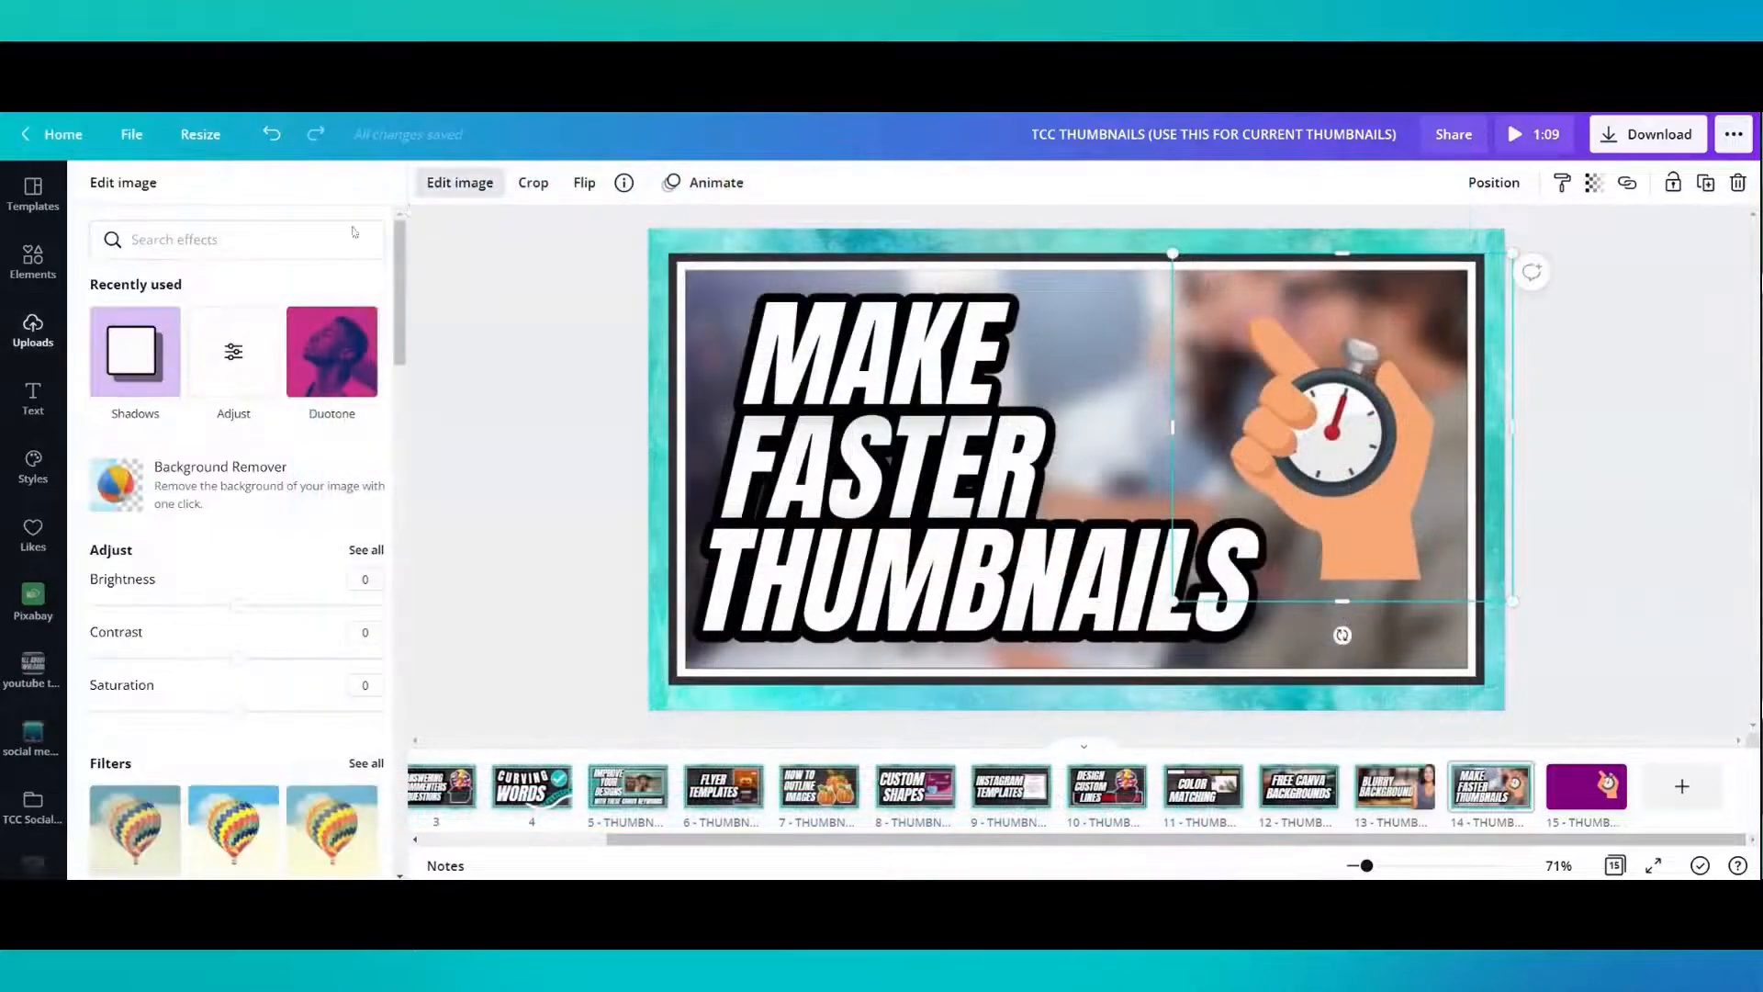
{"action": "left_click", "coordinate": [125, 354]}
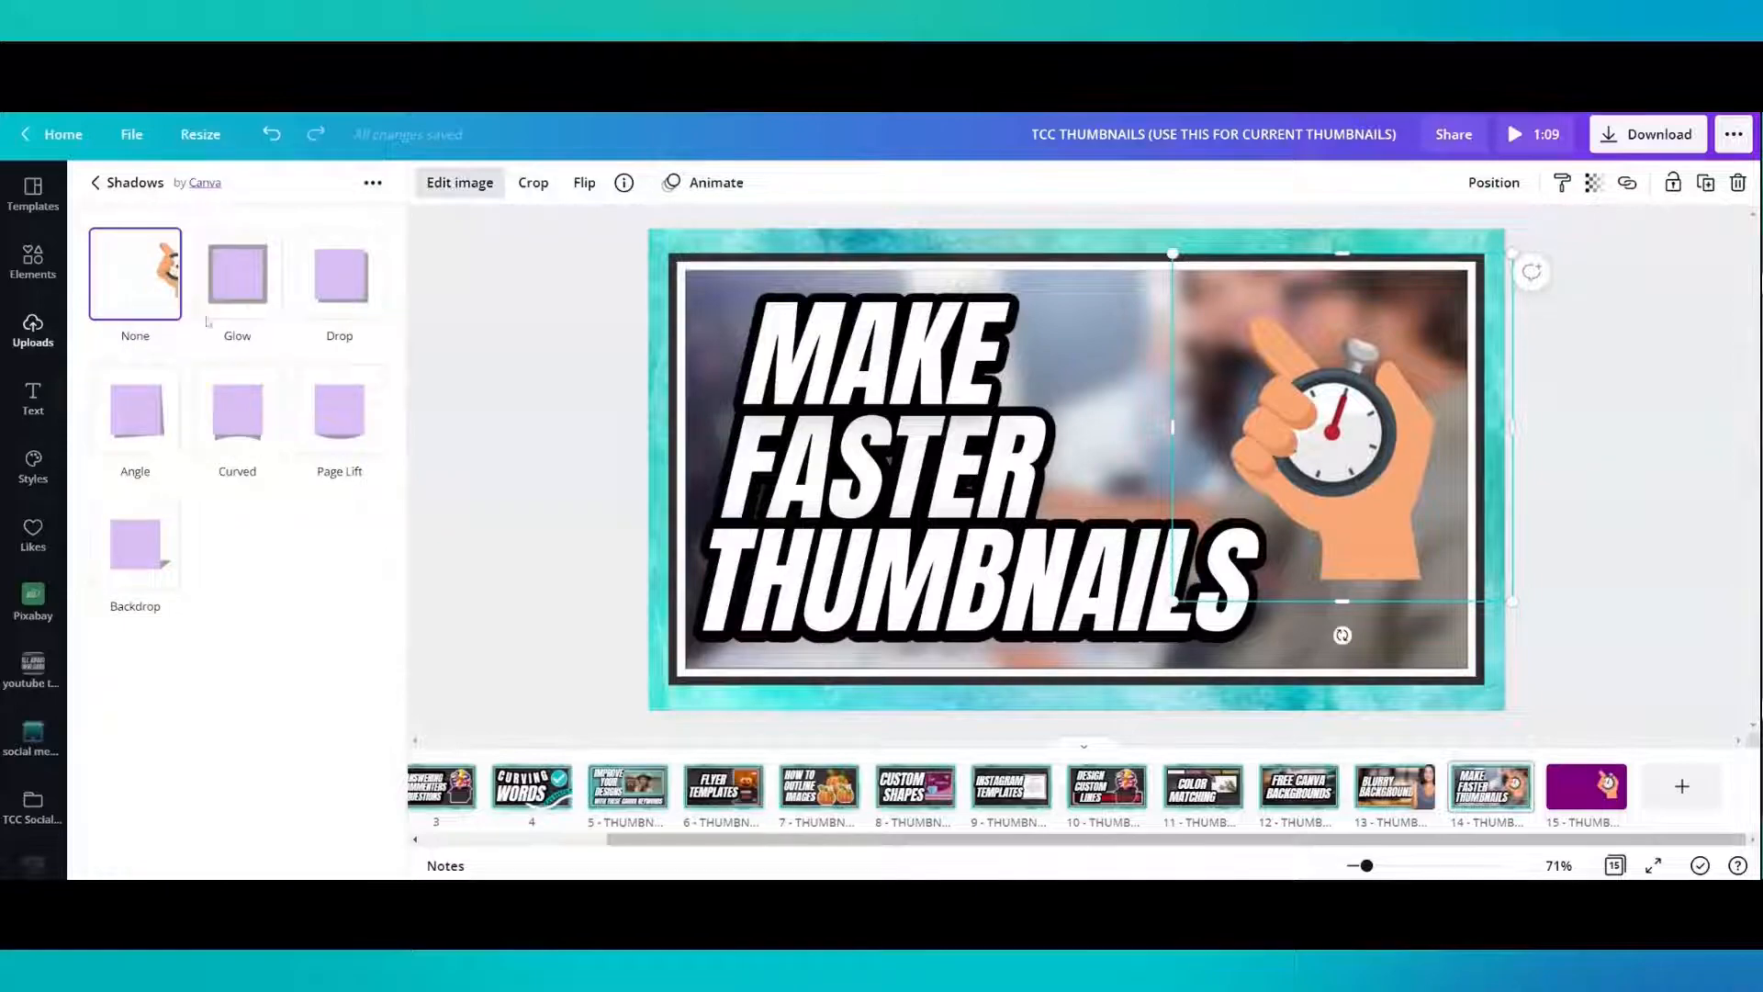
{"action": "left_click", "coordinate": [238, 285]}
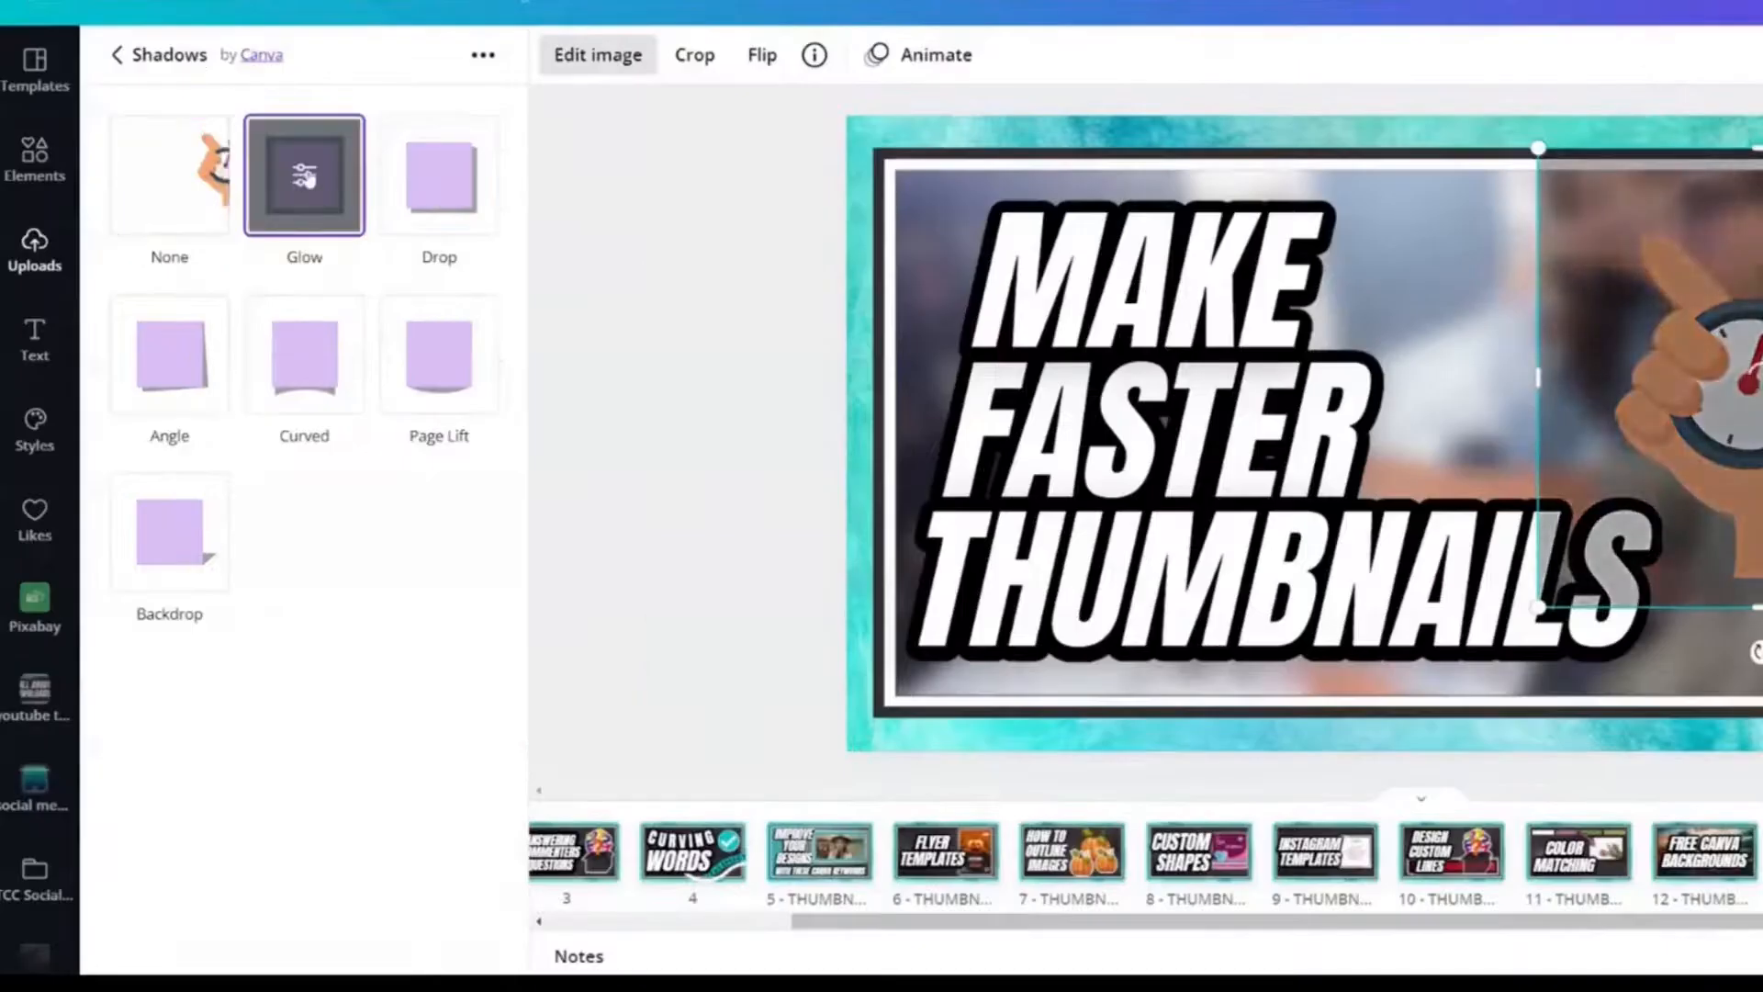
{"action": "left_click", "coordinate": [306, 177]}
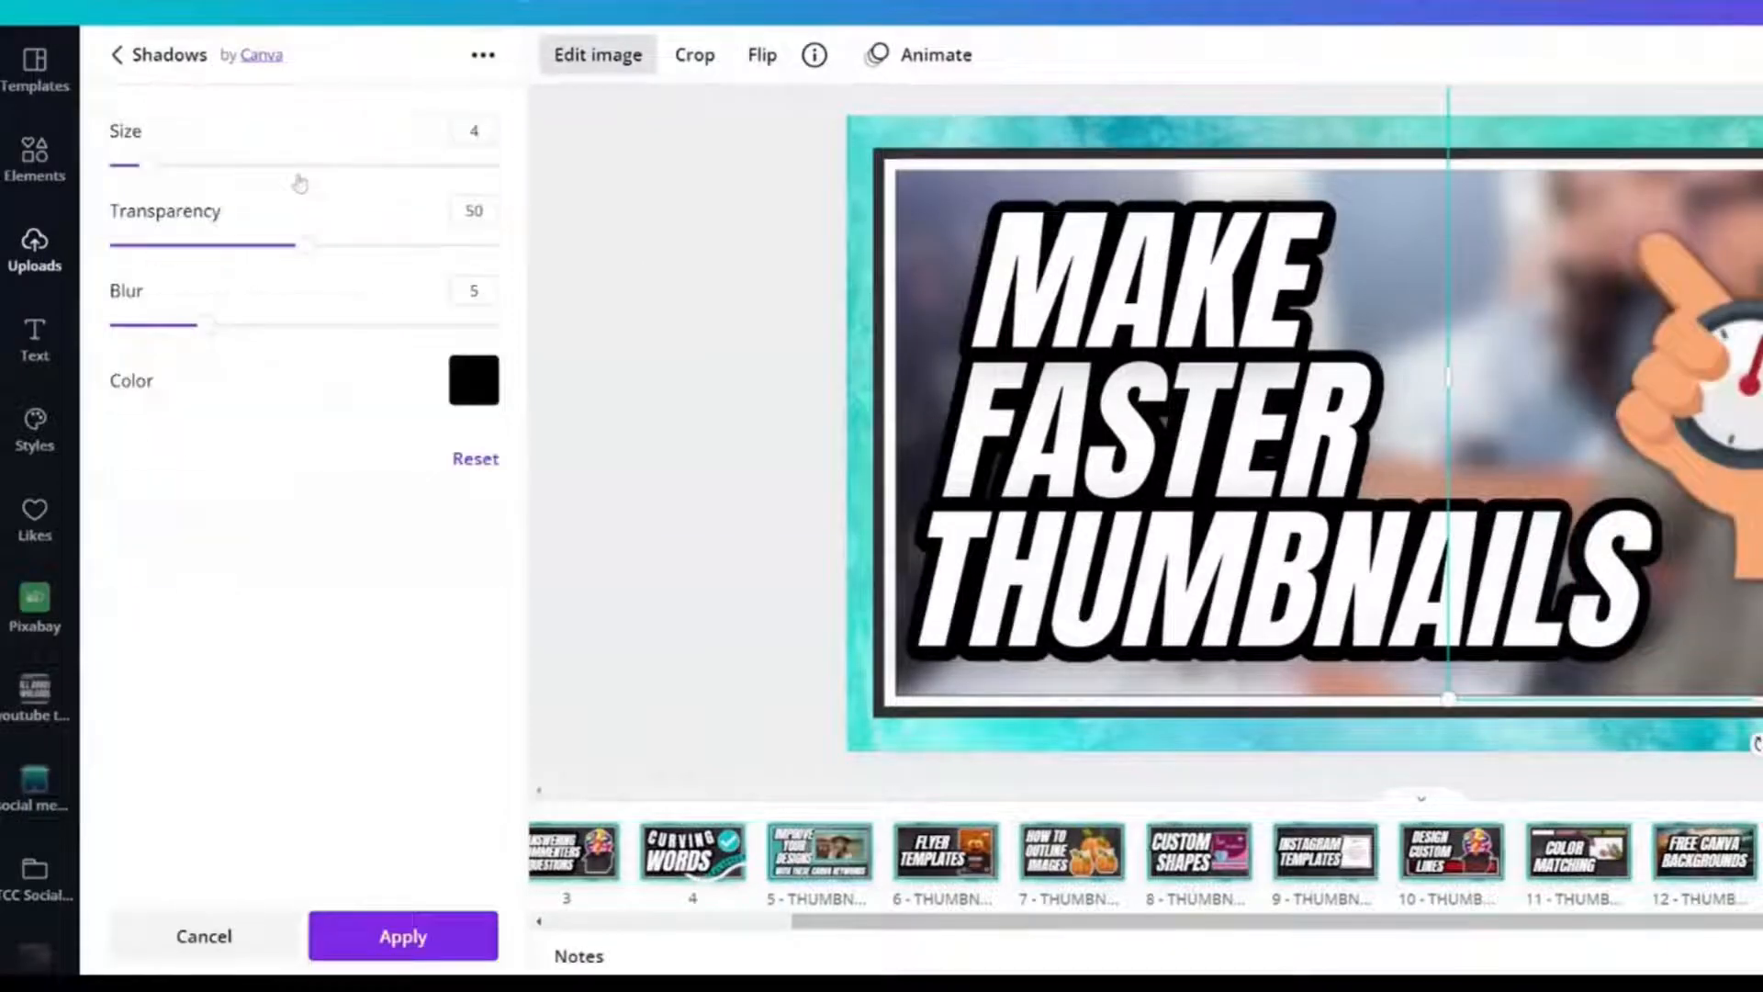
{"action": "left_click_drag", "start_coordinate": [292, 256], "coordinate": [498, 246]}
Color the stopwatch hand's glow turquoise and set its size to 8 and blur to 0
{"action": "left_click", "coordinate": [473, 379]}
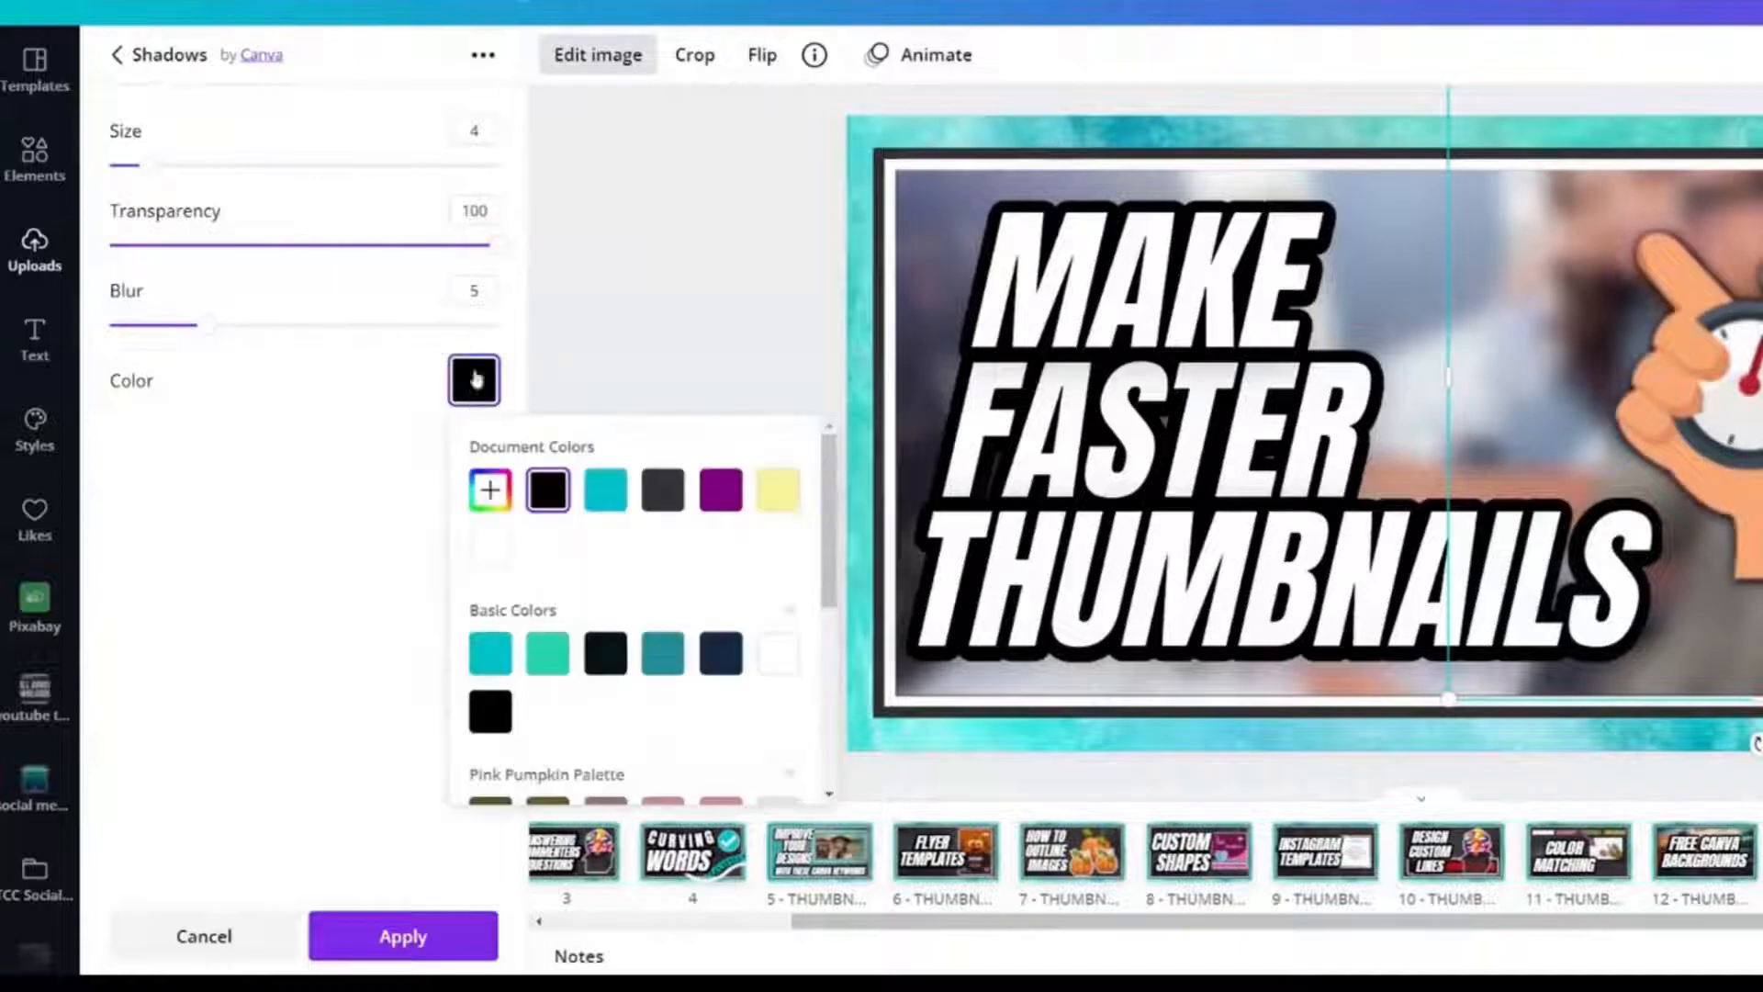
{"action": "left_click", "coordinate": [486, 661]}
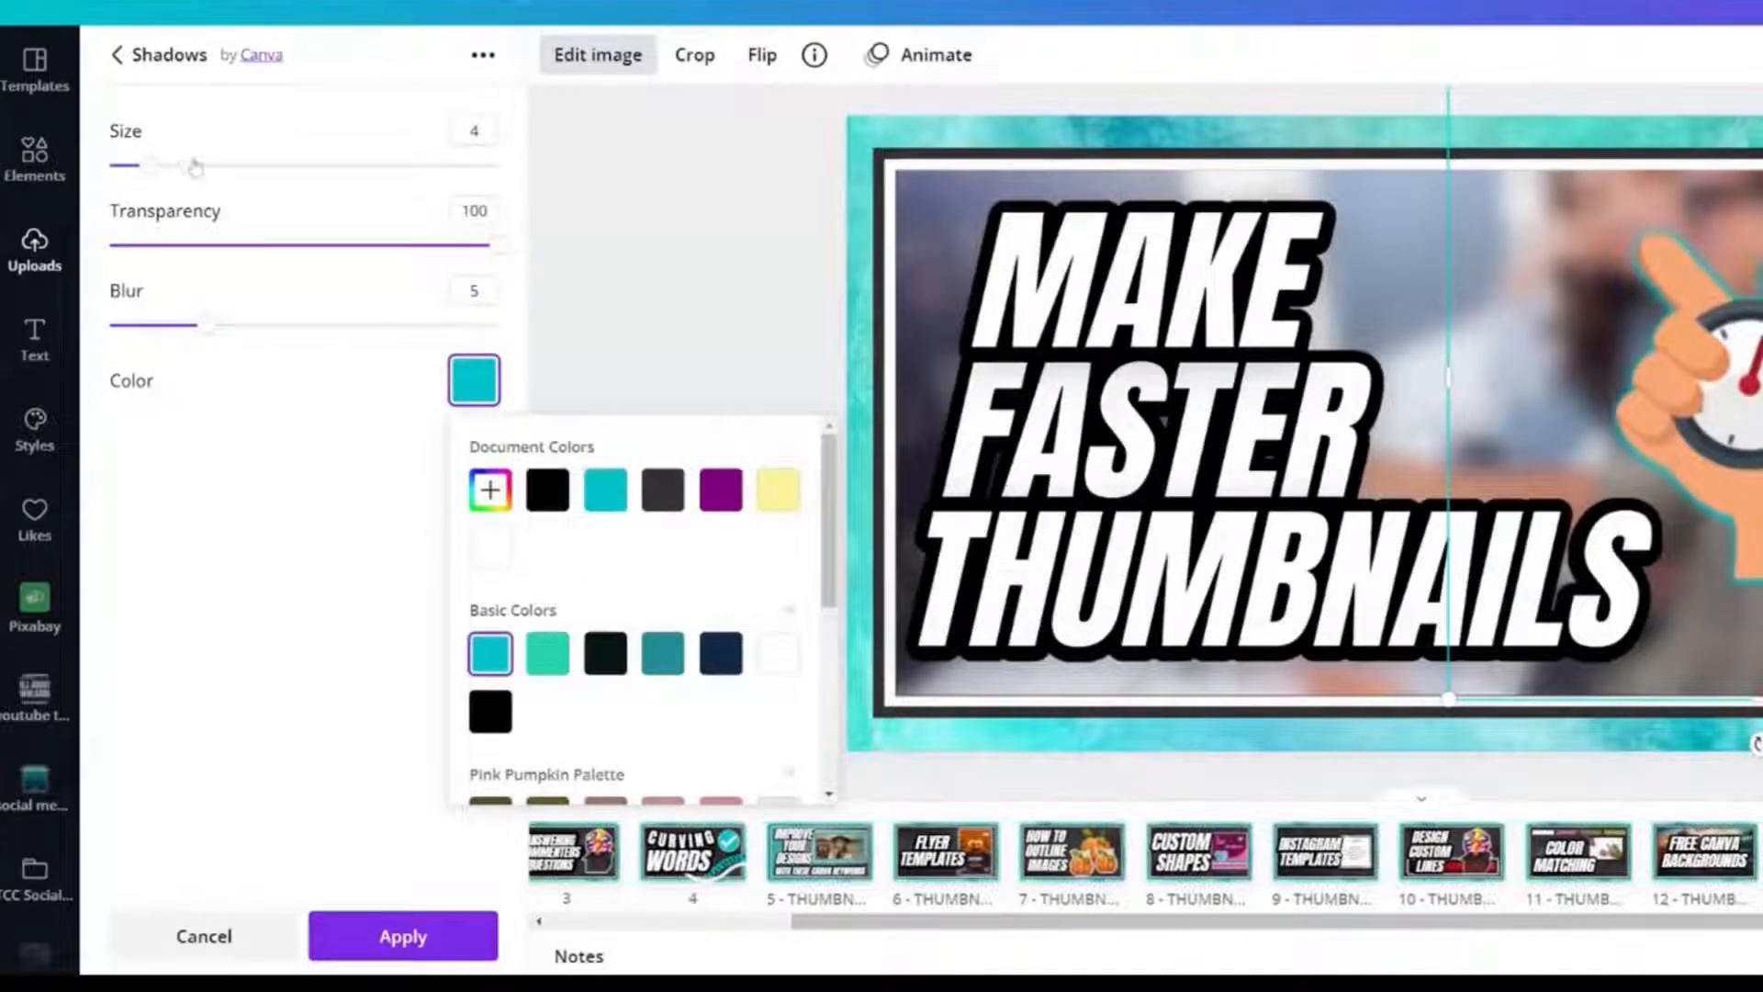
{"action": "left_click_drag", "start_coordinate": [195, 166], "coordinate": [243, 164]}
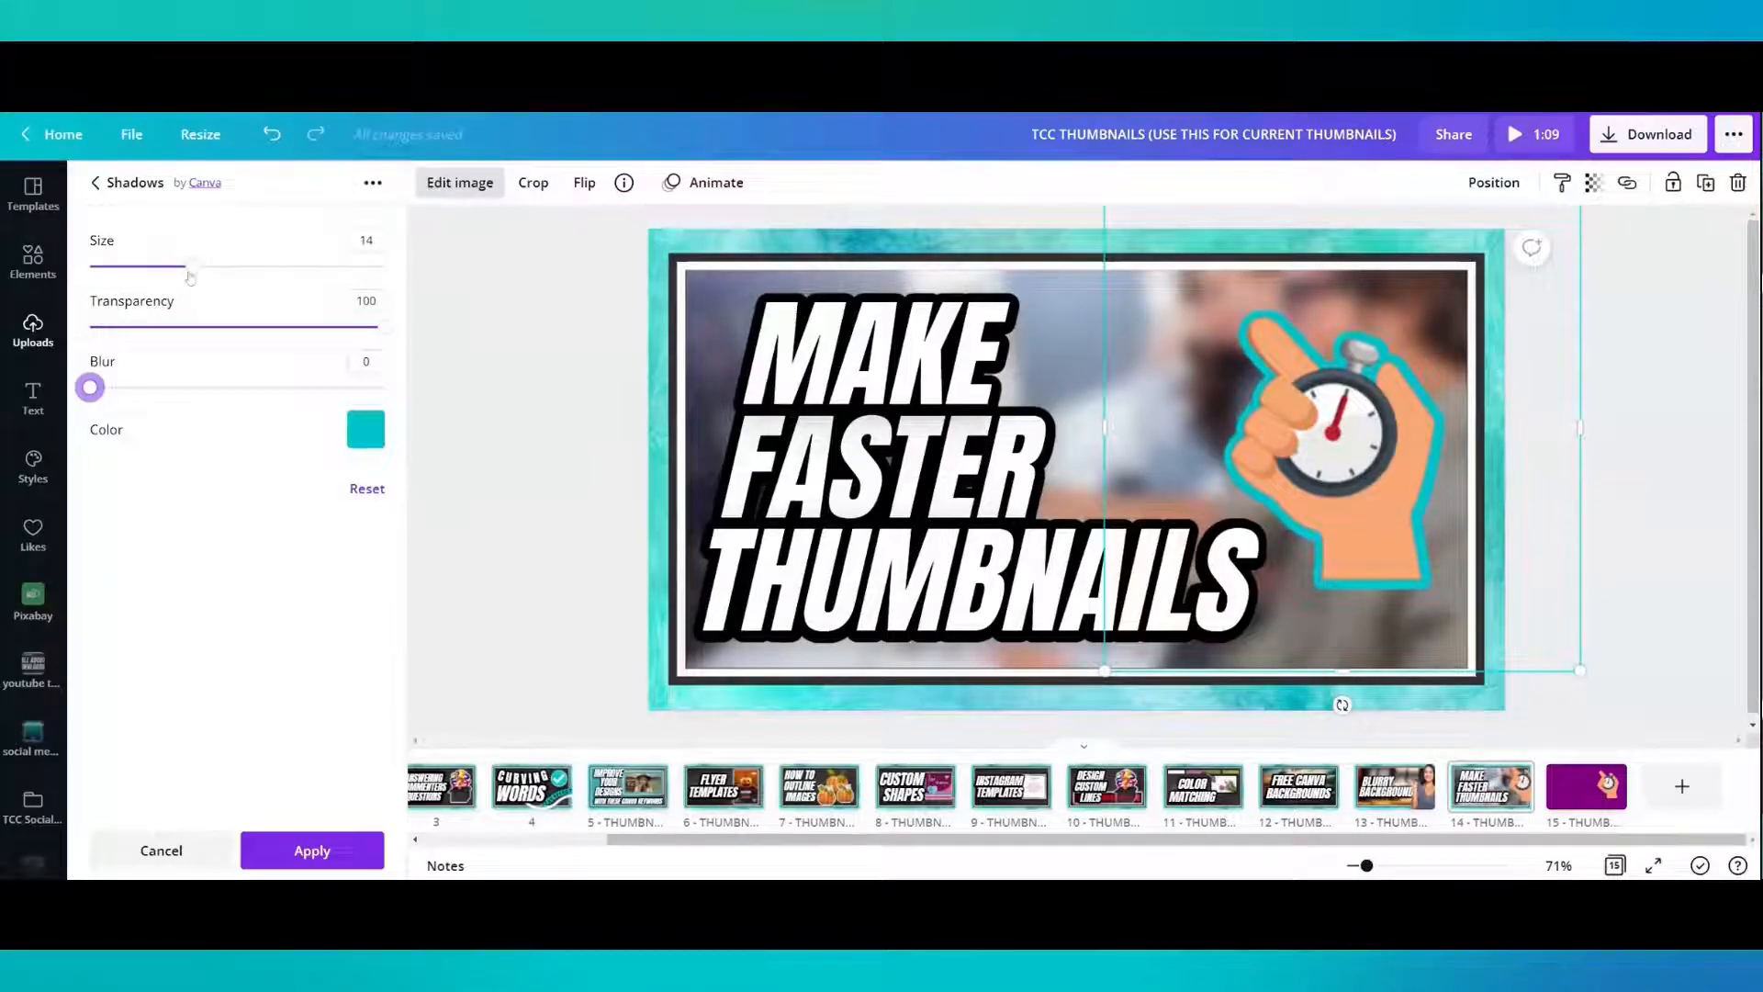
{"action": "left_click_drag", "start_coordinate": [190, 276], "coordinate": [150, 268]}
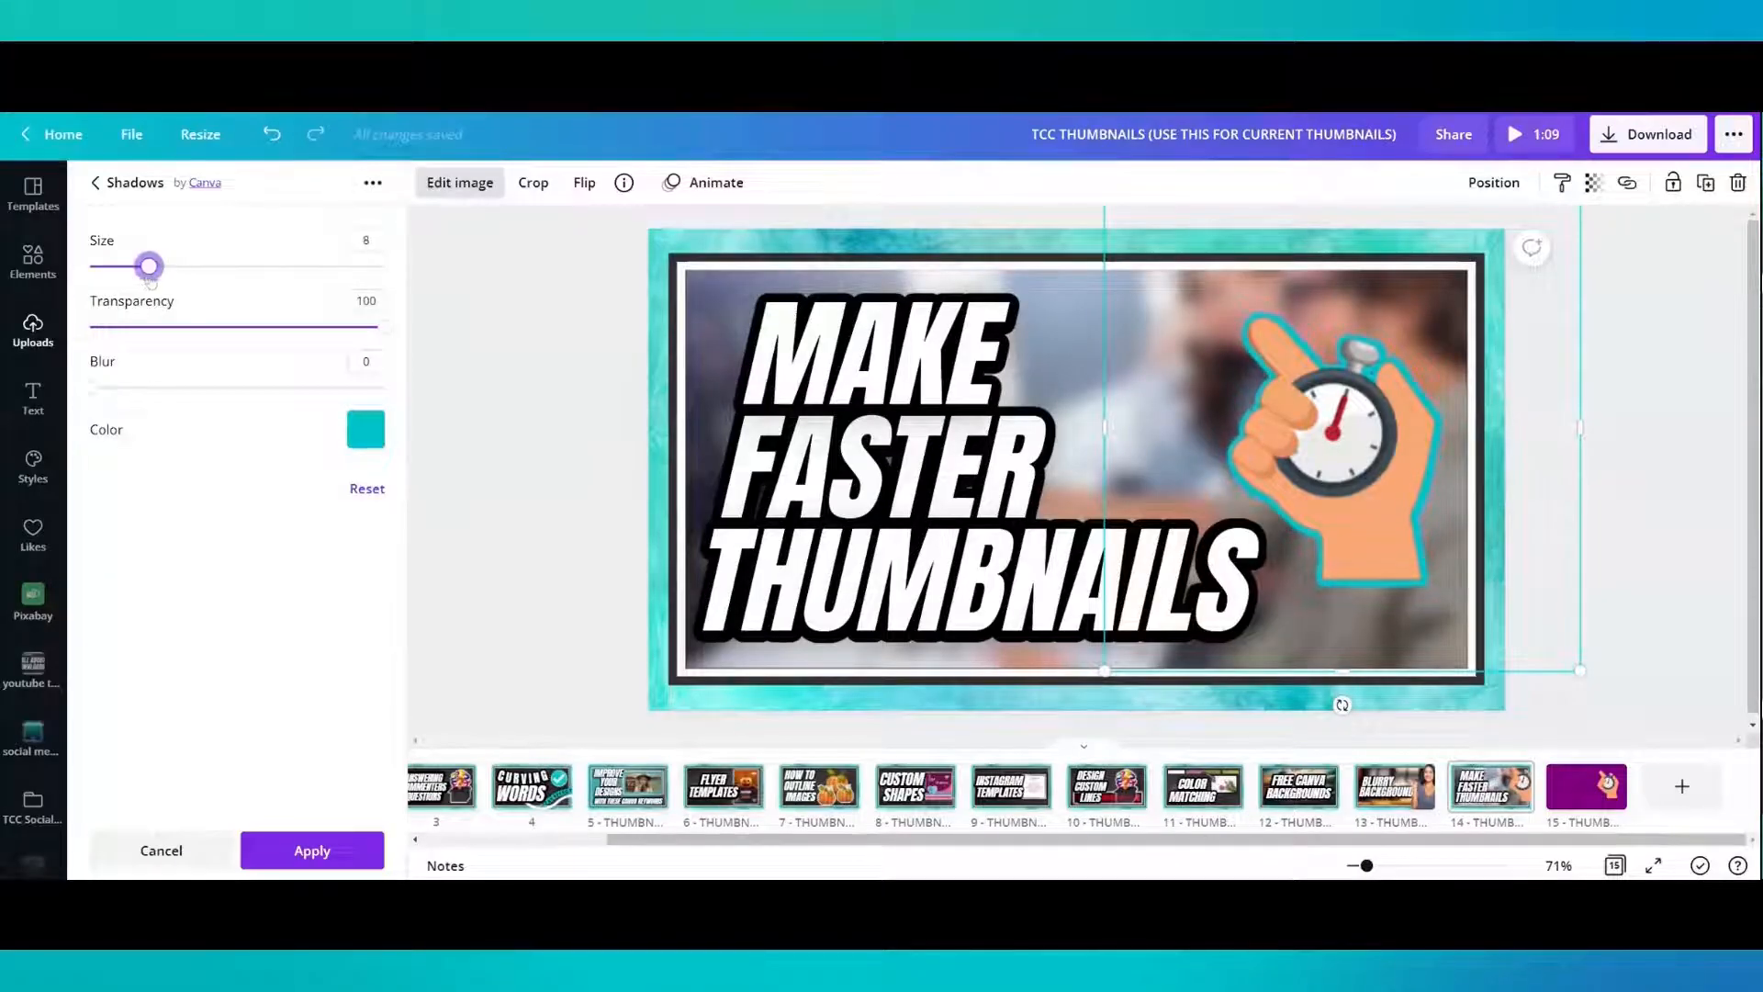
Try black for the stopwatch hand's glow, set its blur to 5 and settle on the dark grey document color
{"action": "left_click", "coordinate": [365, 428]}
{"action": "left_click", "coordinate": [423, 514]}
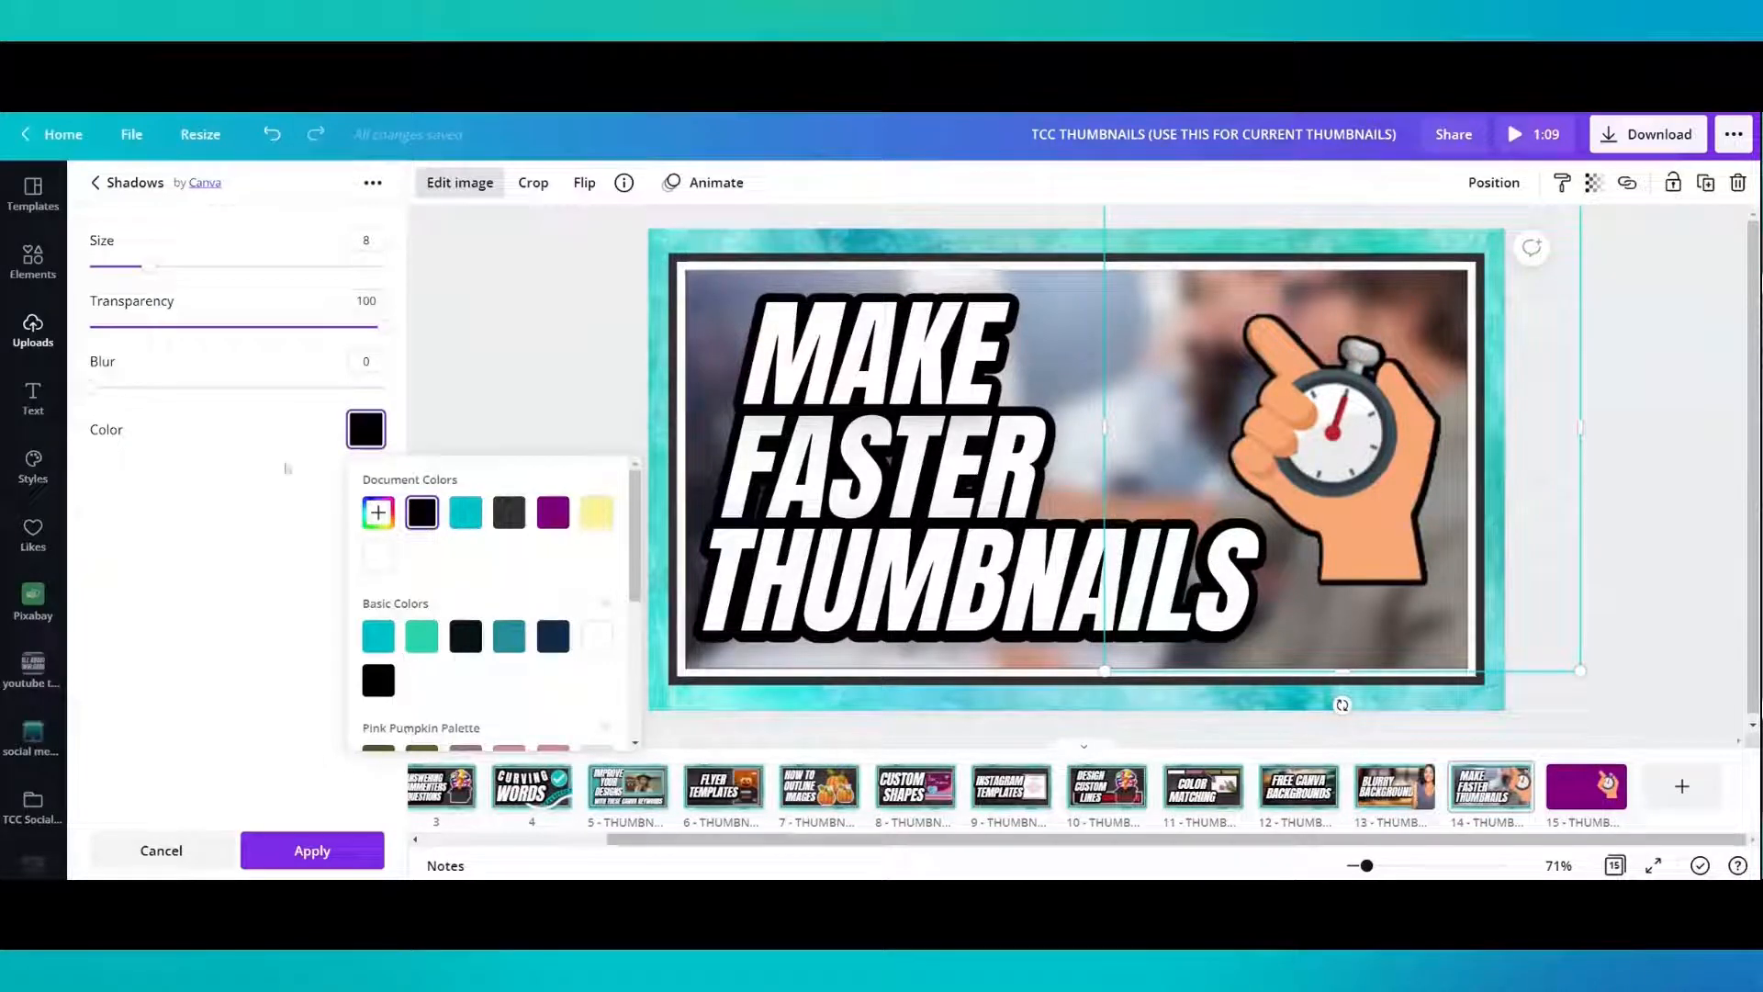
{"action": "left_click_drag", "start_coordinate": [119, 390], "coordinate": [162, 388]}
{"action": "left_click", "coordinate": [365, 429]}
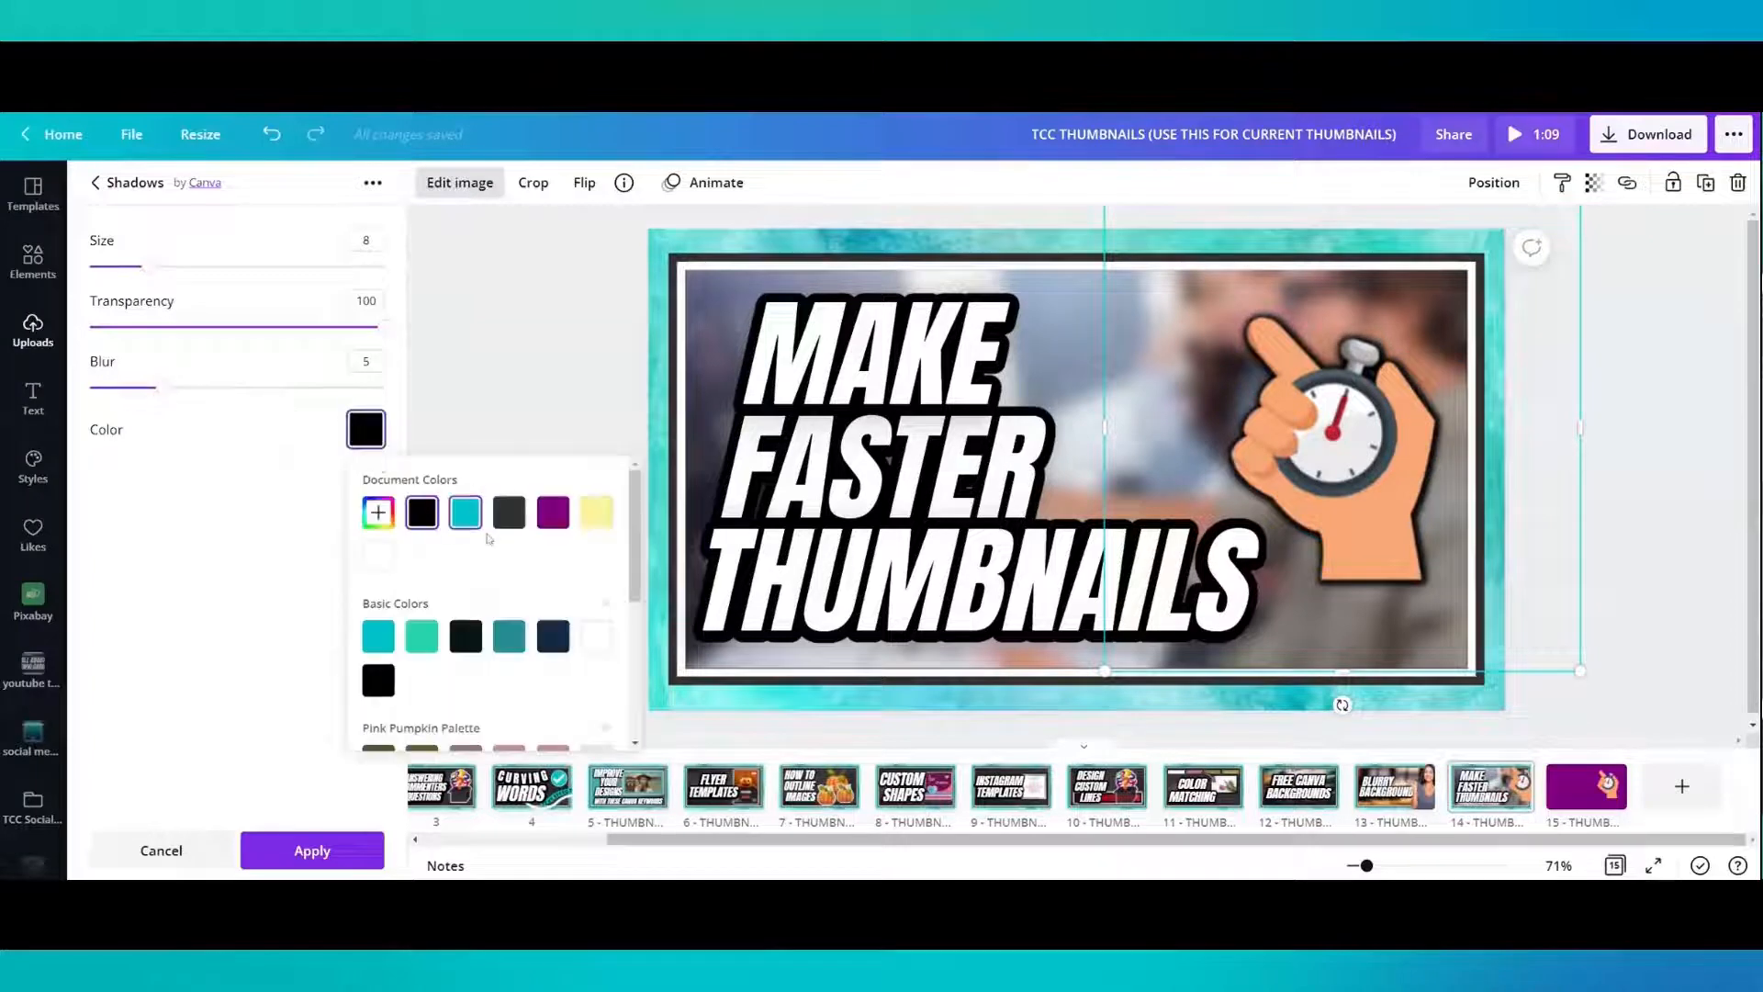
{"action": "left_click", "coordinate": [509, 511]}
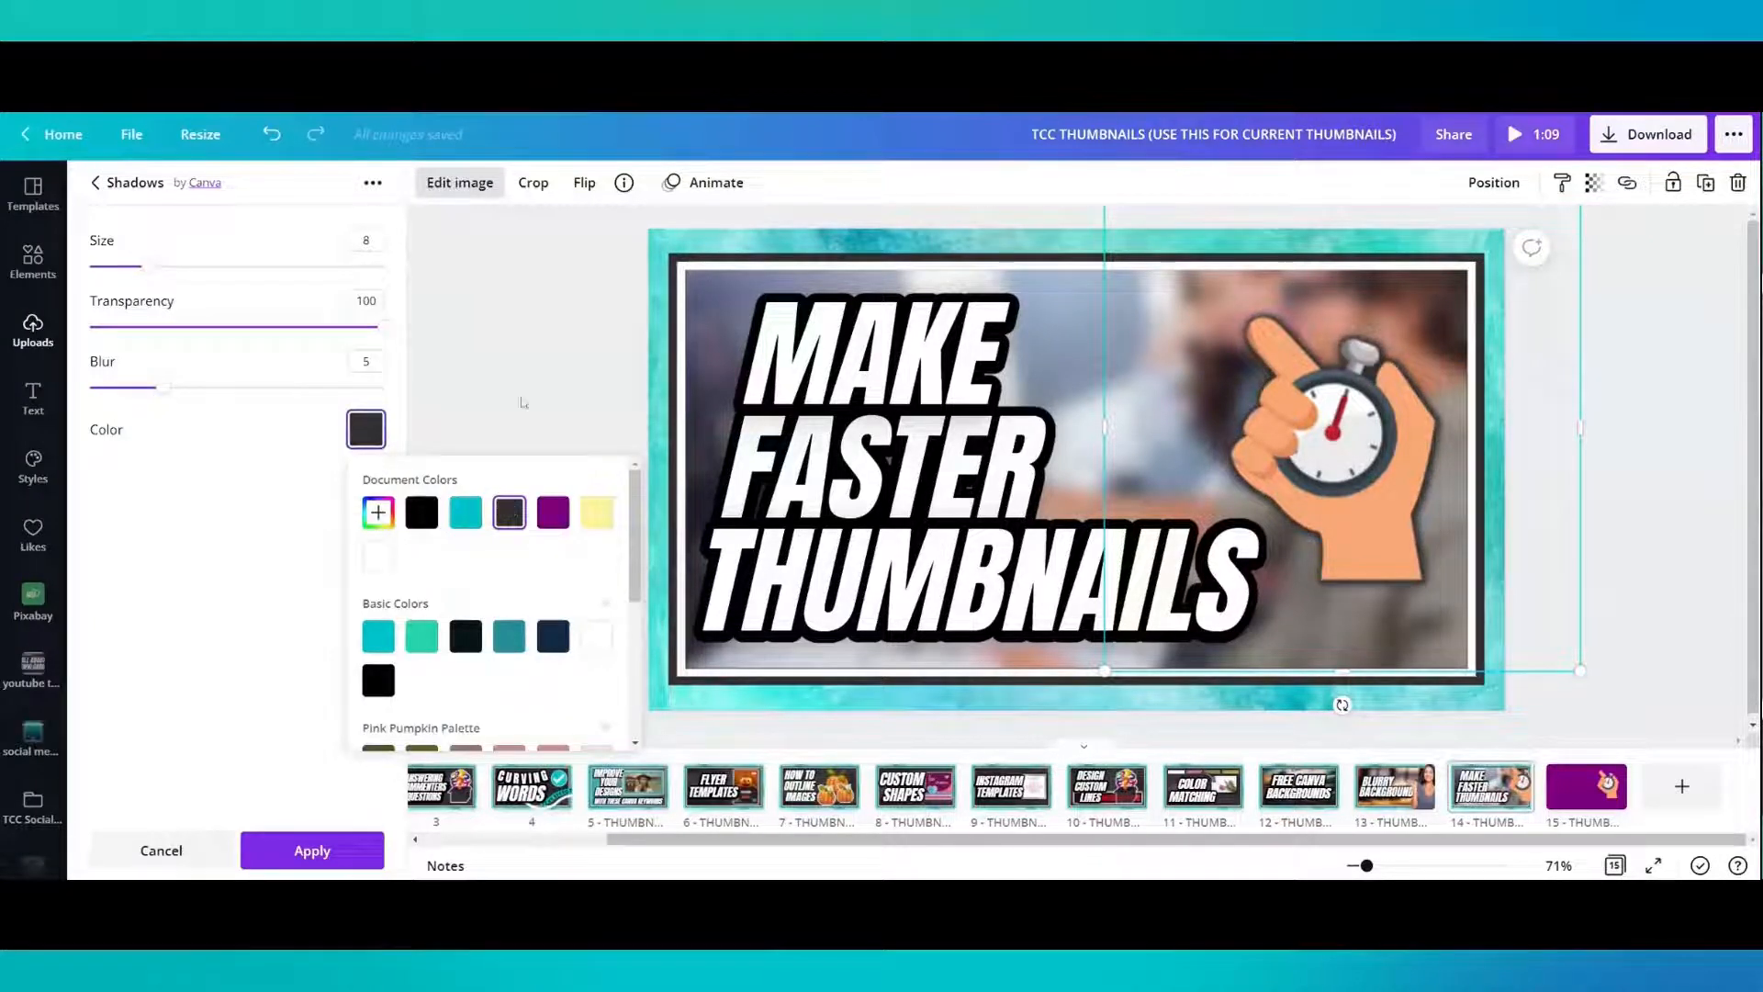
{"action": "left_click", "coordinate": [526, 335]}
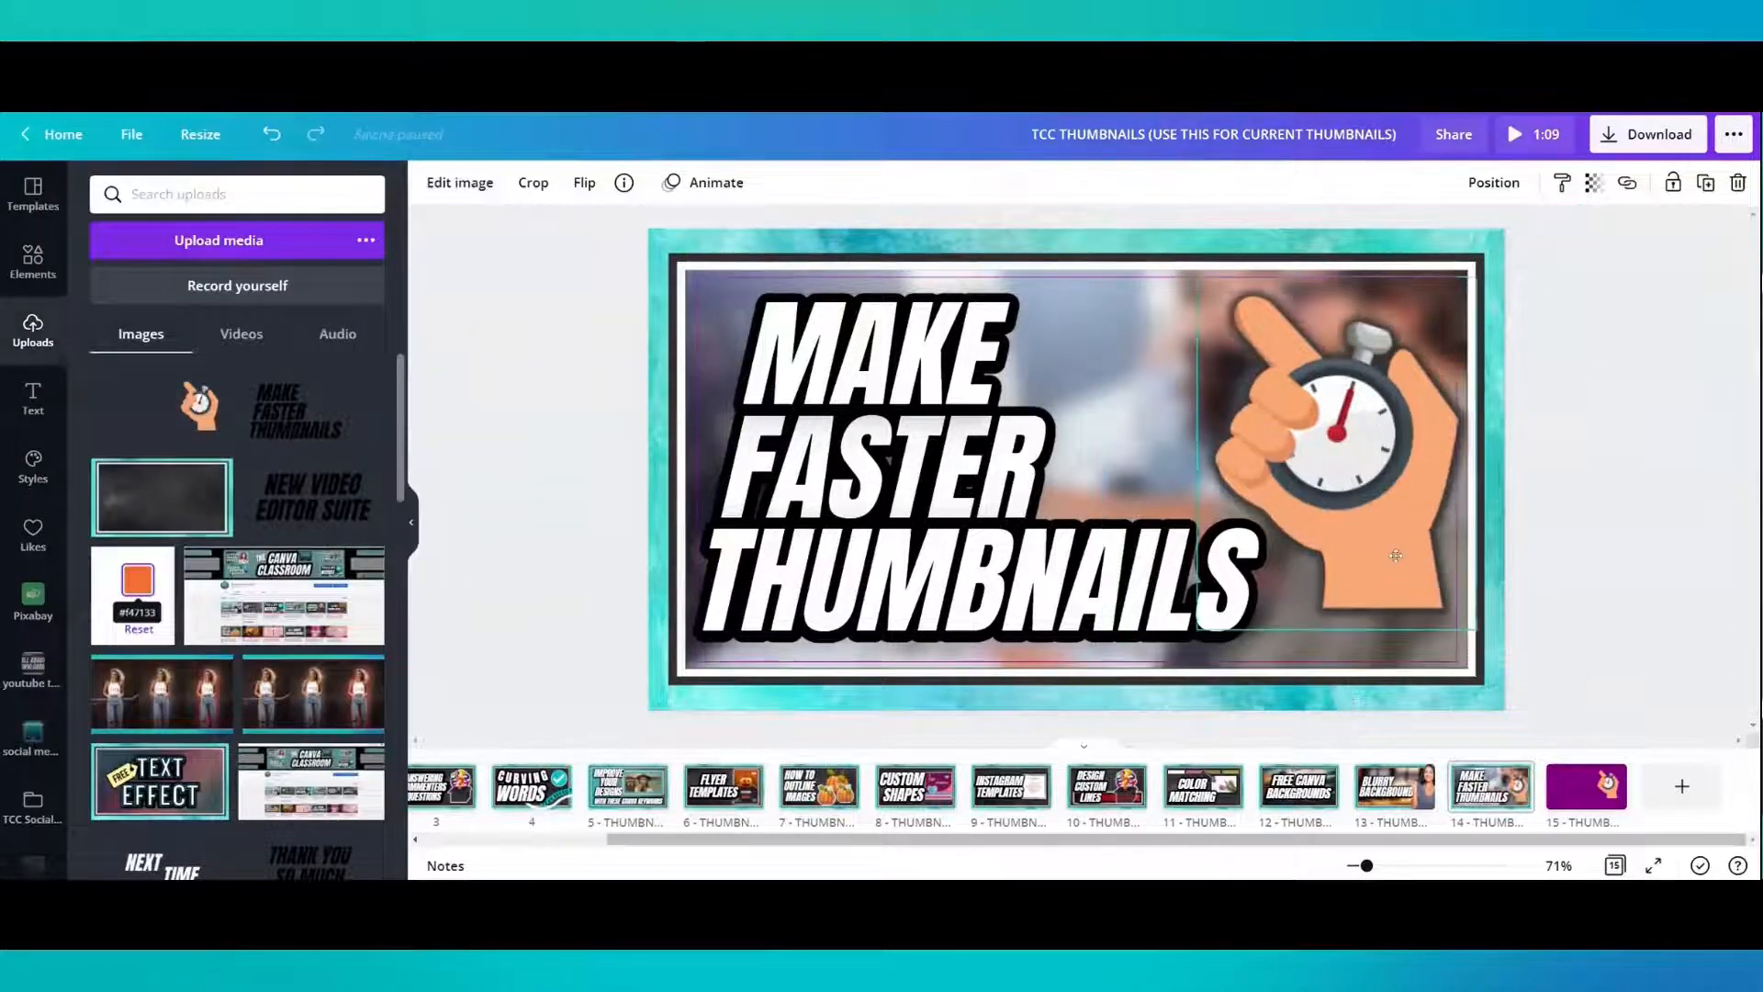
Enlarge the glowing stopwatch hand slightly and nudge it toward the title inside the photo frame
{"action": "left_click_drag", "start_coordinate": [1396, 555], "coordinate": [1387, 559]}
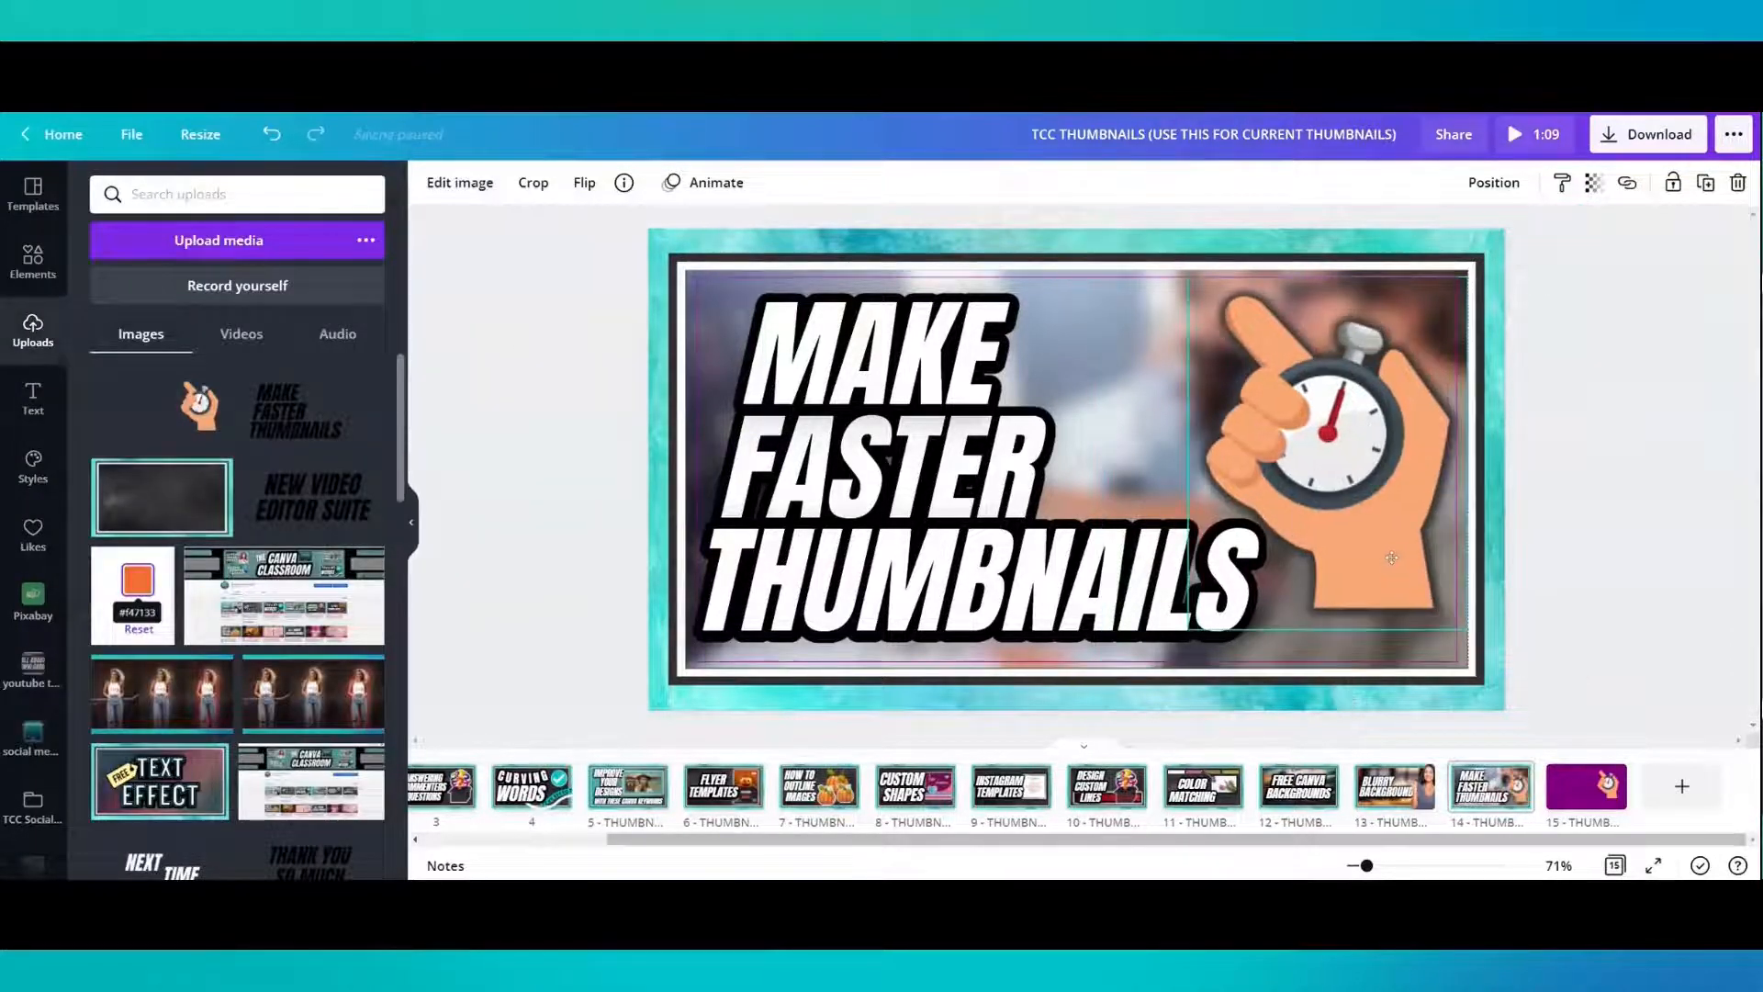
{"action": "left_click", "coordinate": [1519, 504]}
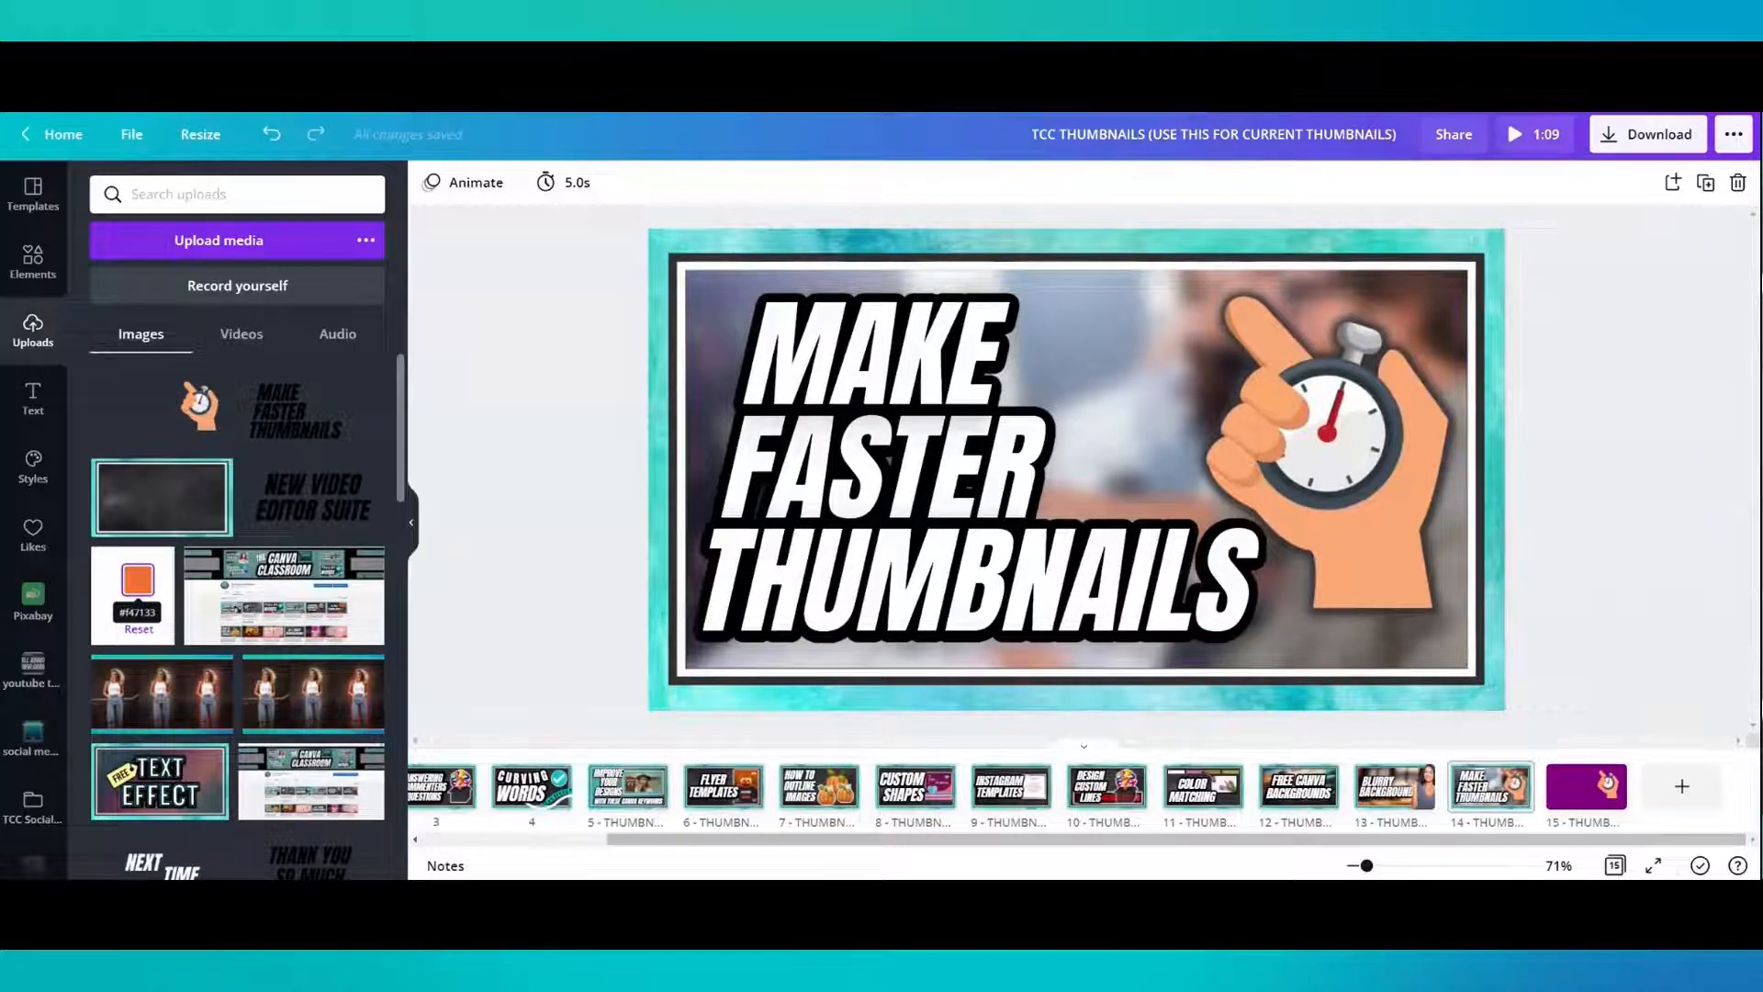
Turn off the transparent background in the PNG download settings and close them
{"action": "left_click", "coordinate": [1648, 134]}
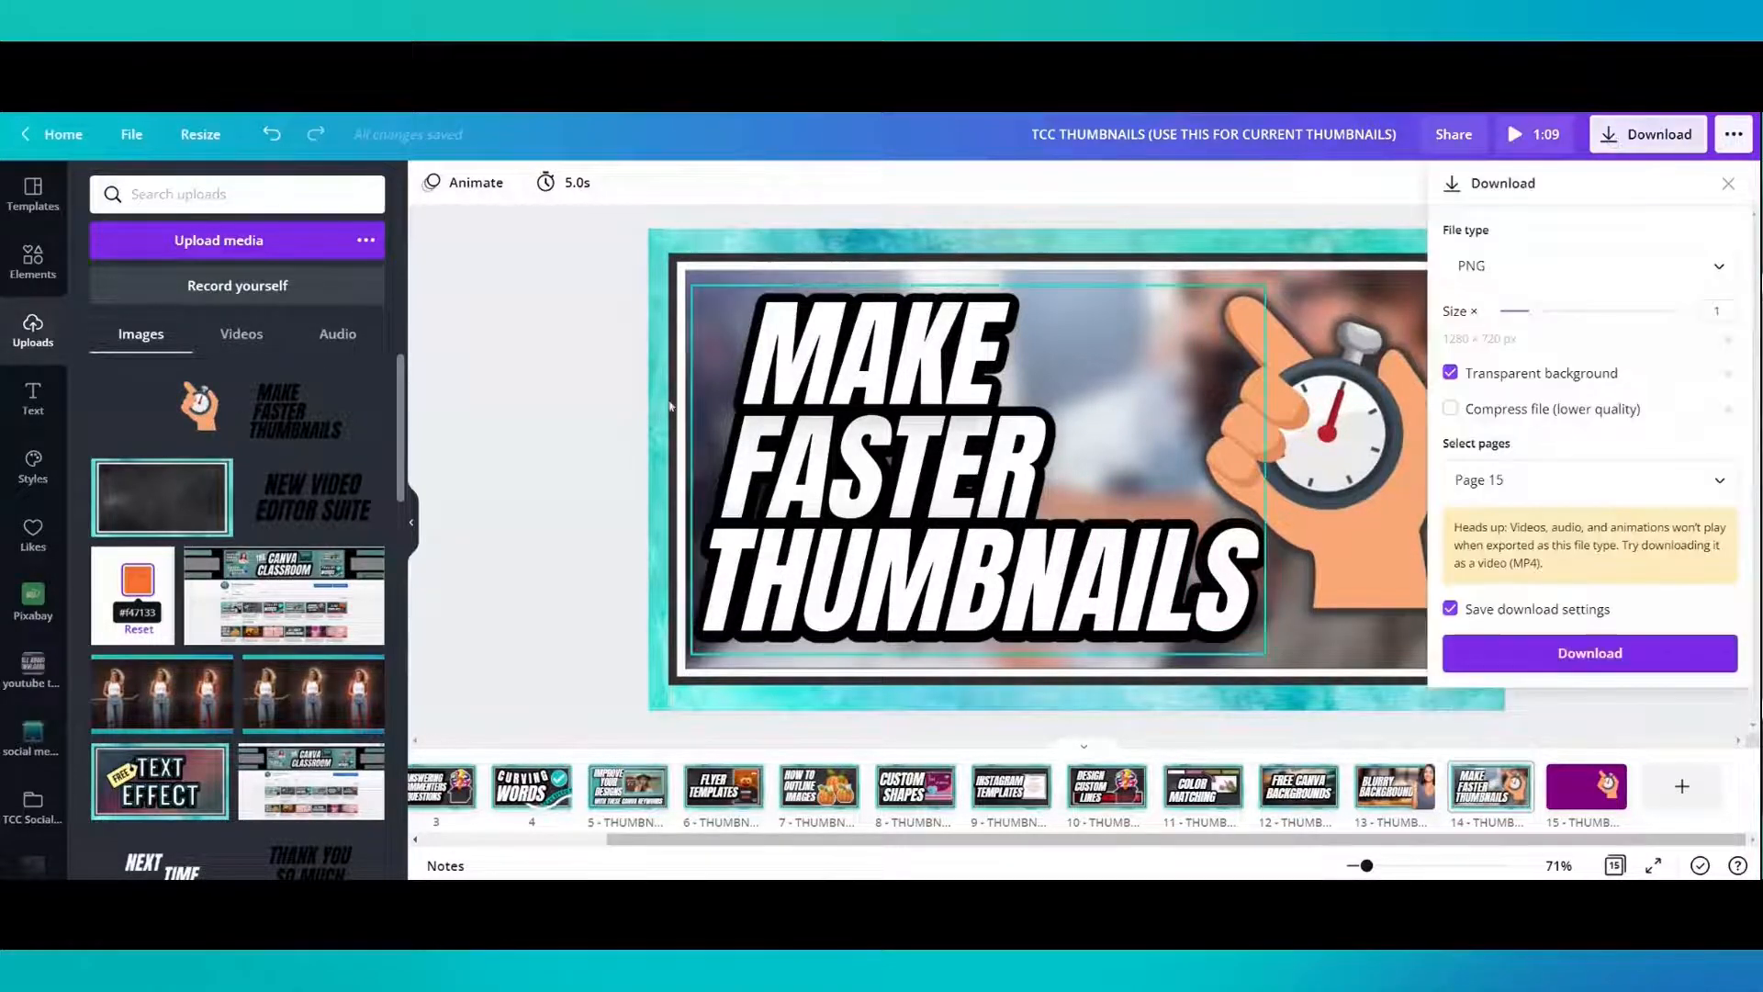
{"action": "left_click", "coordinate": [516, 460]}
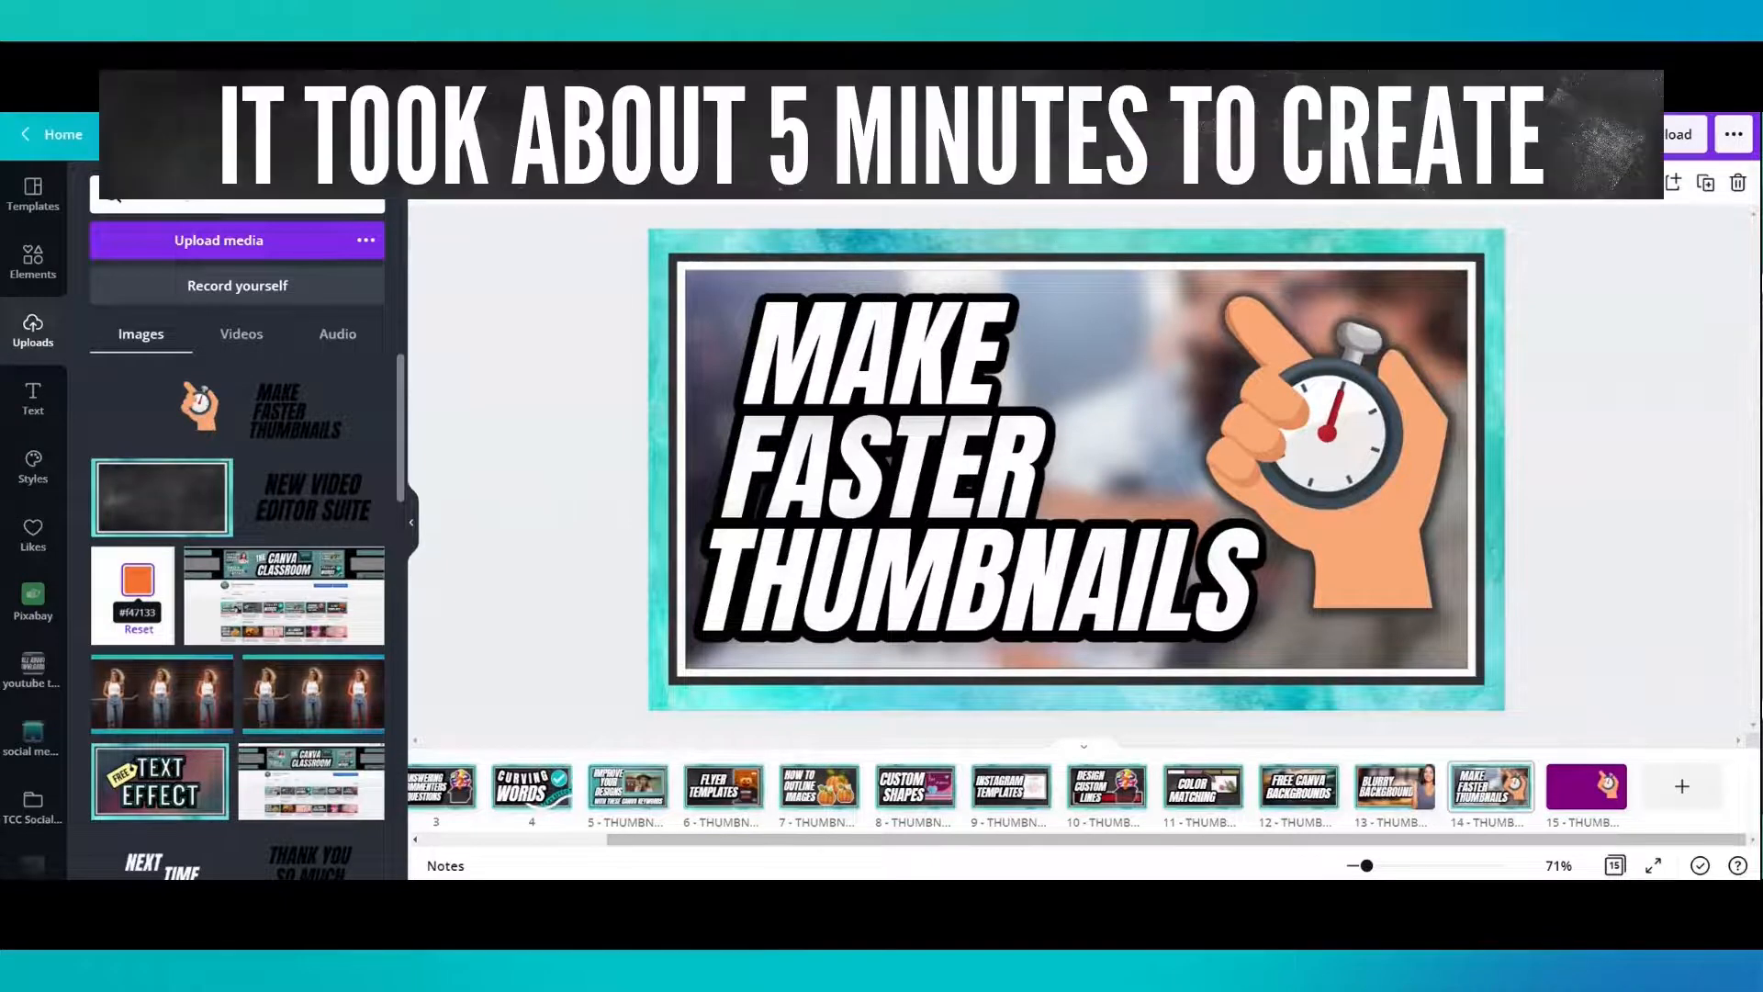
{"action": "left_click", "coordinate": [1690, 135]}
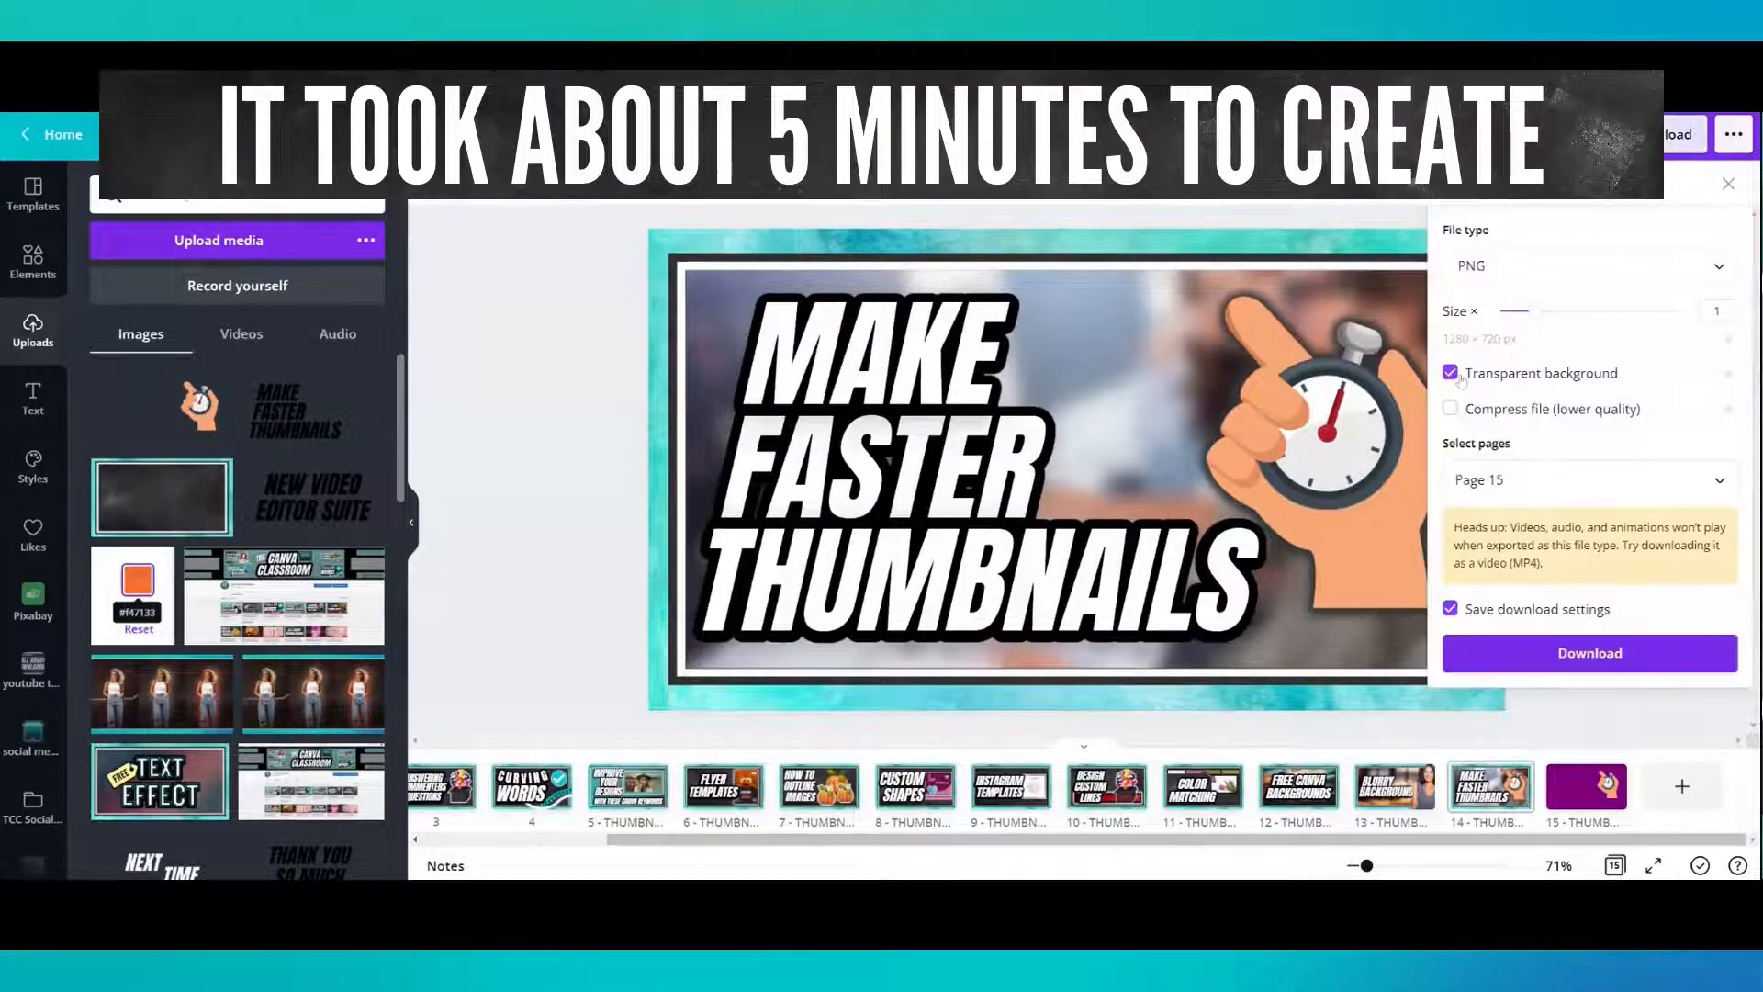
{"action": "left_click", "coordinate": [1451, 373]}
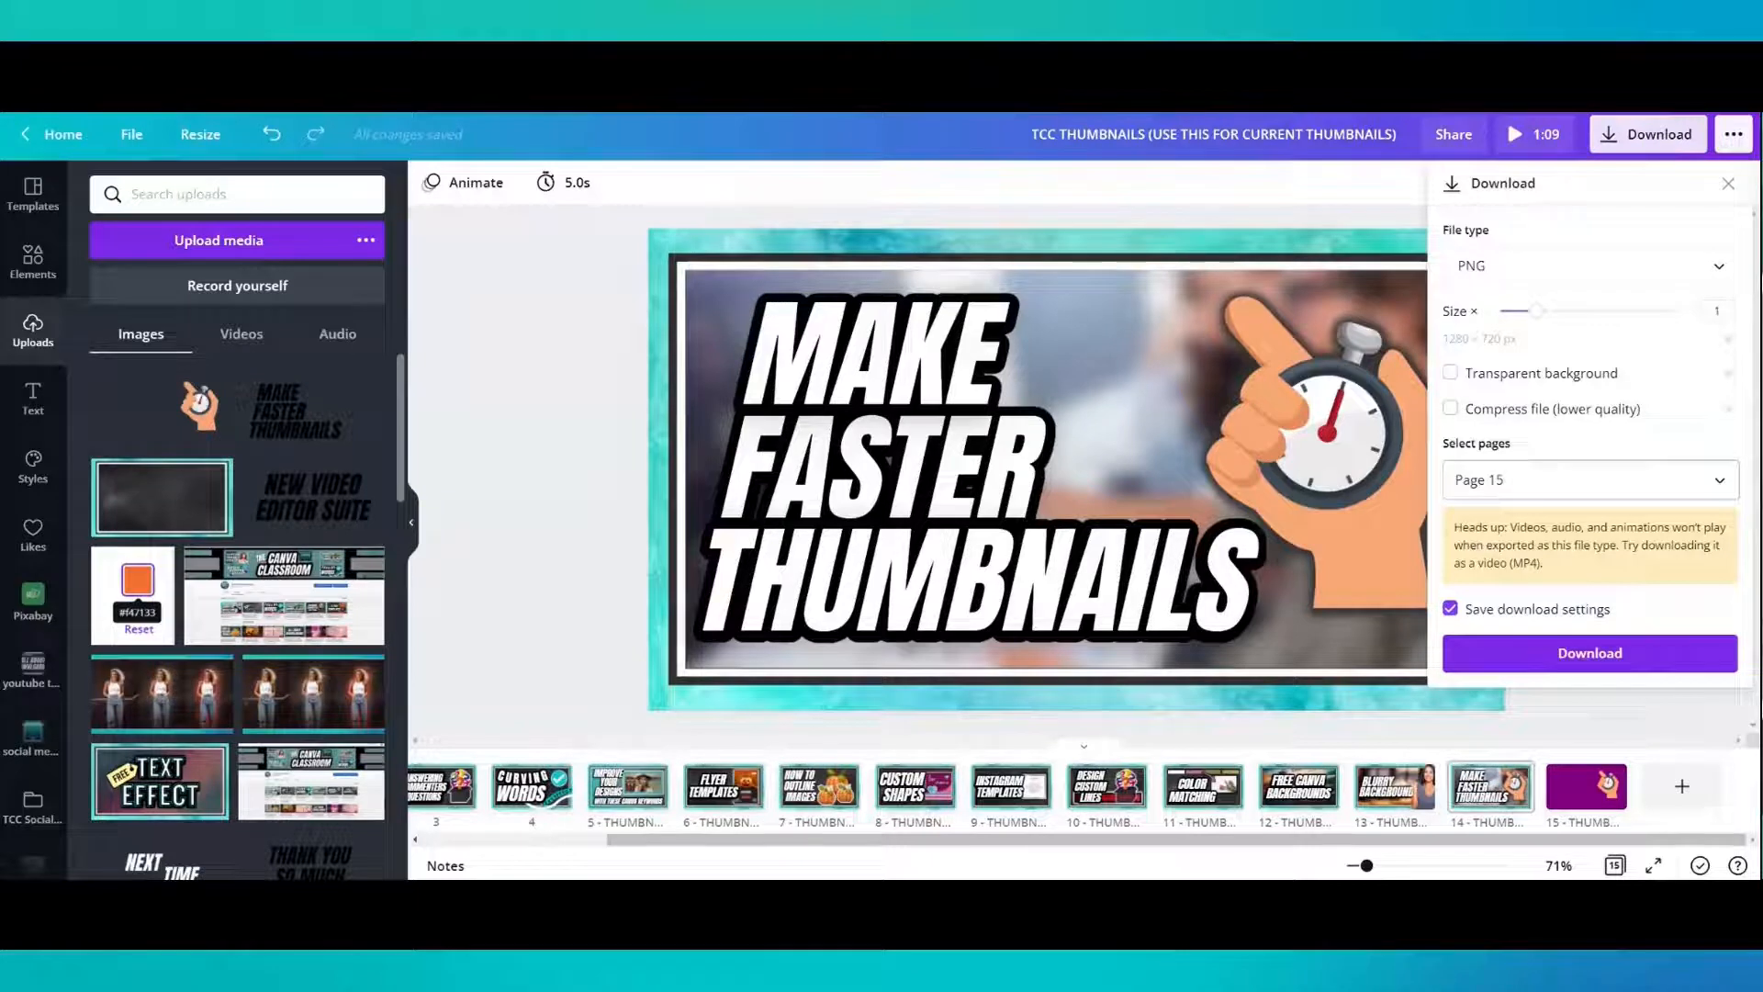
{"action": "left_click", "coordinate": [598, 418]}
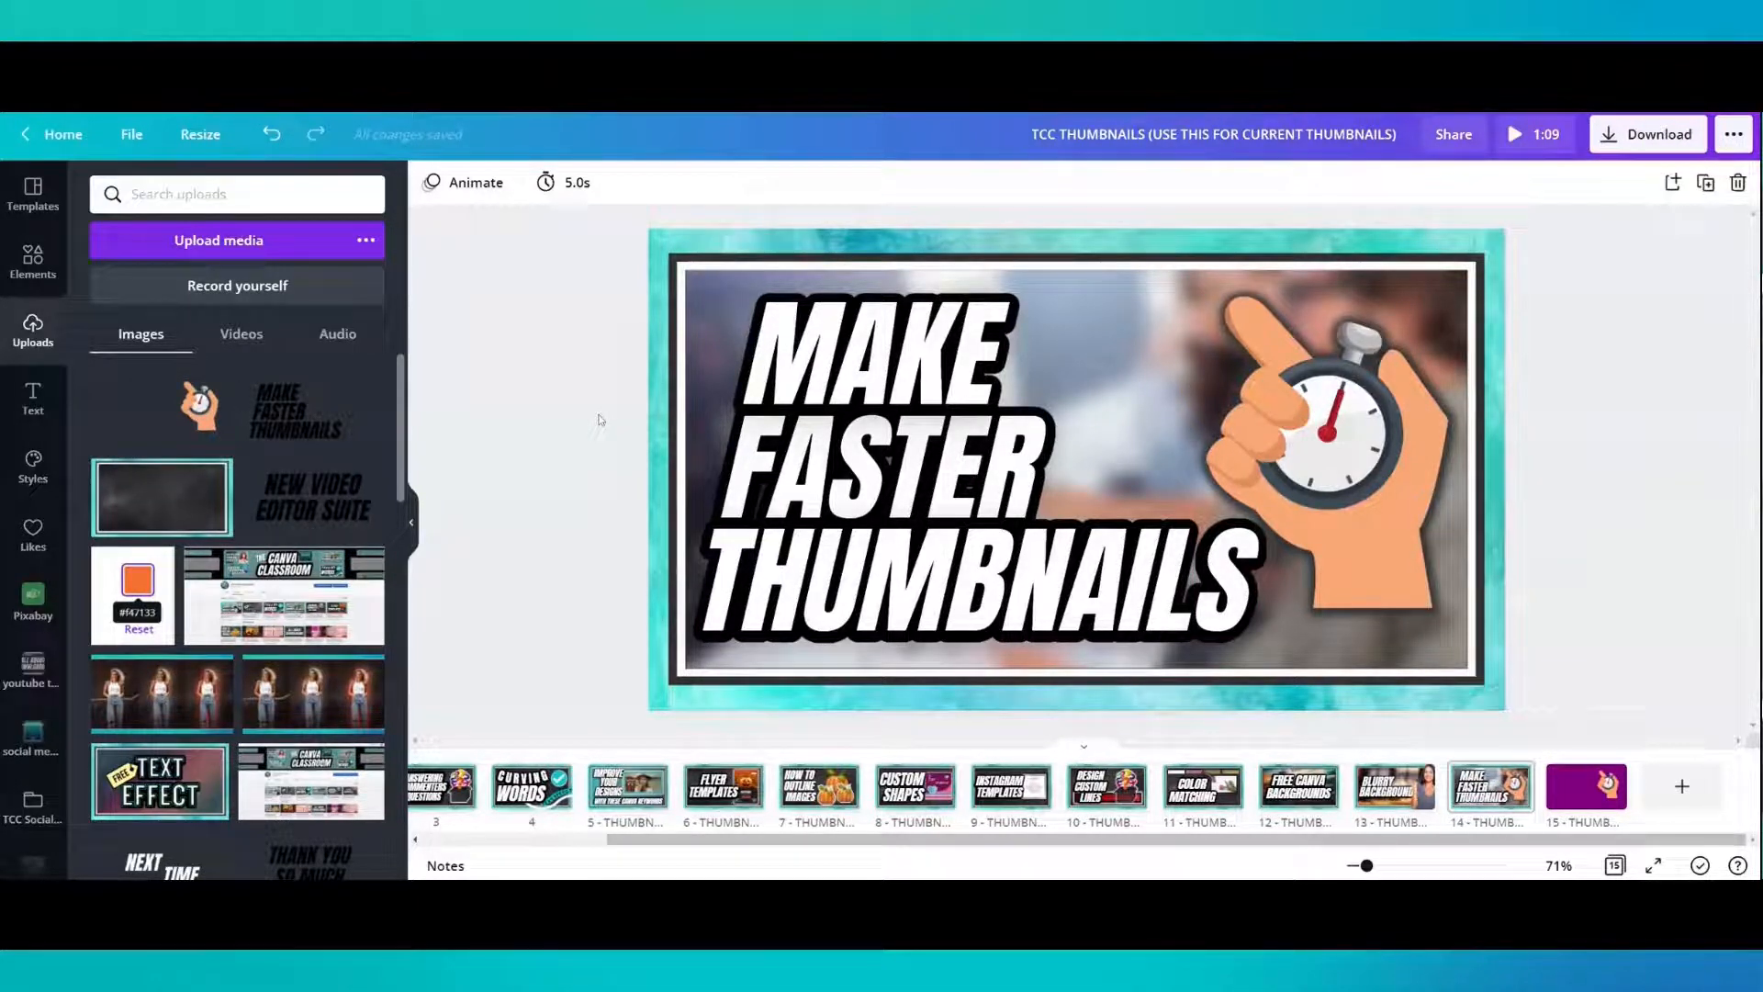
Select the grouped white title words on page 14
{"action": "left_click", "coordinate": [811, 358]}
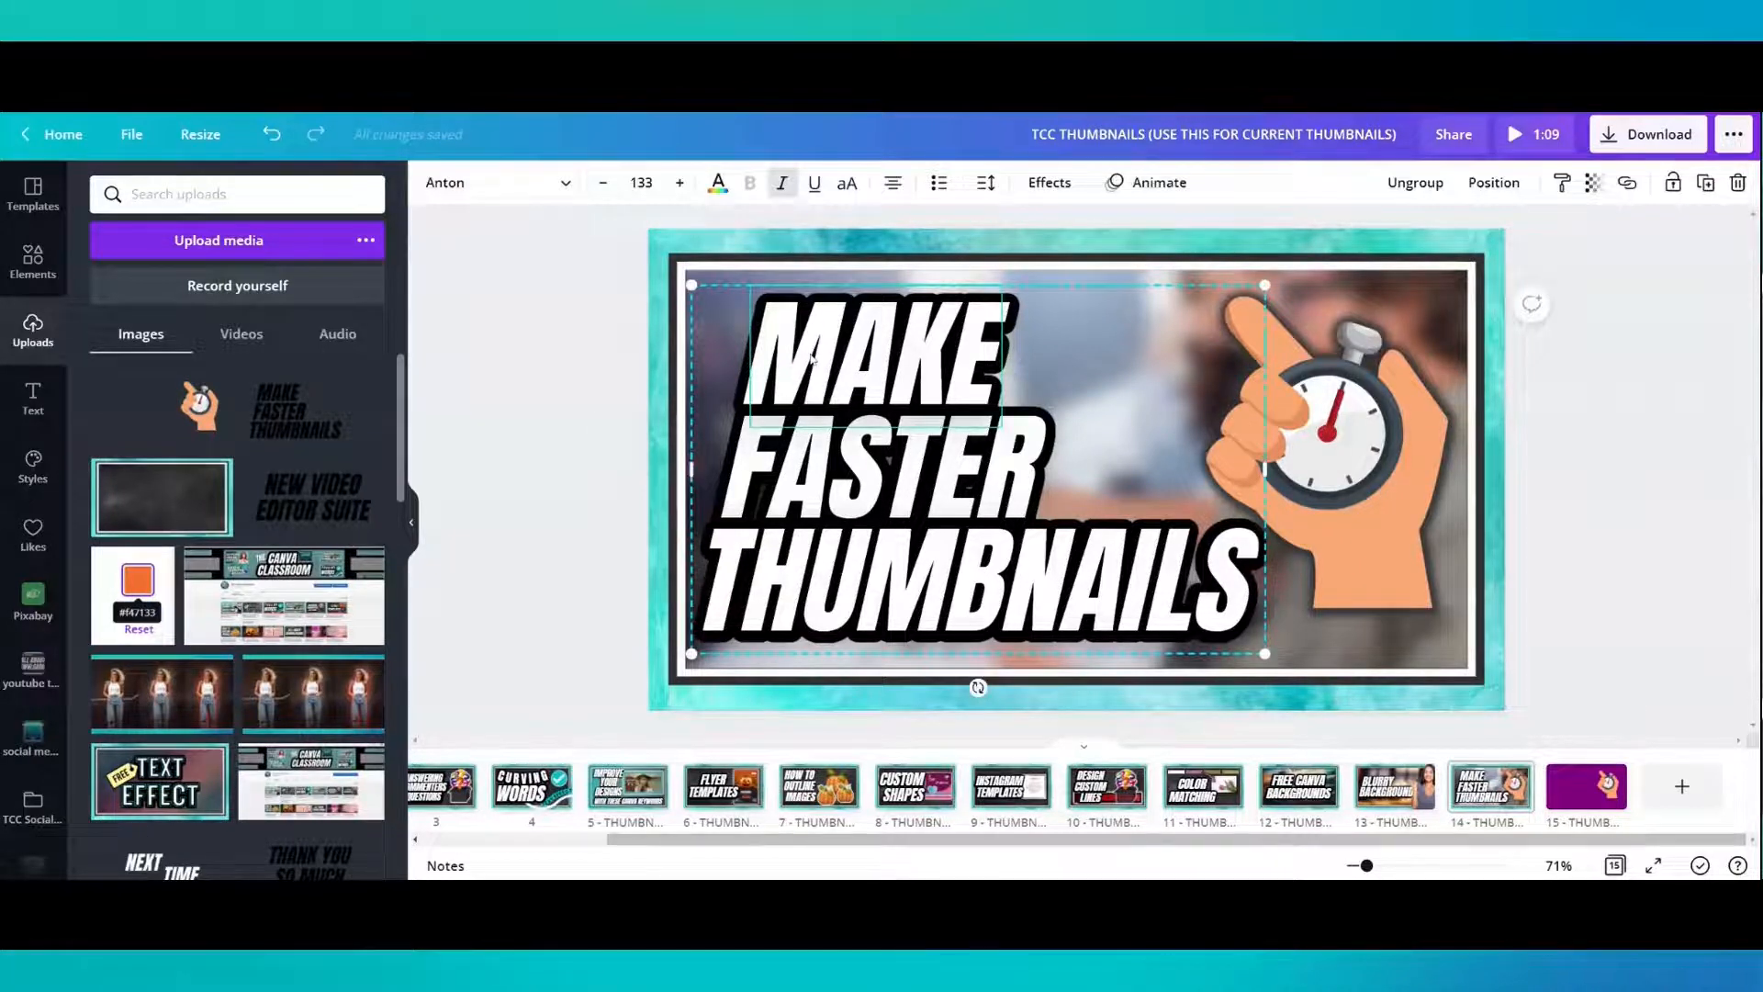